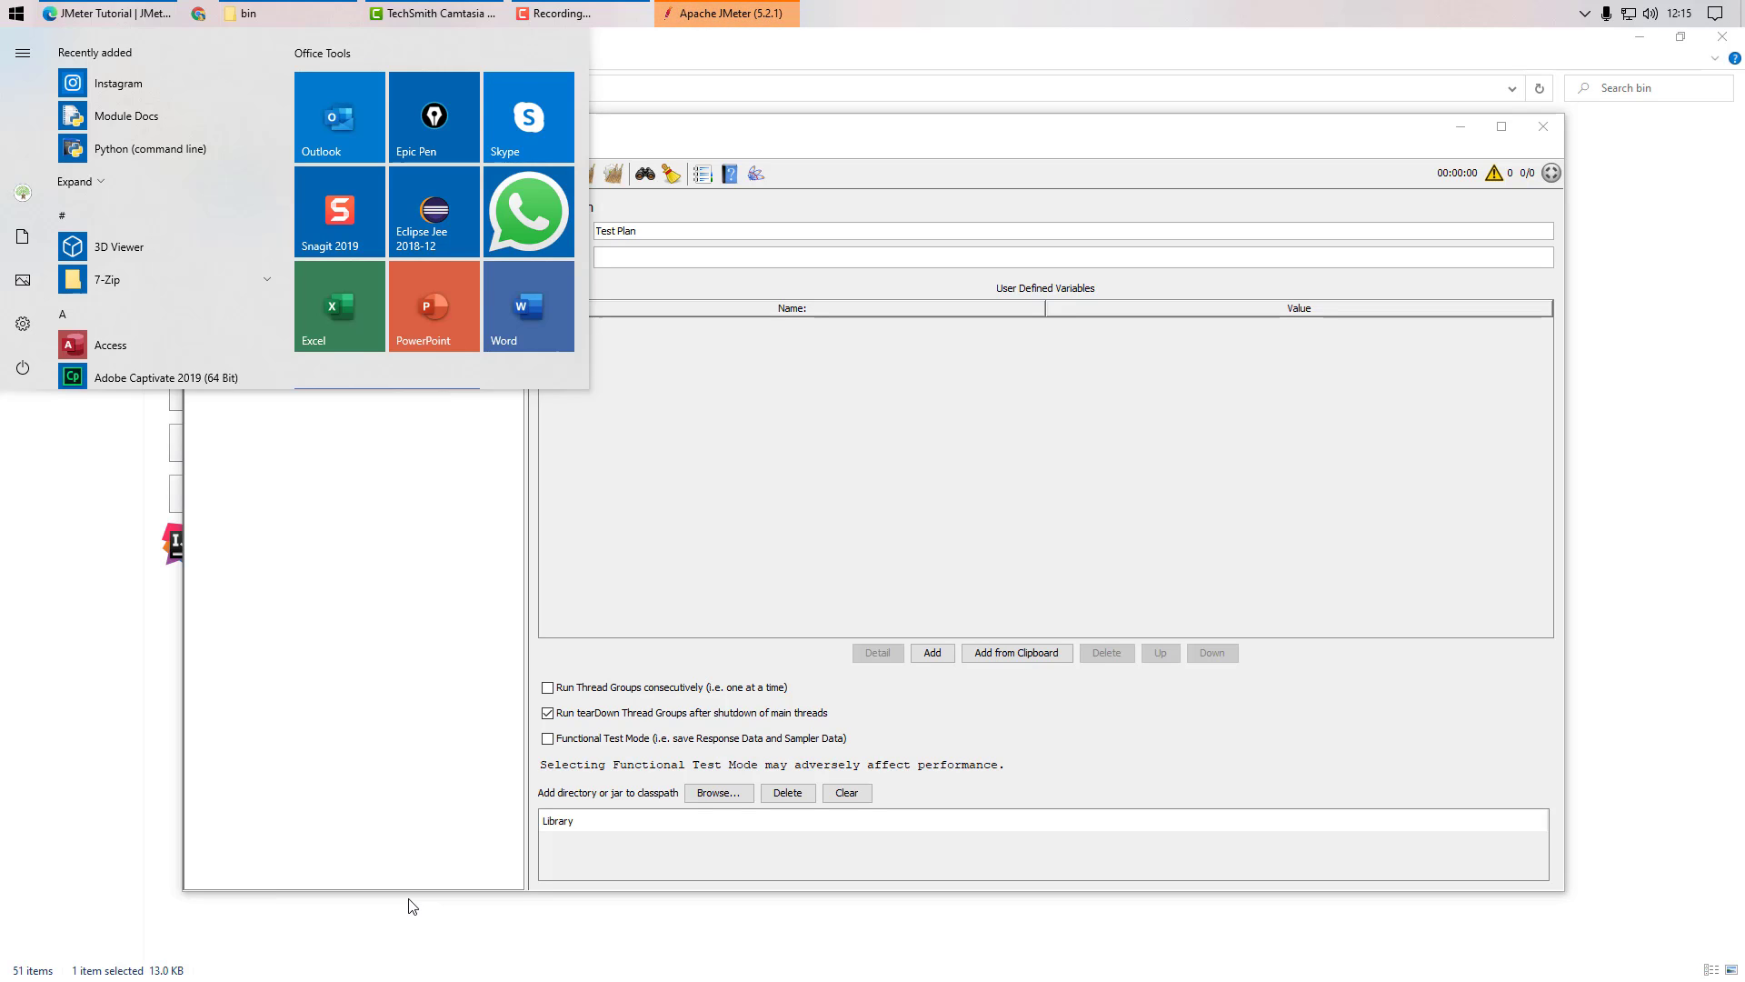
# Step: Open the LAN settings on the Connections page of Windows Internet Options
pyautogui.write('i')
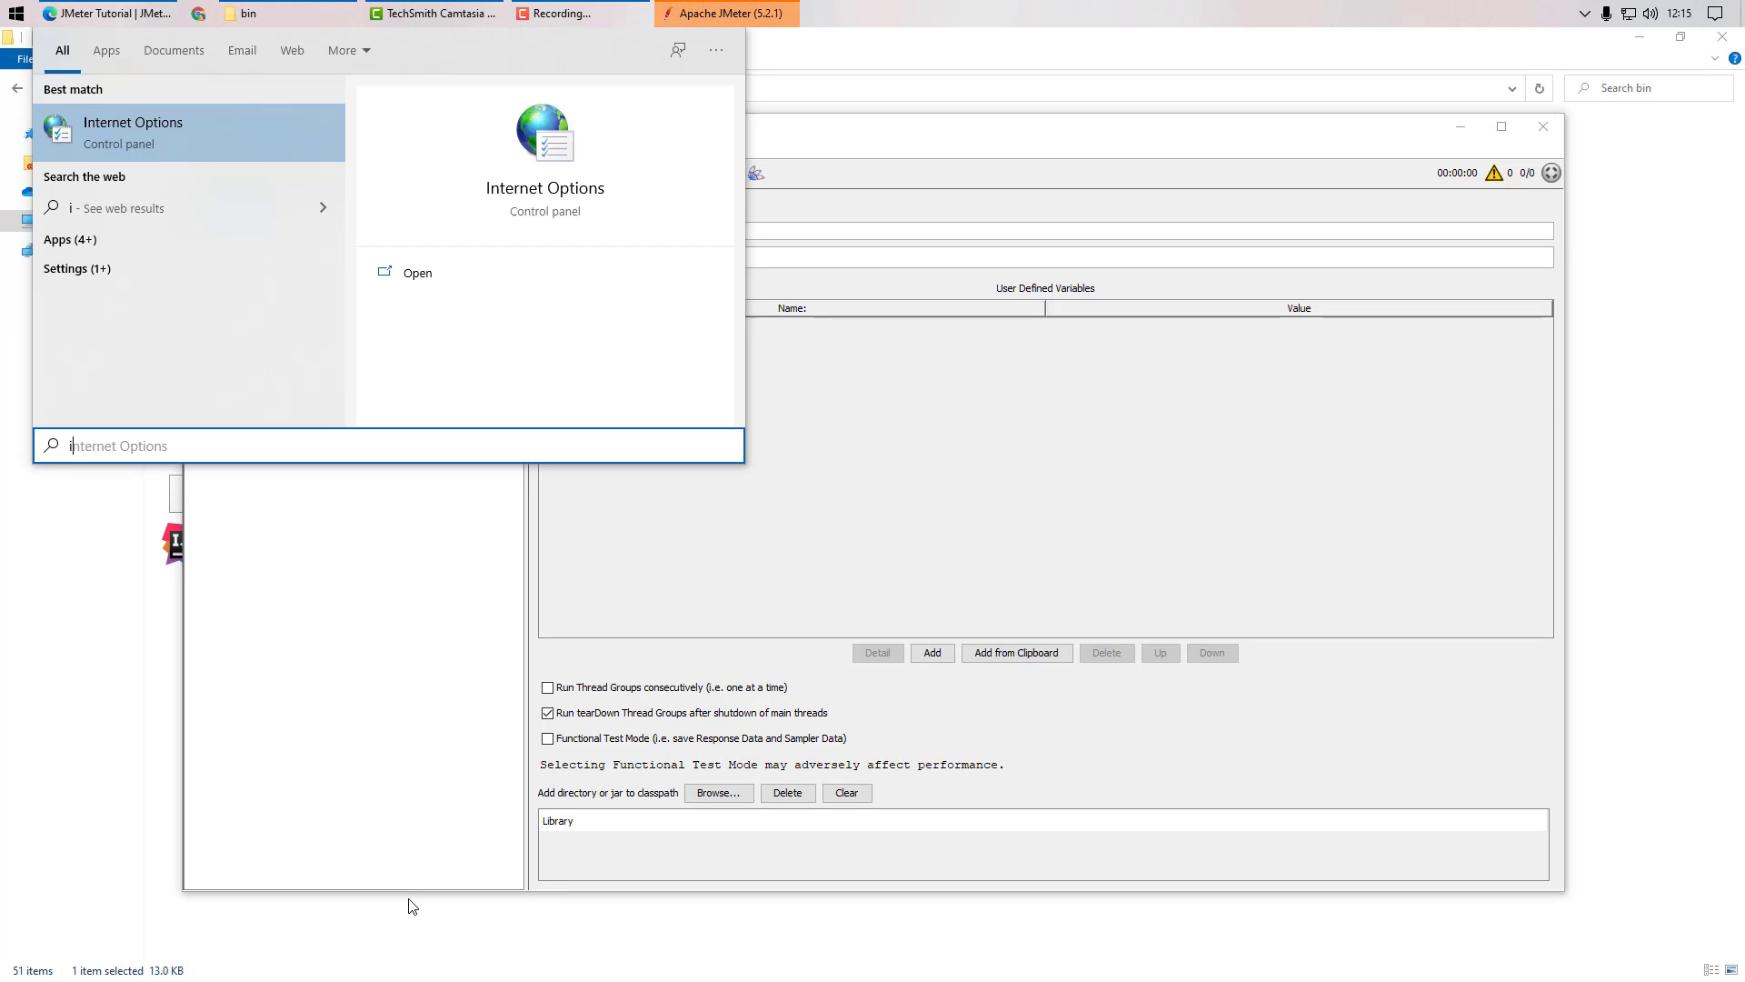
pyautogui.write('nter')
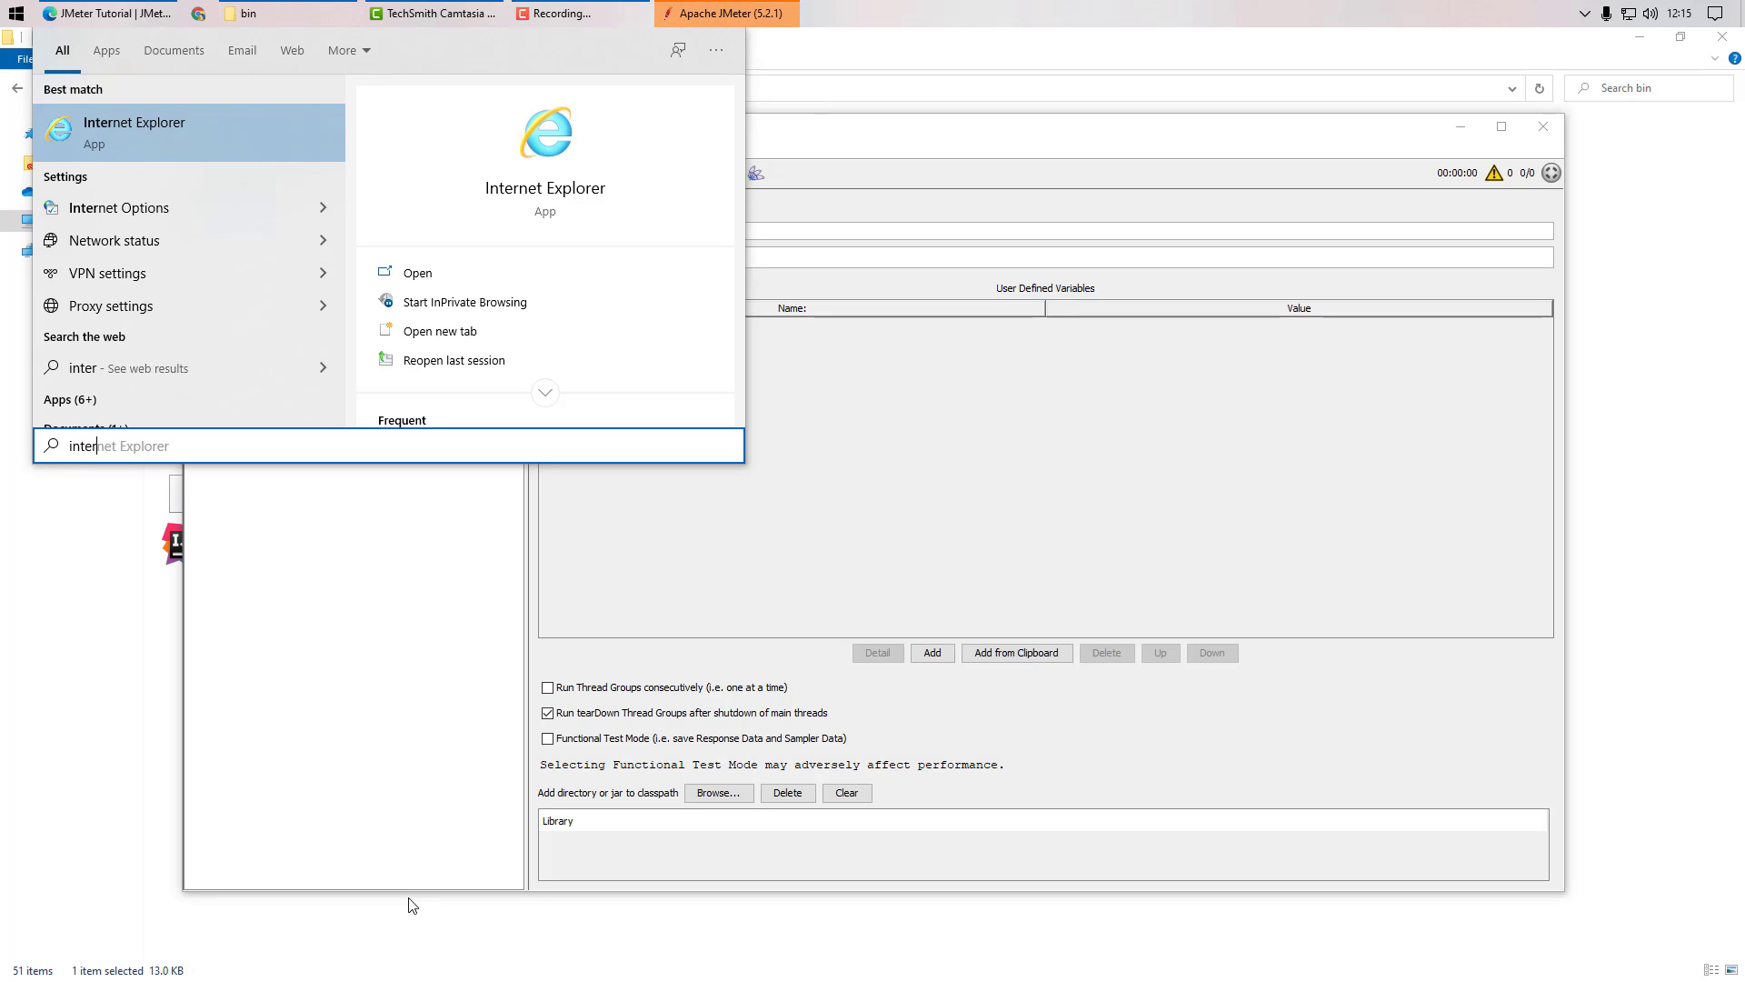
pyautogui.click(106, 207)
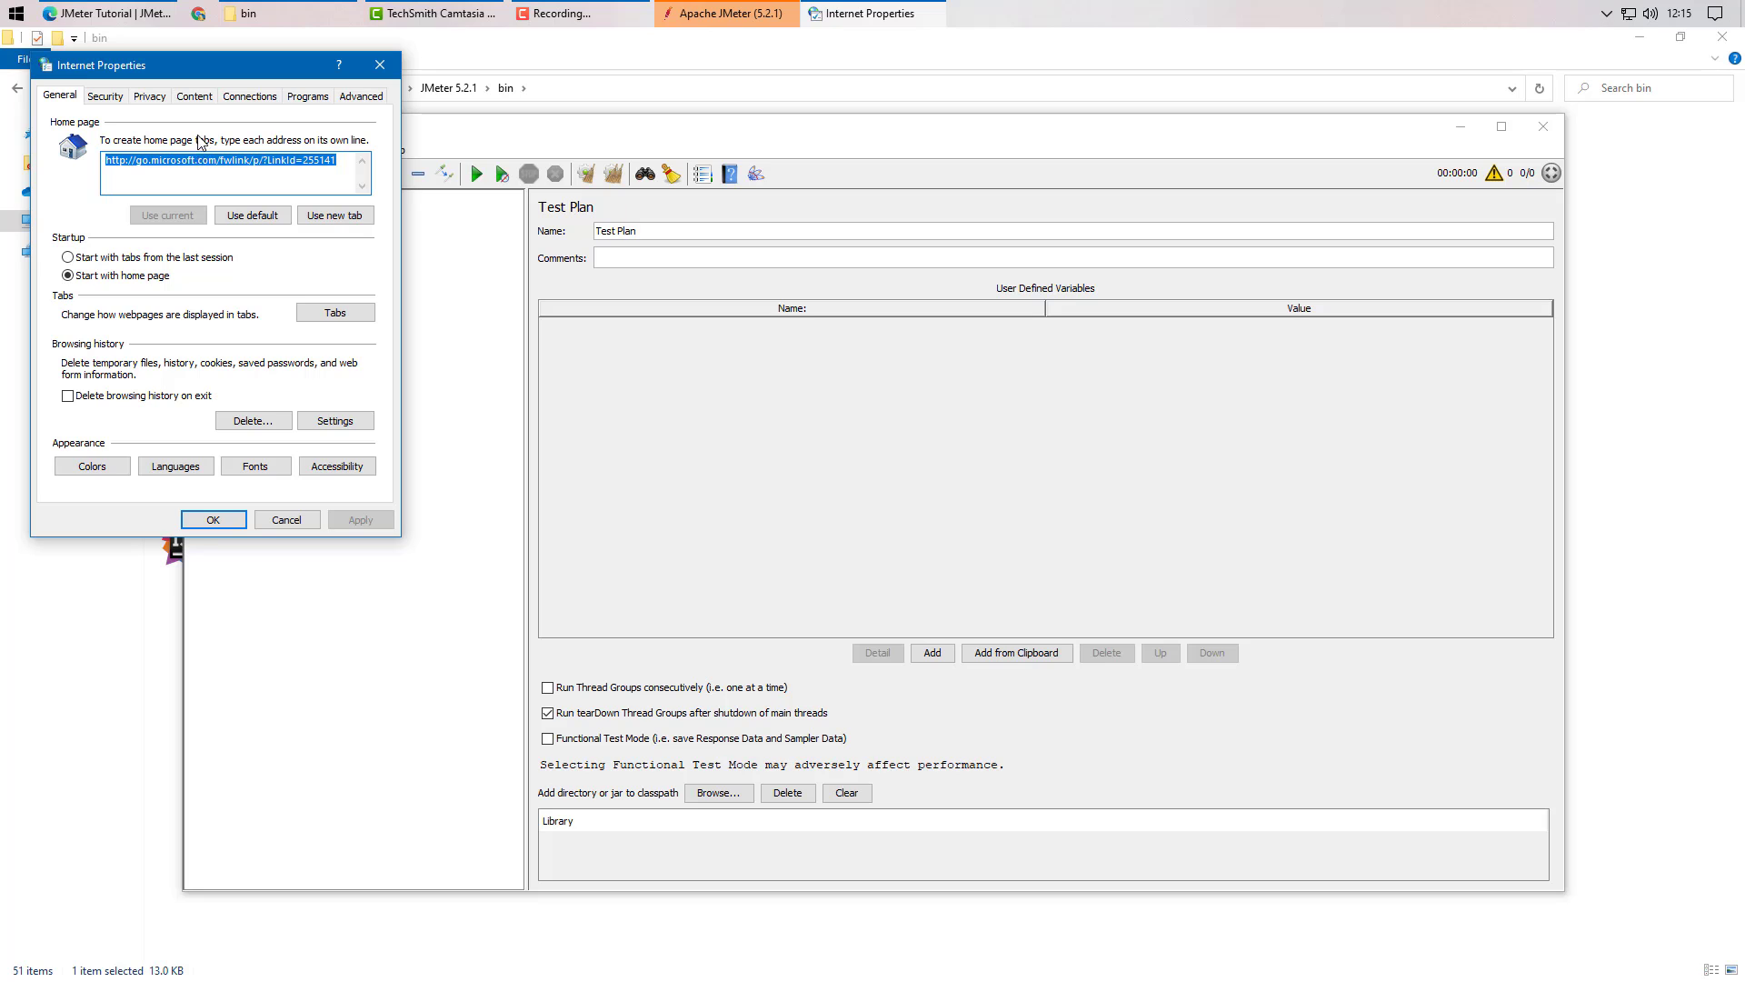
pyautogui.click(249, 95)
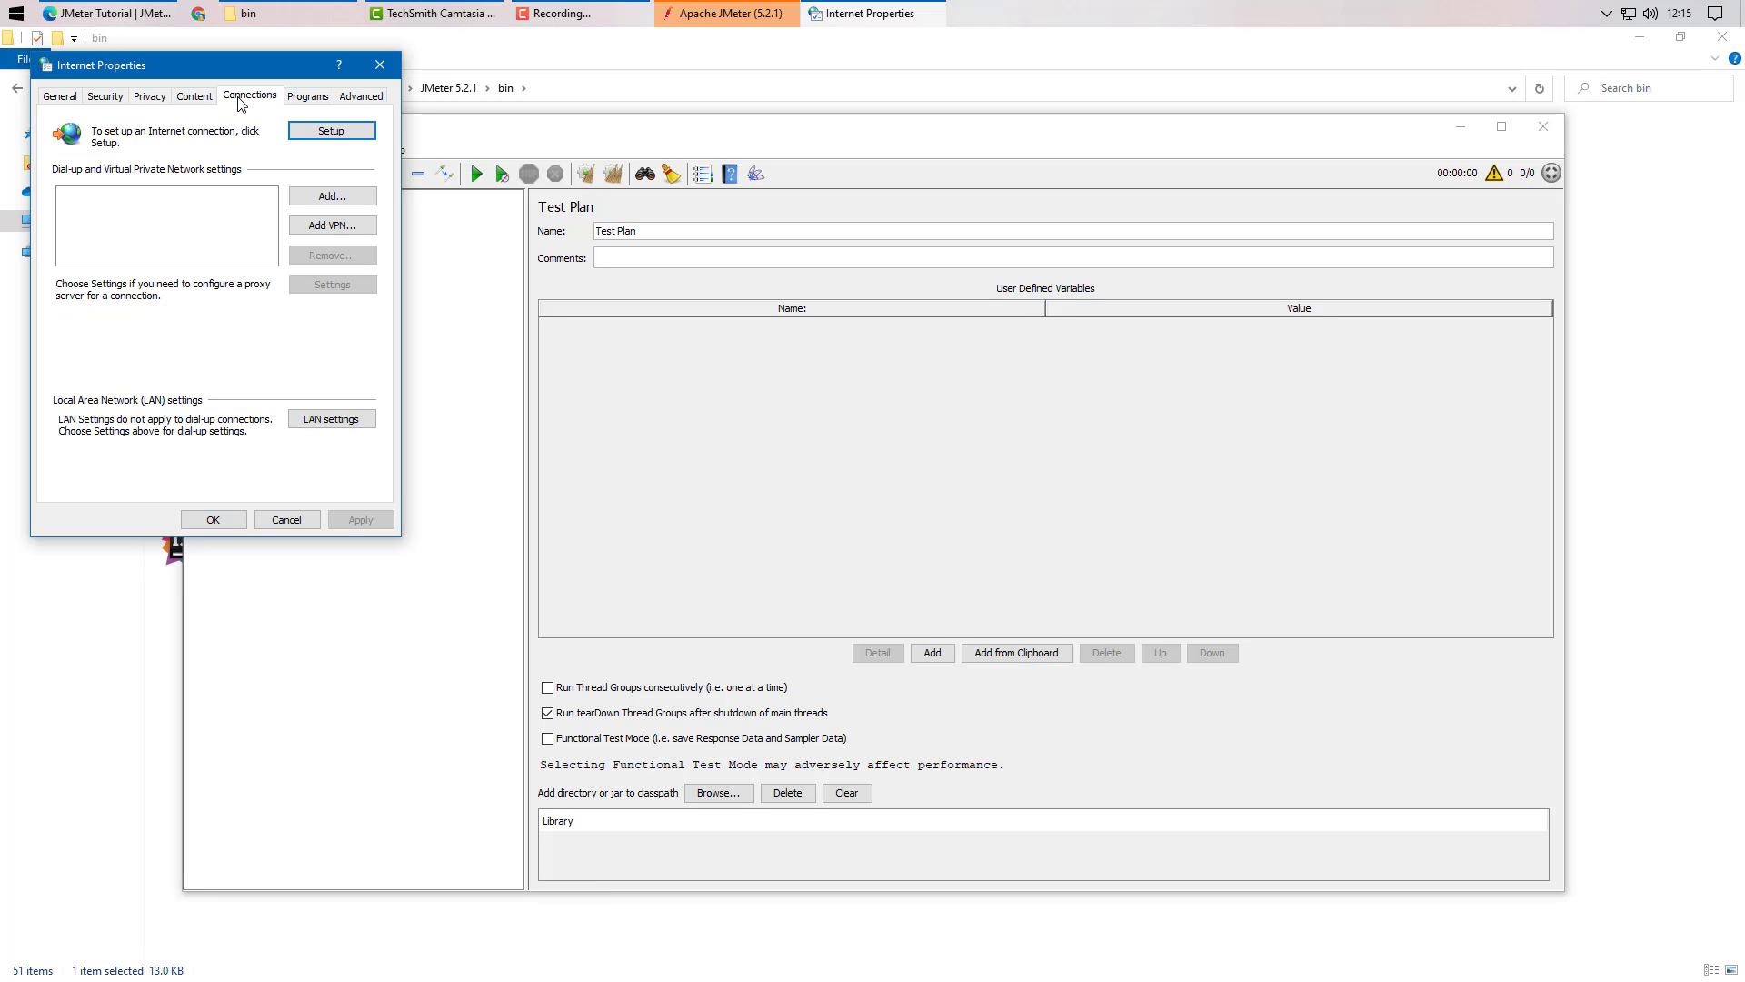
pyautogui.click(331, 419)
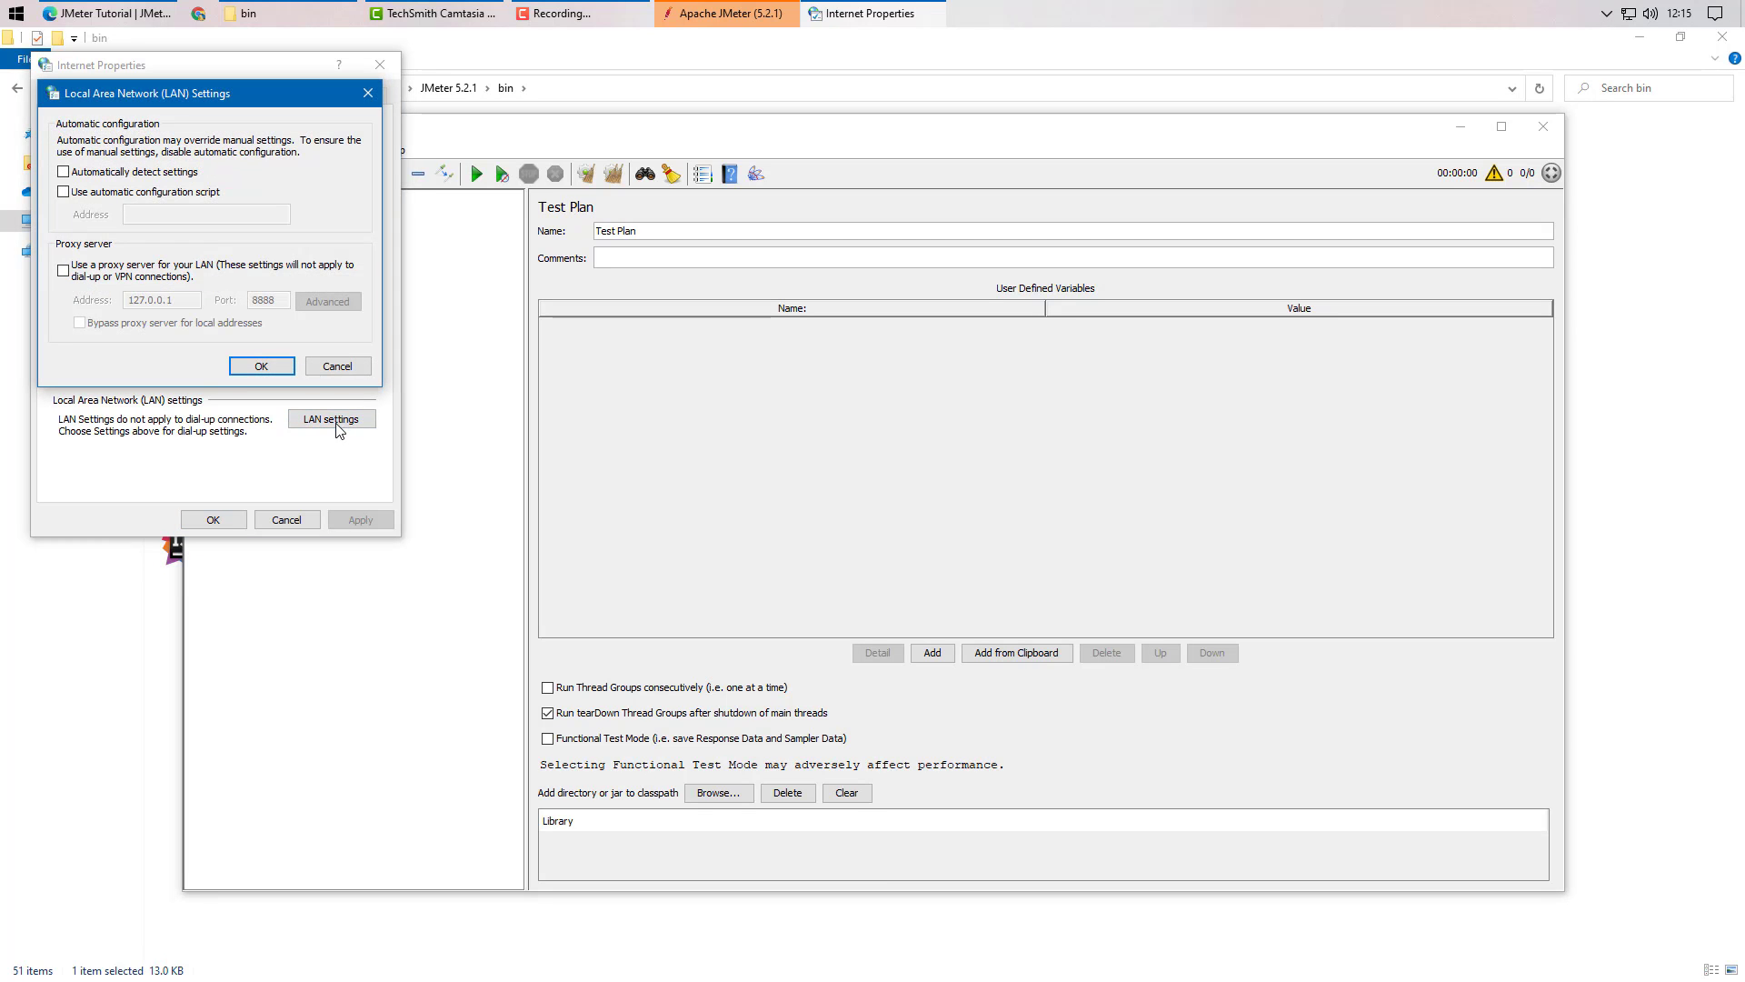
# Step: Enable the LAN proxy server at 127.0.0.1, port 8888, check its advanced proxy settings, and save the Internet Properties
pyautogui.click(95, 280)
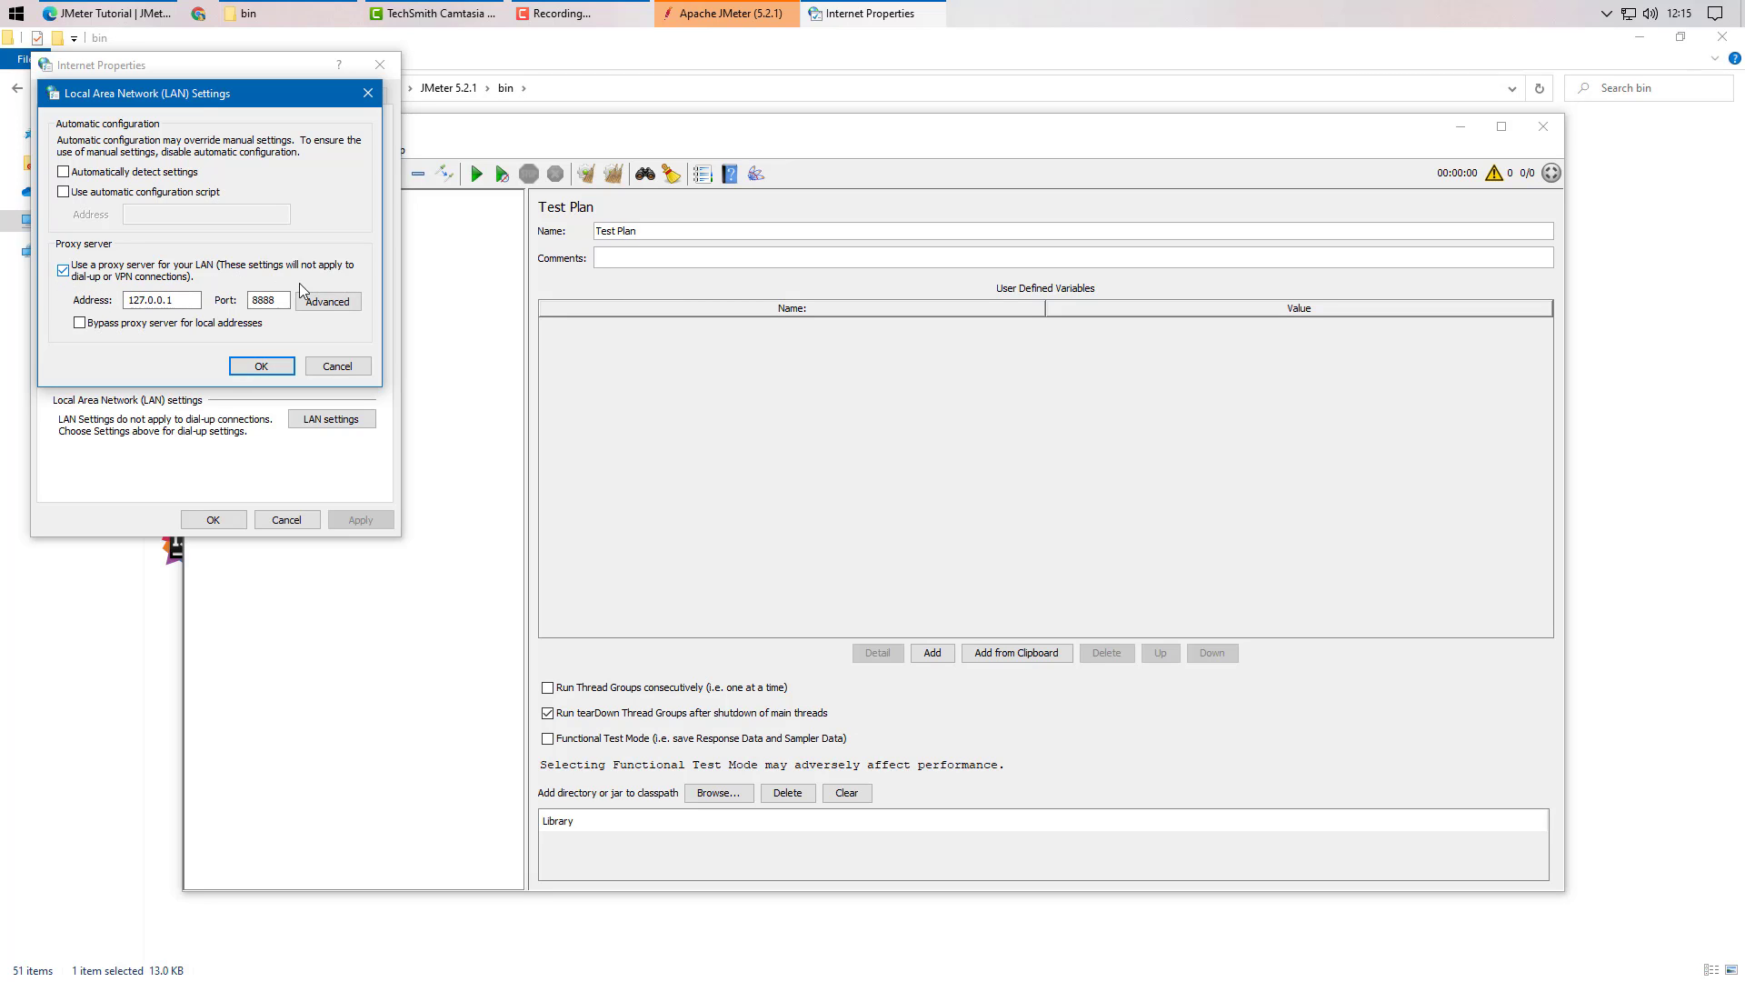
pyautogui.click(338, 301)
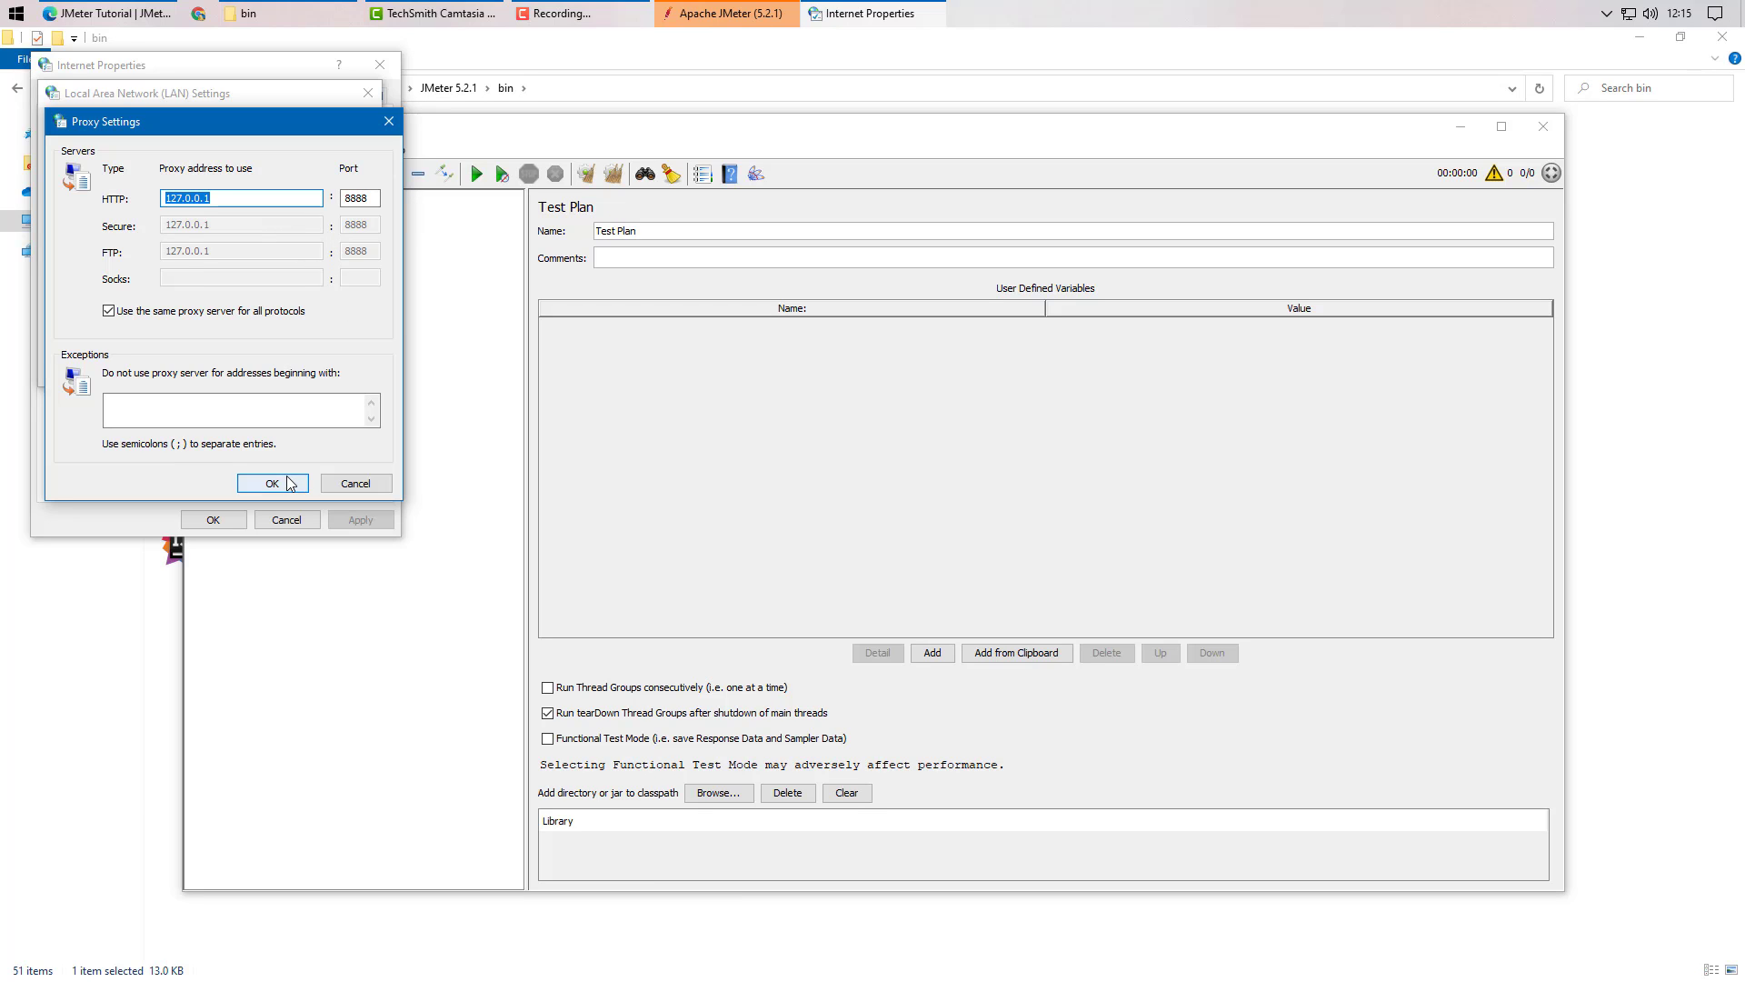
pyautogui.click(272, 482)
pyautogui.click(263, 376)
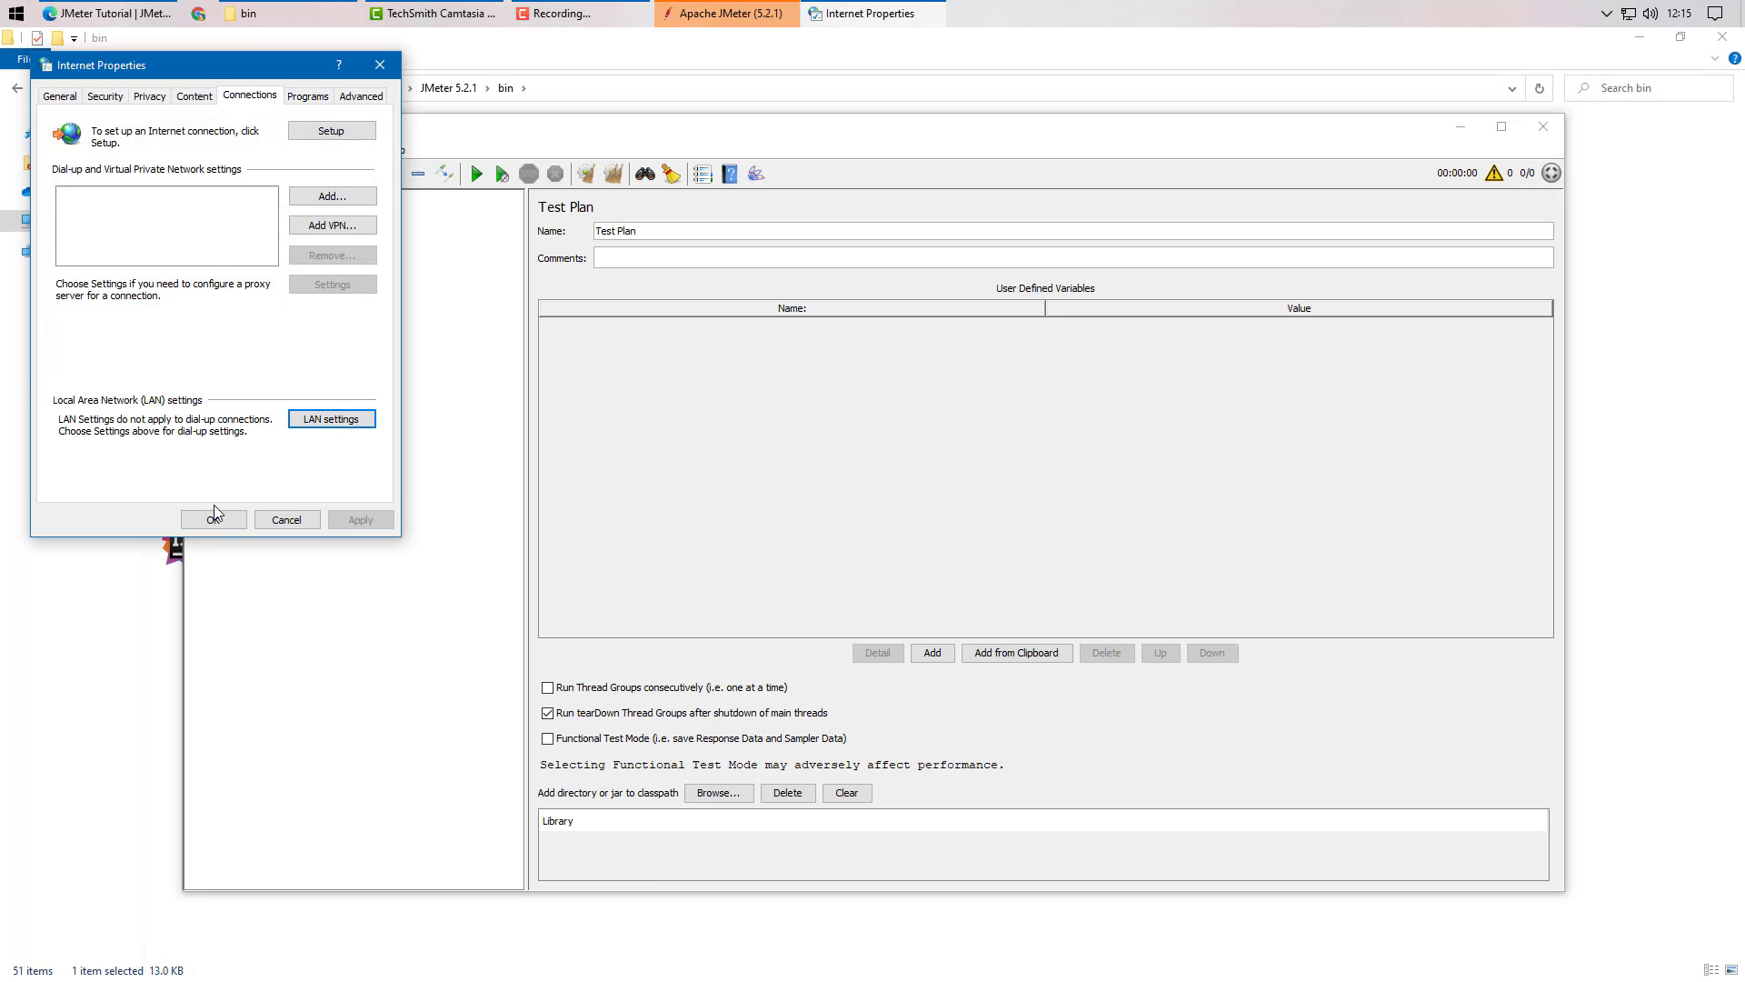
pyautogui.click(215, 520)
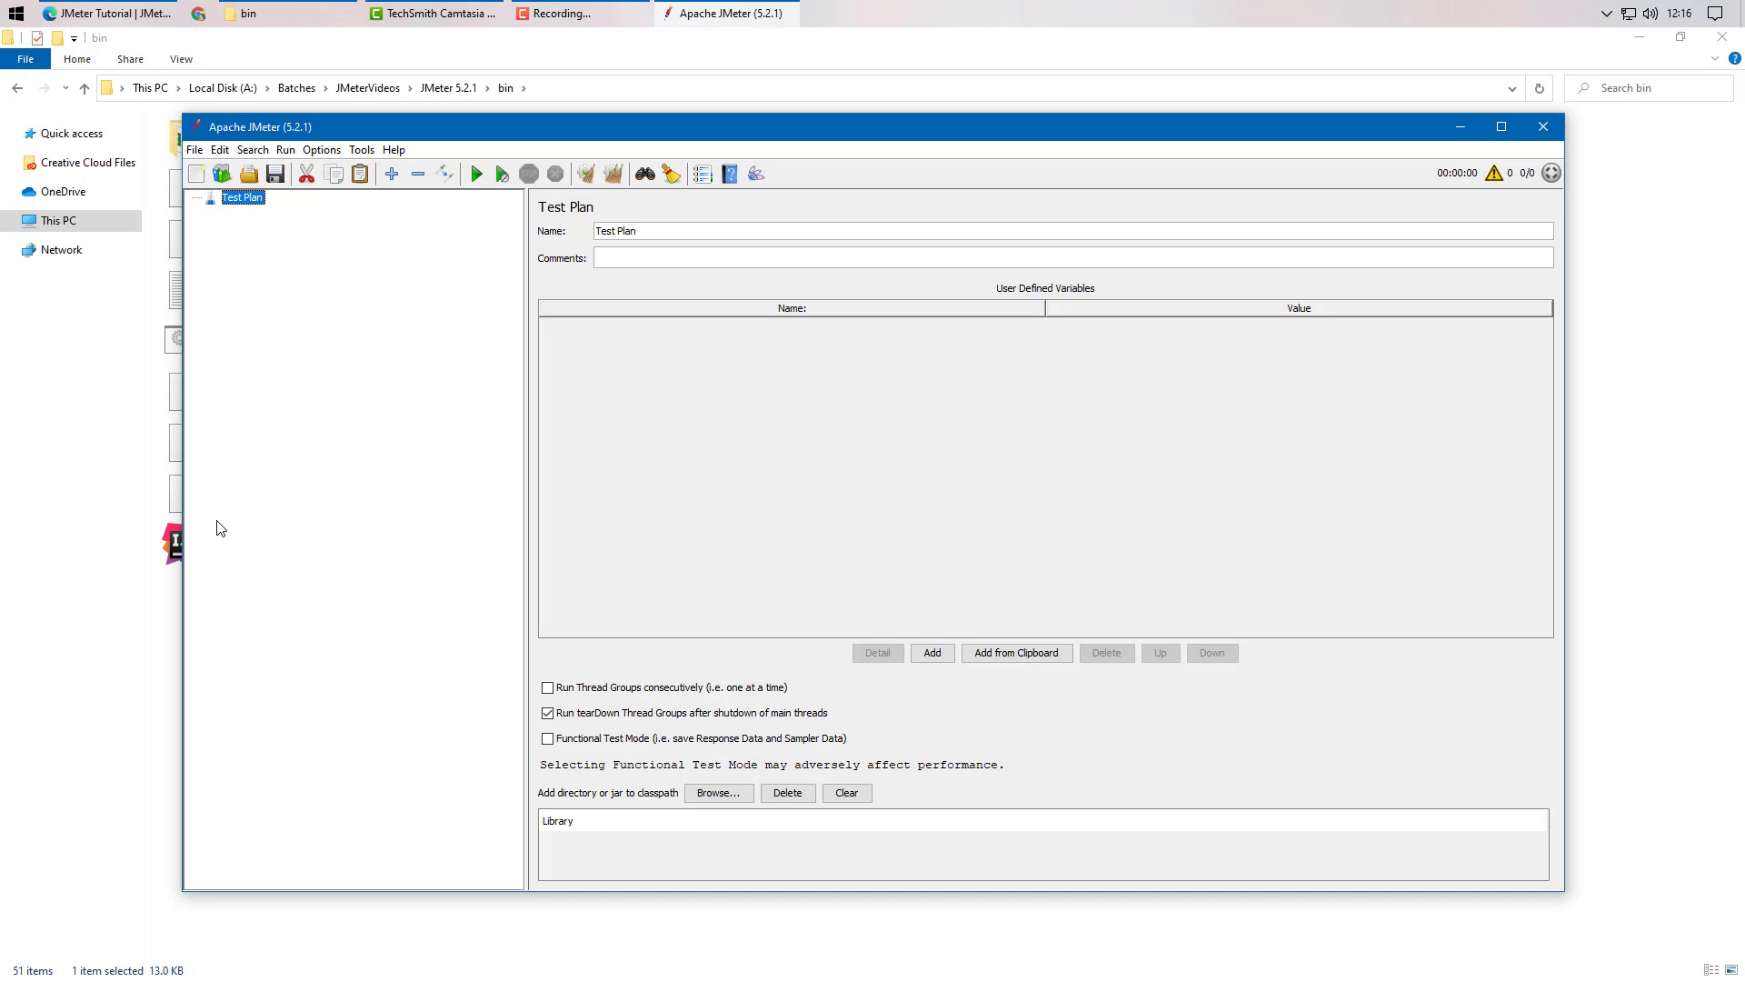
# Step: Add the non-test element HTTP(S) Test Script Recorder to the Test Plan and maximize the JMeter window
pyautogui.rightClick(259, 202)
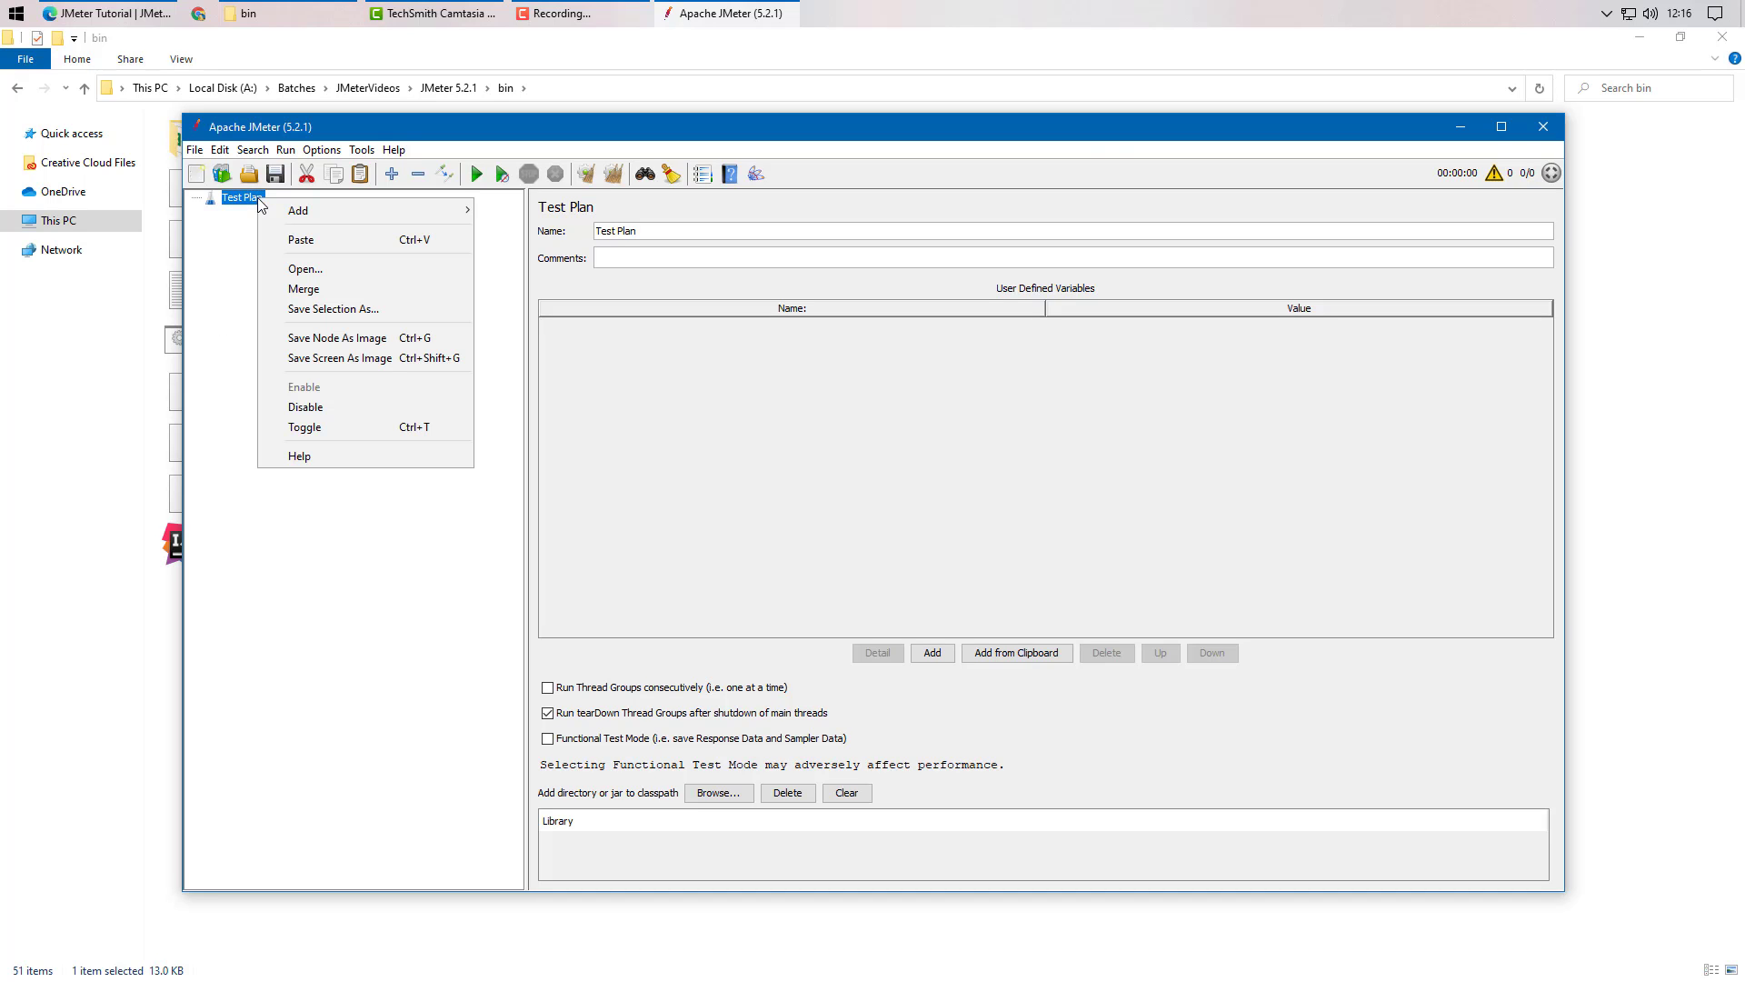
pyautogui.moveTo(334, 207)
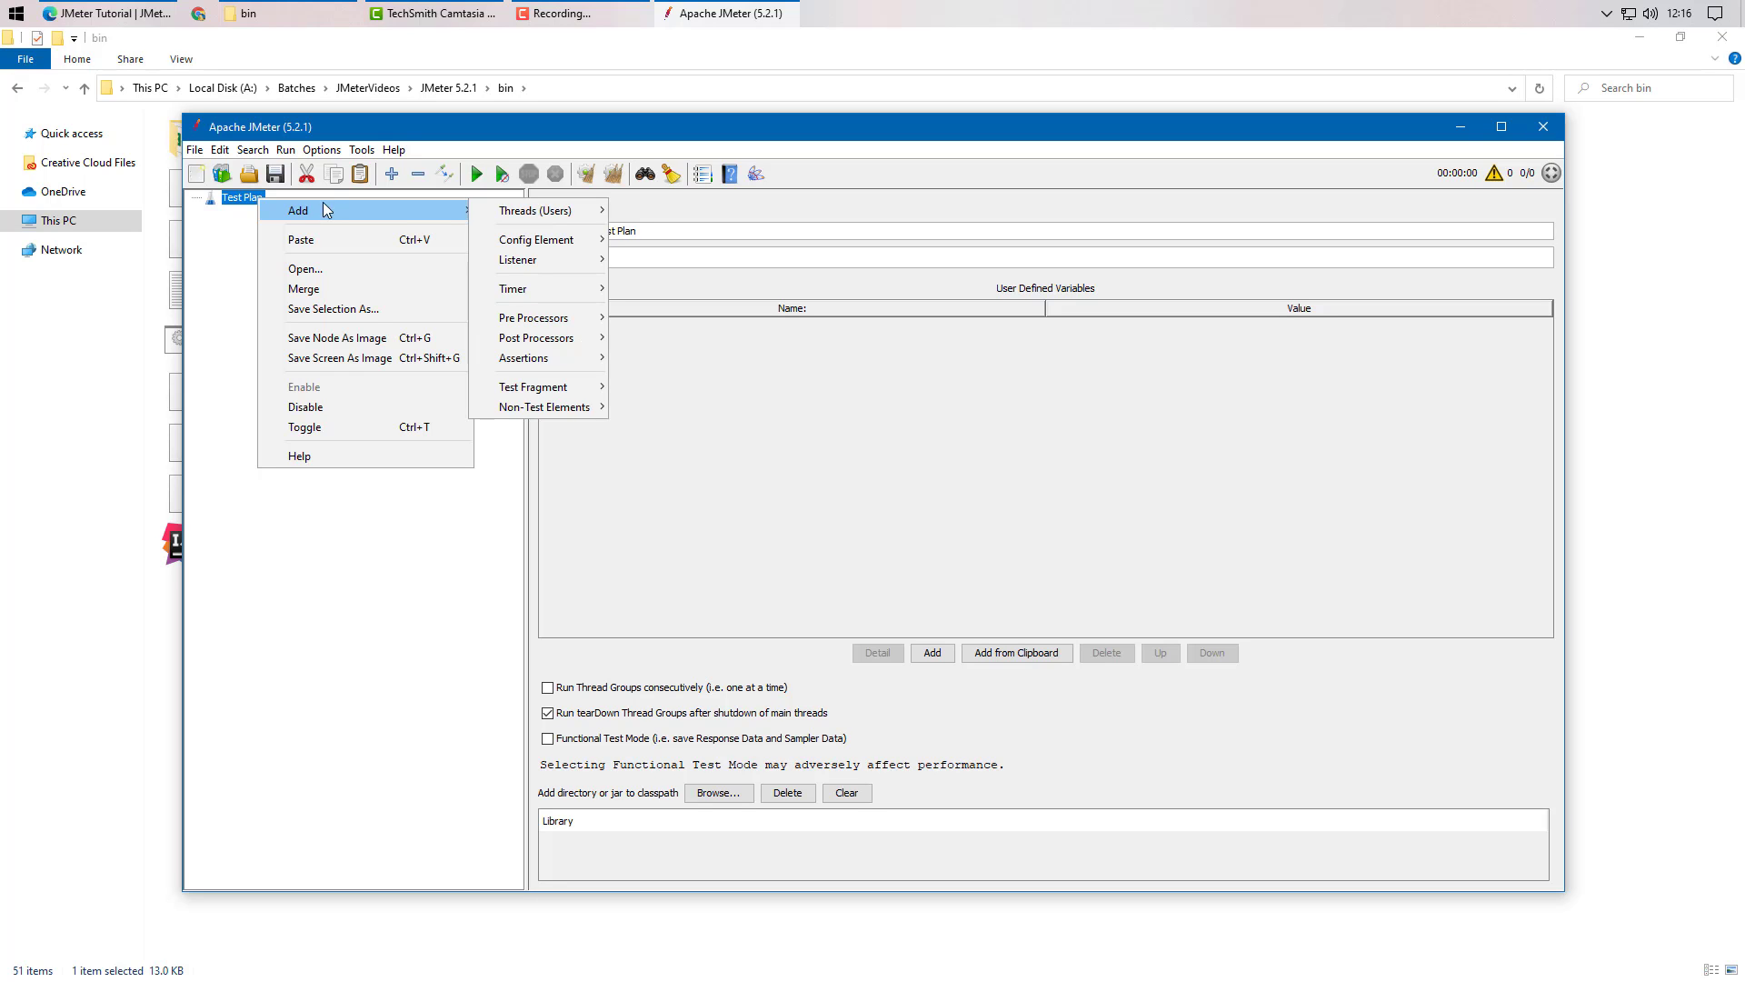
pyautogui.rightClick(238, 200)
pyautogui.moveTo(275, 211)
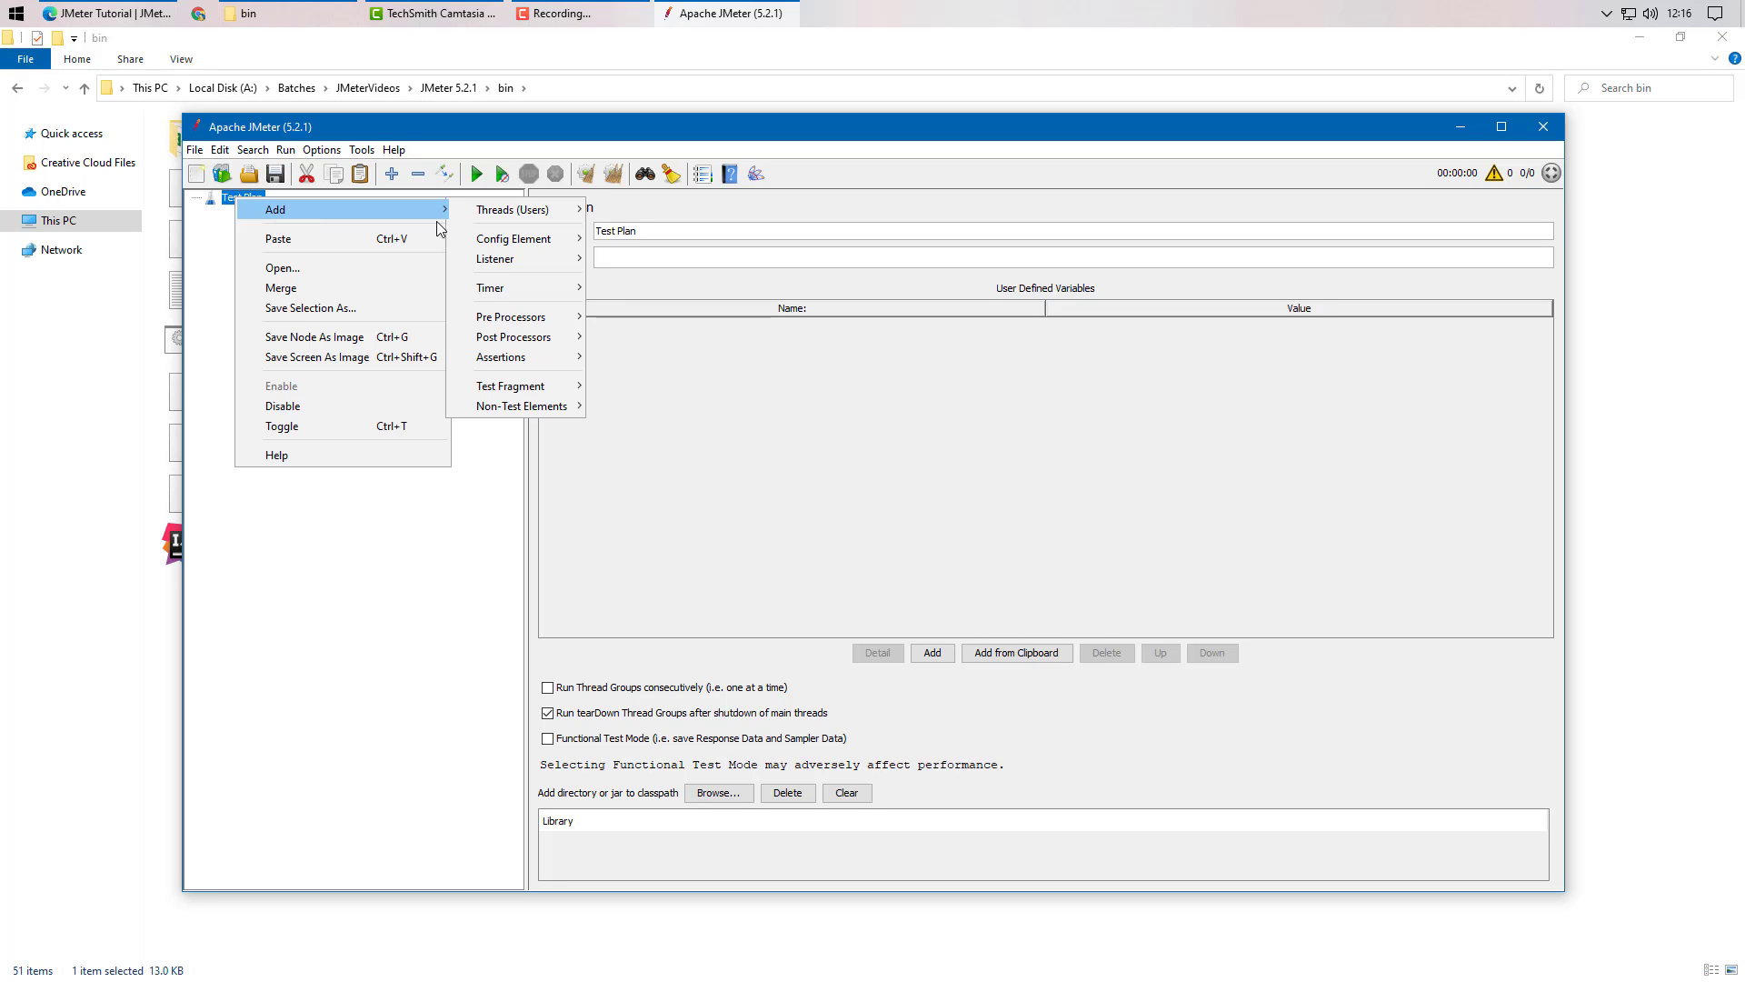
pyautogui.moveTo(502, 418)
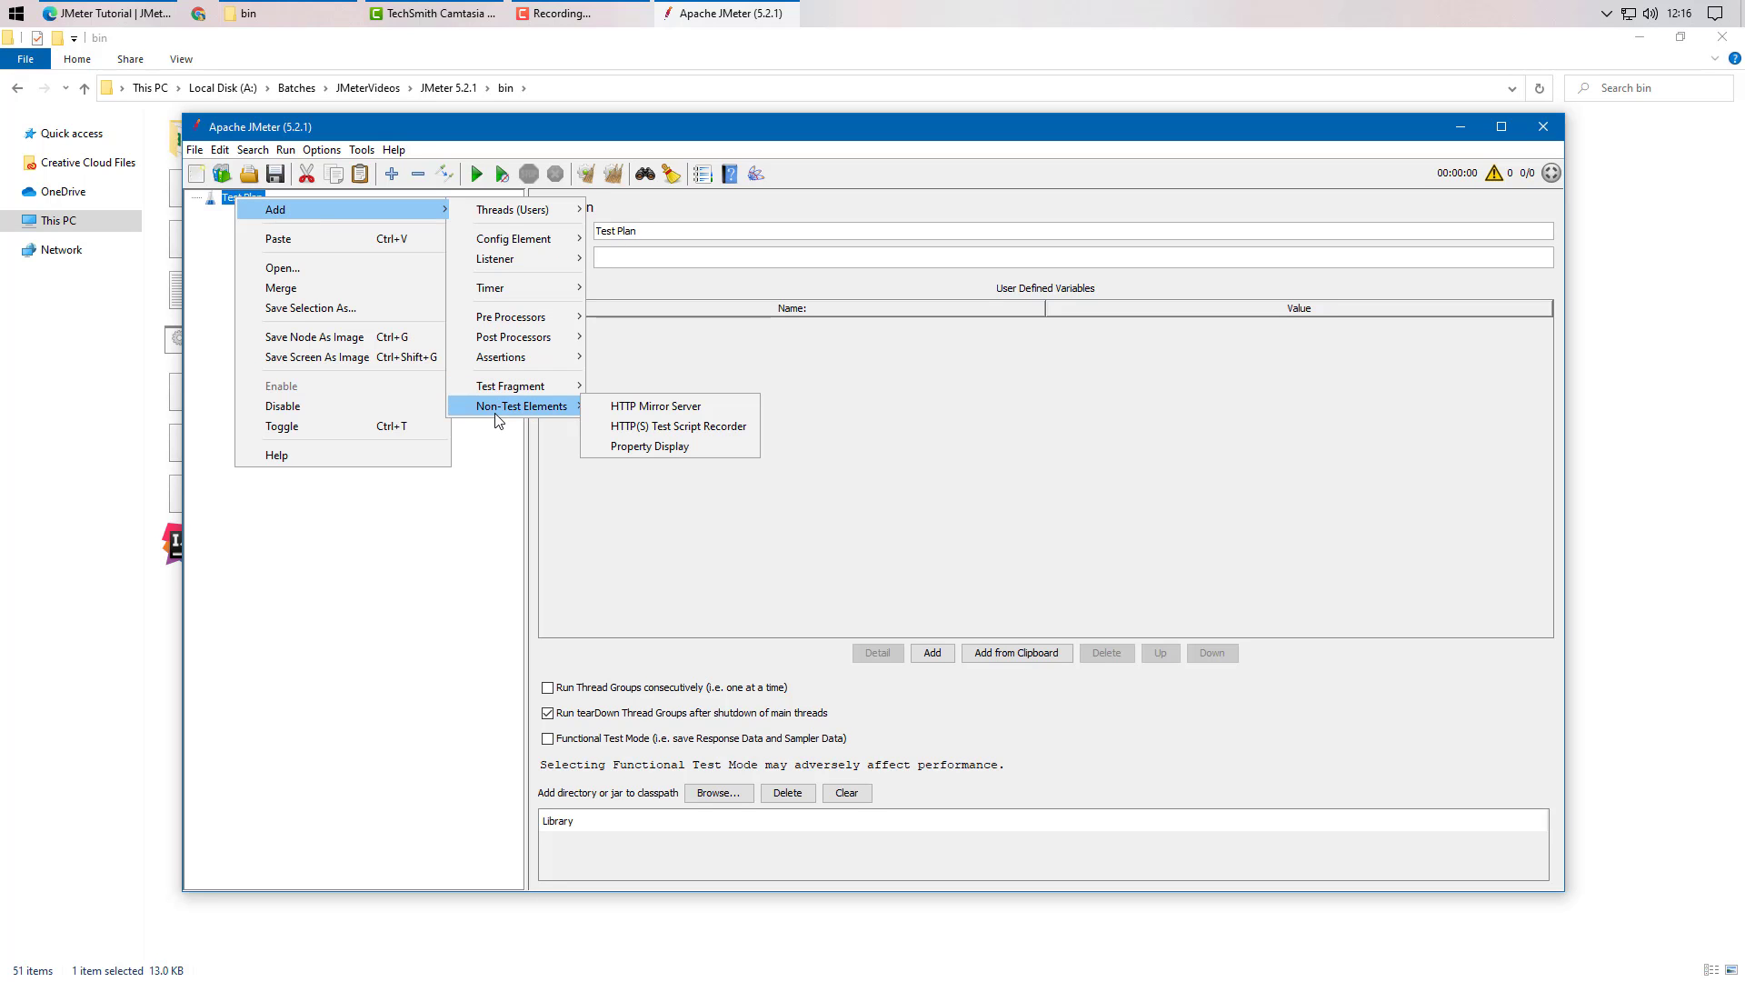
pyautogui.click(714, 427)
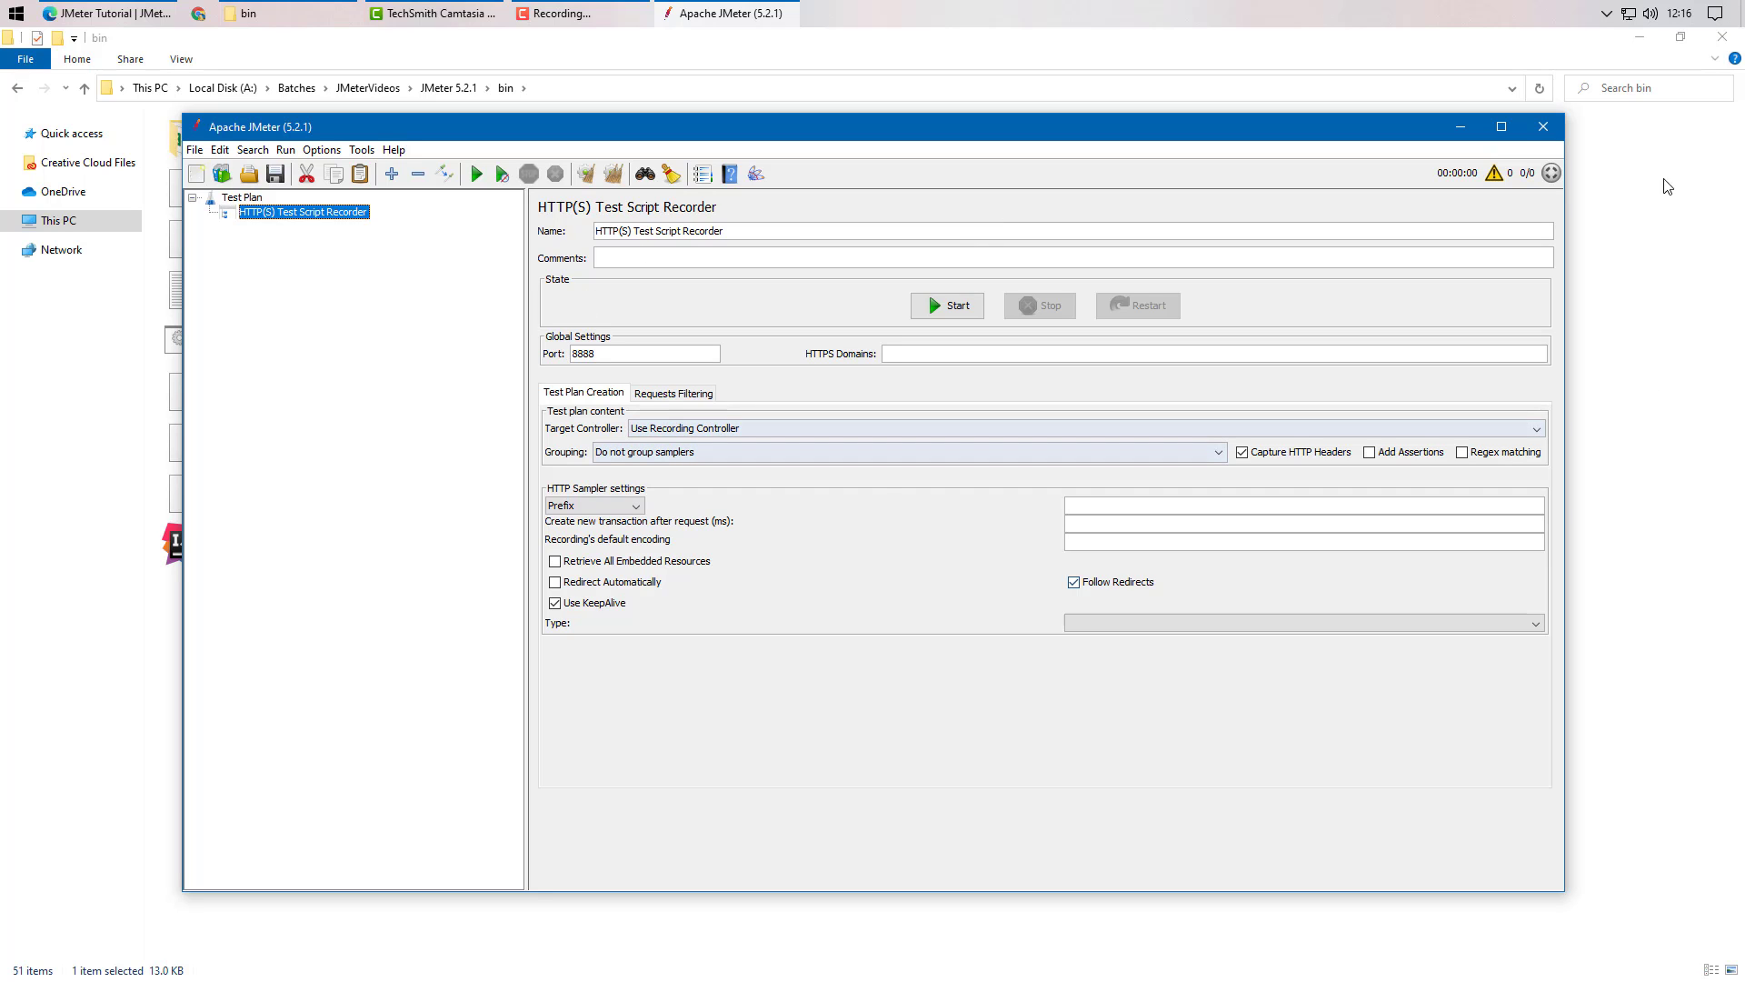
pyautogui.click(1500, 127)
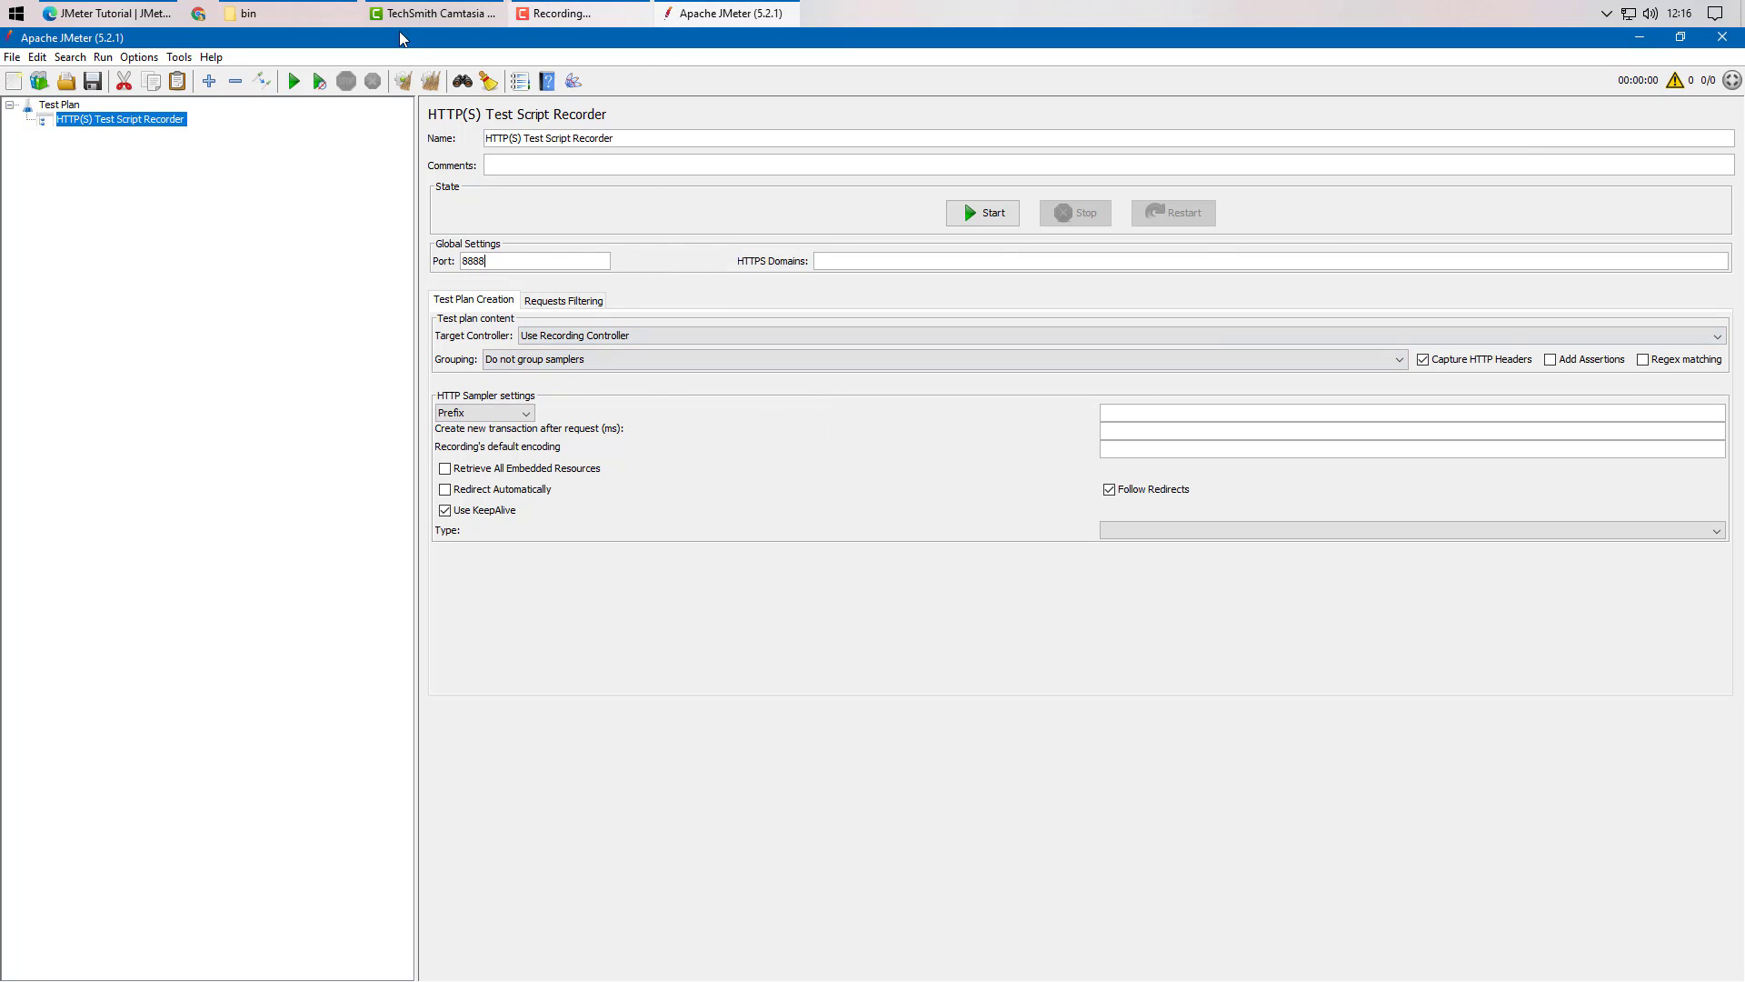
# Step: Check the proxy port in the LAN settings of Windows Internet Options, leaving the dialogs without saving changes
pyautogui.press('super')
pyautogui.write('inet')
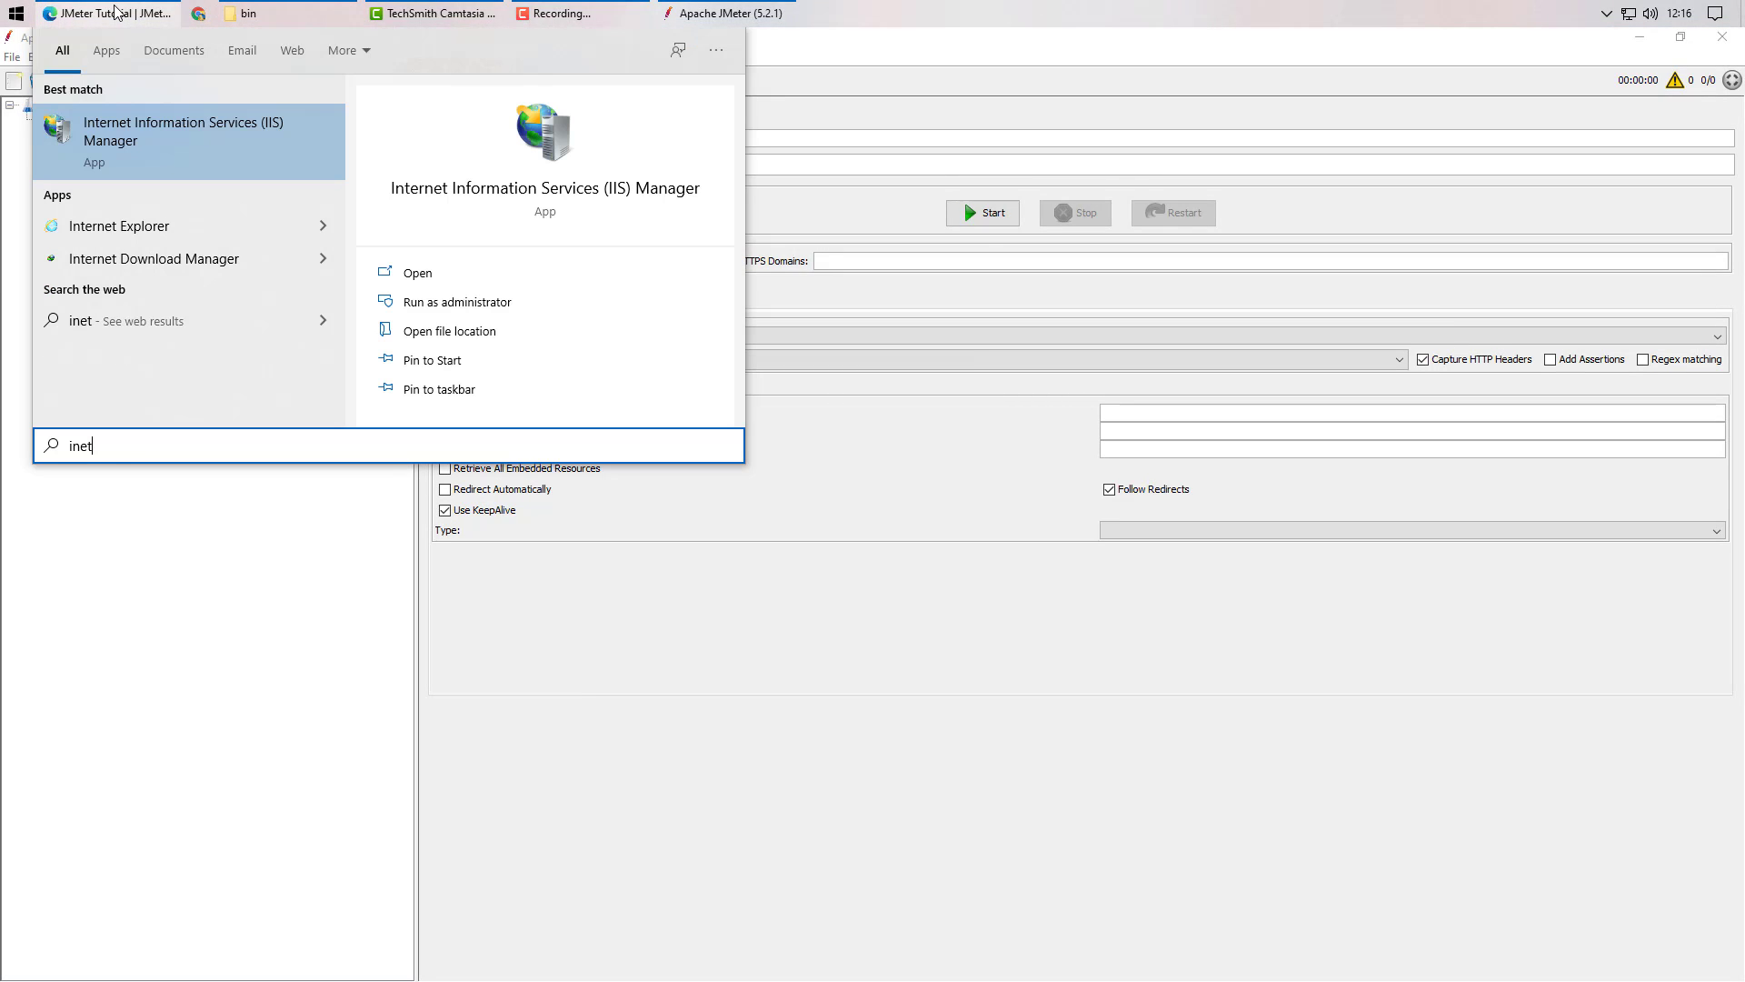
pyautogui.press('BackSpace')
pyautogui.press('BackSpace')
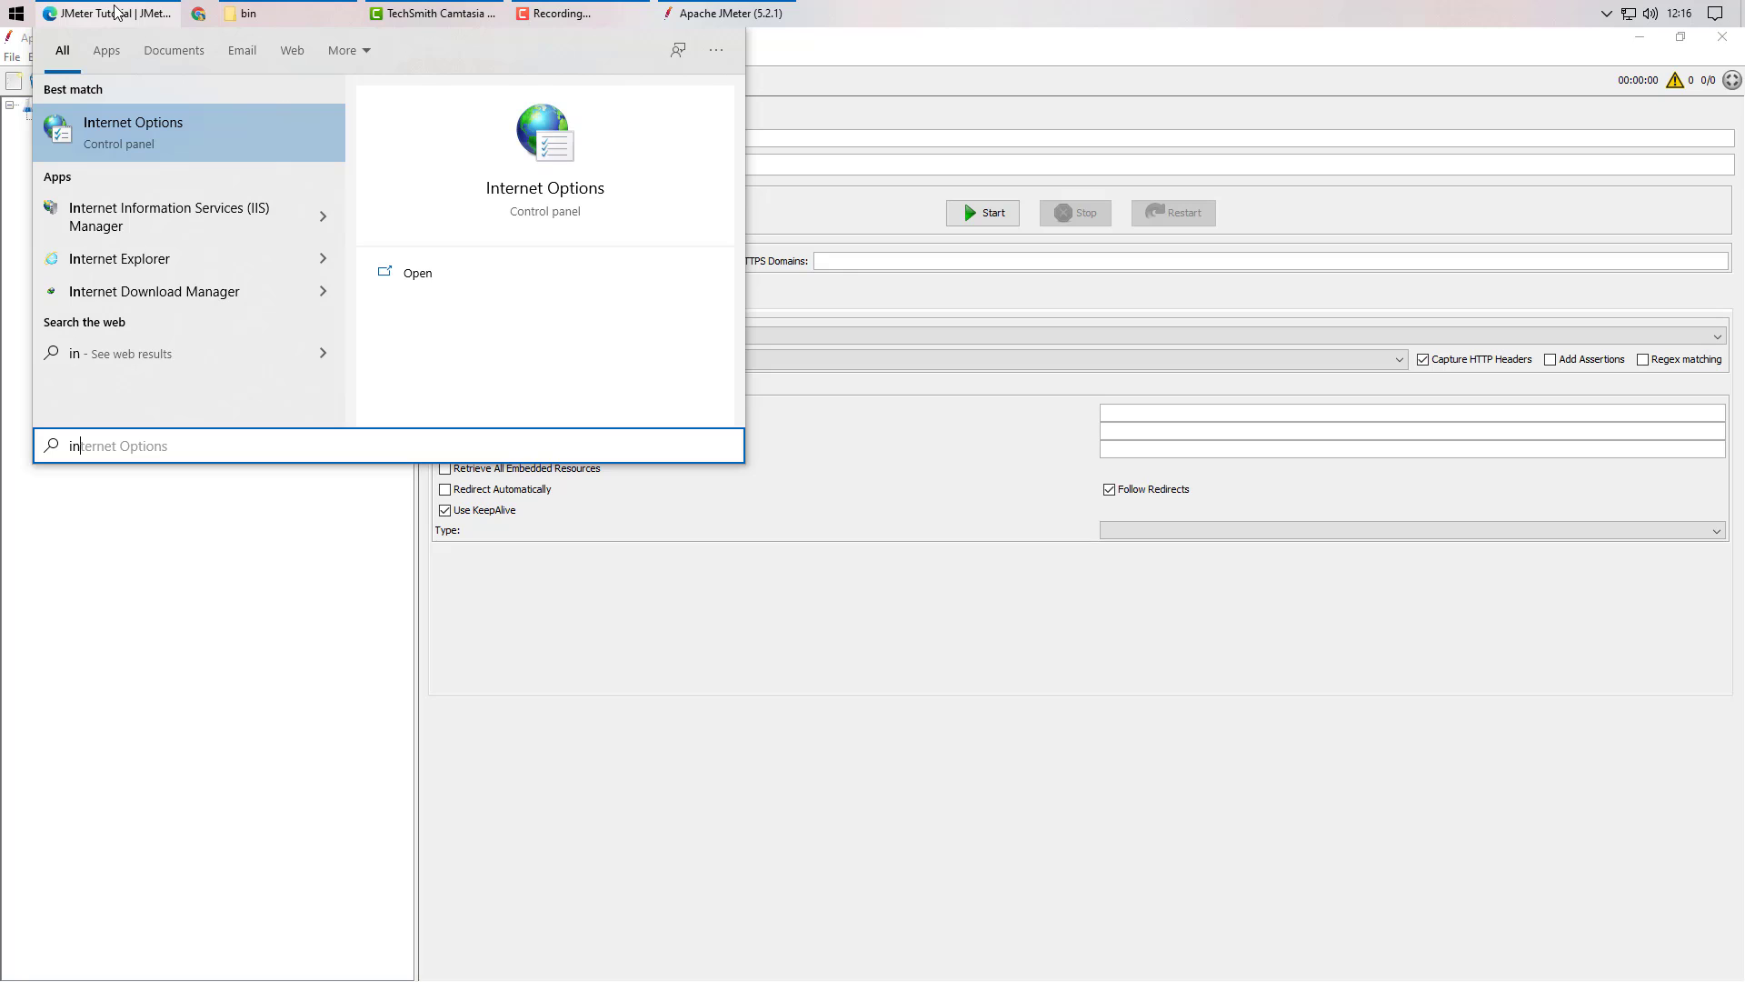
pyautogui.press('Return')
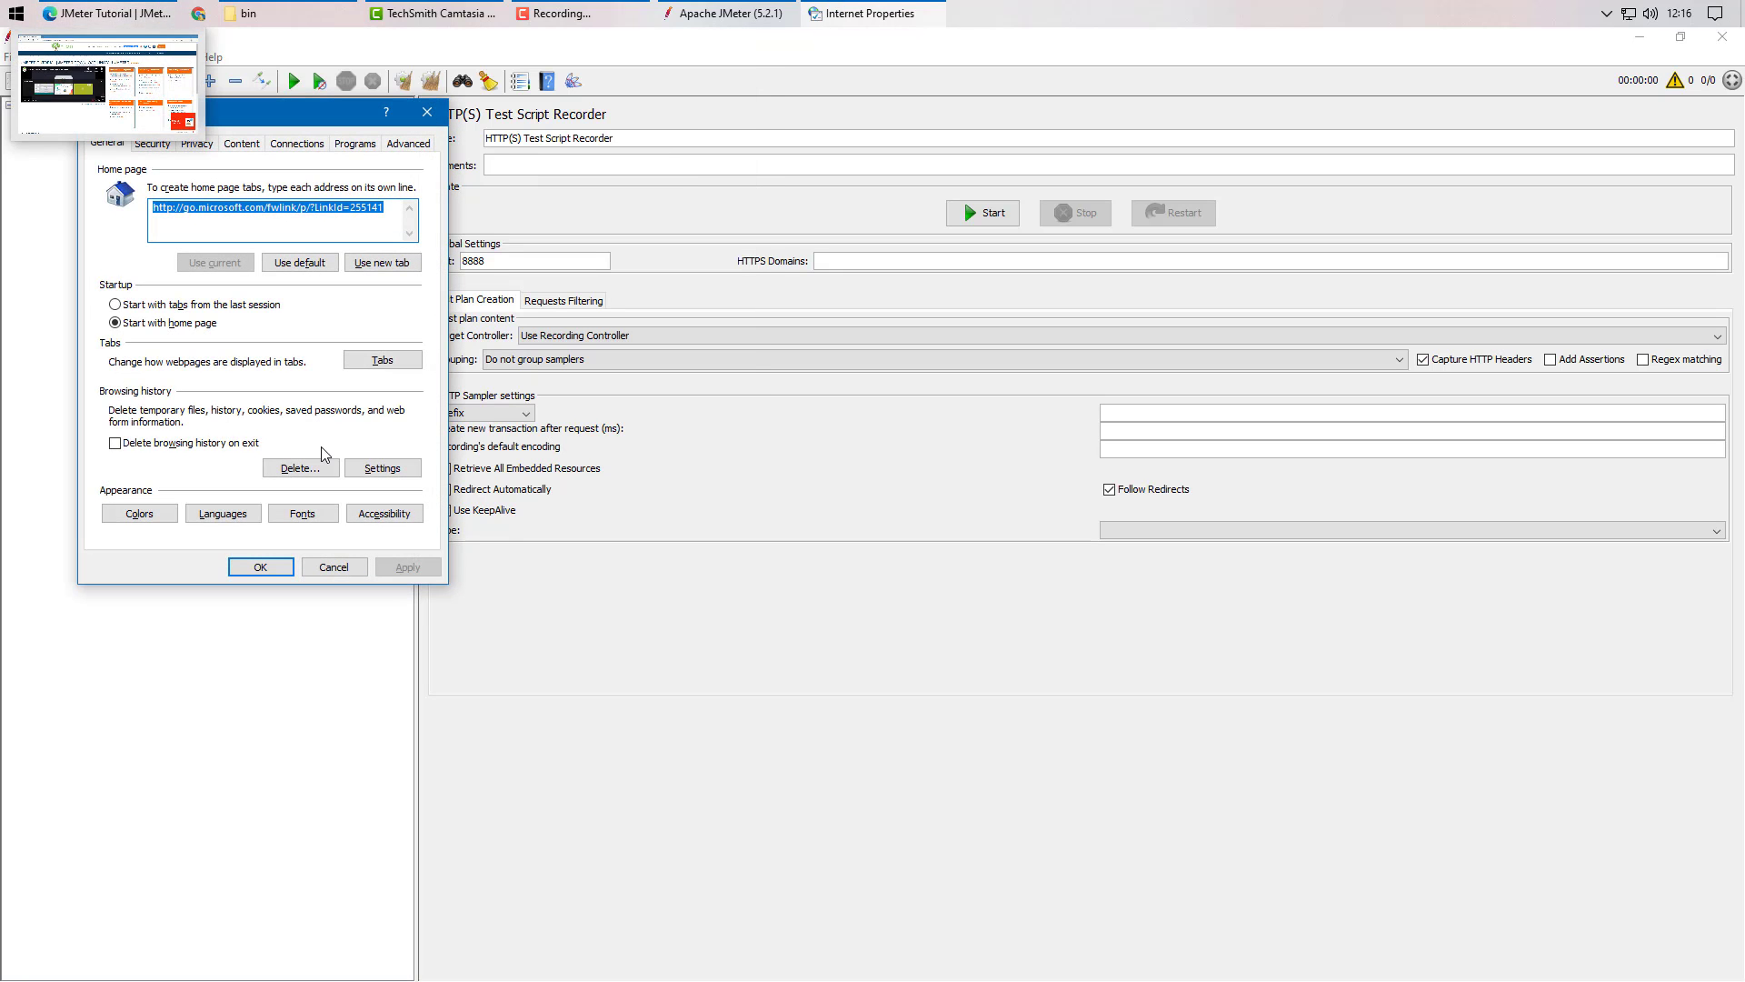
pyautogui.click(309, 145)
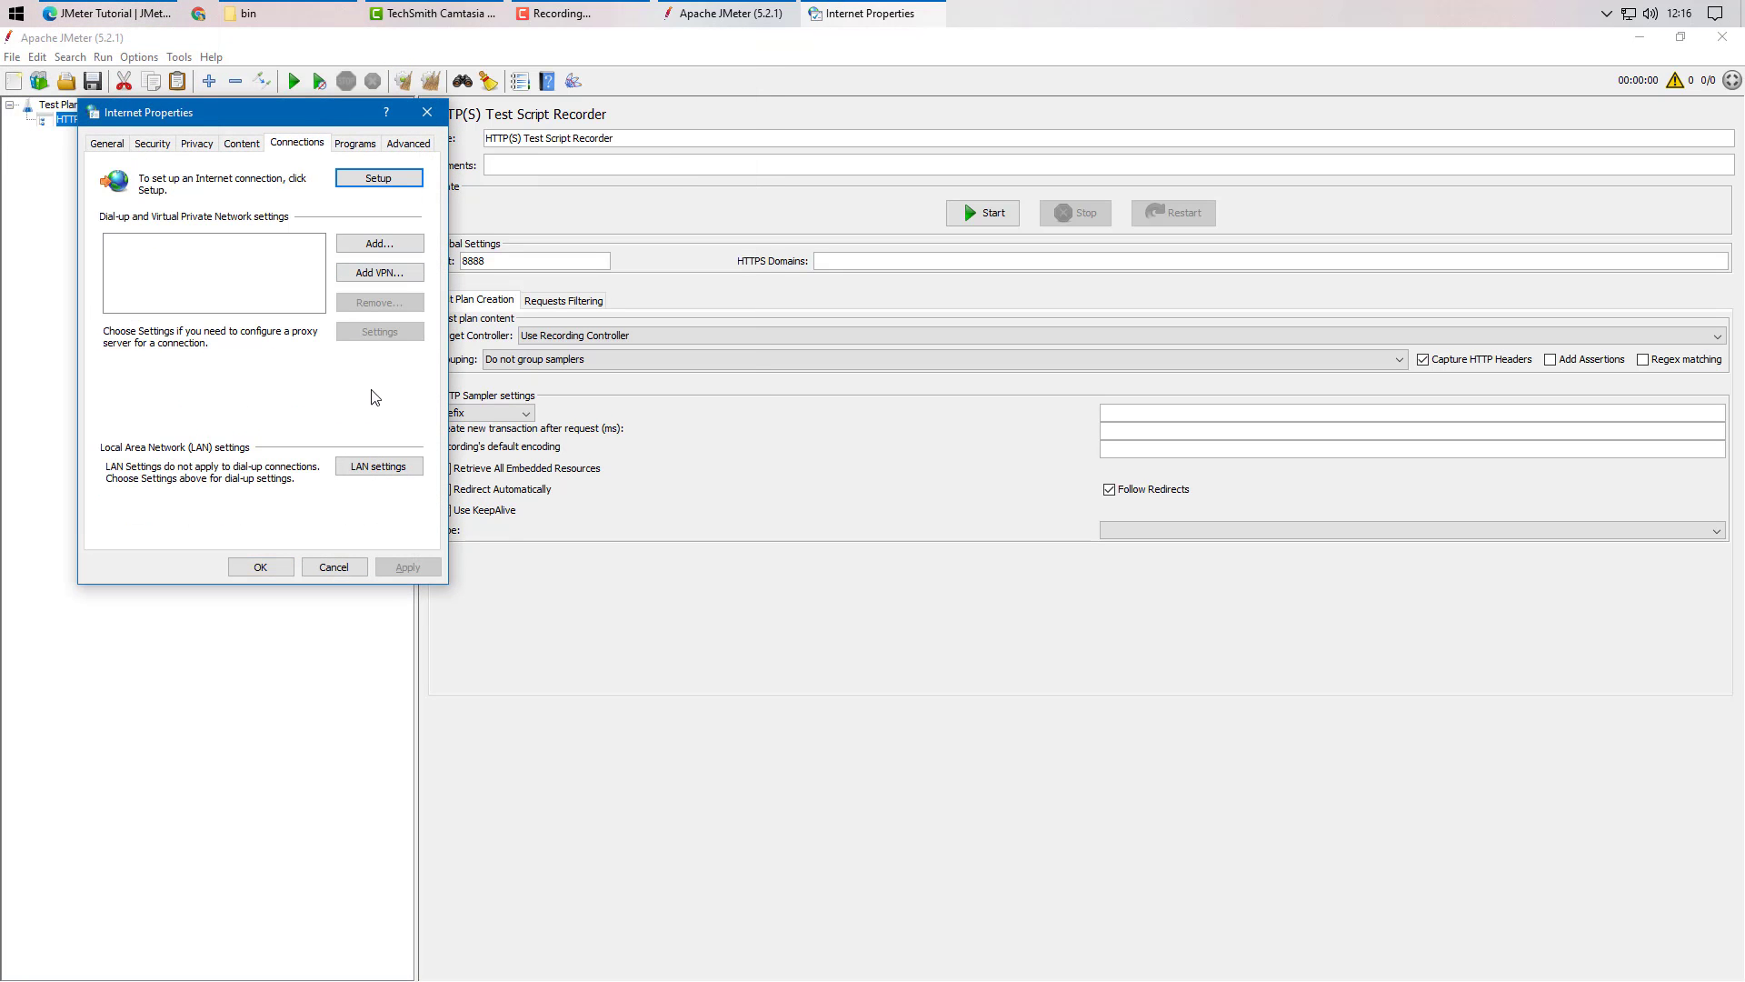
pyautogui.click(380, 466)
pyautogui.moveTo(331, 348); pyautogui.dragTo(282, 339)
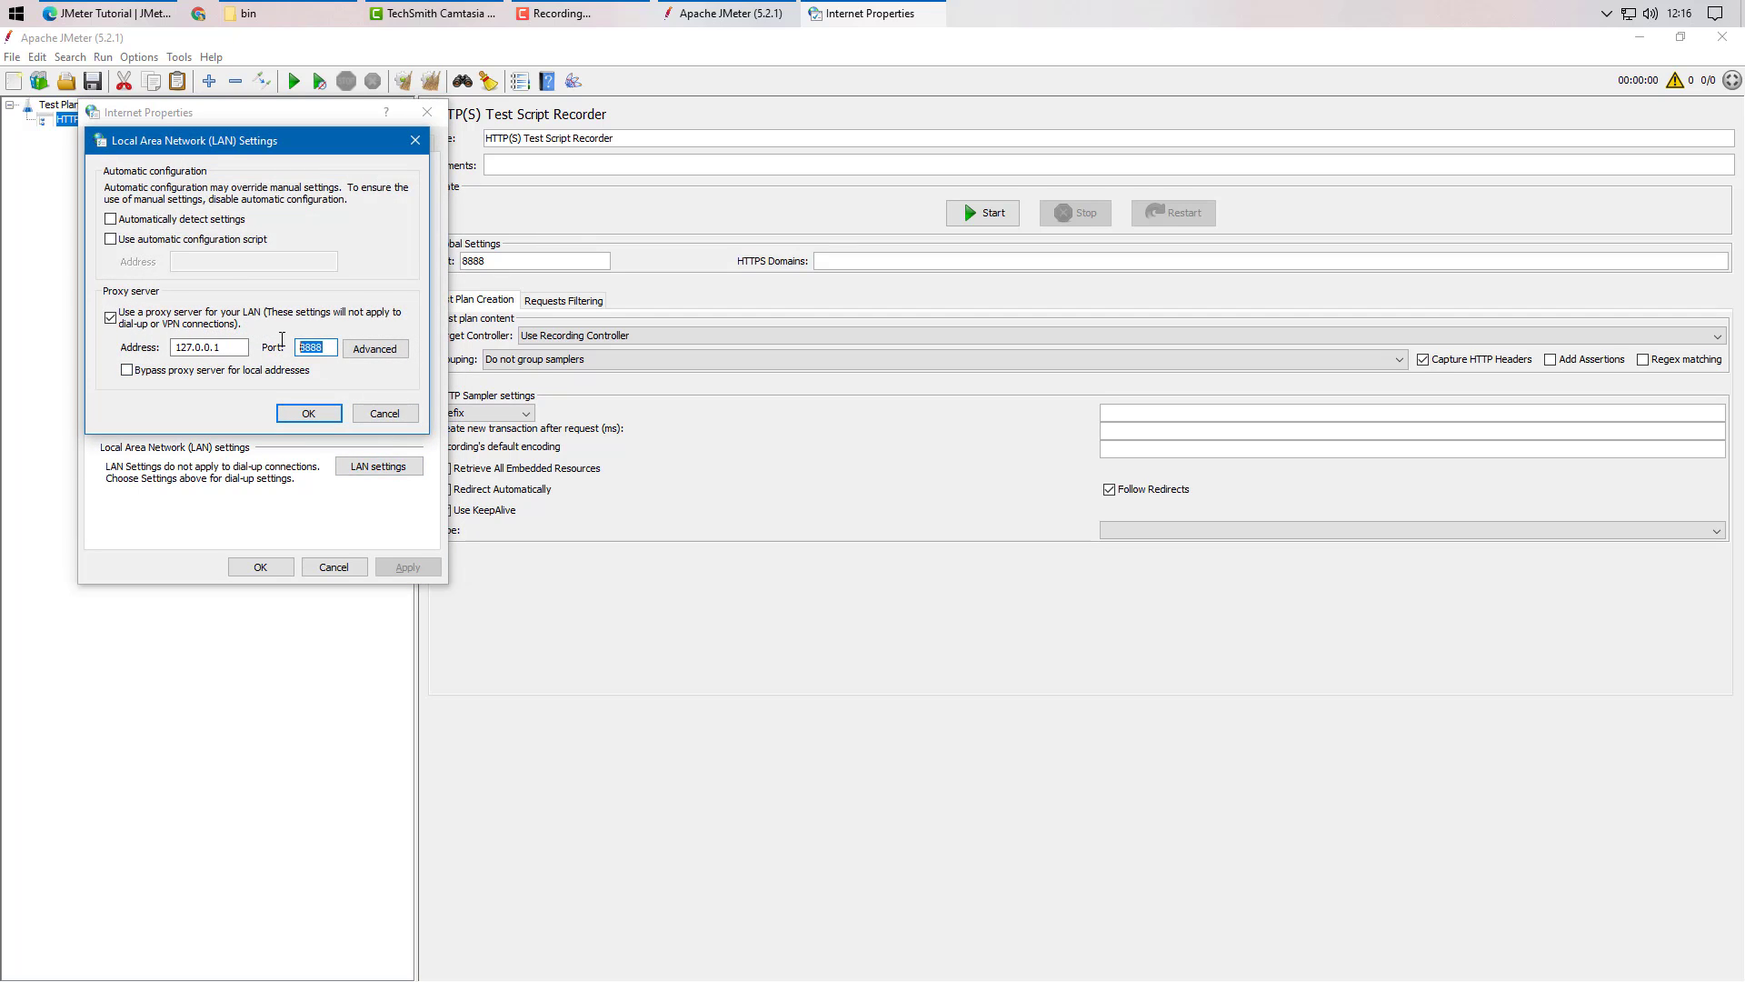
pyautogui.click(383, 414)
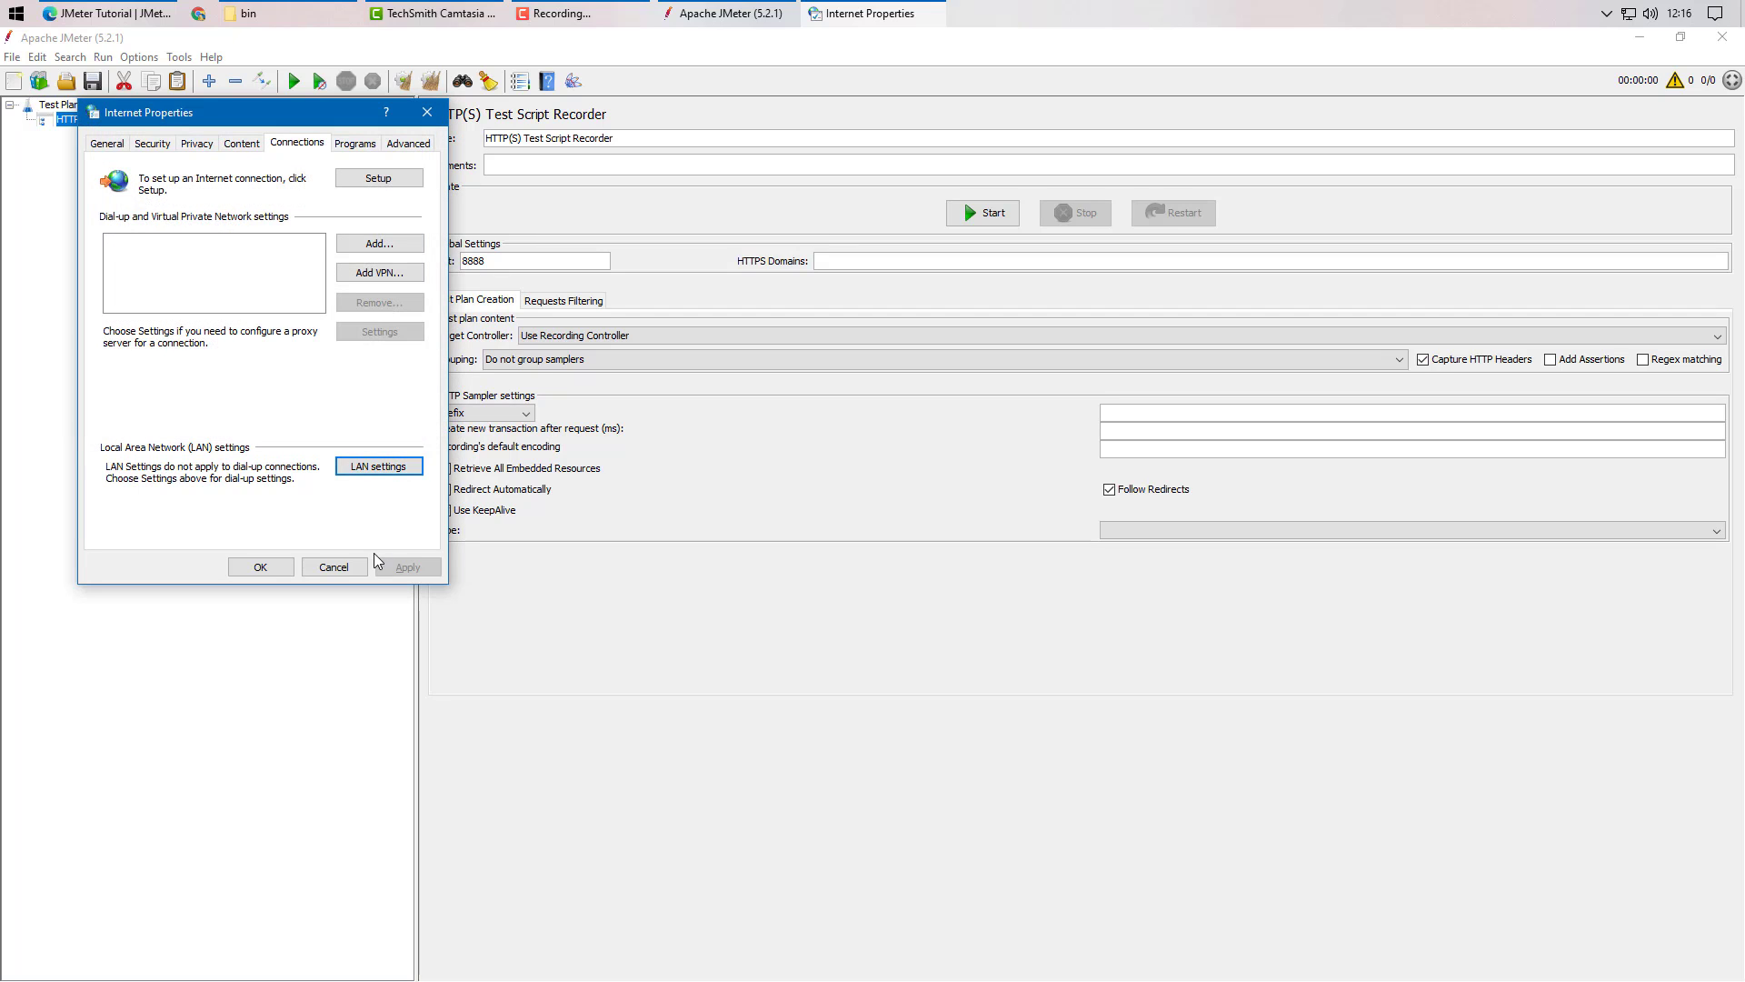
pyautogui.click(354, 568)
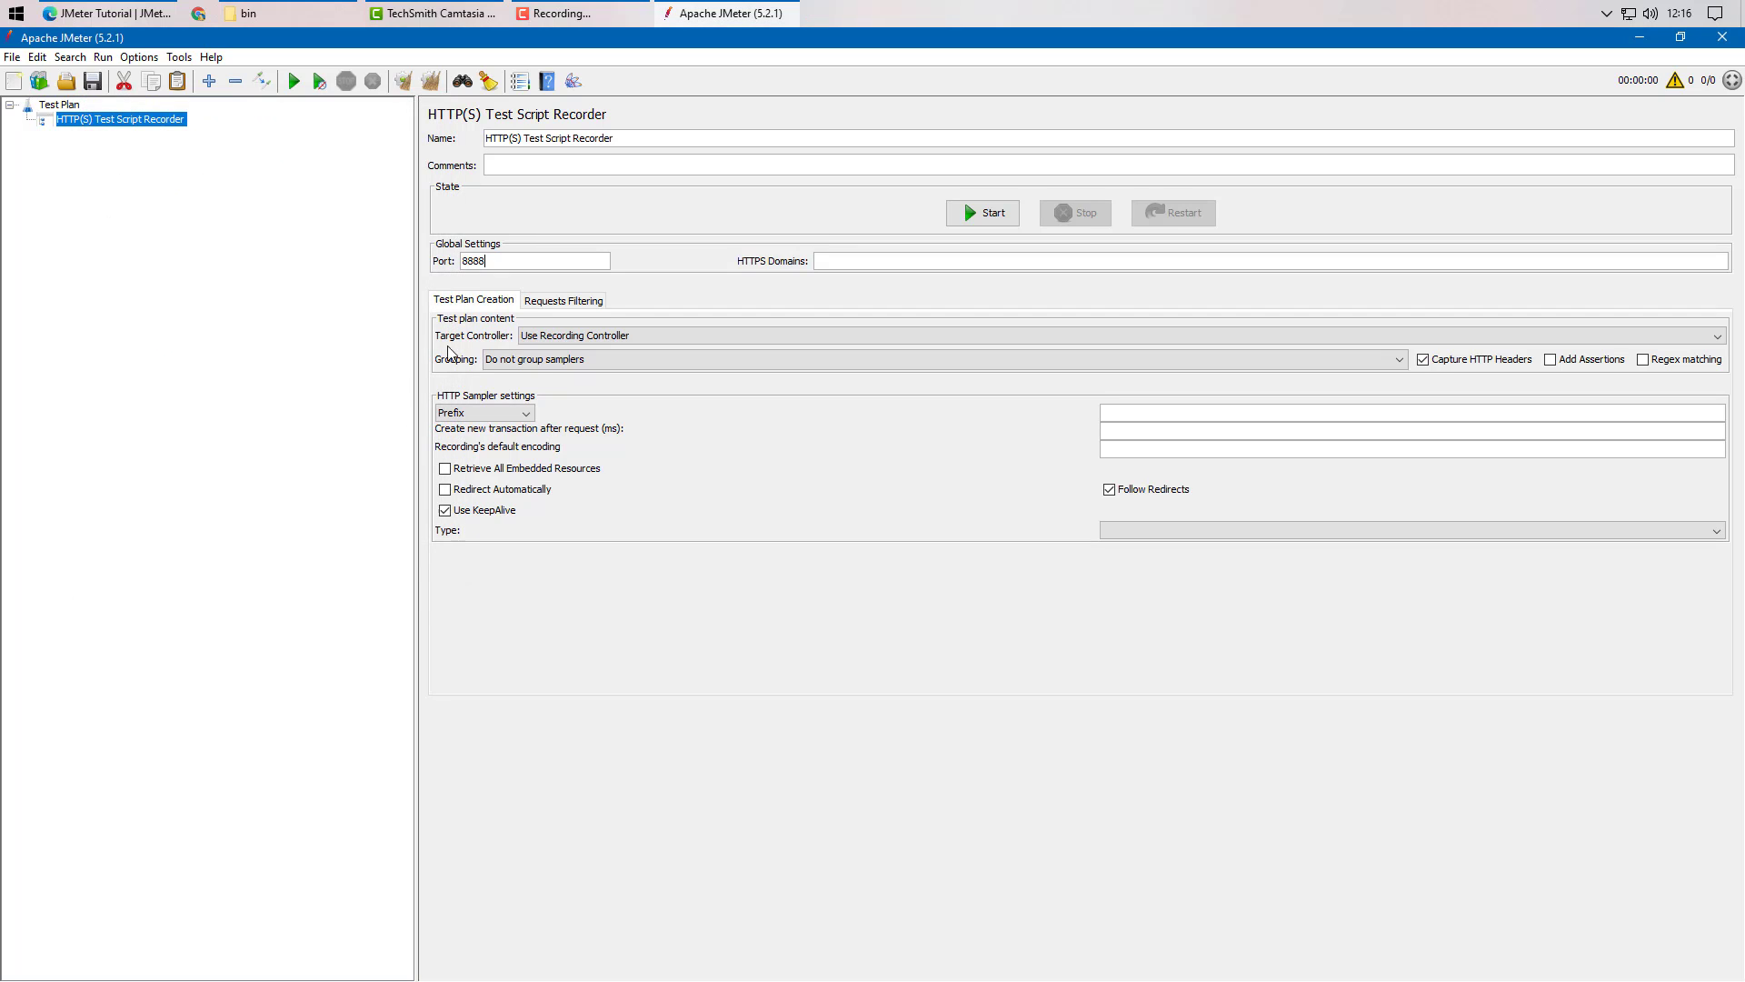
# Step: Set the recorder's target controller to Test Plan > HTTP(S) Test Script Recorder
pyautogui.click(564, 340)
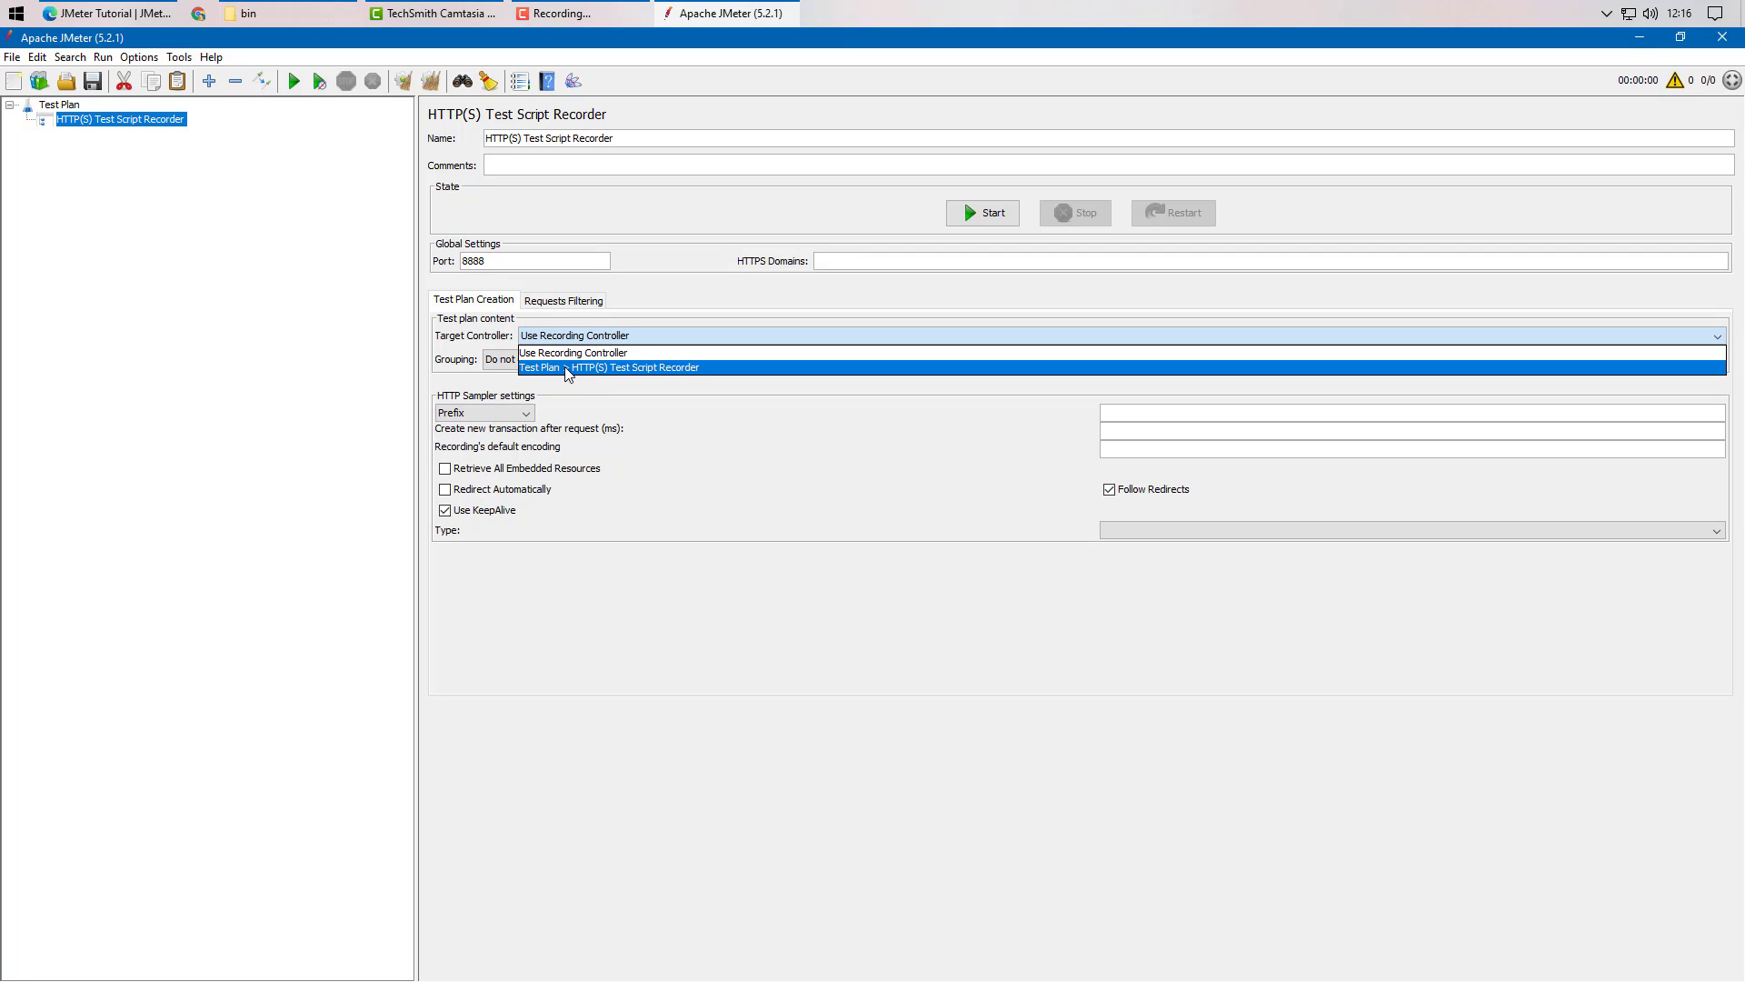
pyautogui.click(566, 368)
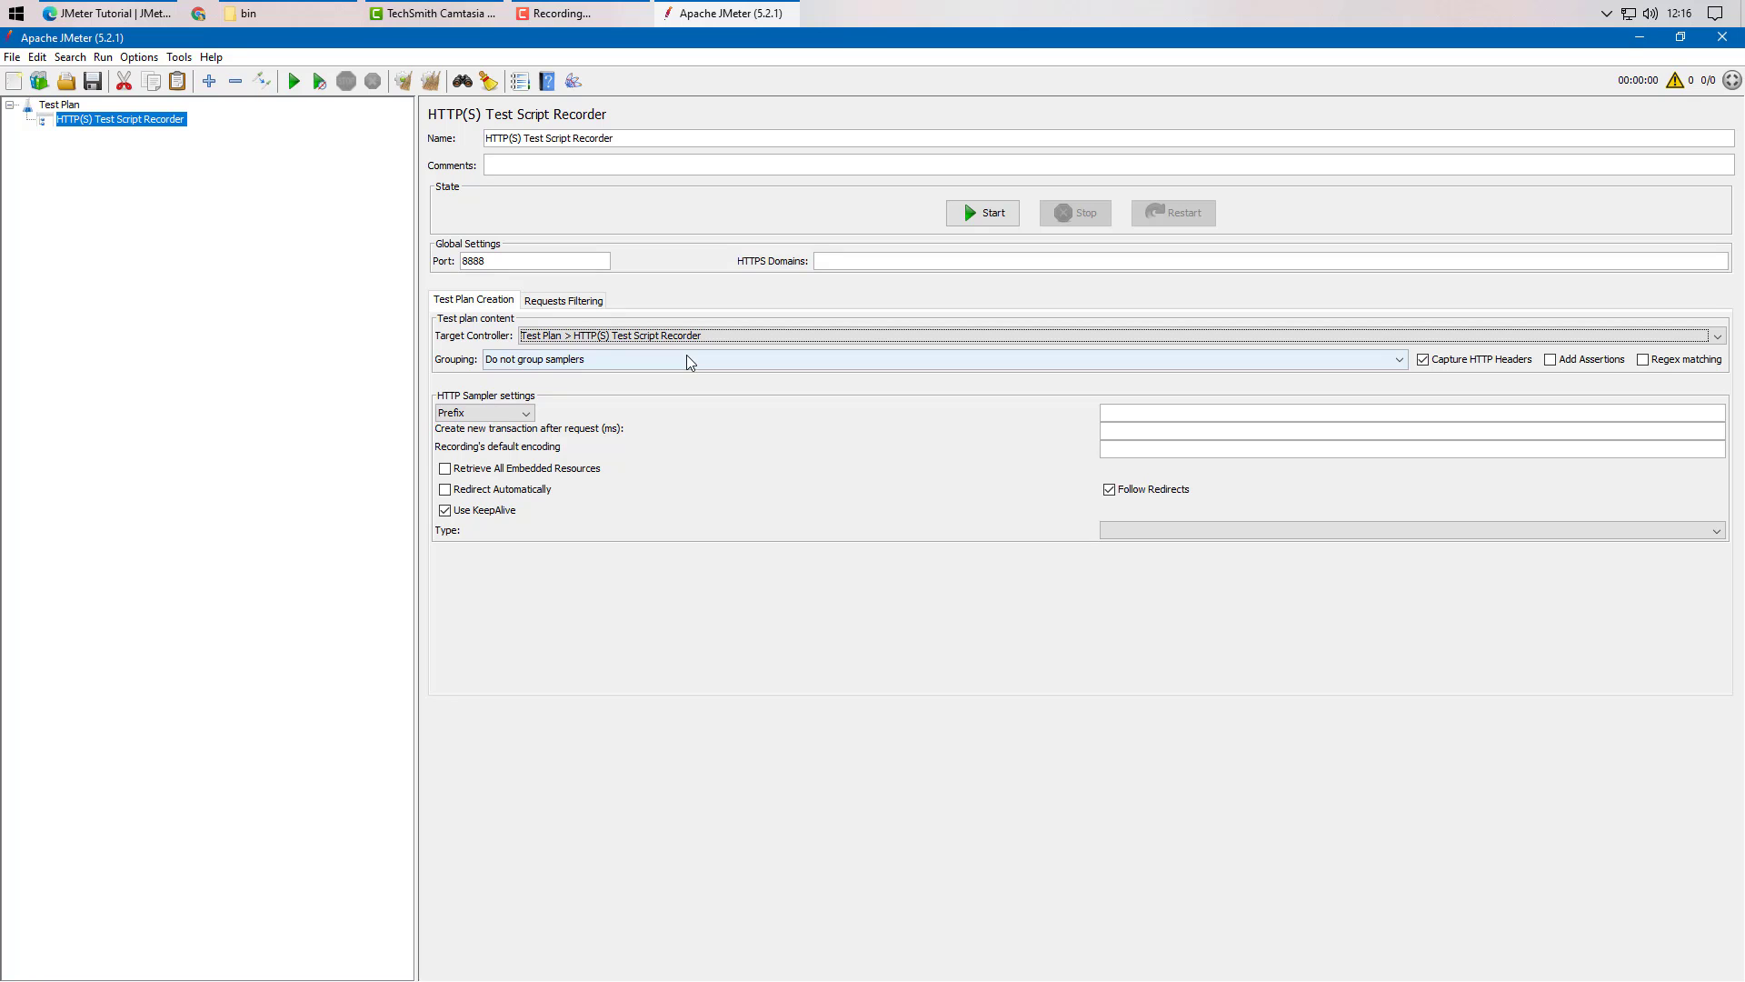
pyautogui.click(112, 7)
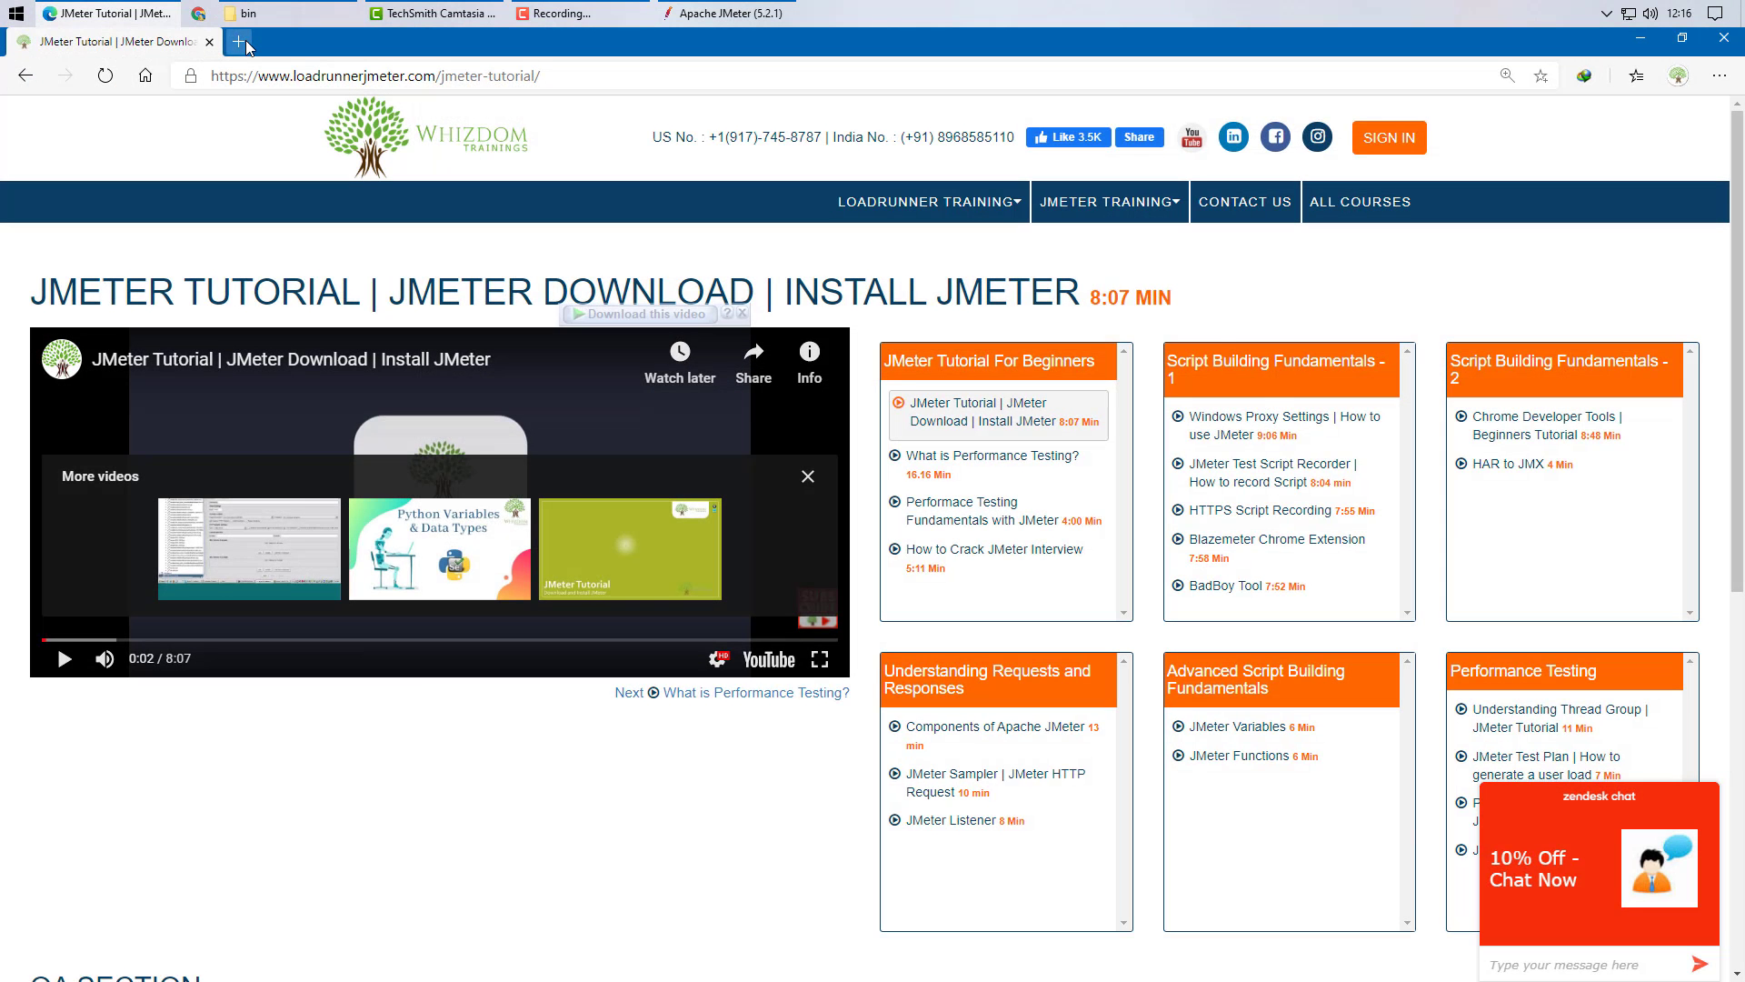
pyautogui.click(253, 44)
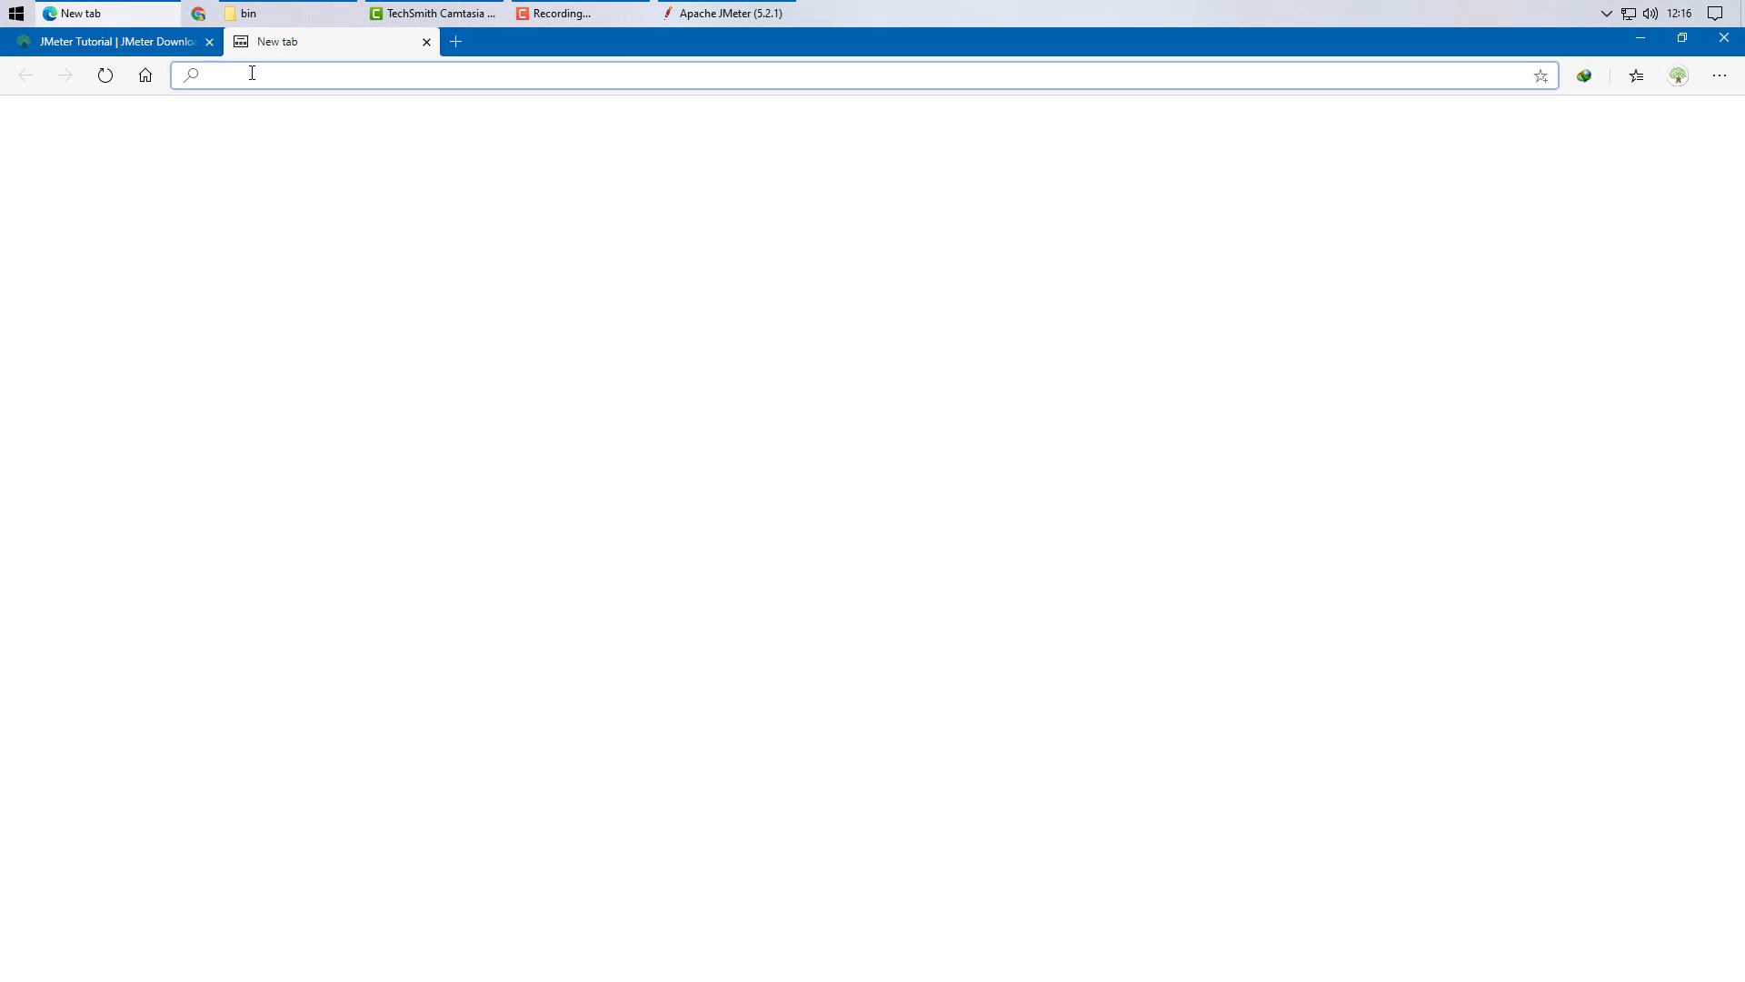
pyautogui.write('jmeter')
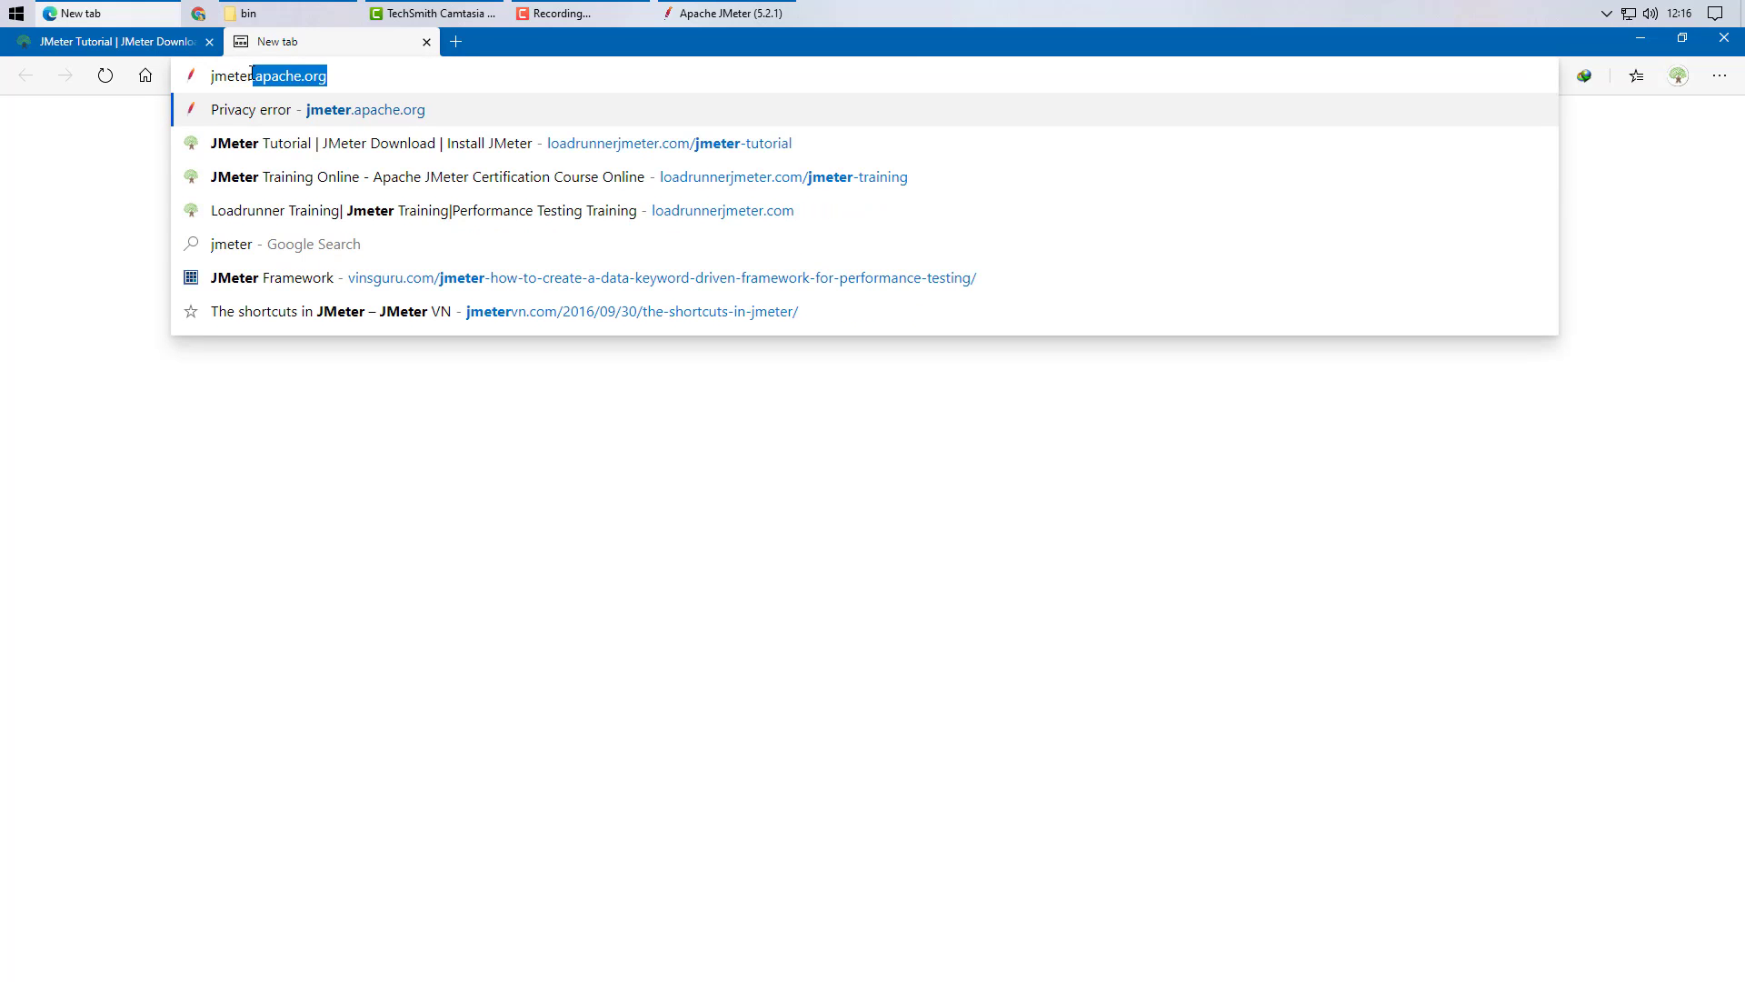
pyautogui.write('-ar')
pyautogui.press('Down')
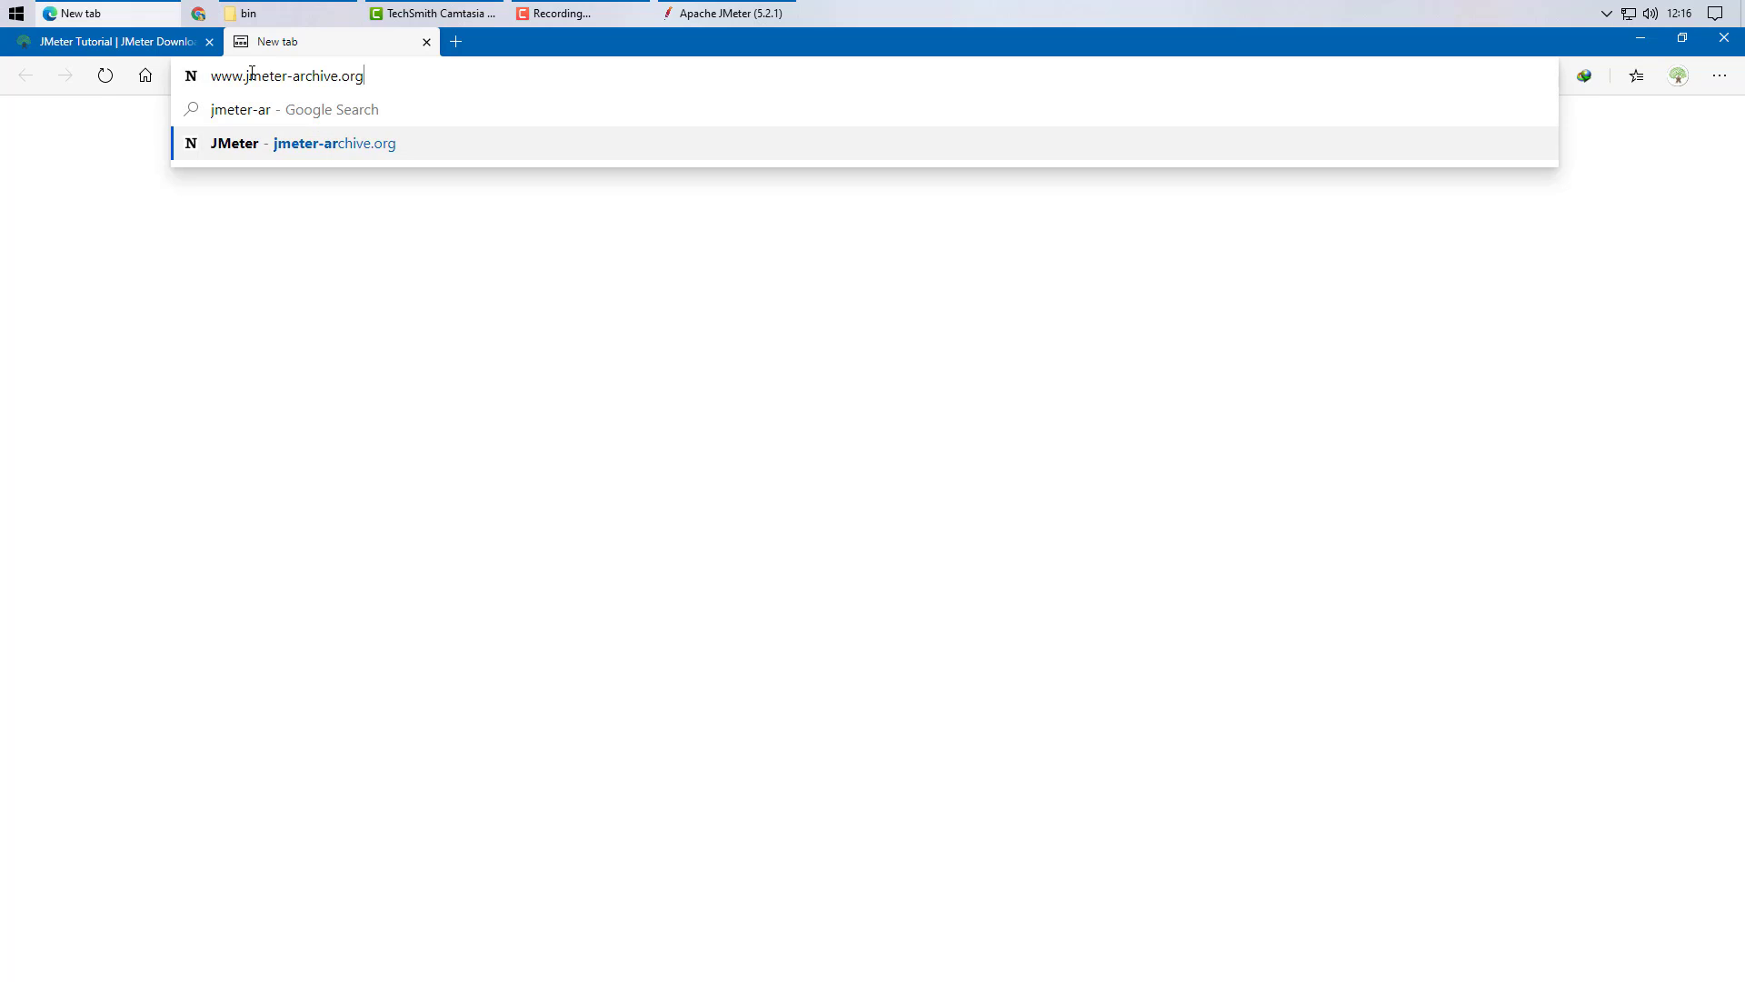
pyautogui.press('Return')
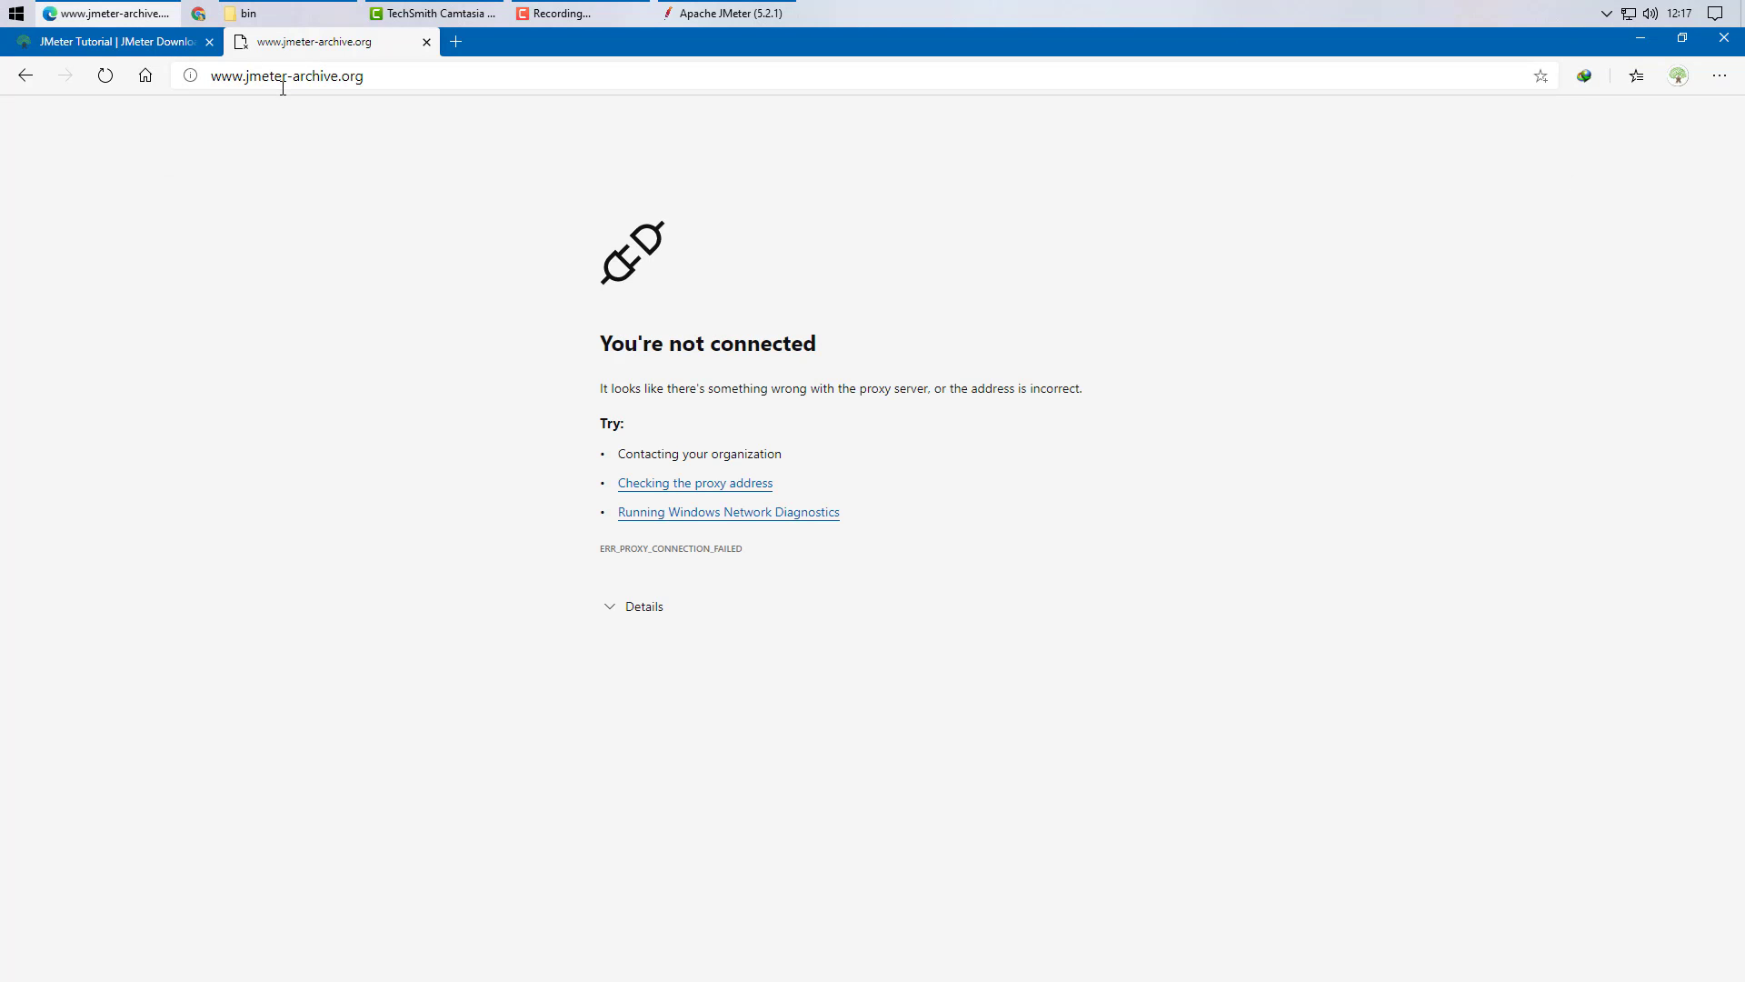
pyautogui.click(283, 86)
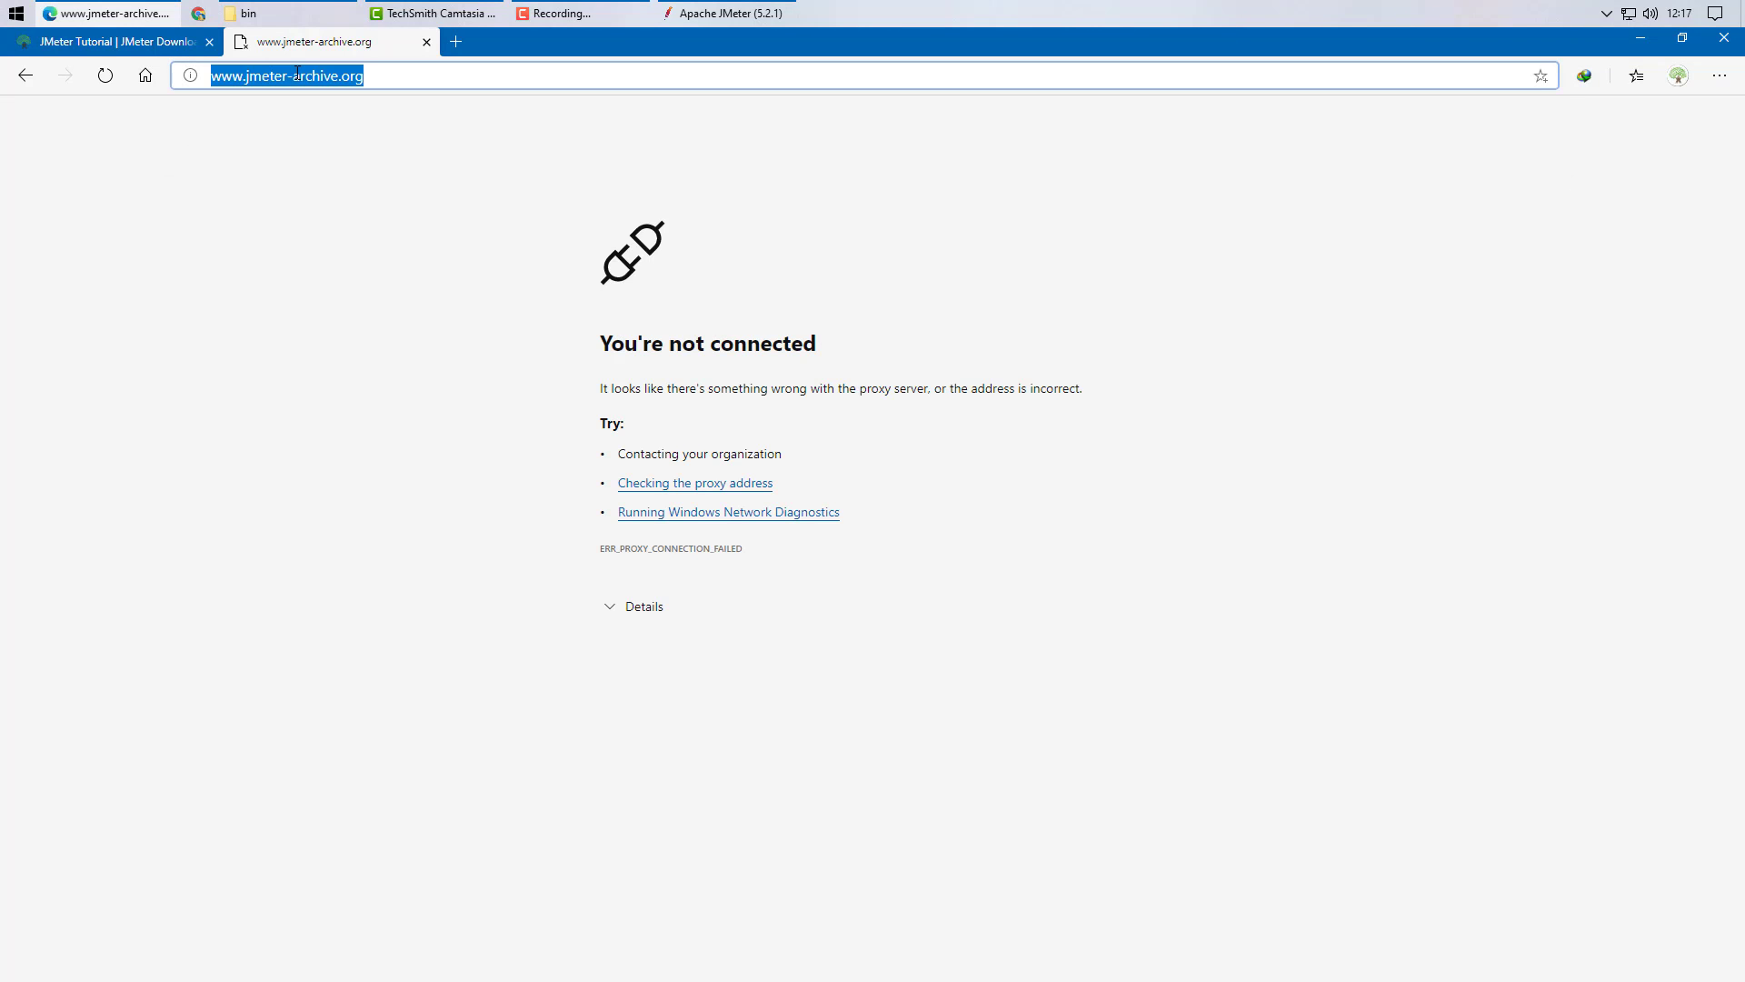
pyautogui.press('Home')
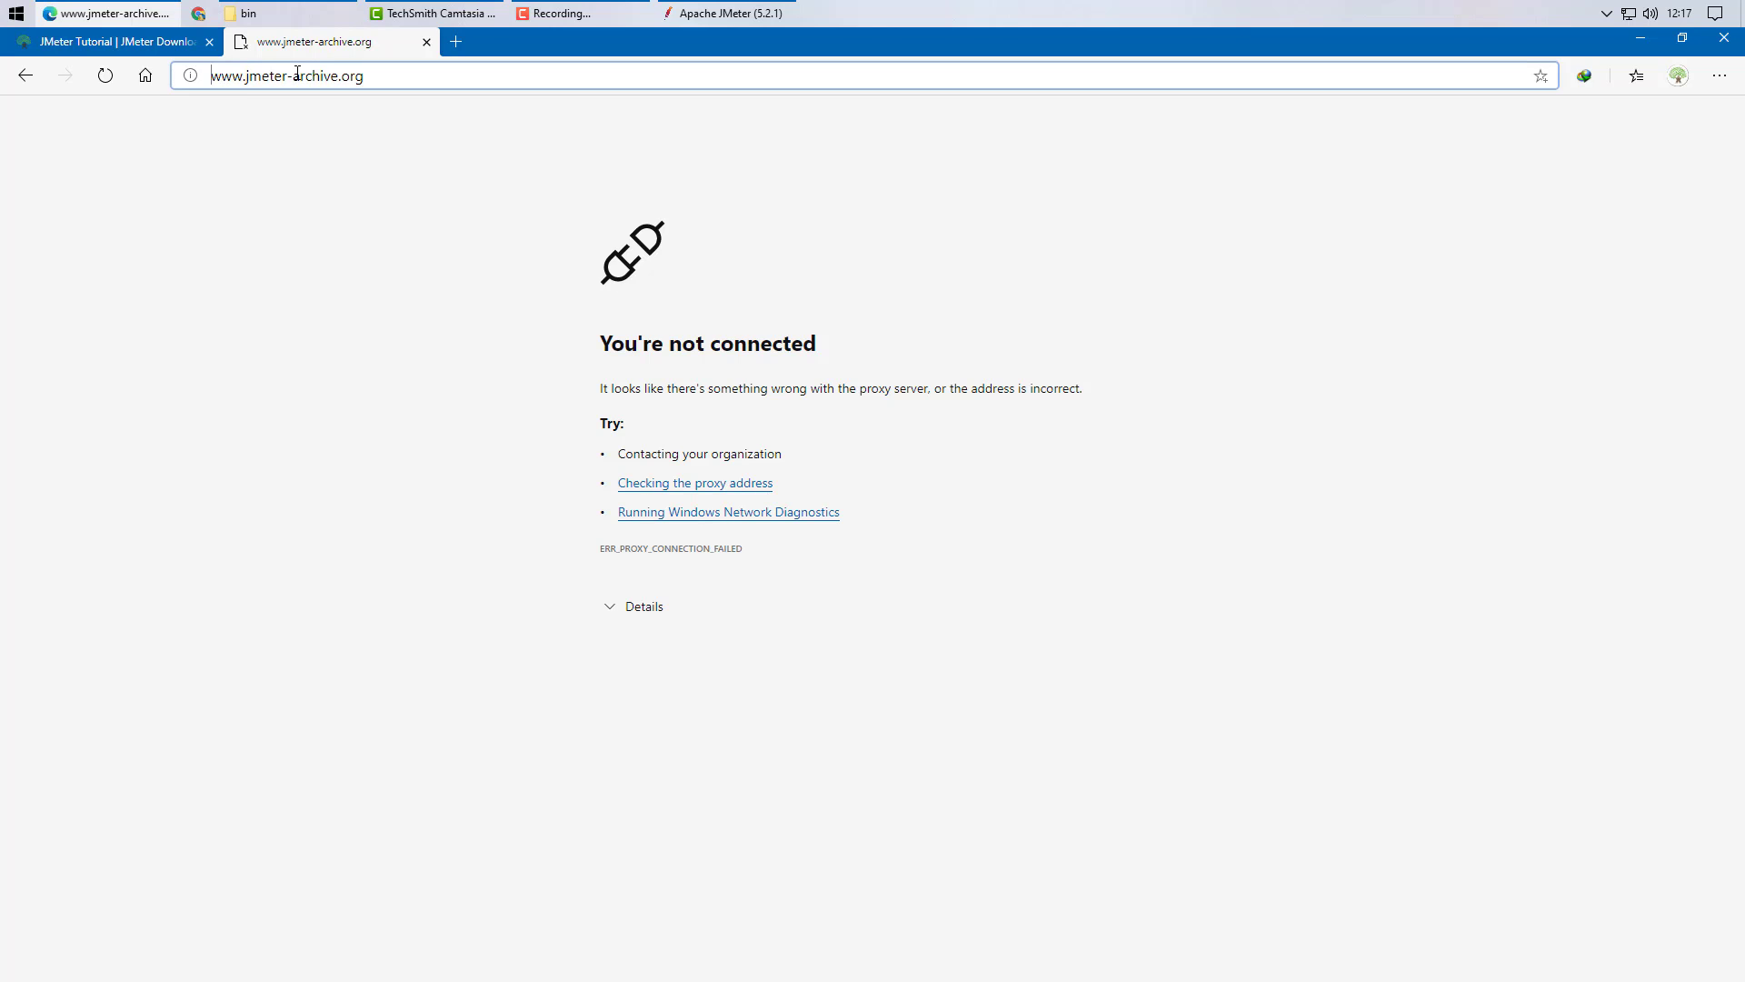
pyautogui.write('http')
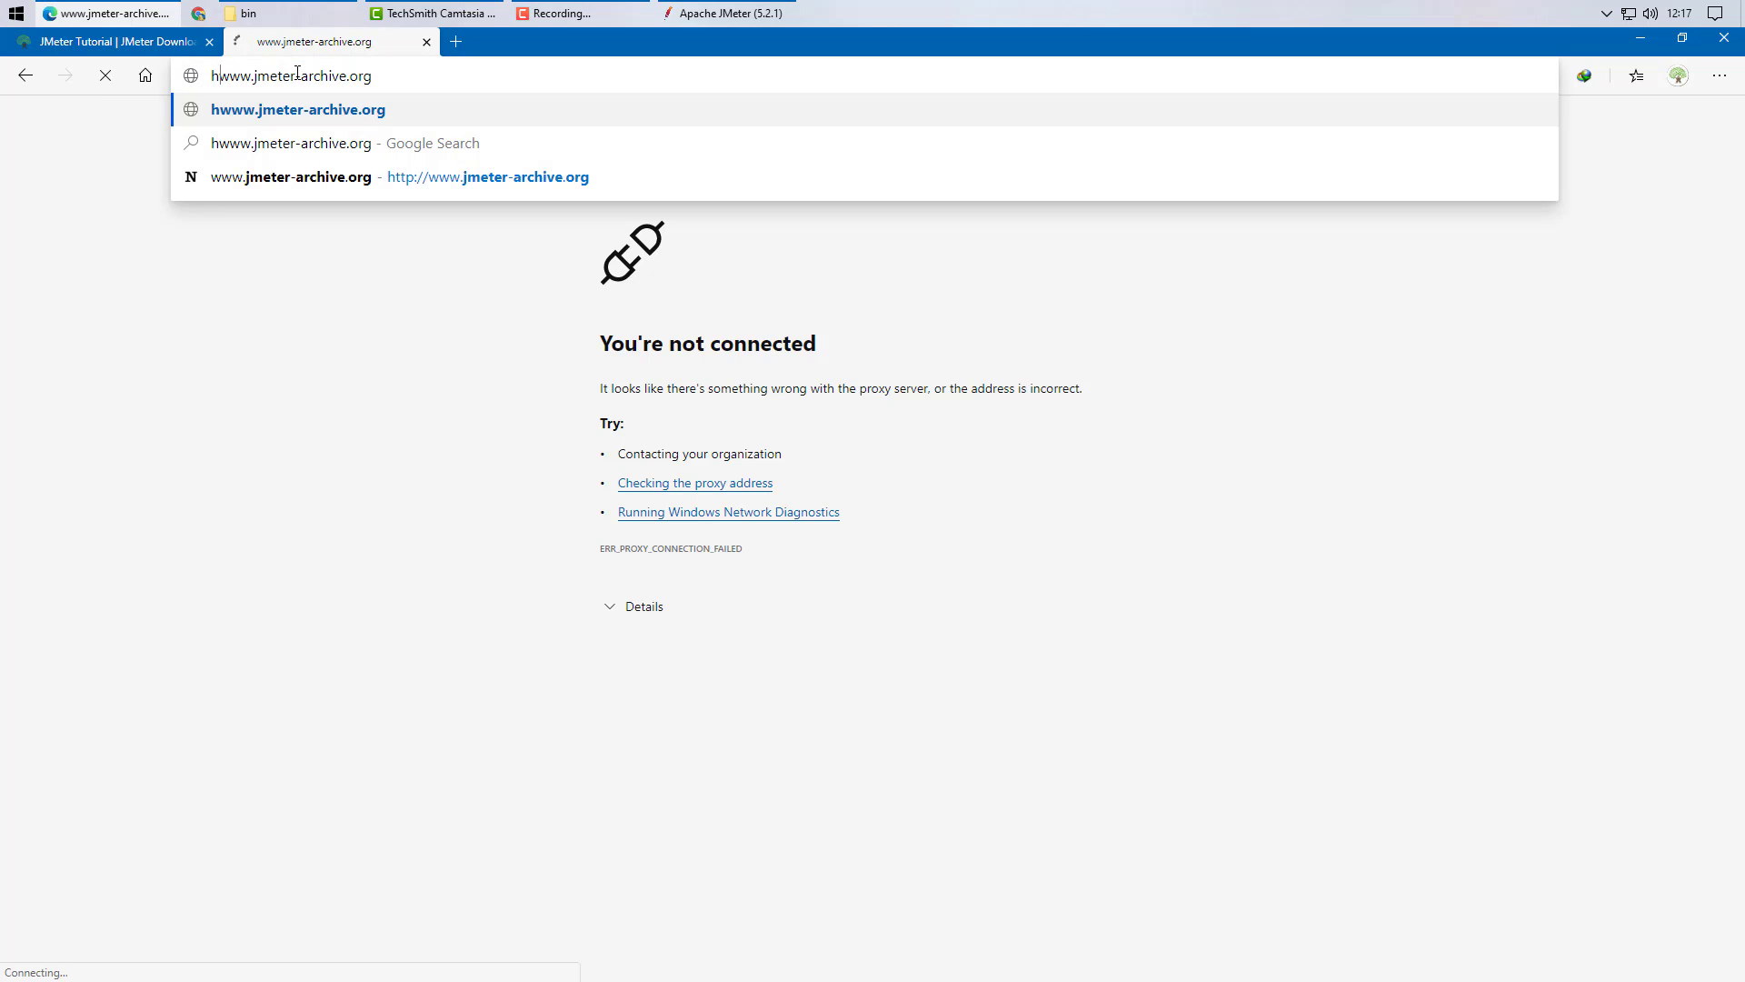
pyautogui.write('://')
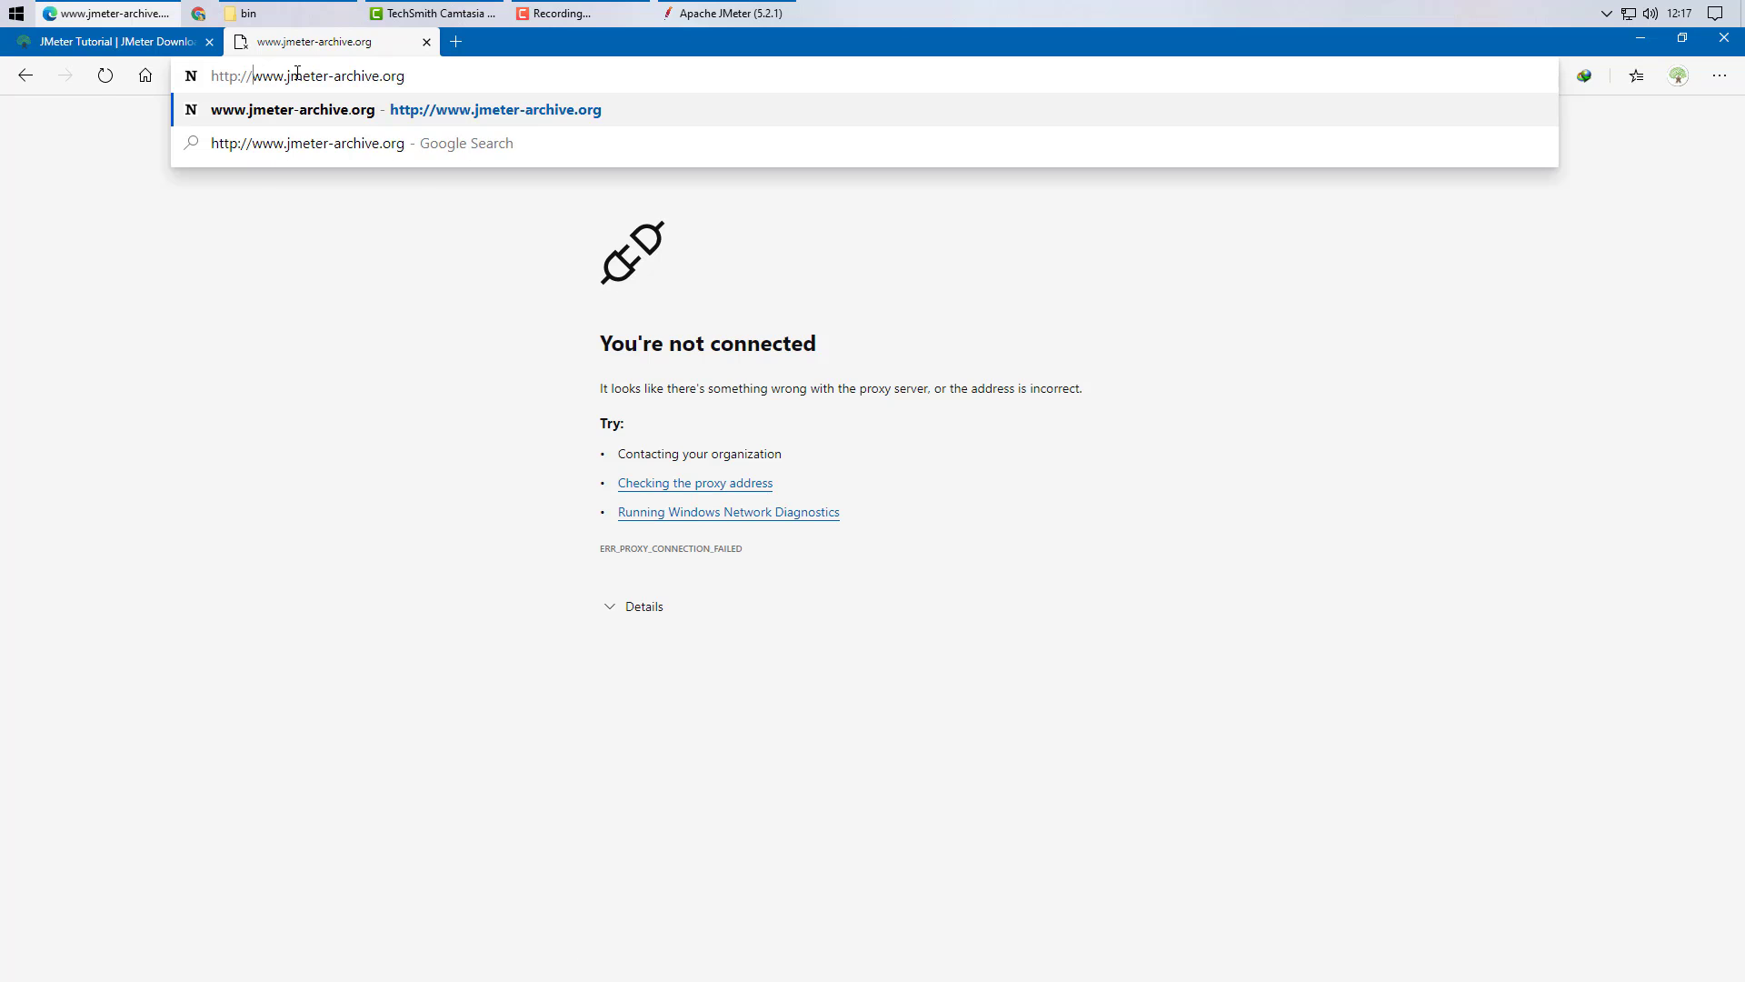
pyautogui.press('Return')
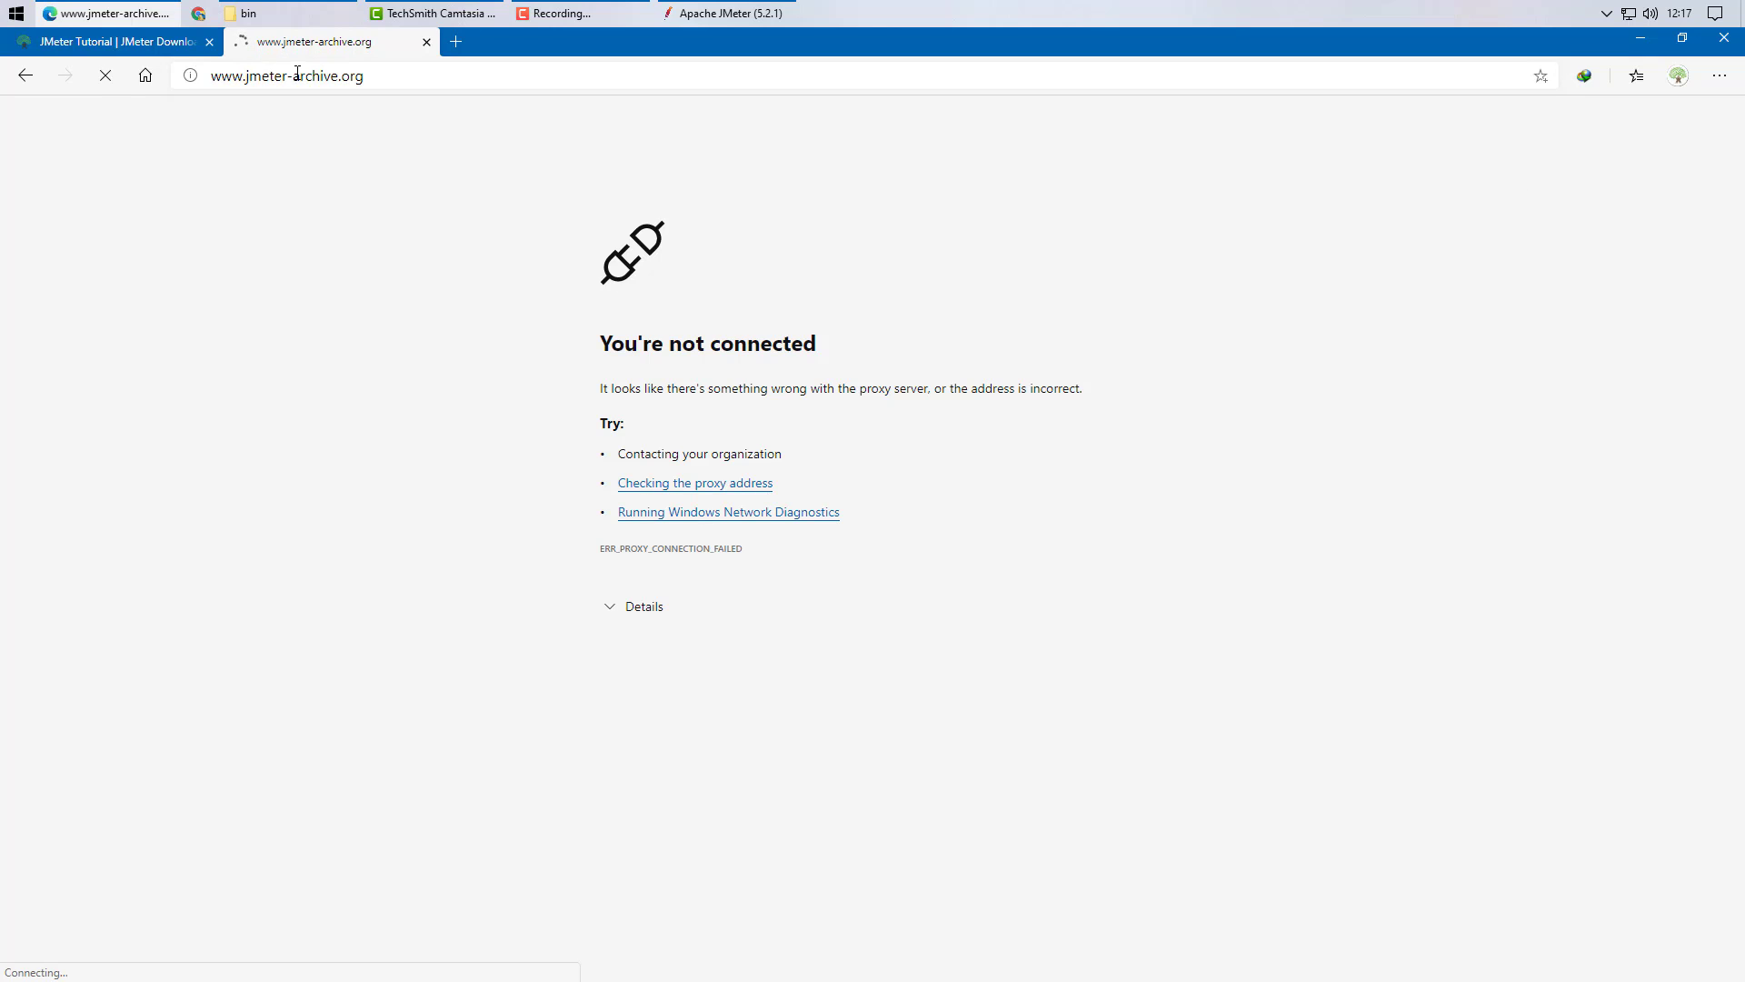
pyautogui.click(691, 7)
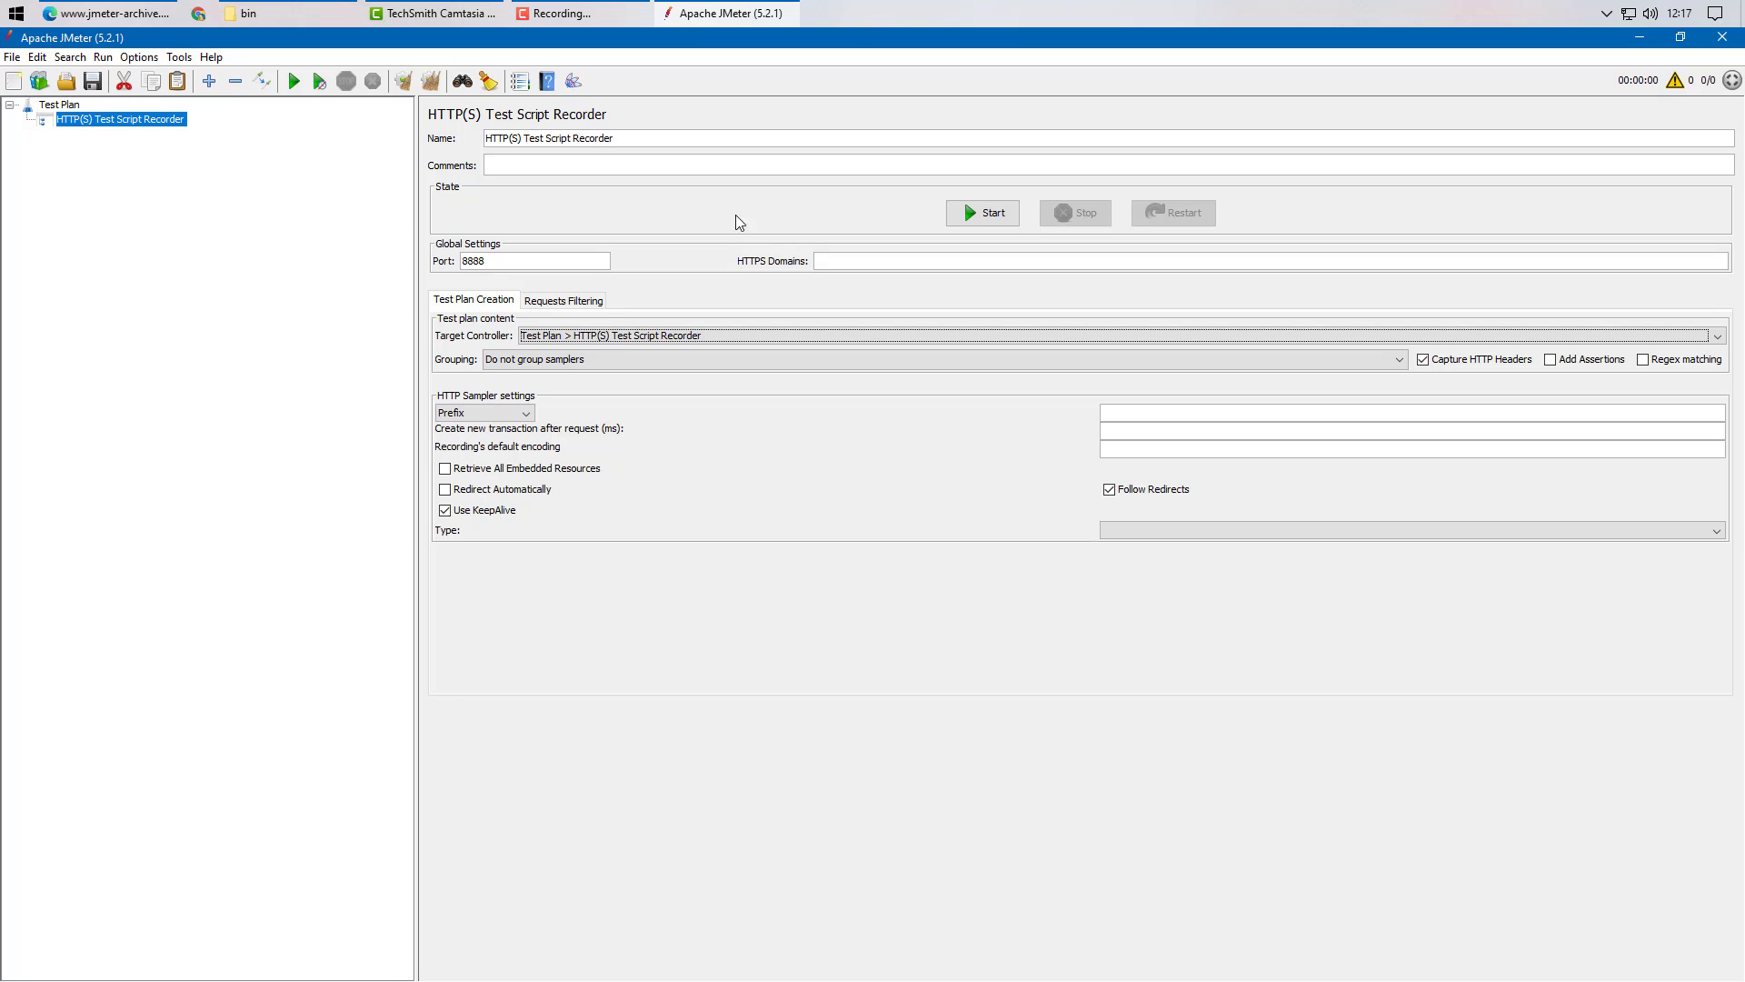
# Step: Start the HTTP(S) Test Script Recorder and acknowledge the root CA certificate notice
pyautogui.click(970, 214)
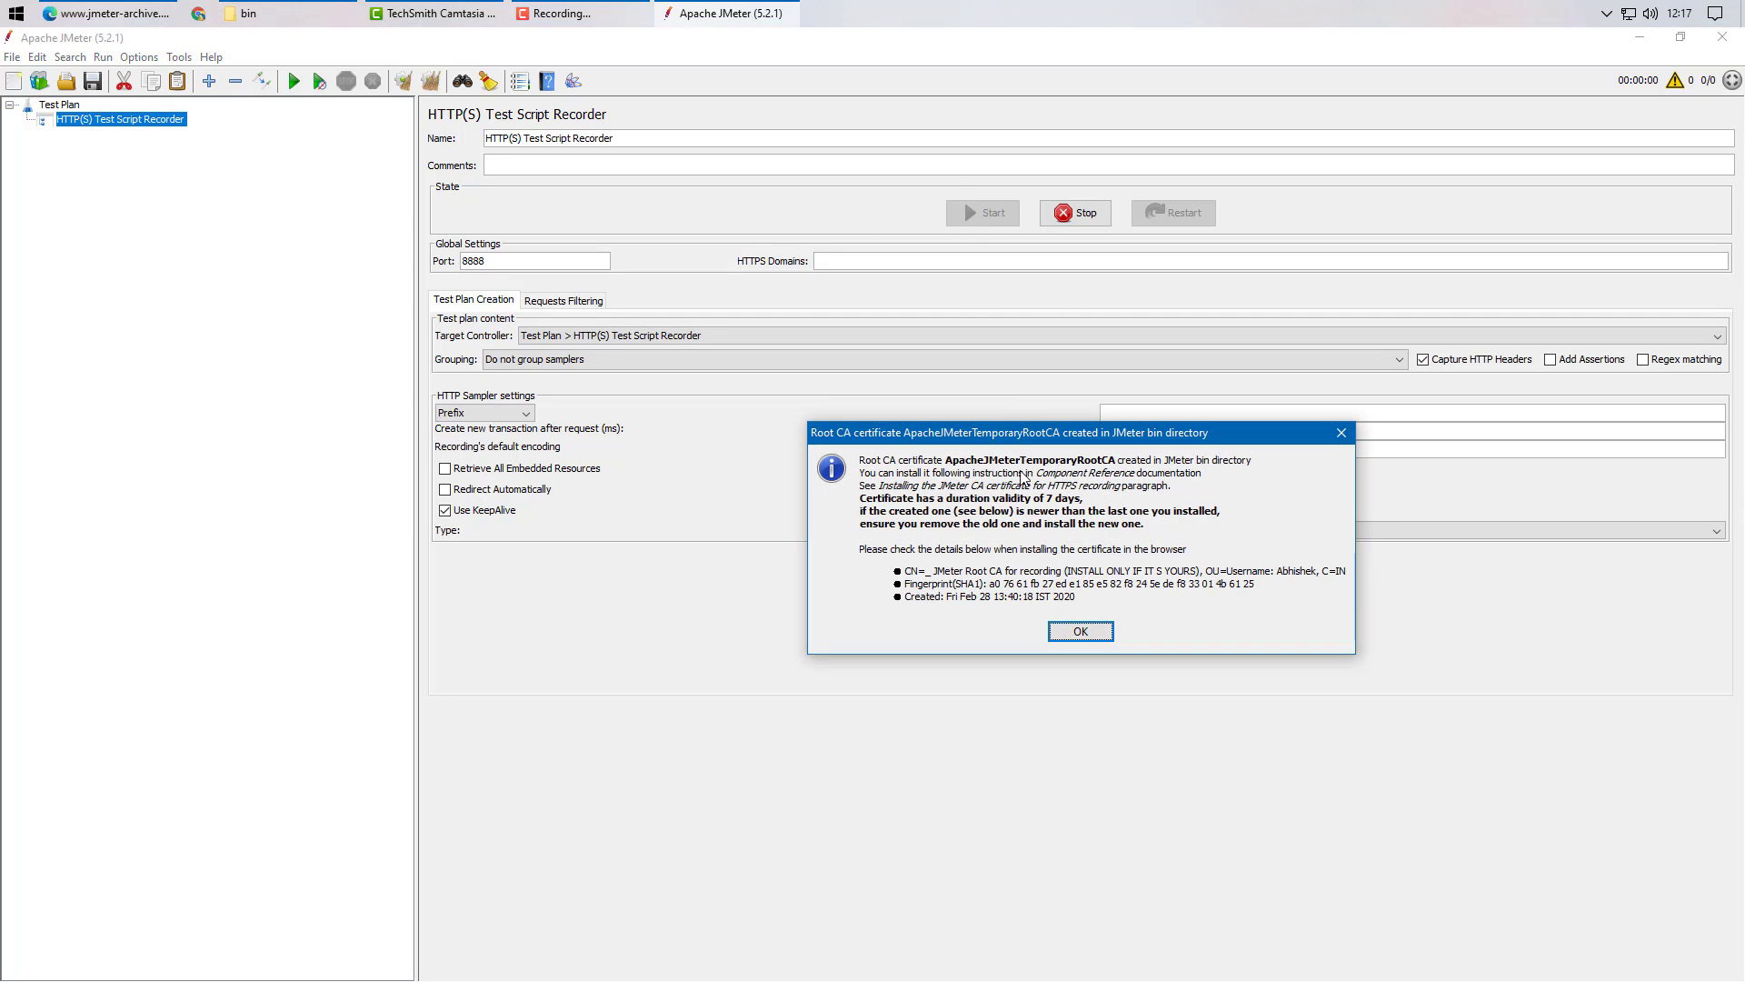
pyautogui.click(1079, 633)
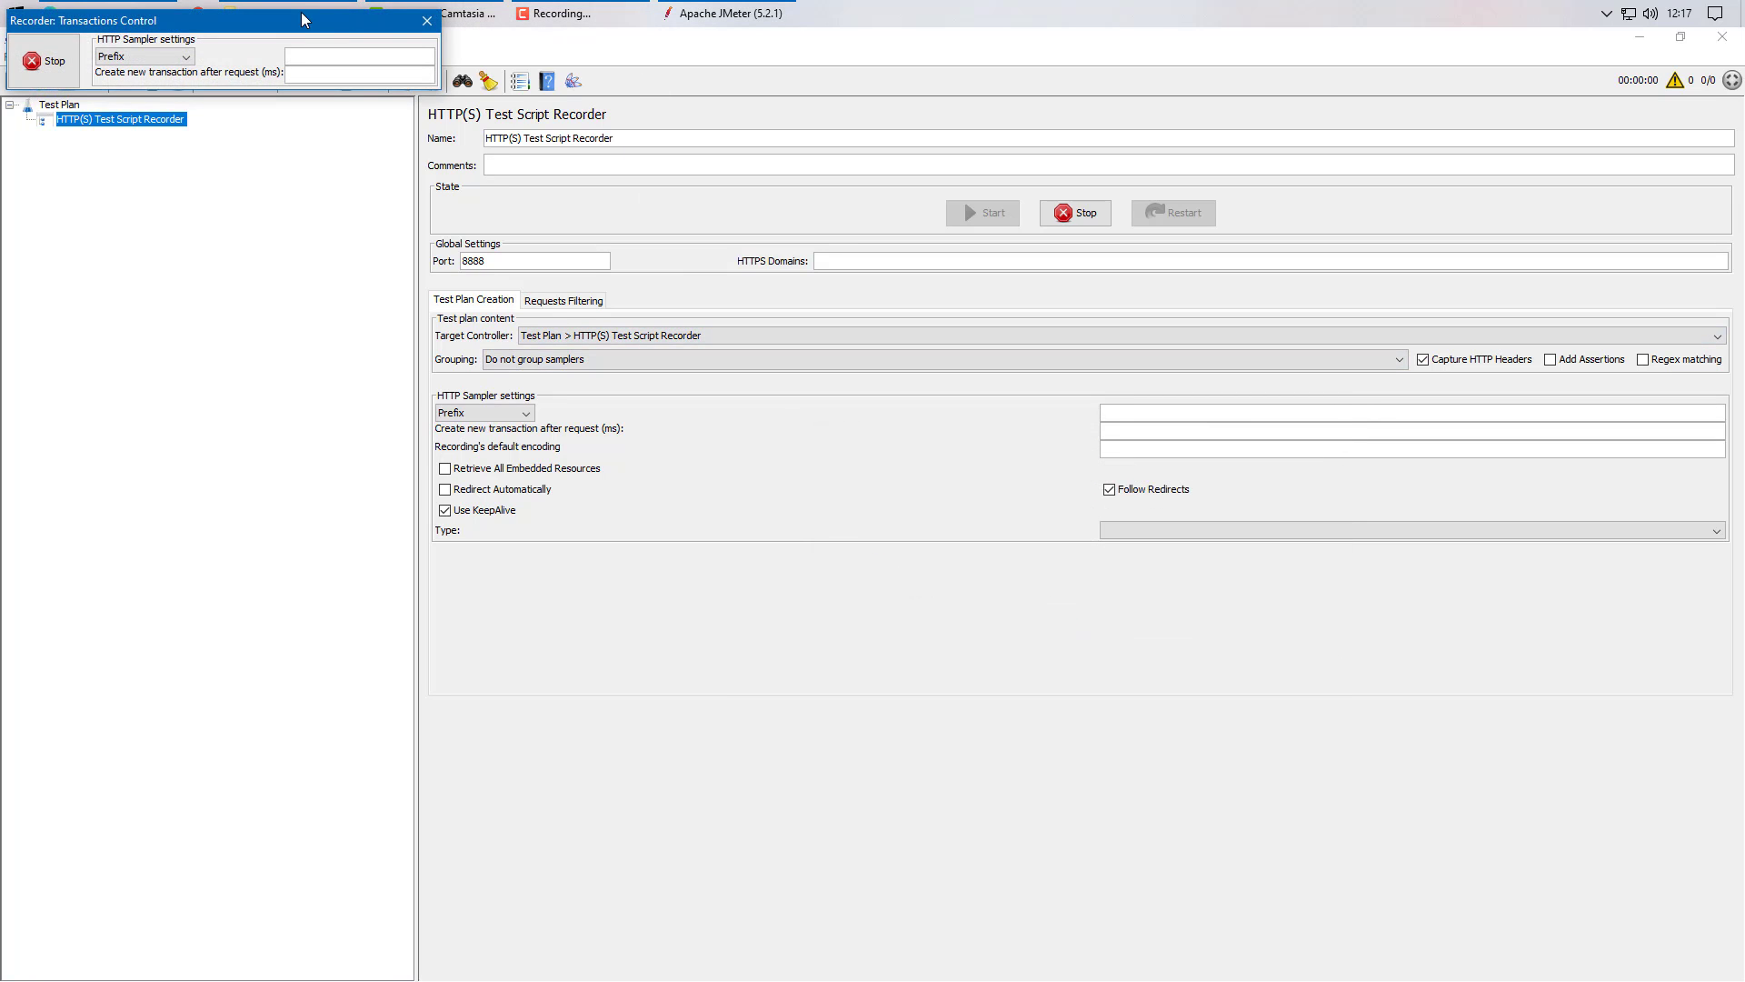
pyautogui.moveTo(302, 18); pyautogui.dragTo(298, 106)
pyautogui.click(109, 12)
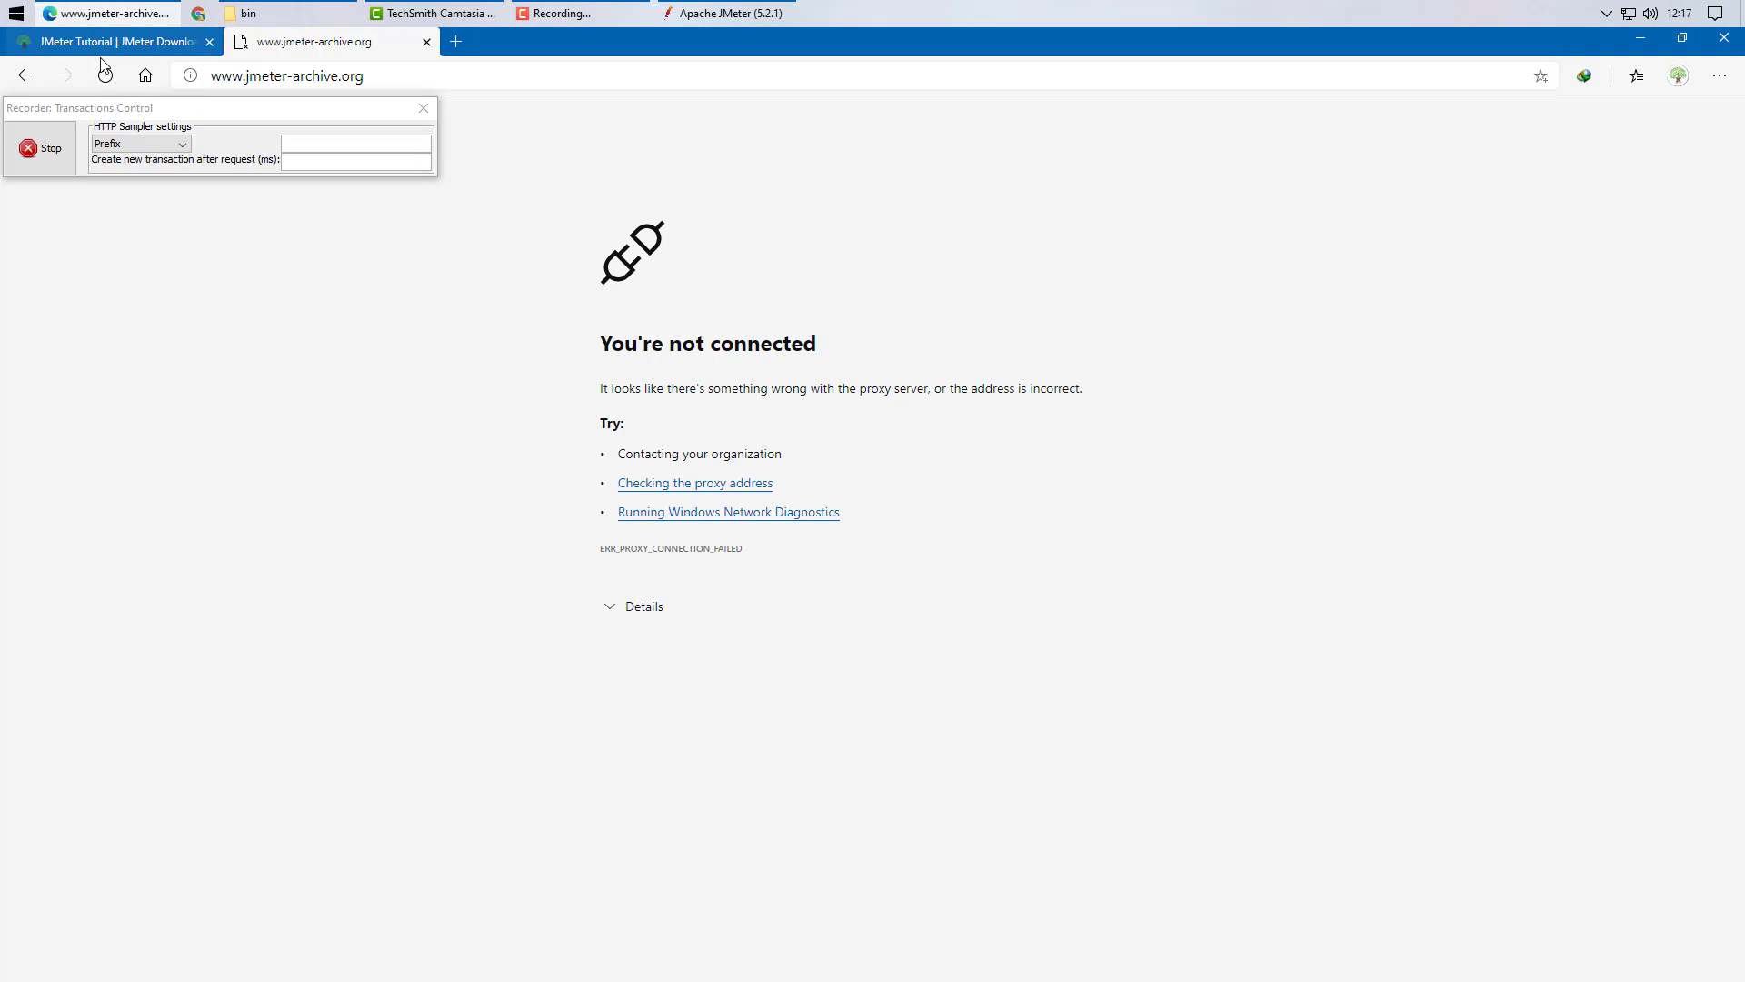
pyautogui.click(105, 75)
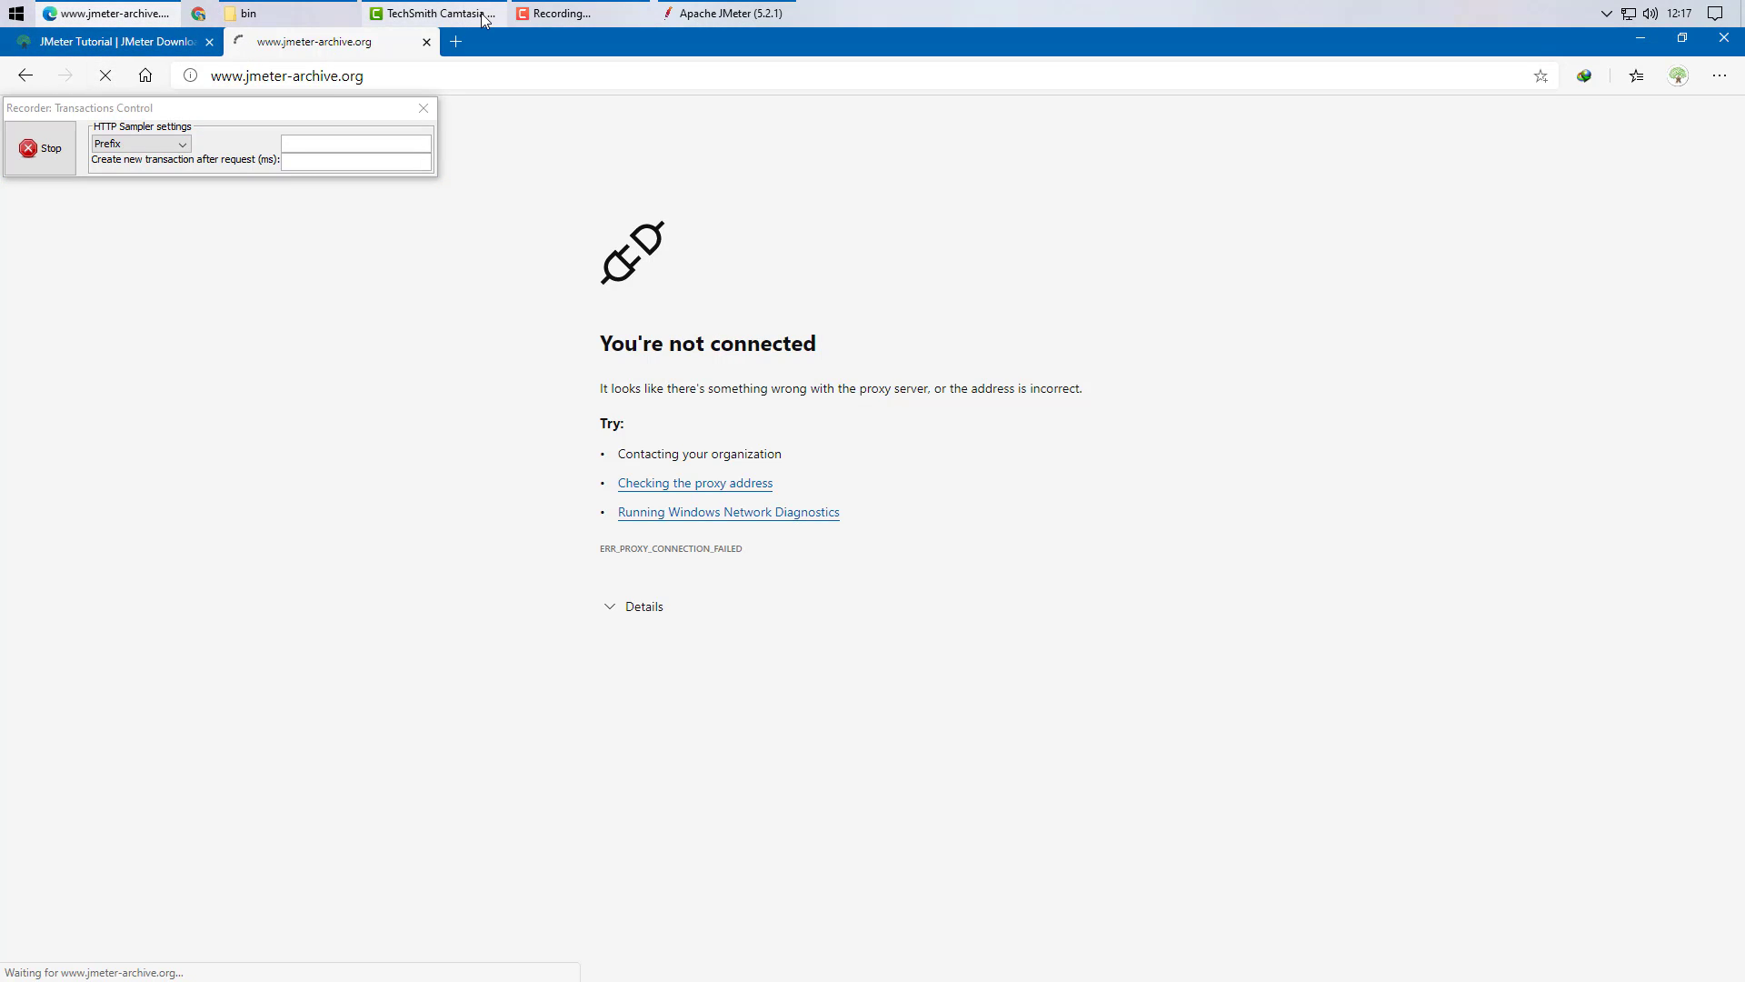
pyautogui.click(312, 17)
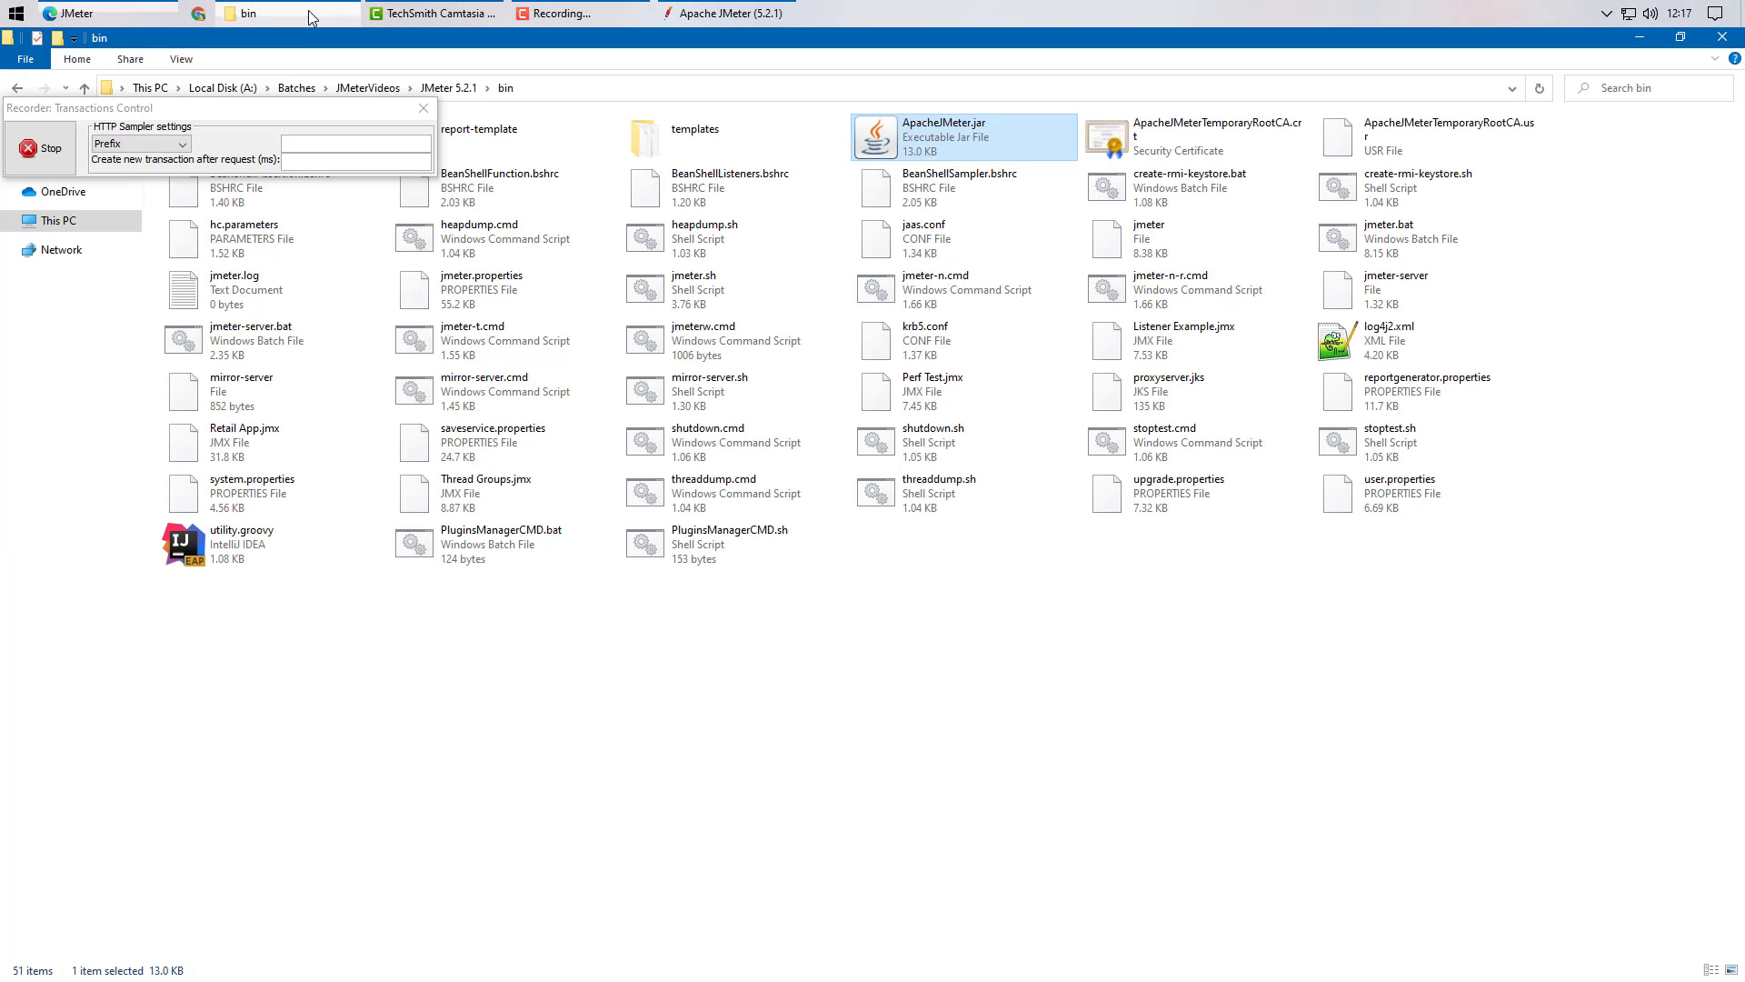
pyautogui.click(700, 10)
pyautogui.moveTo(156, 111); pyautogui.dragTo(1104, 197)
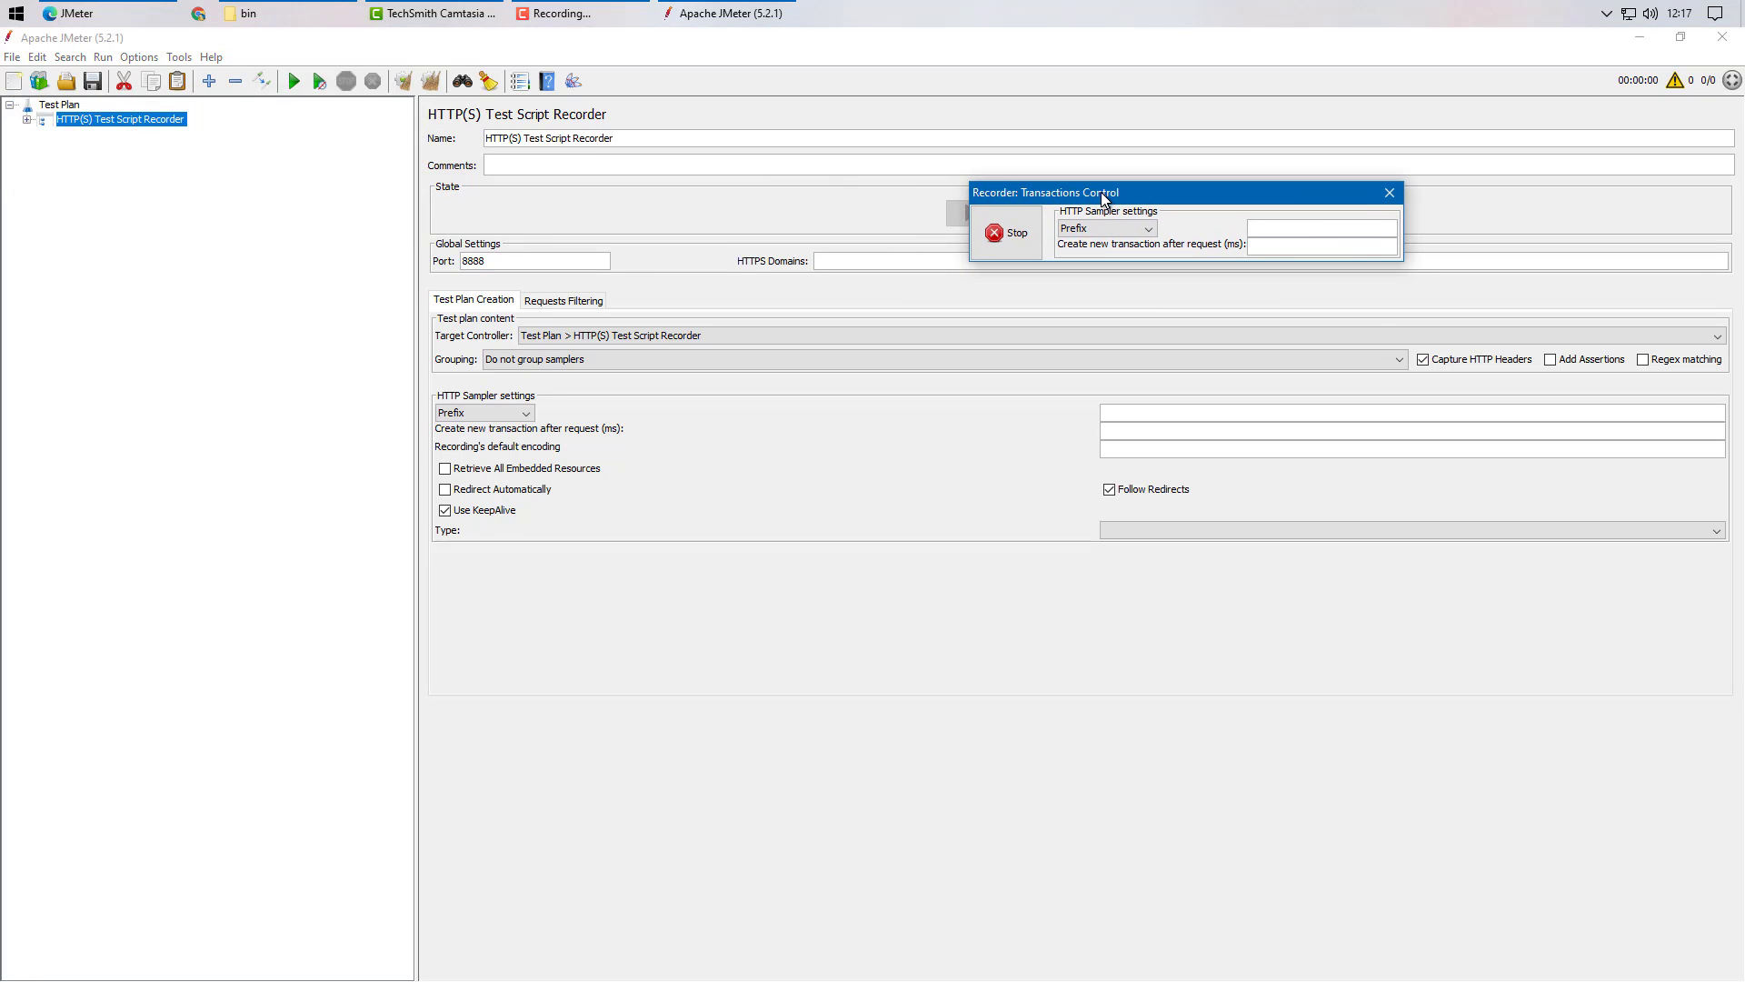
pyautogui.click(27, 120)
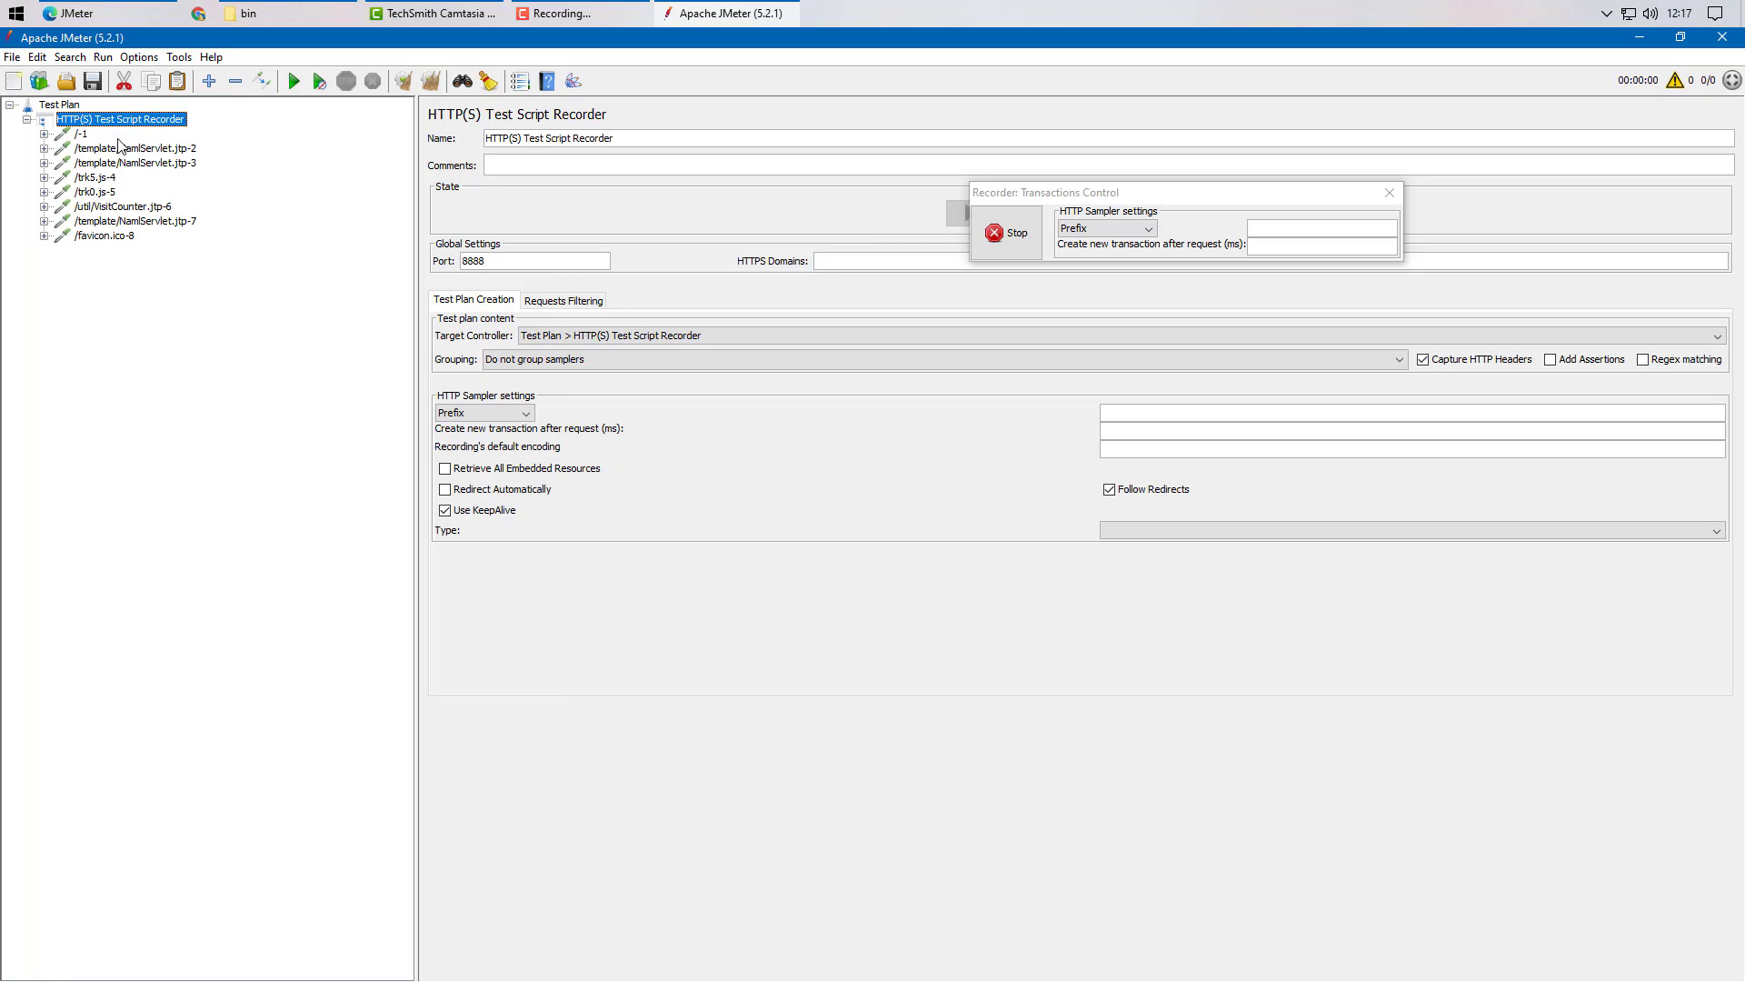
# Step: Switch to Edge, open the topic "Filtering results by test in Grafana" to record it, and return to JMeter
pyautogui.click(118, 12)
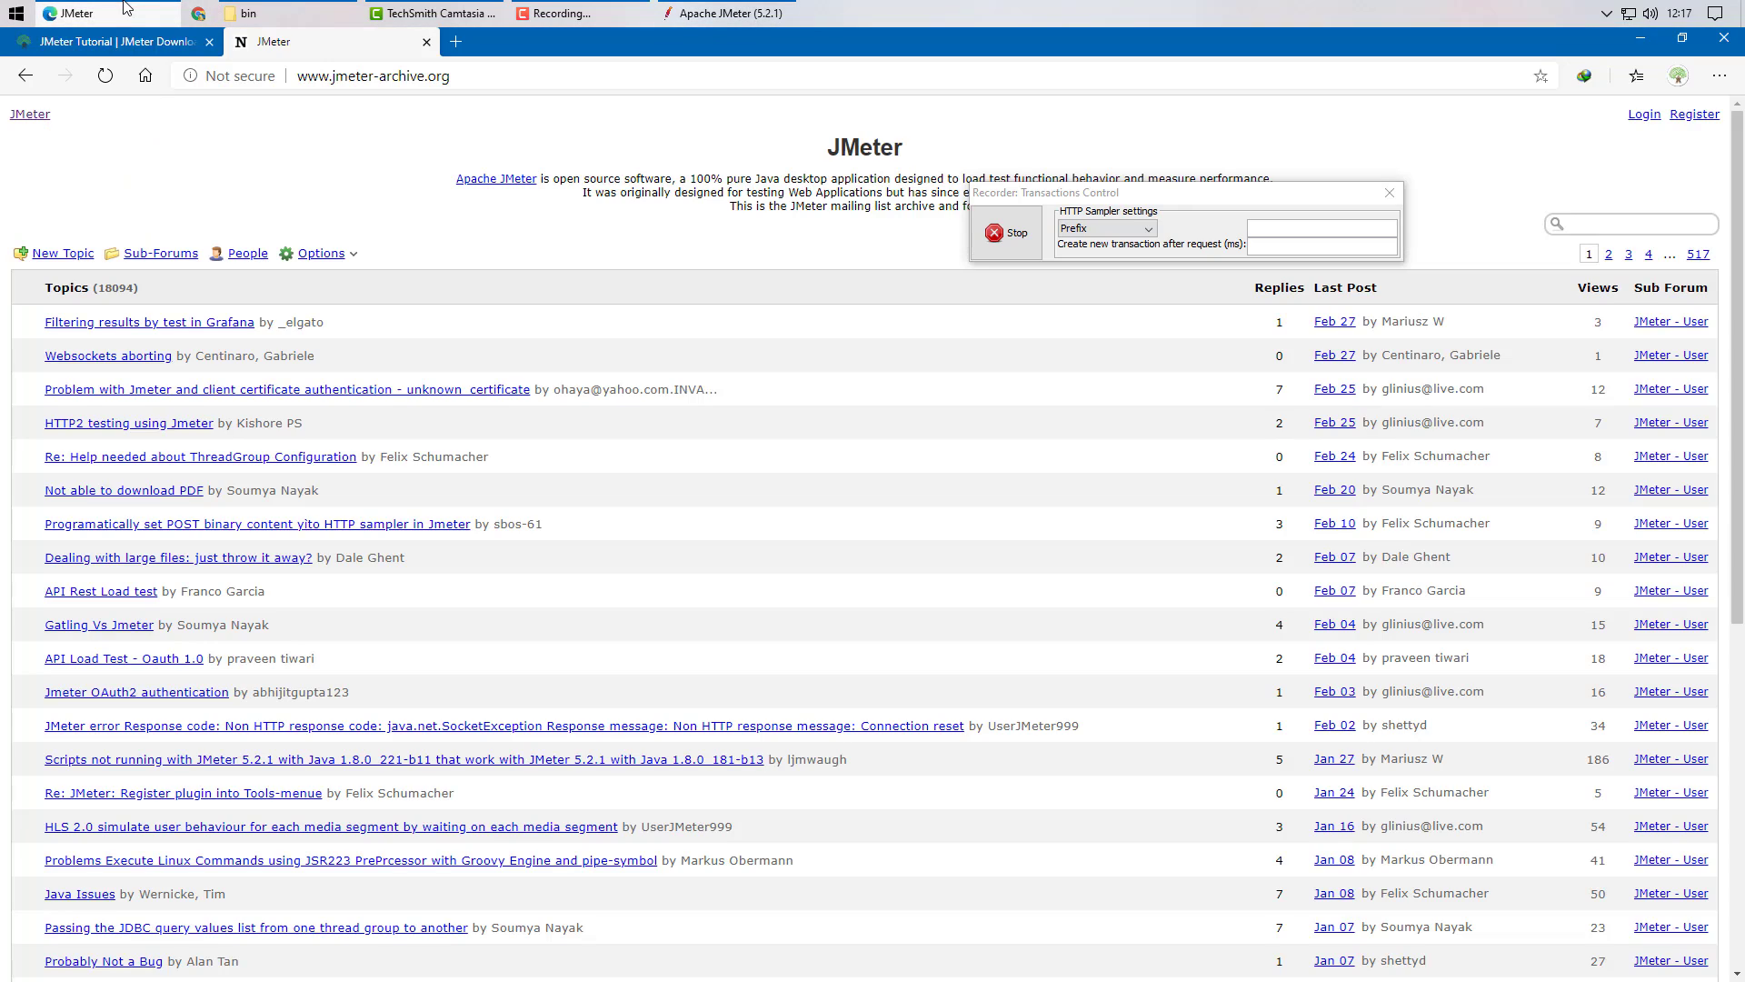
pyautogui.click(161, 325)
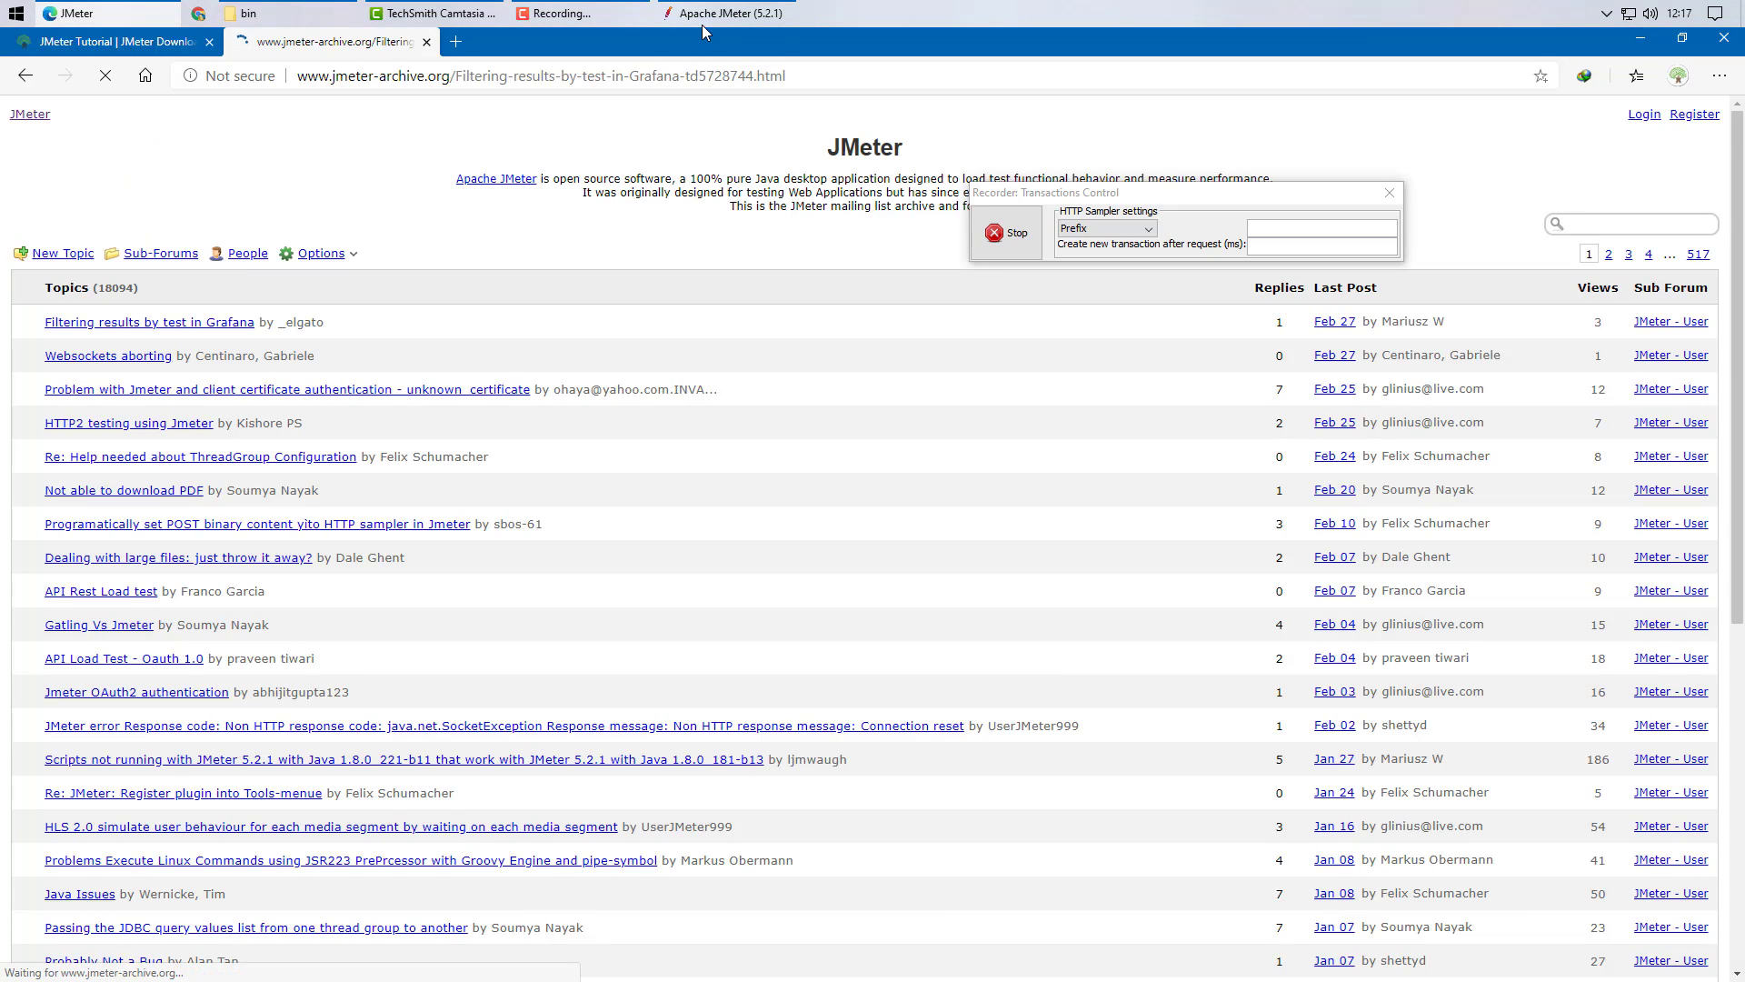
pyautogui.hotkey('alt', 'Tab')
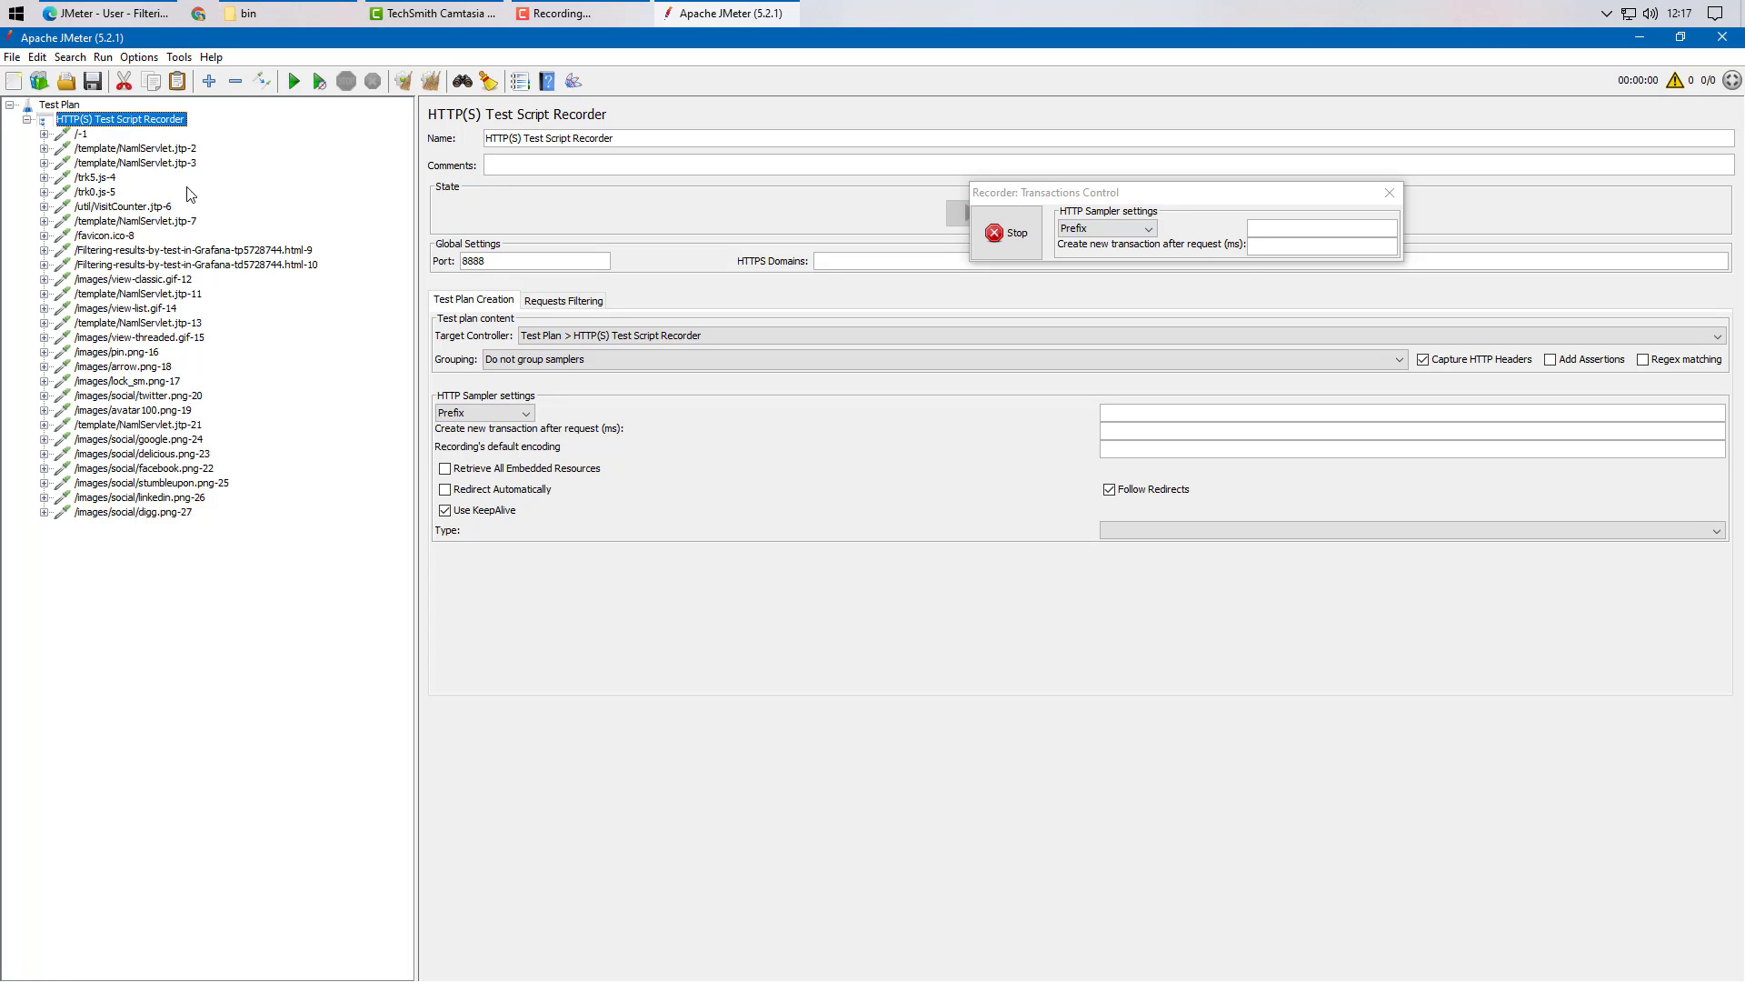
# Step: Examine the server name, path and parameters of the recorded HTTP requests, from the first one through the Grafana topic page
pyautogui.click(81, 135)
pyautogui.moveTo(1085, 194); pyautogui.dragTo(1084, 545)
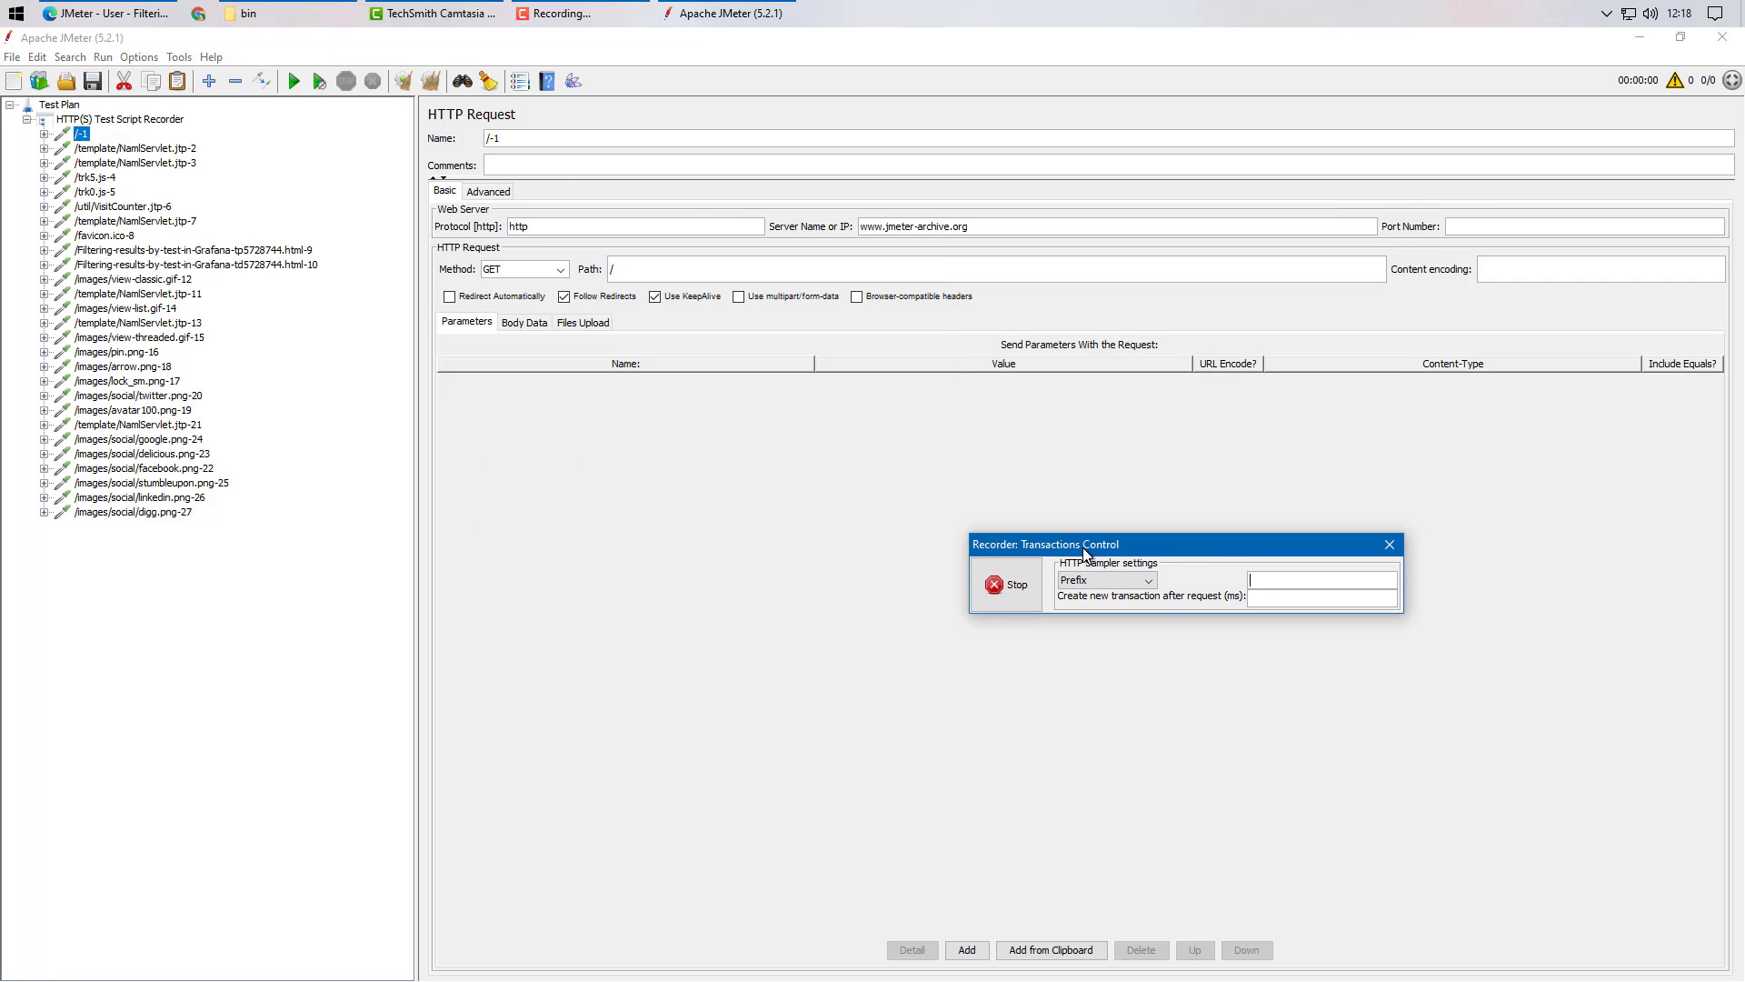
pyautogui.click(1019, 236)
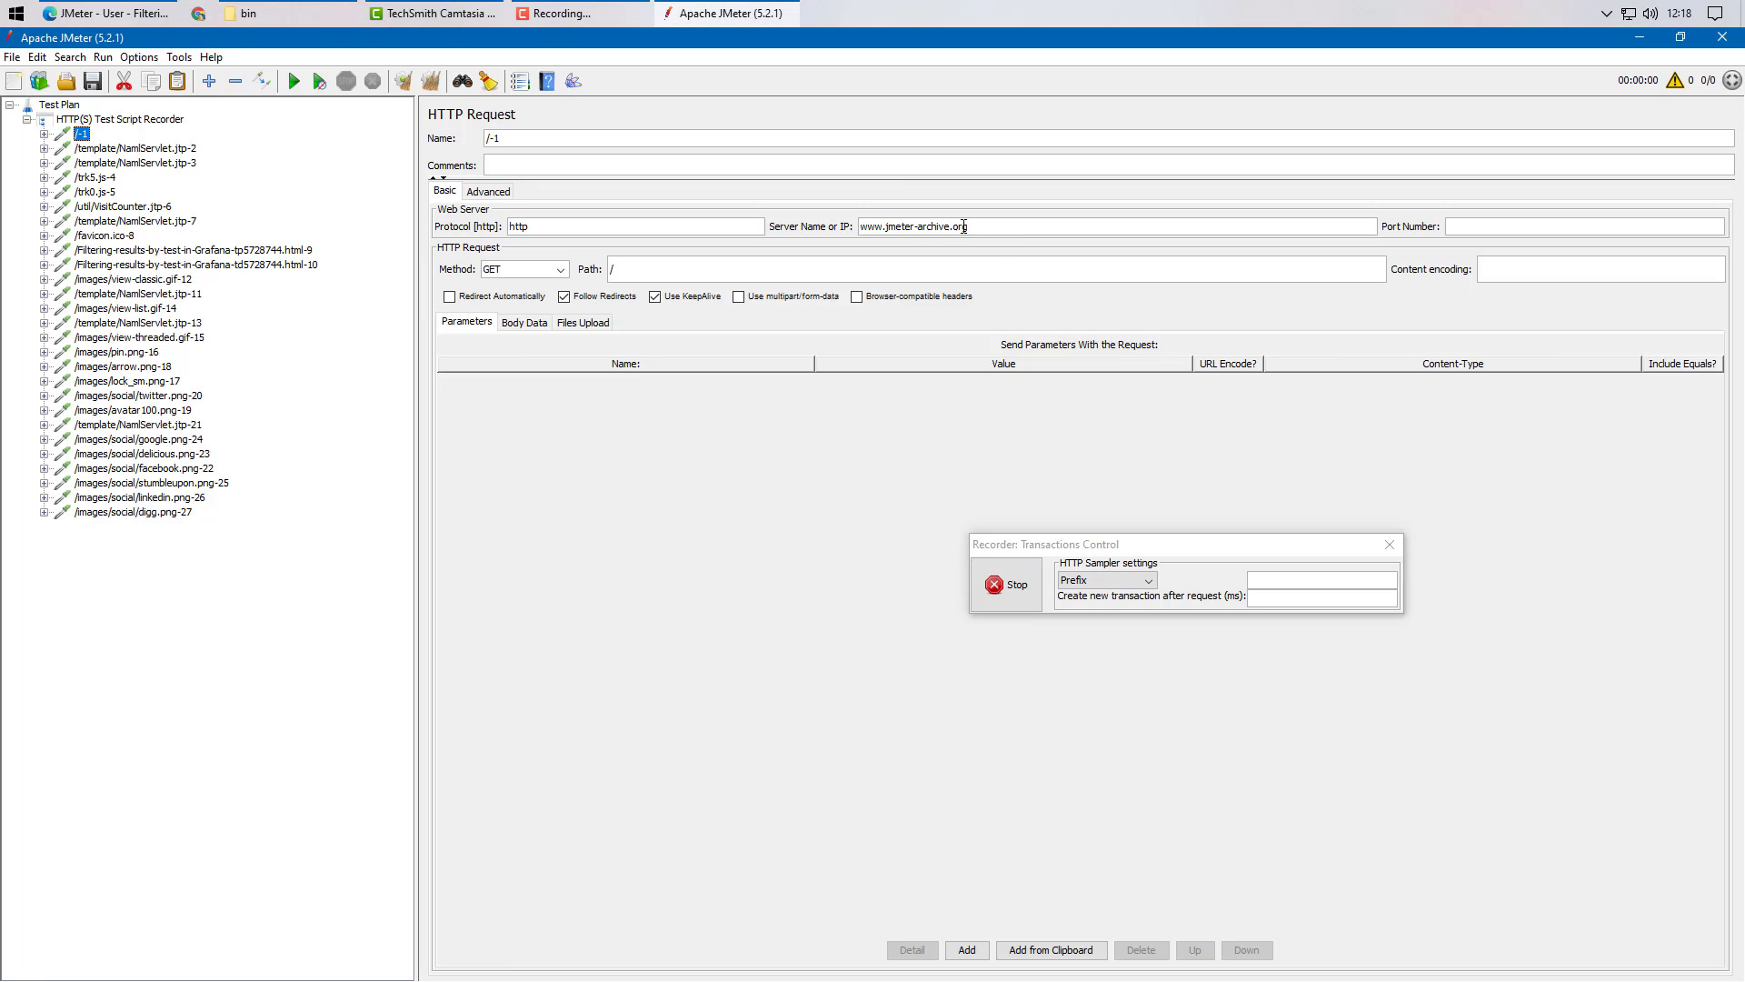
pyautogui.moveTo(971, 228); pyautogui.dragTo(929, 229)
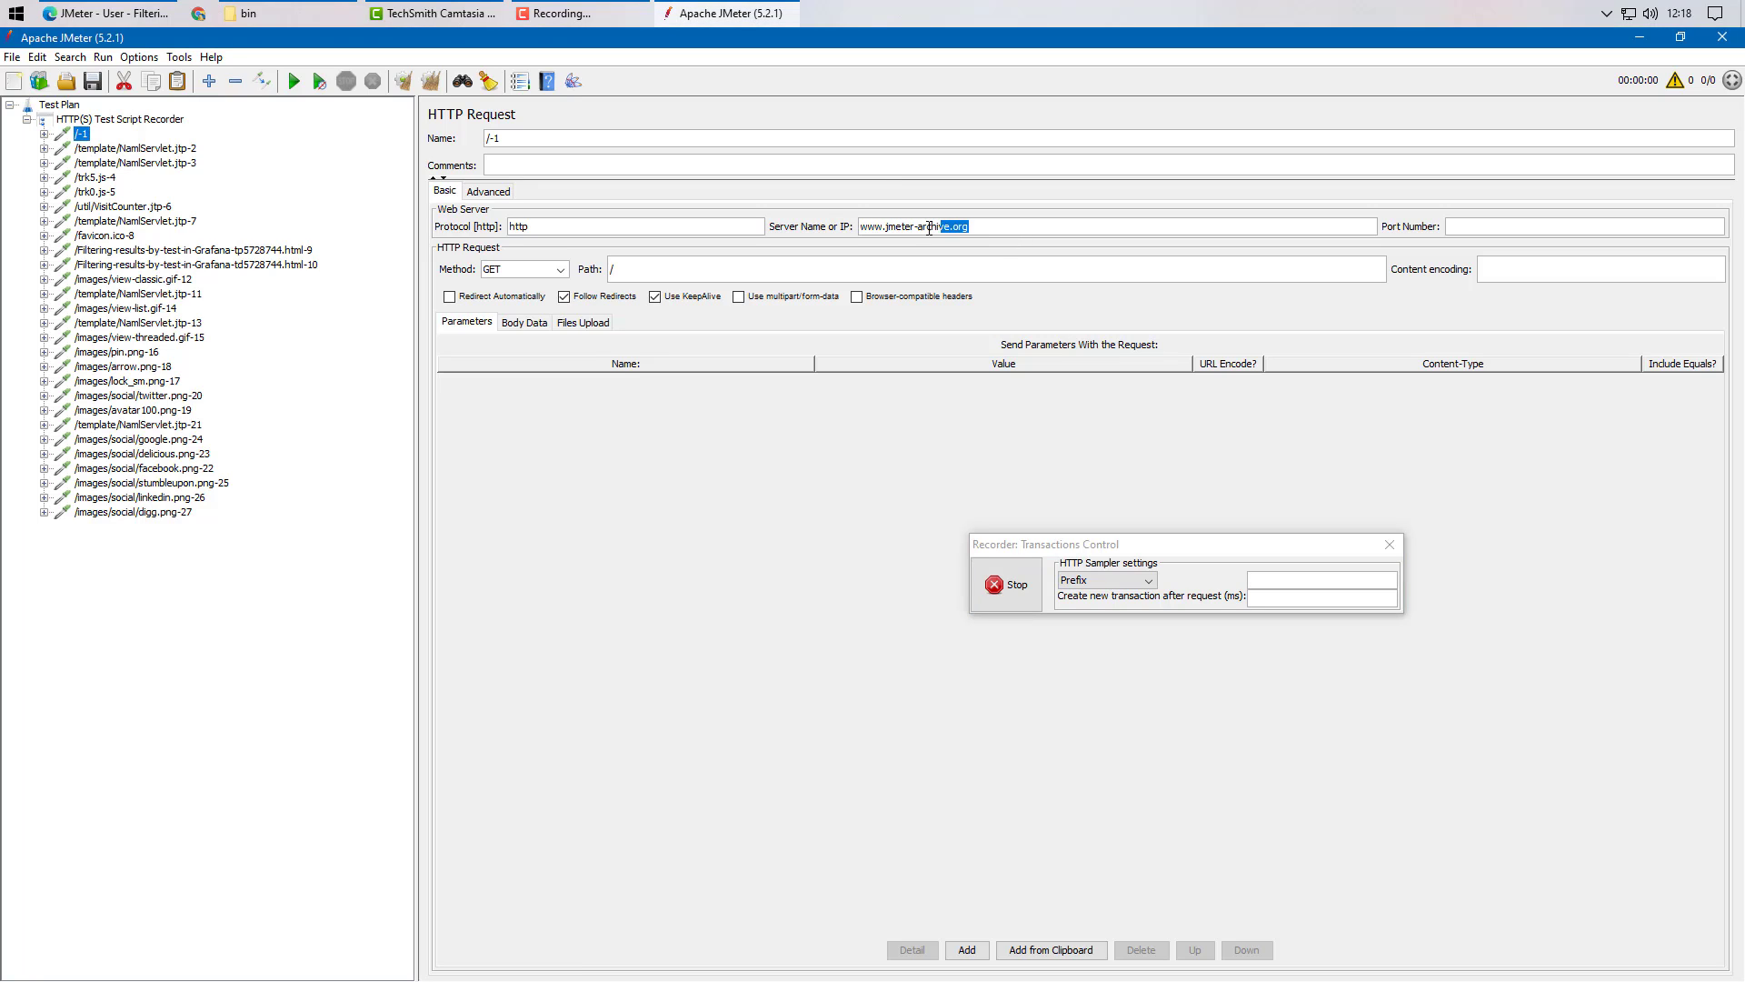
pyautogui.click(101, 151)
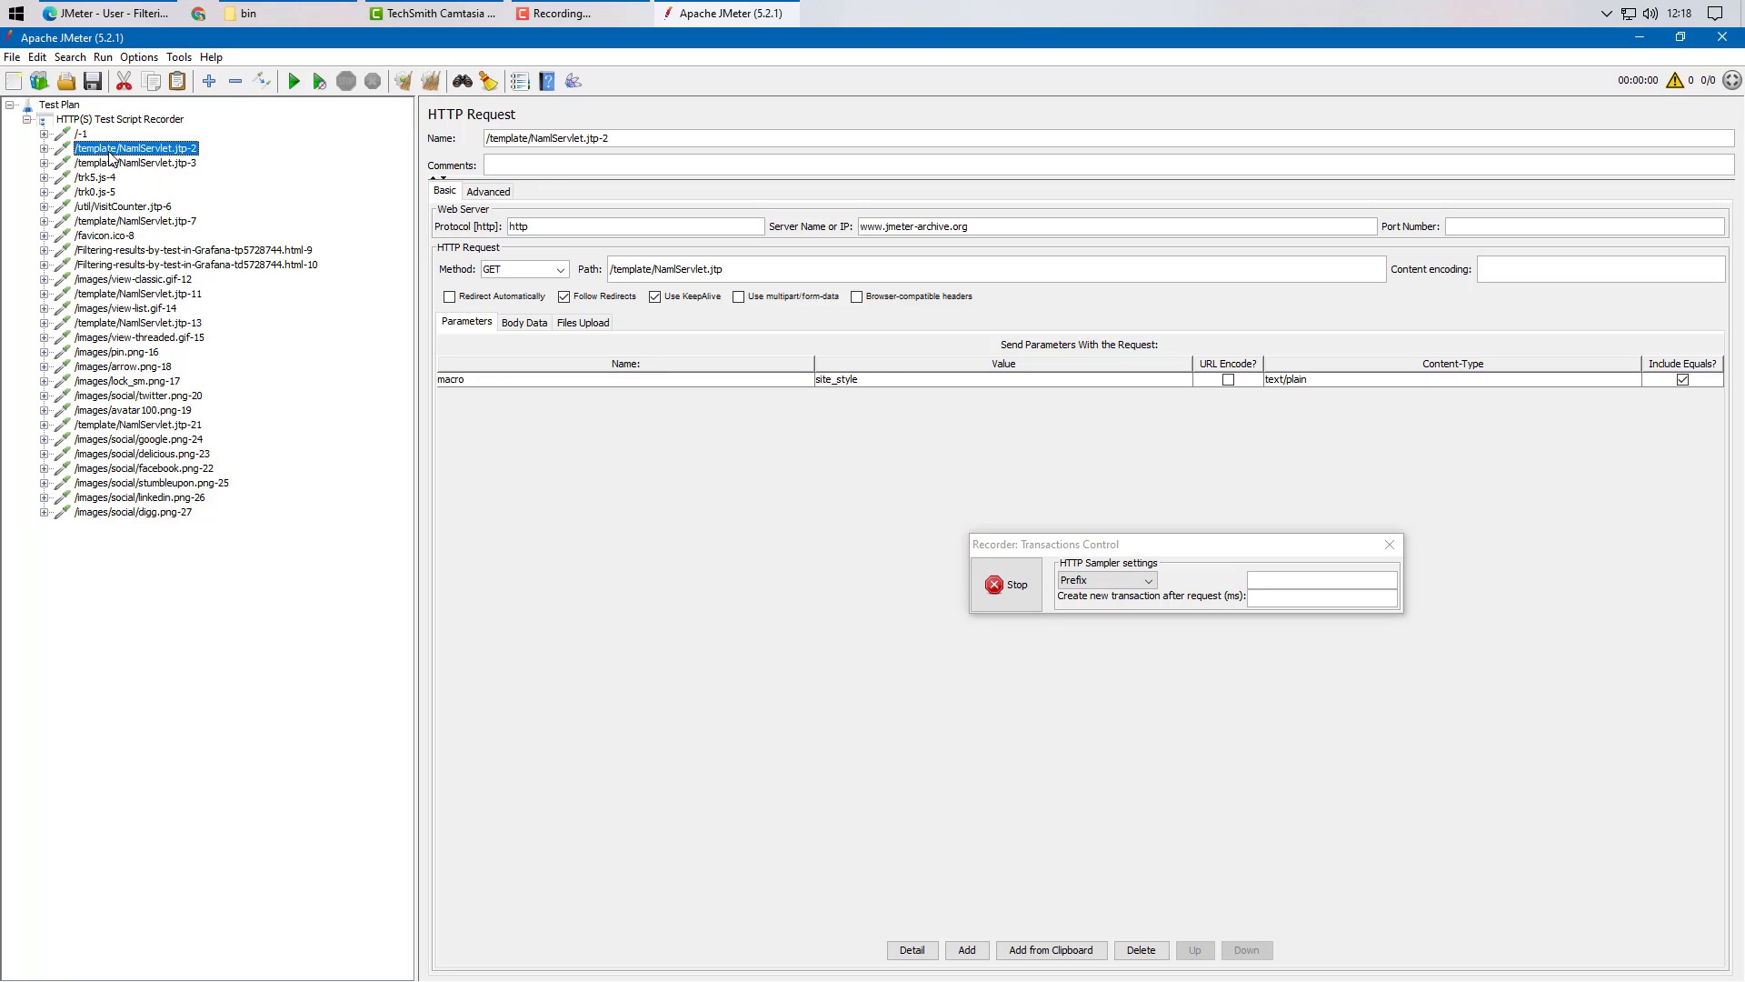
pyautogui.press('Down')
pyautogui.press('Down')
pyautogui.press('Down')
pyautogui.press('Down')
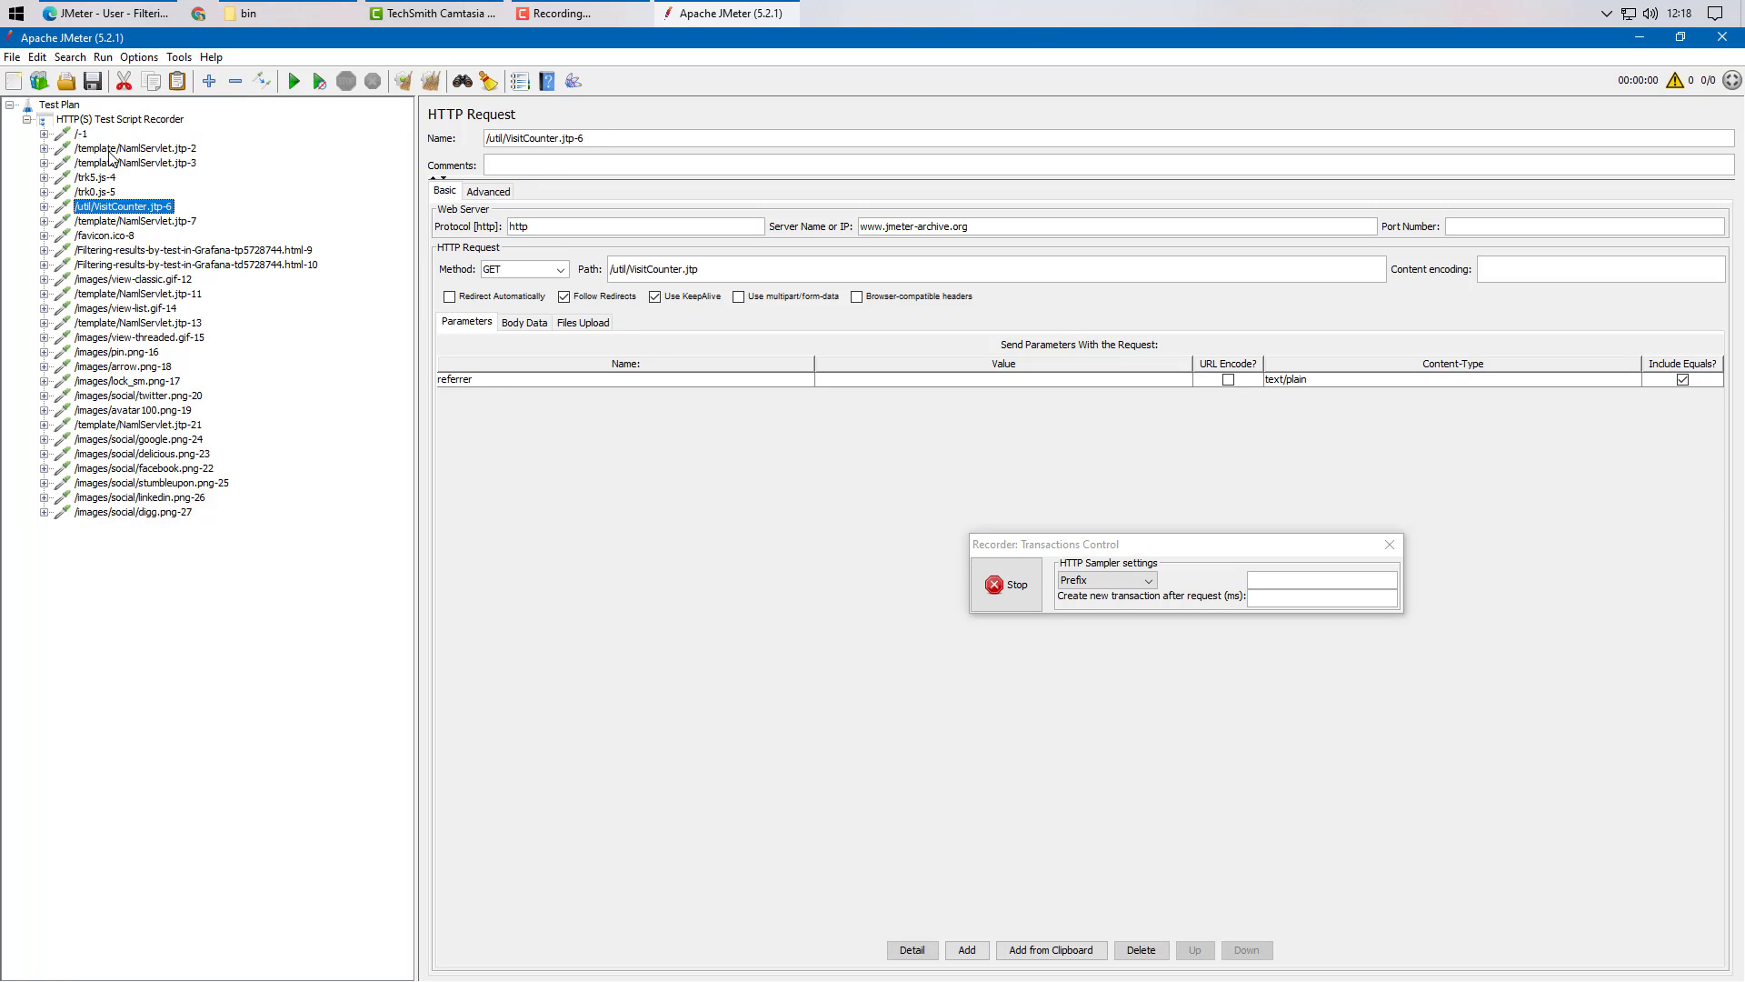
pyautogui.press('Down')
pyautogui.press('Down')
pyautogui.press('Down')
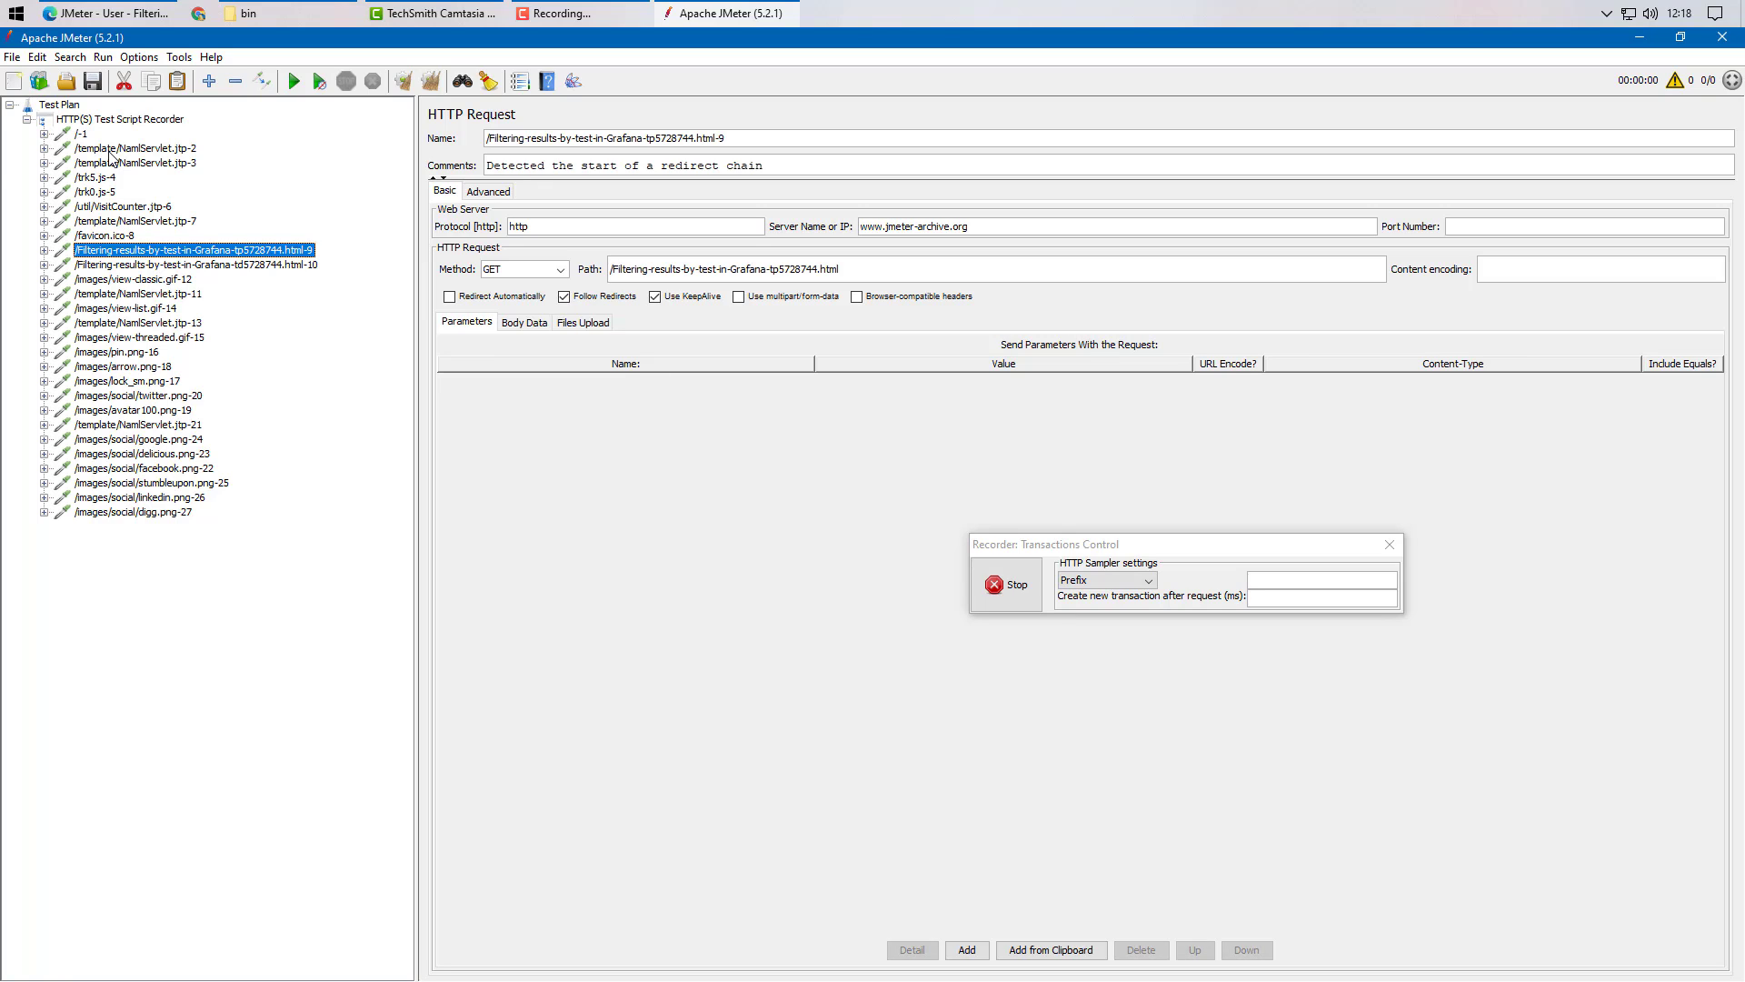
pyautogui.press('Up')
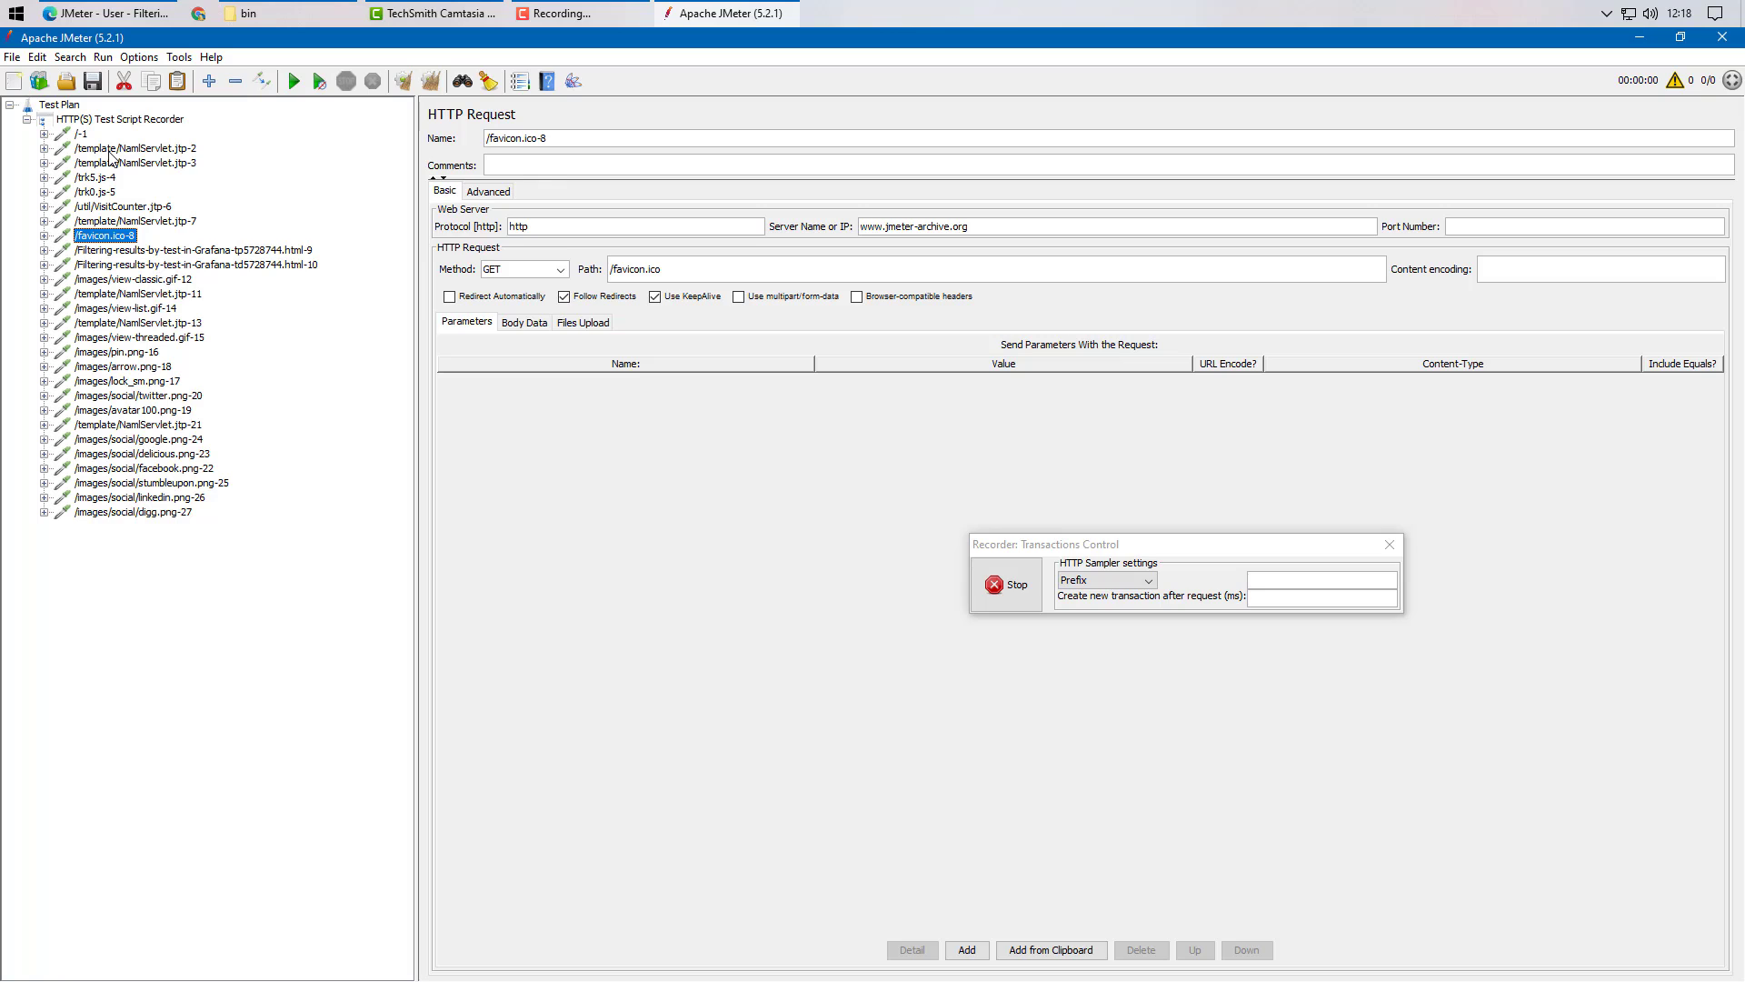
# Step: Add the suggested excludes to the URL Patterns to Exclude in the HTTP(S) Test Script Recorder's request filtering
pyautogui.click(125, 121)
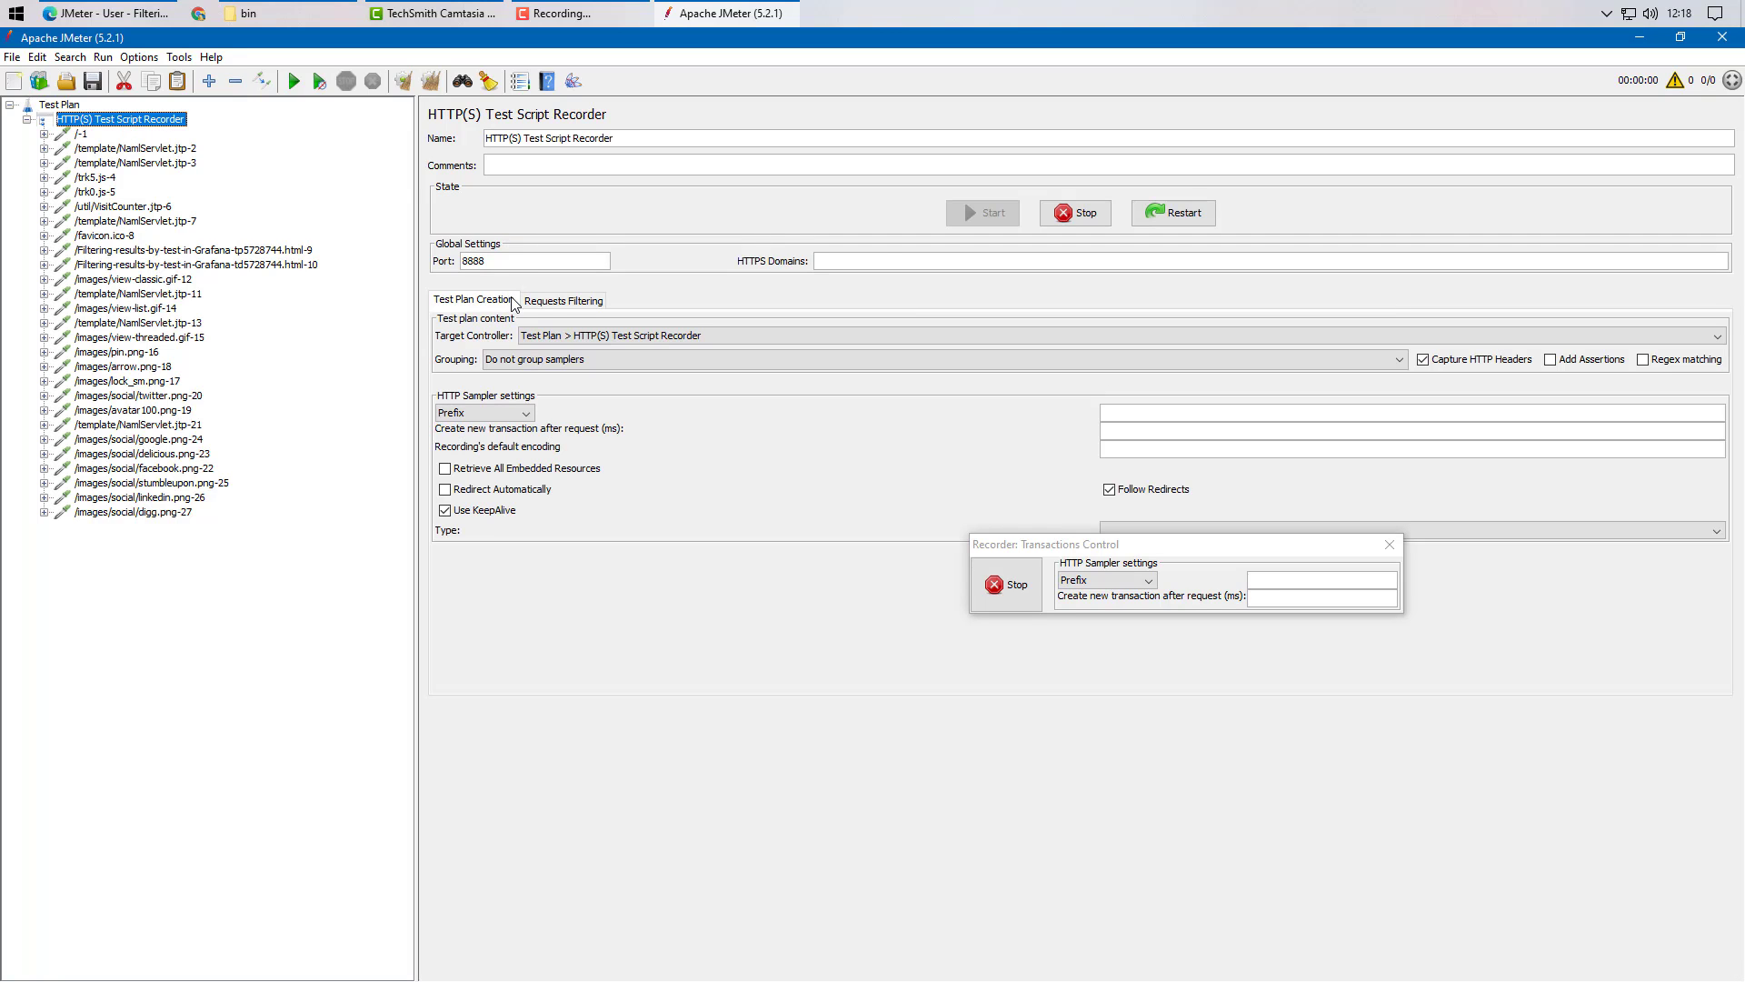
pyautogui.click(551, 304)
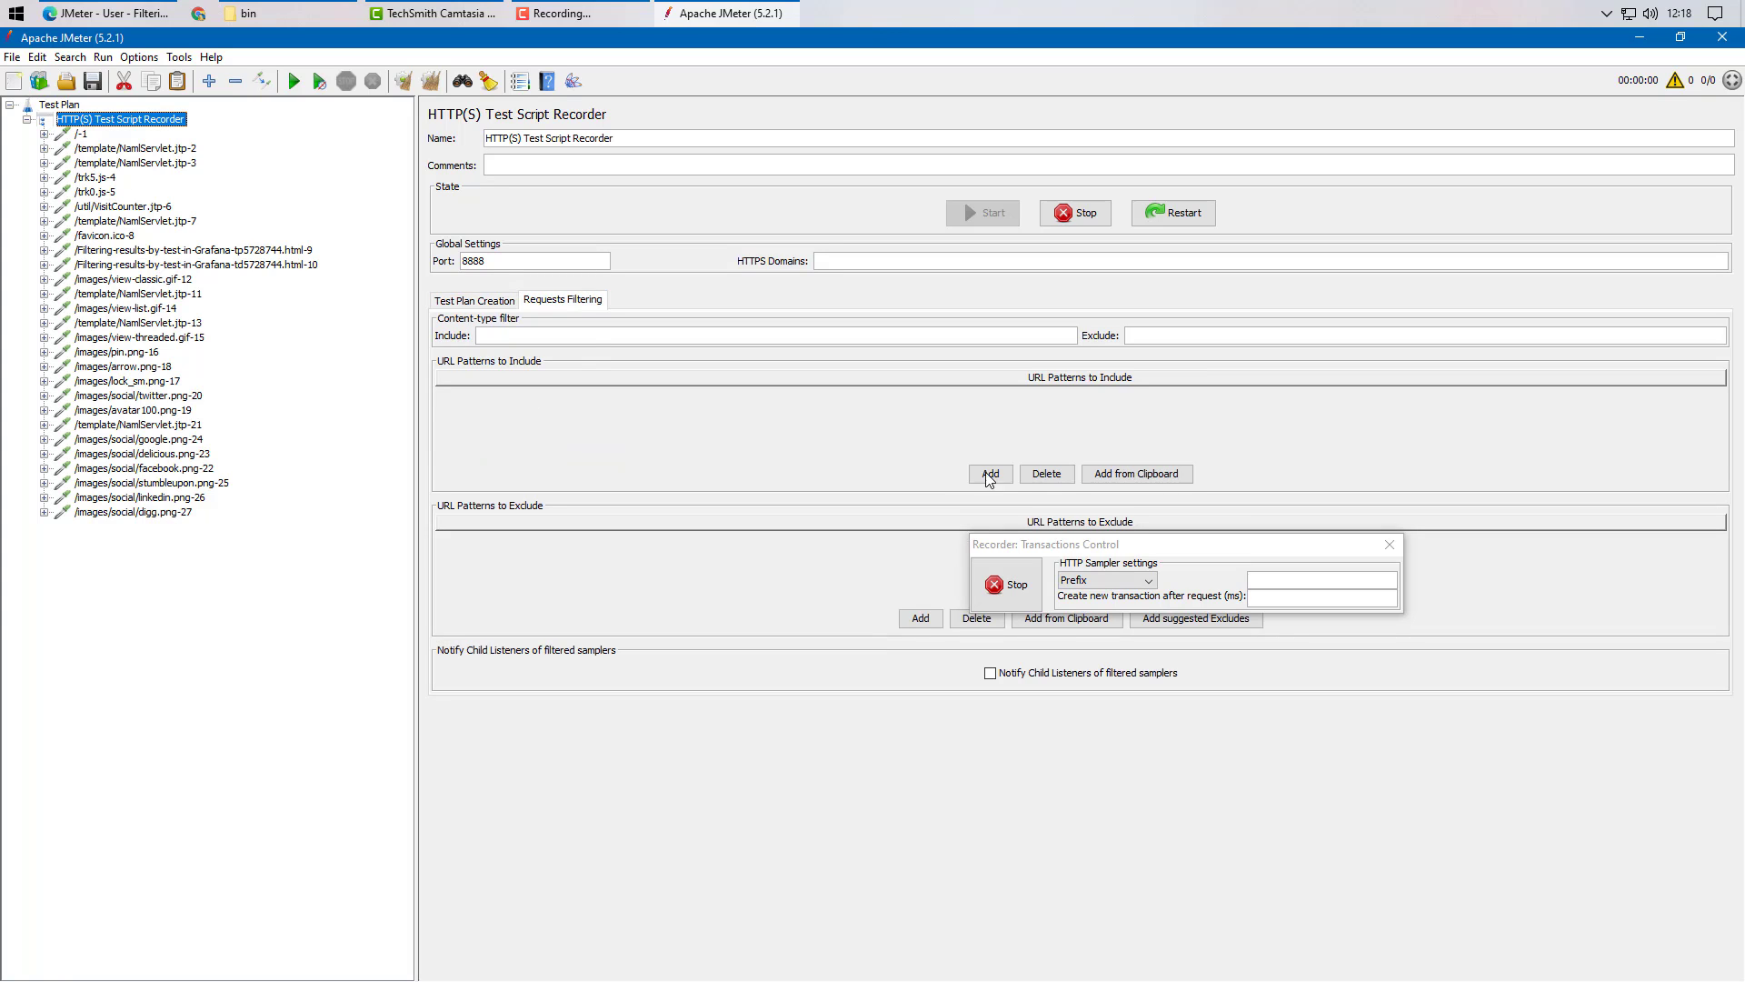
pyautogui.moveTo(1236, 556); pyautogui.dragTo(990, 825)
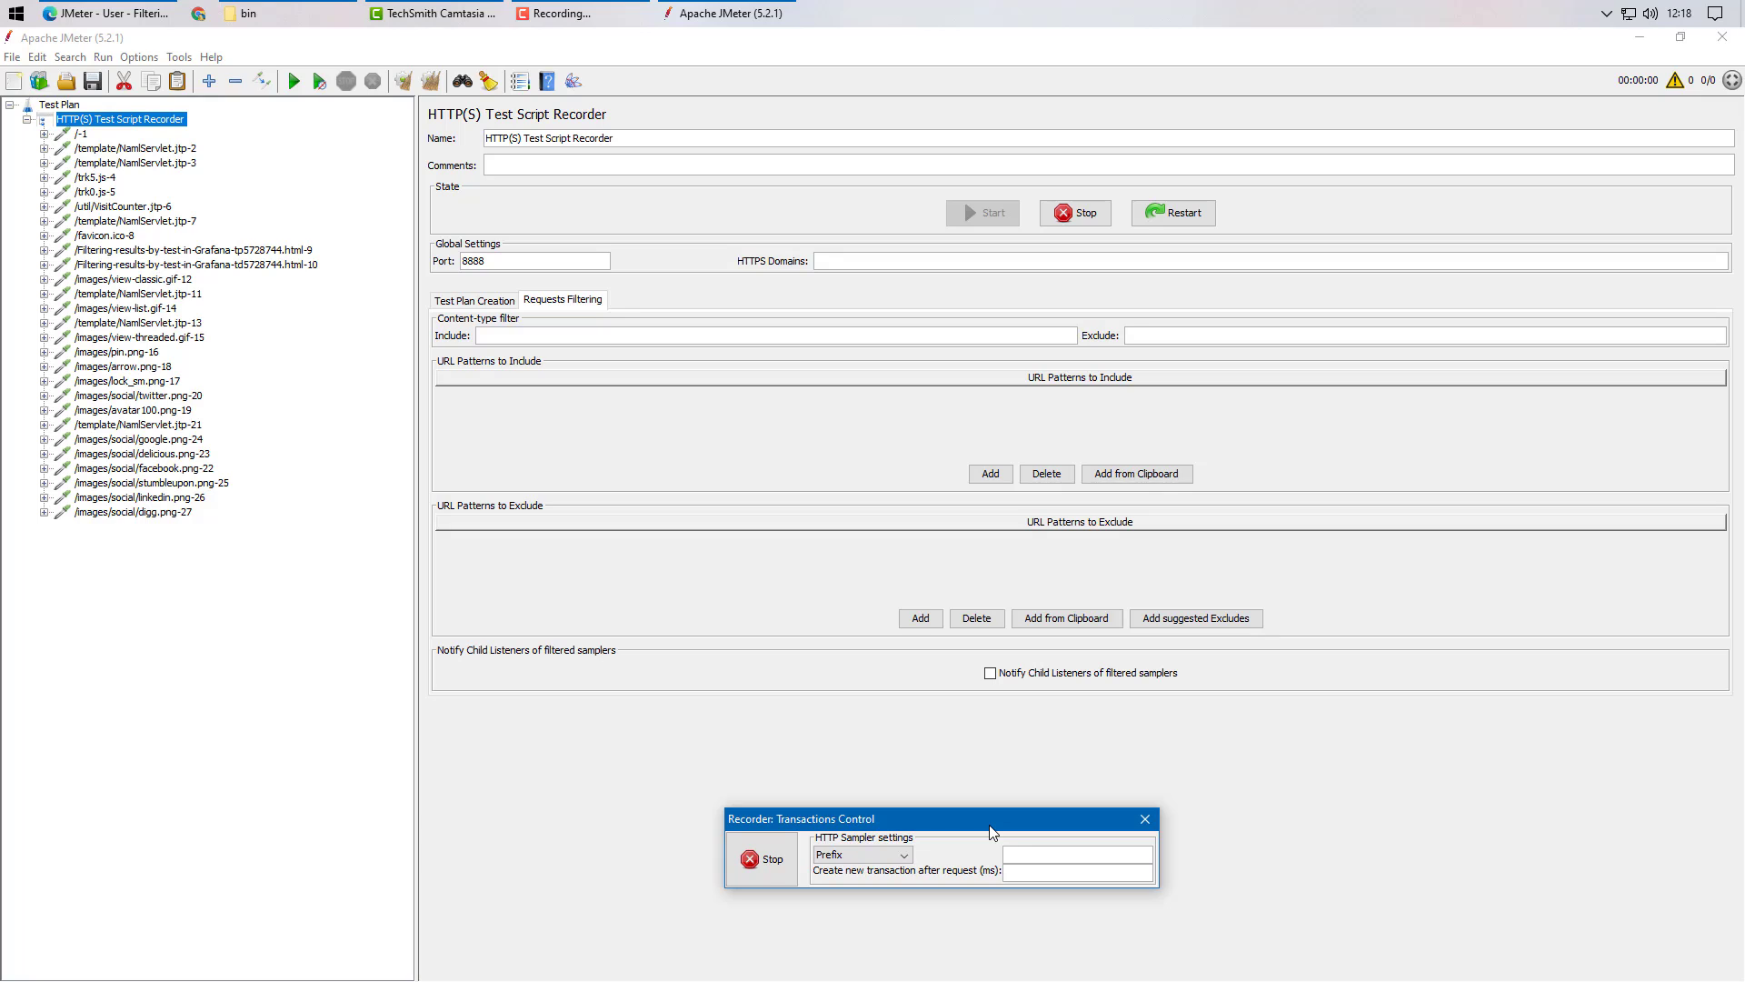
pyautogui.click(1207, 620)
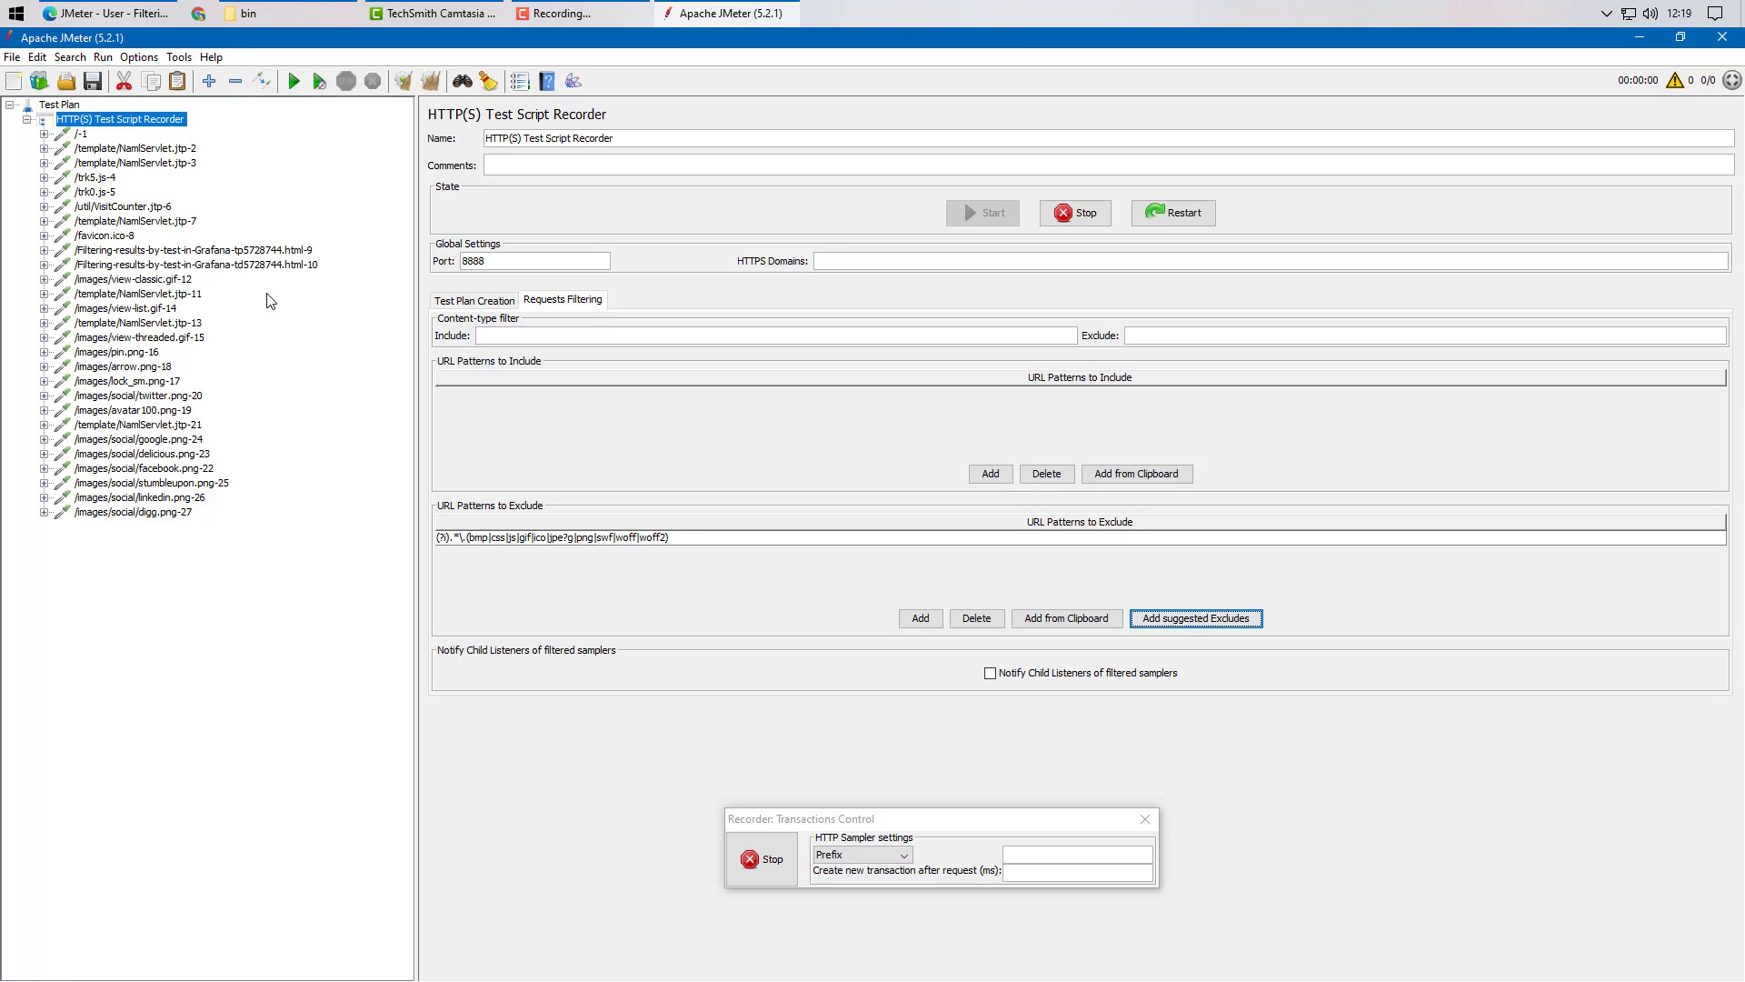
# Step: Switch to Edge, open the topic "API Rest Load test" from the forum's topic list, and return to JMeter
pyautogui.click(104, 14)
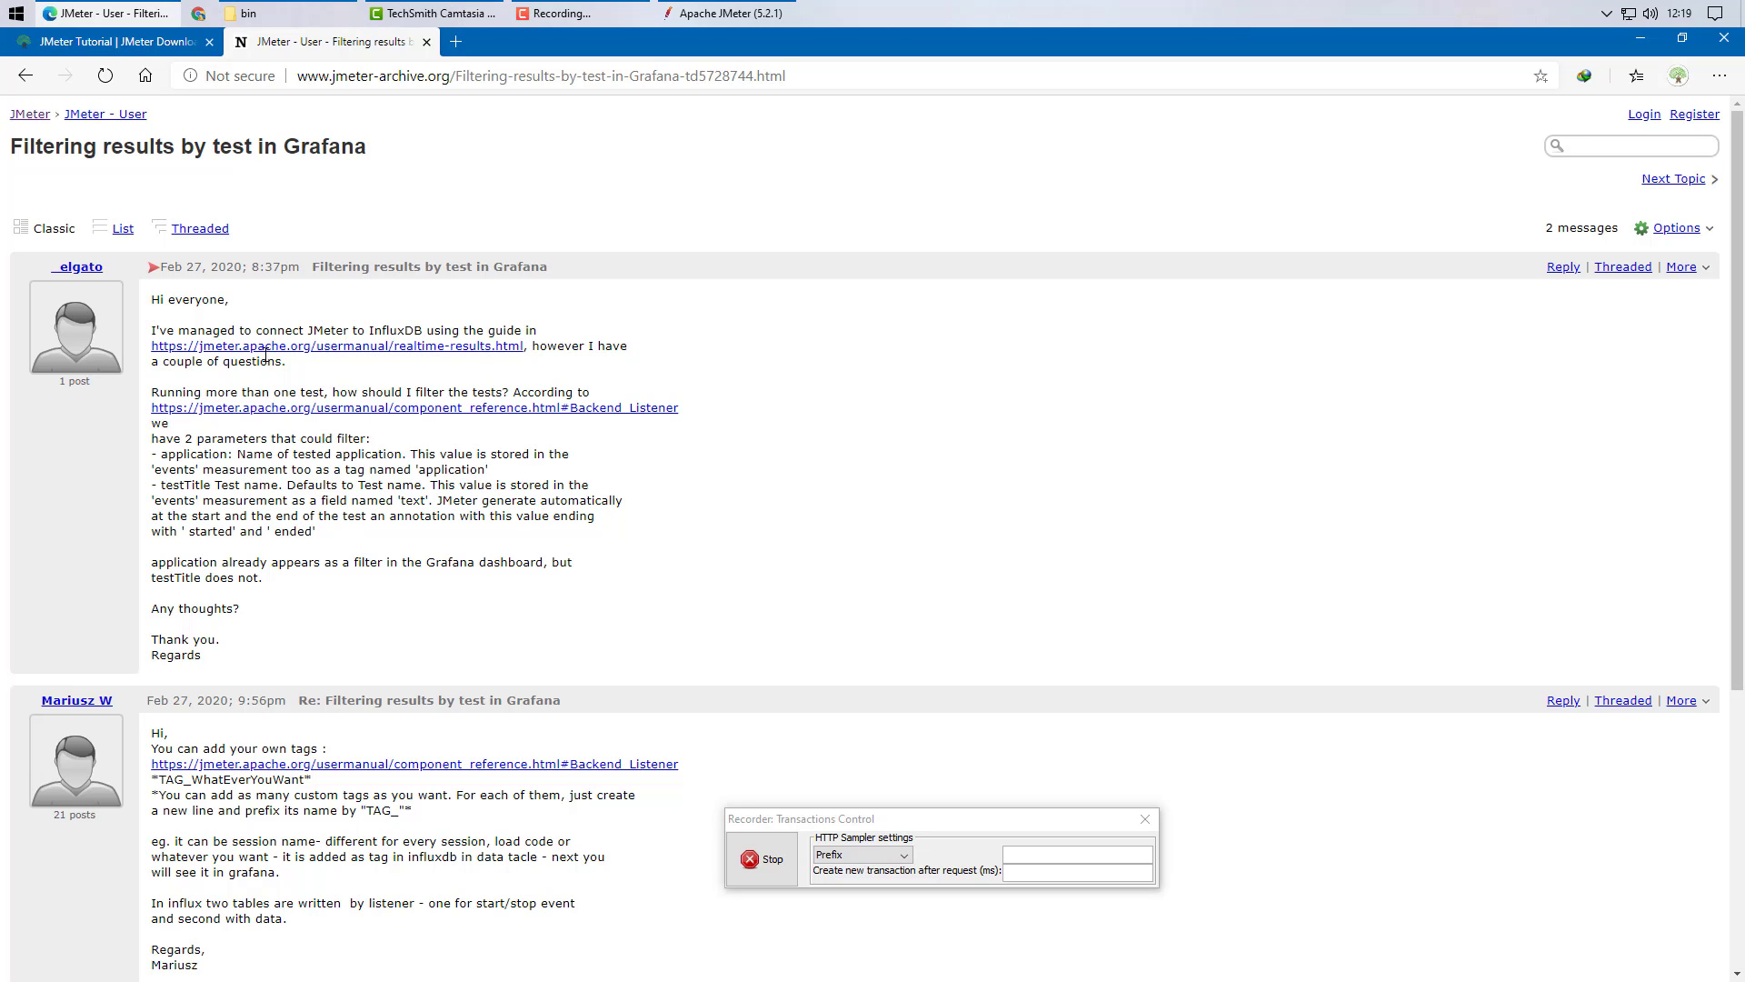
pyautogui.click(26, 75)
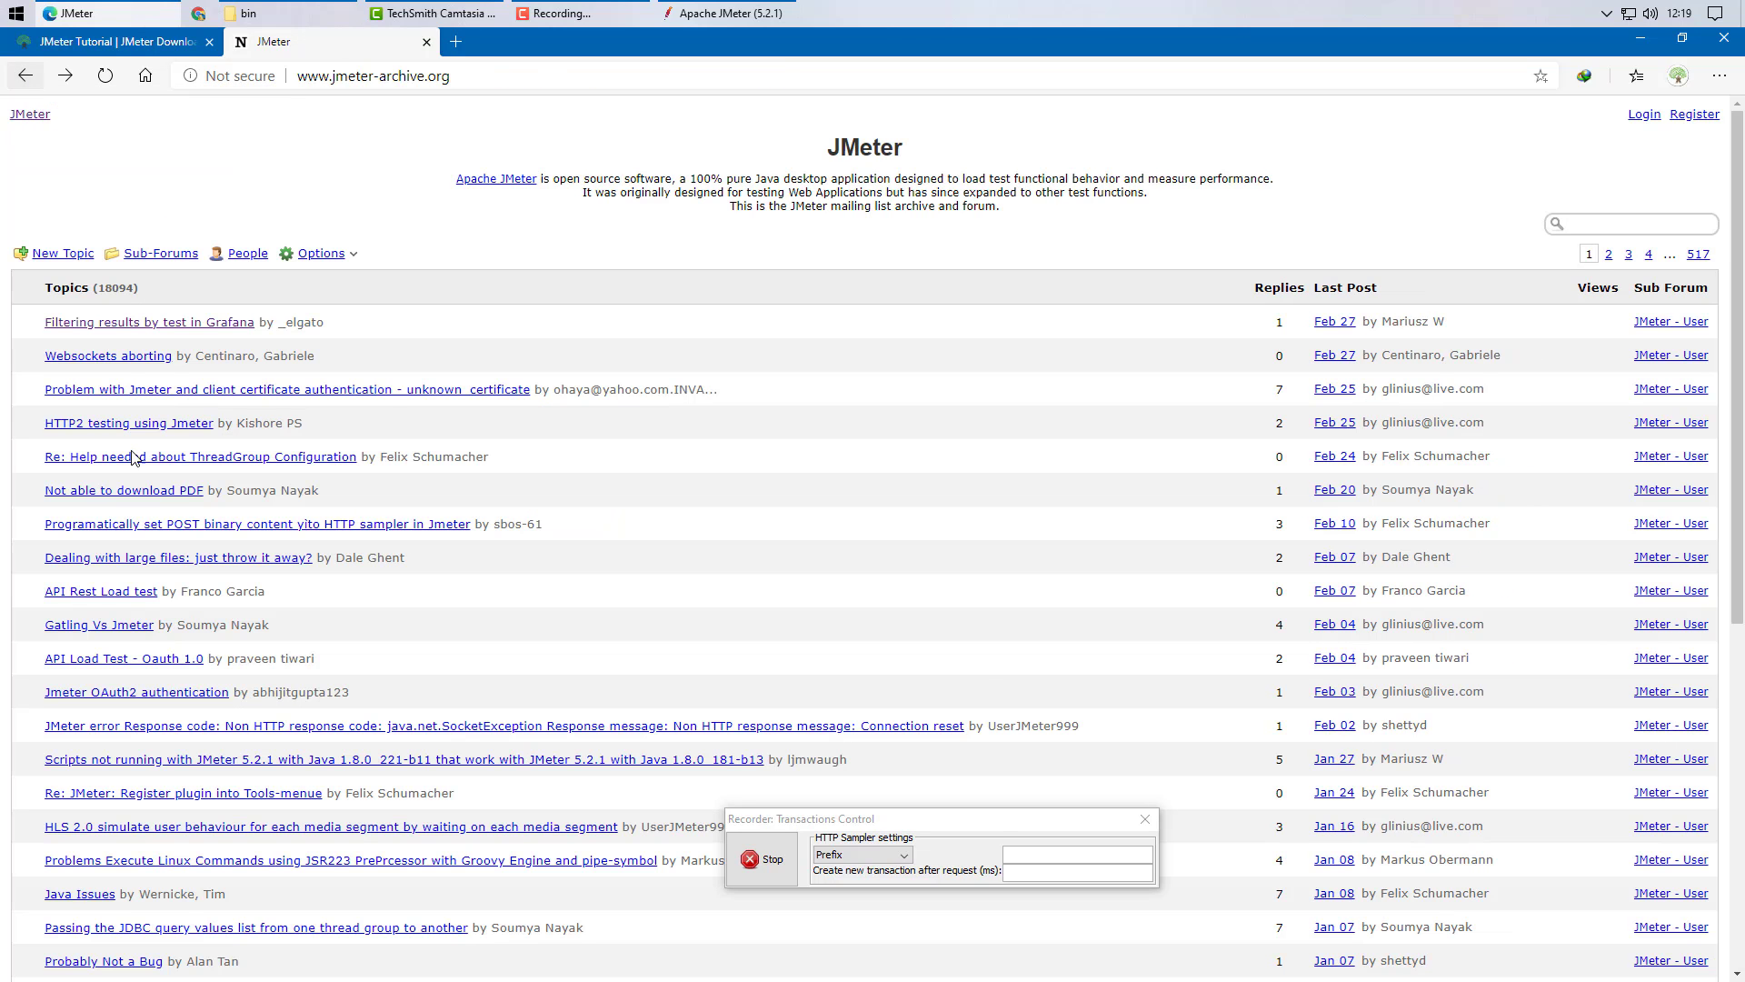
pyautogui.click(109, 600)
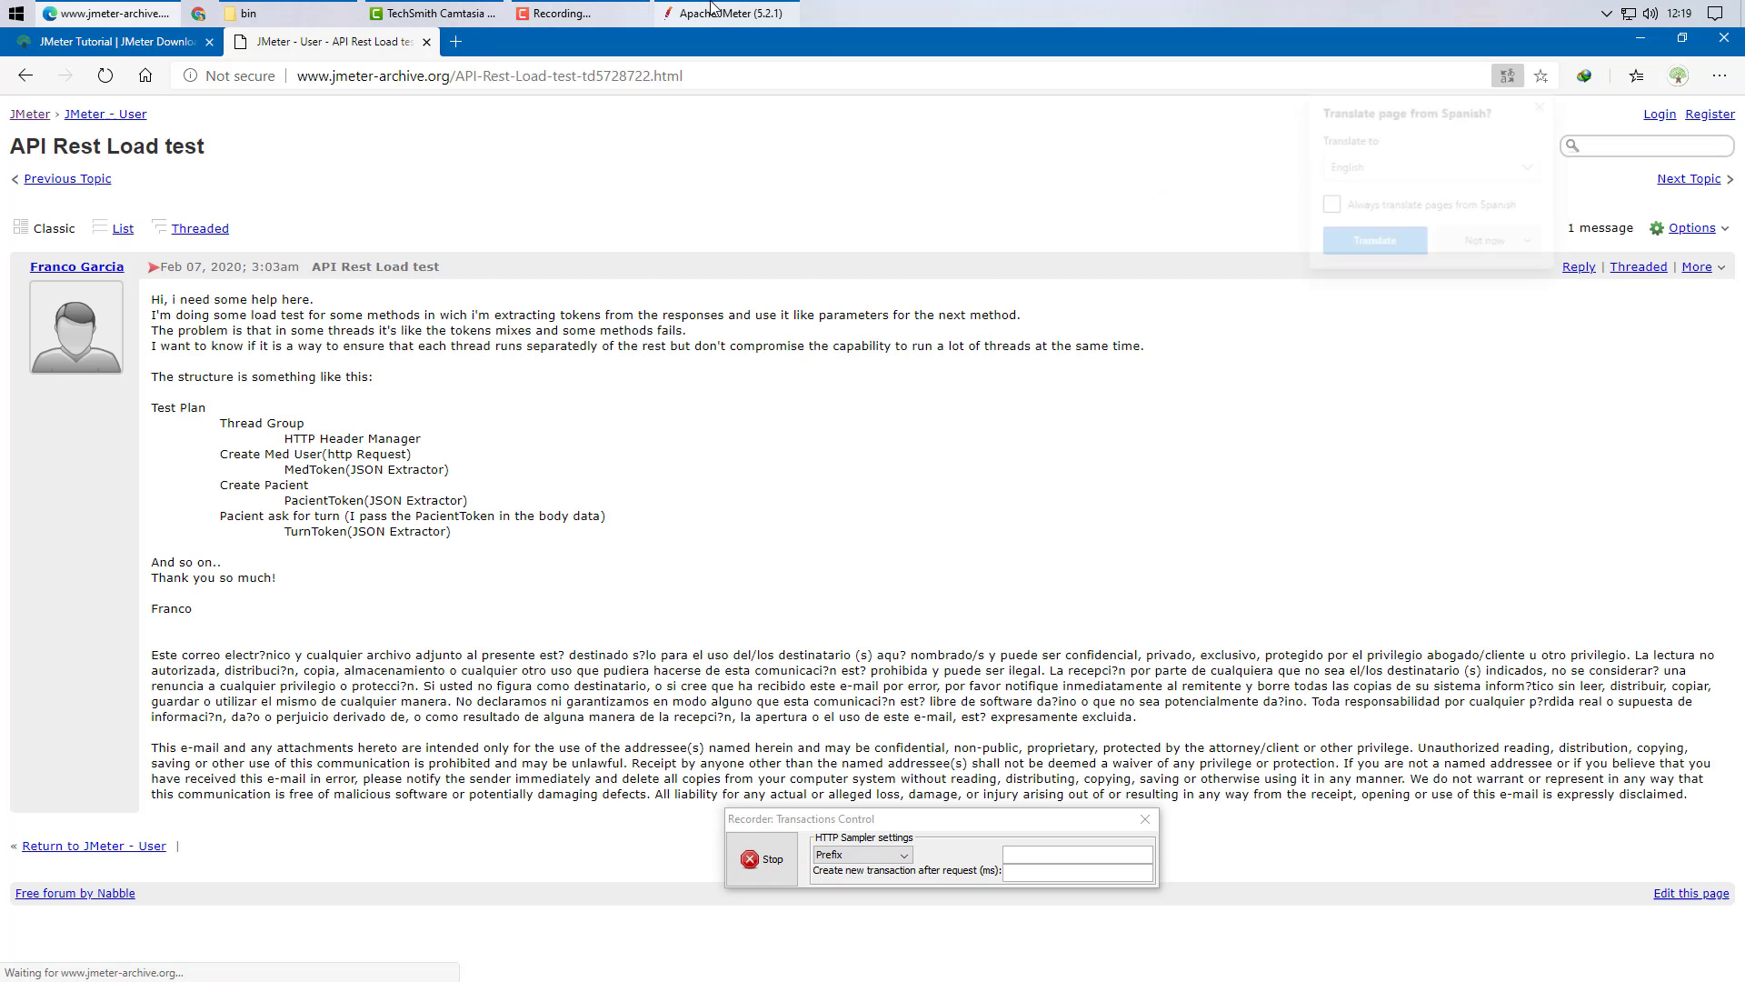
pyautogui.click(712, 7)
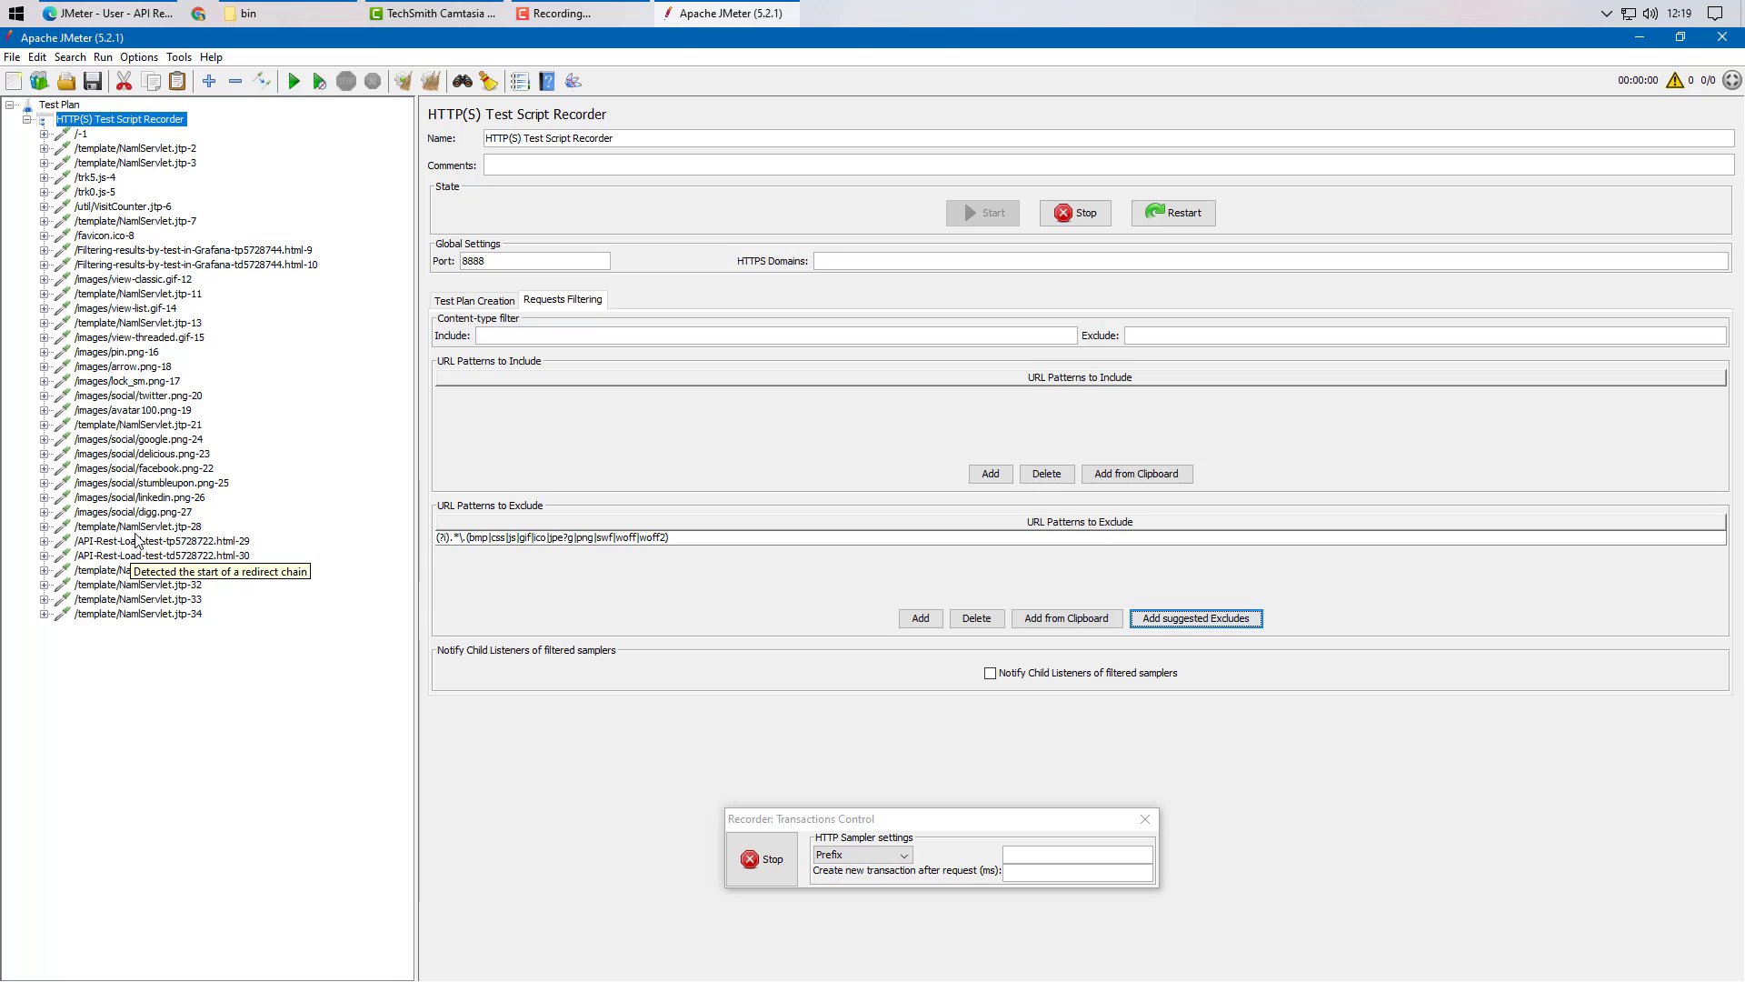
# Step: Switch to Edge, show the API Rest Load test topic in Threaded view, and return to JMeter to check the recorded requests
pyautogui.click(59, 7)
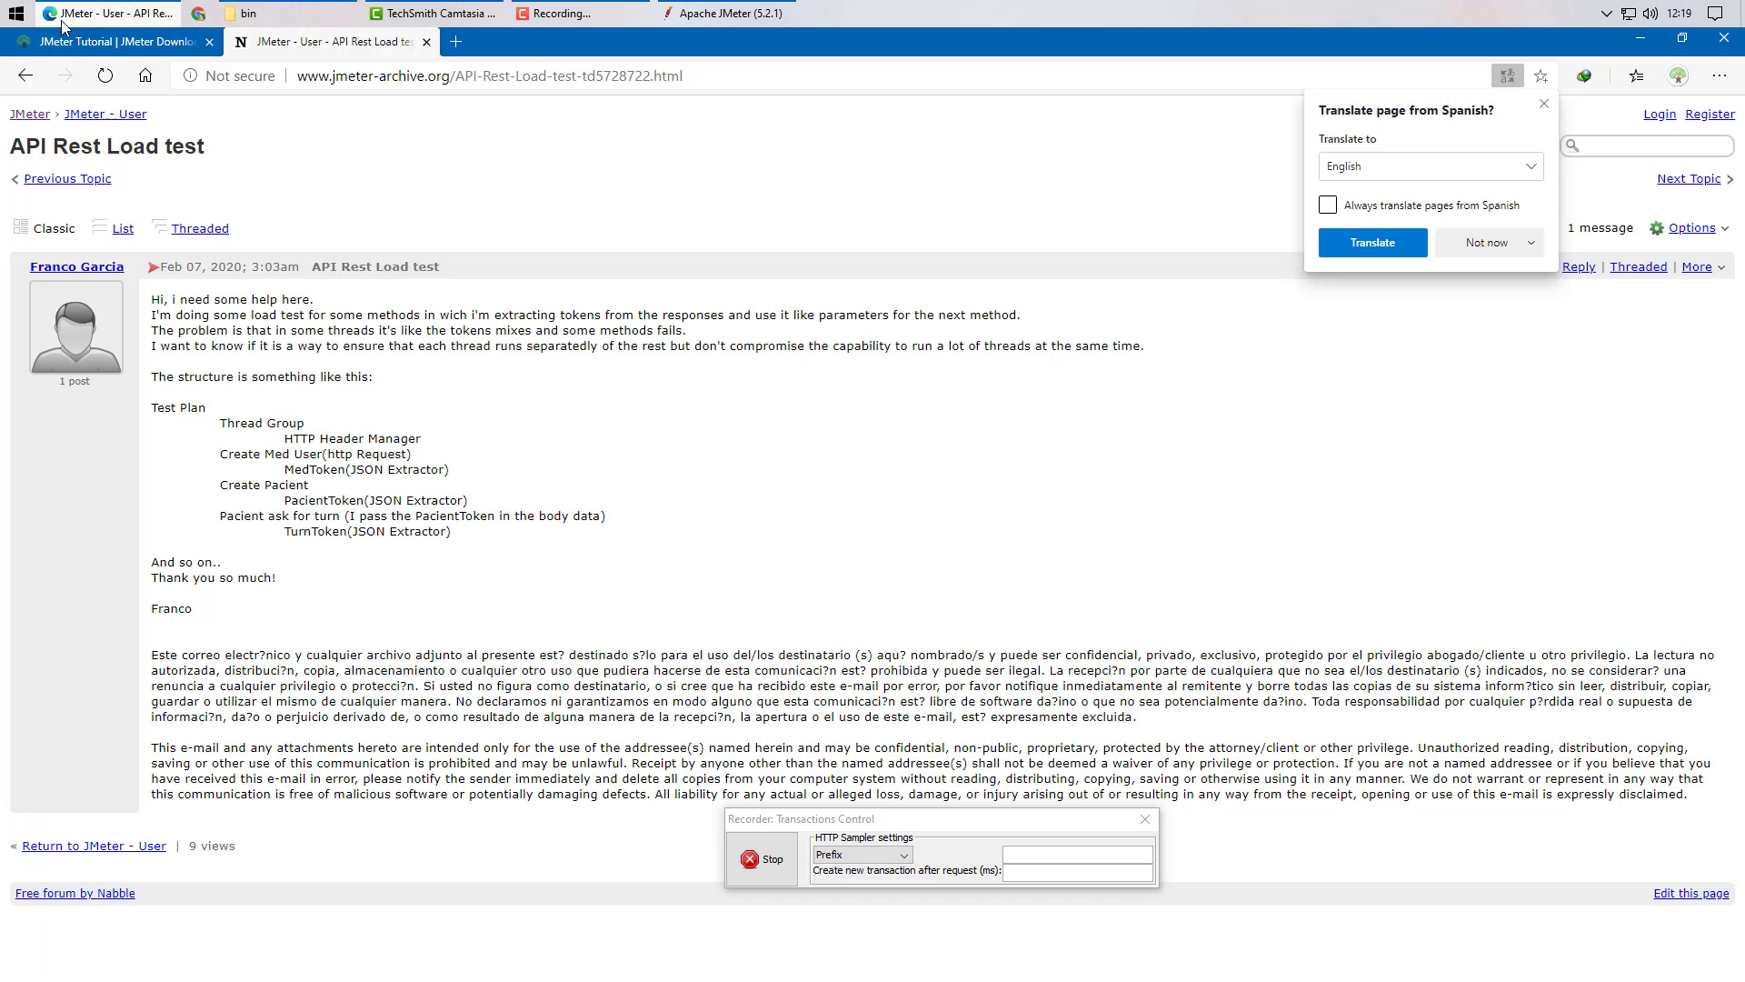
pyautogui.click(200, 229)
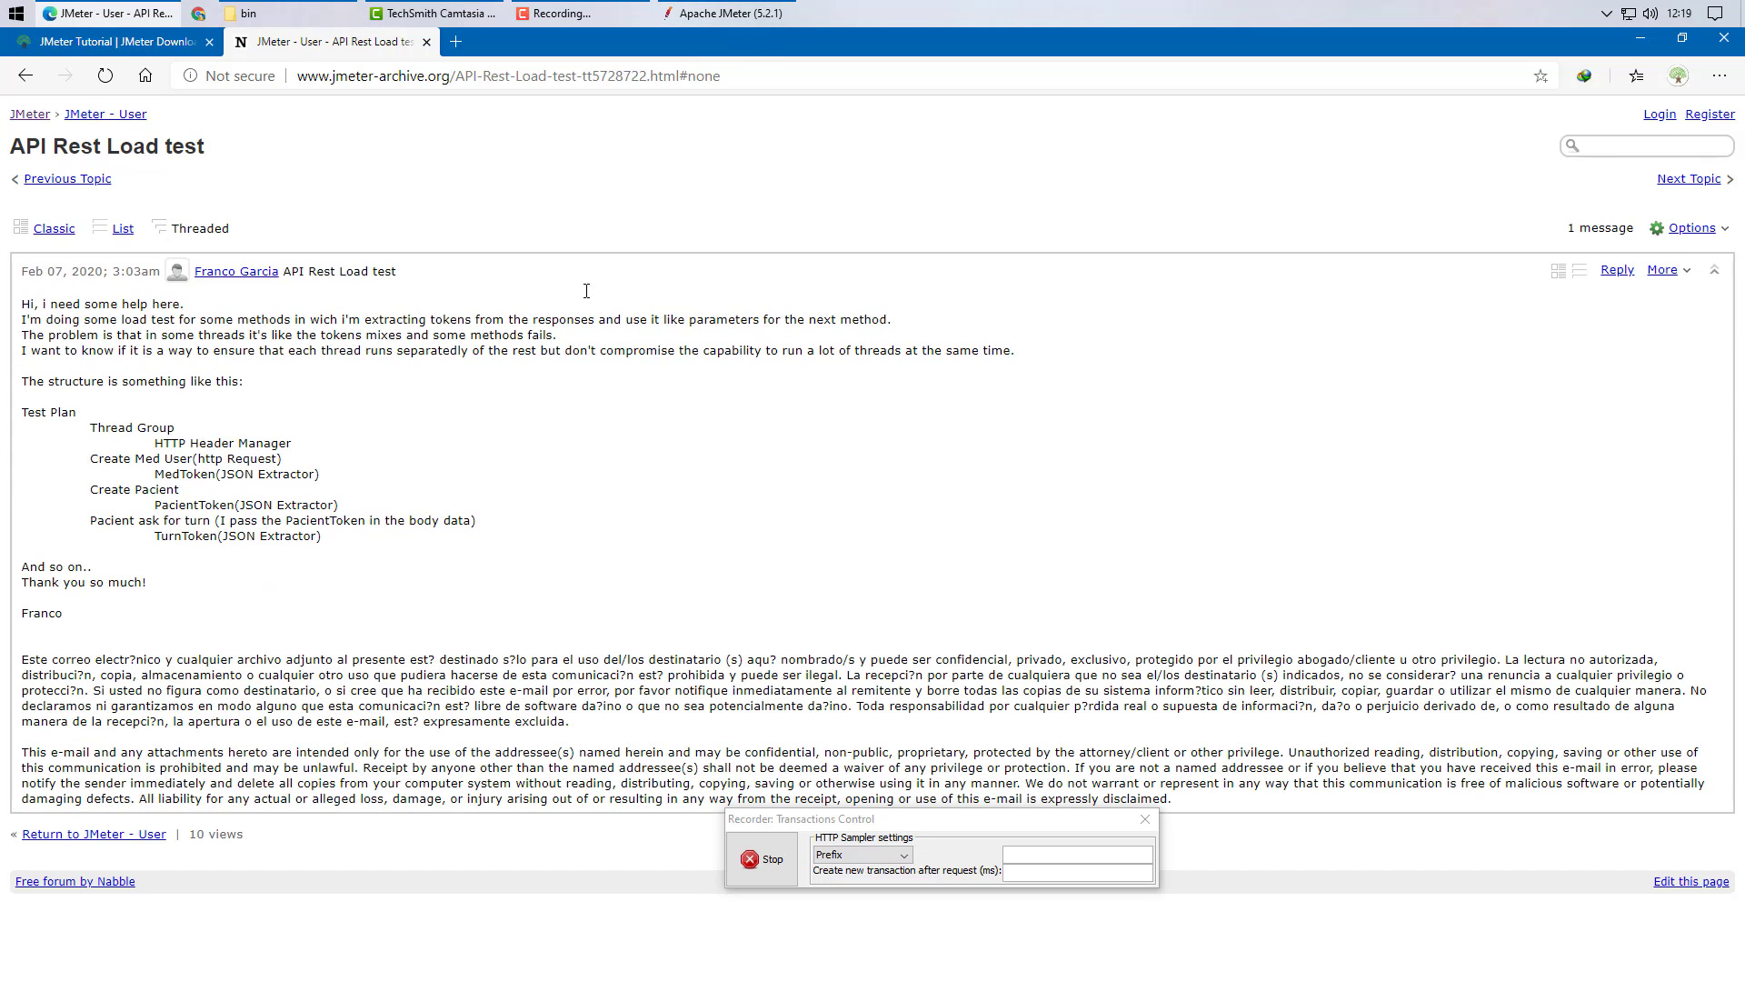
pyautogui.click(727, 13)
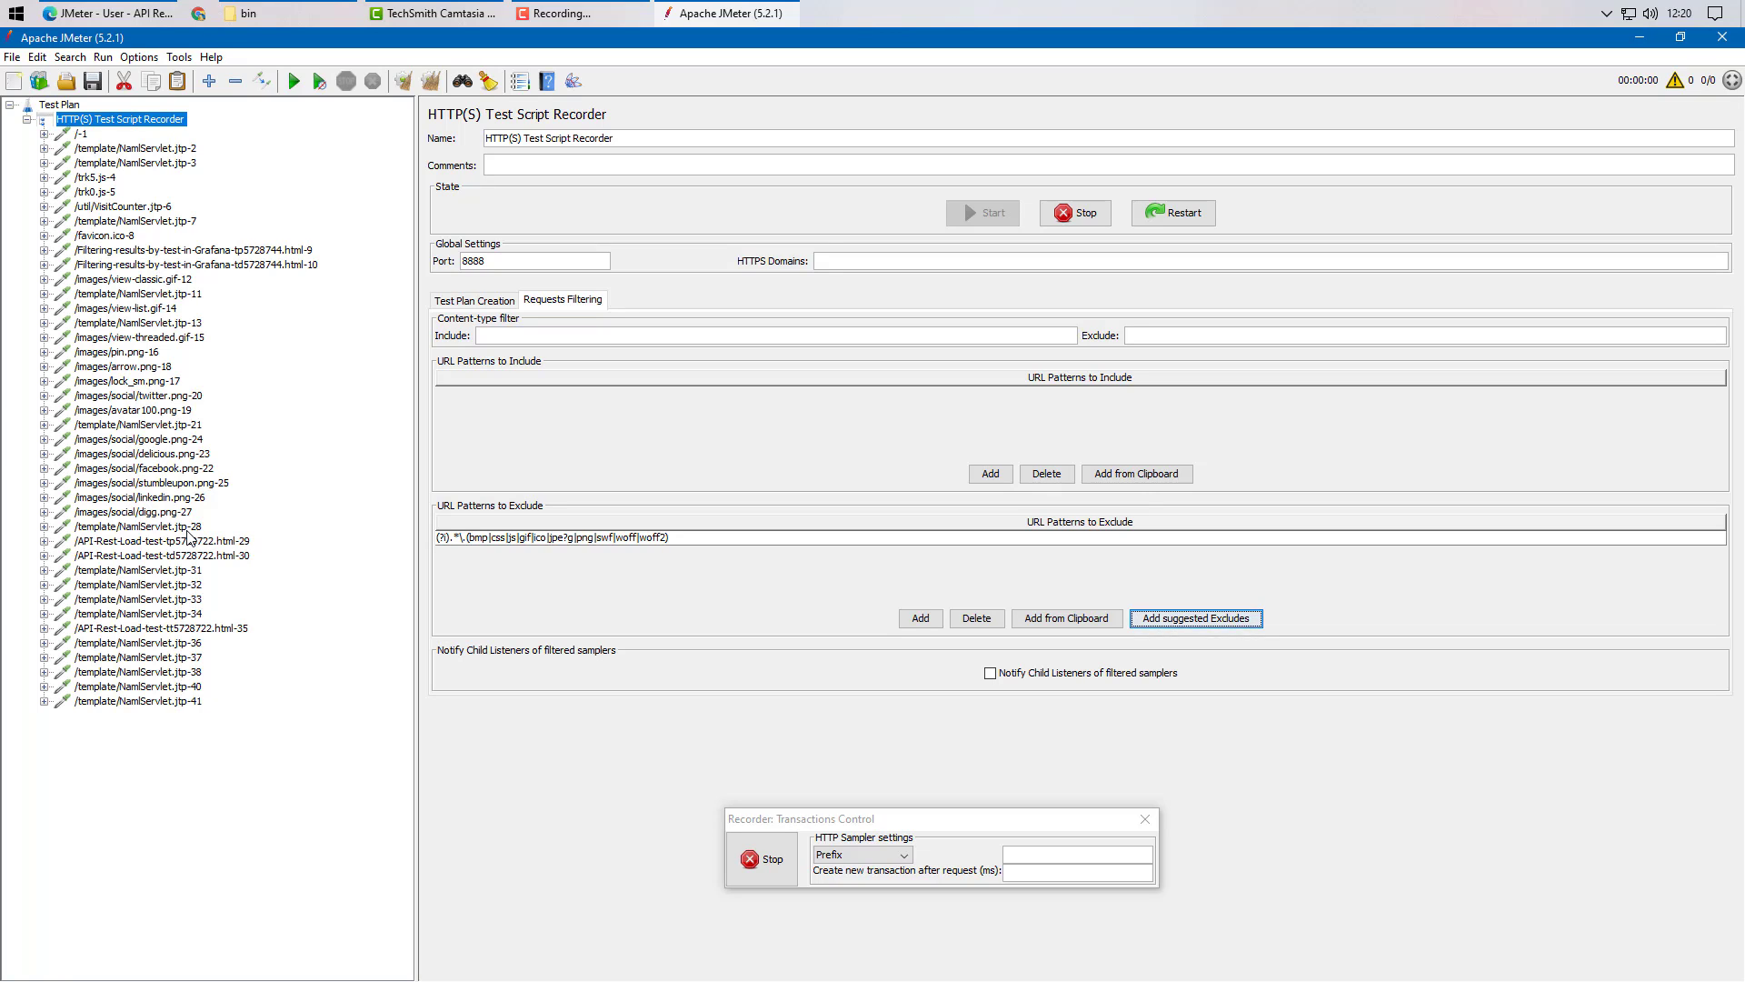
# Step: Switch to Edge and load getfirefox.com in a new tab while the recorder is running
pyautogui.click(138, 14)
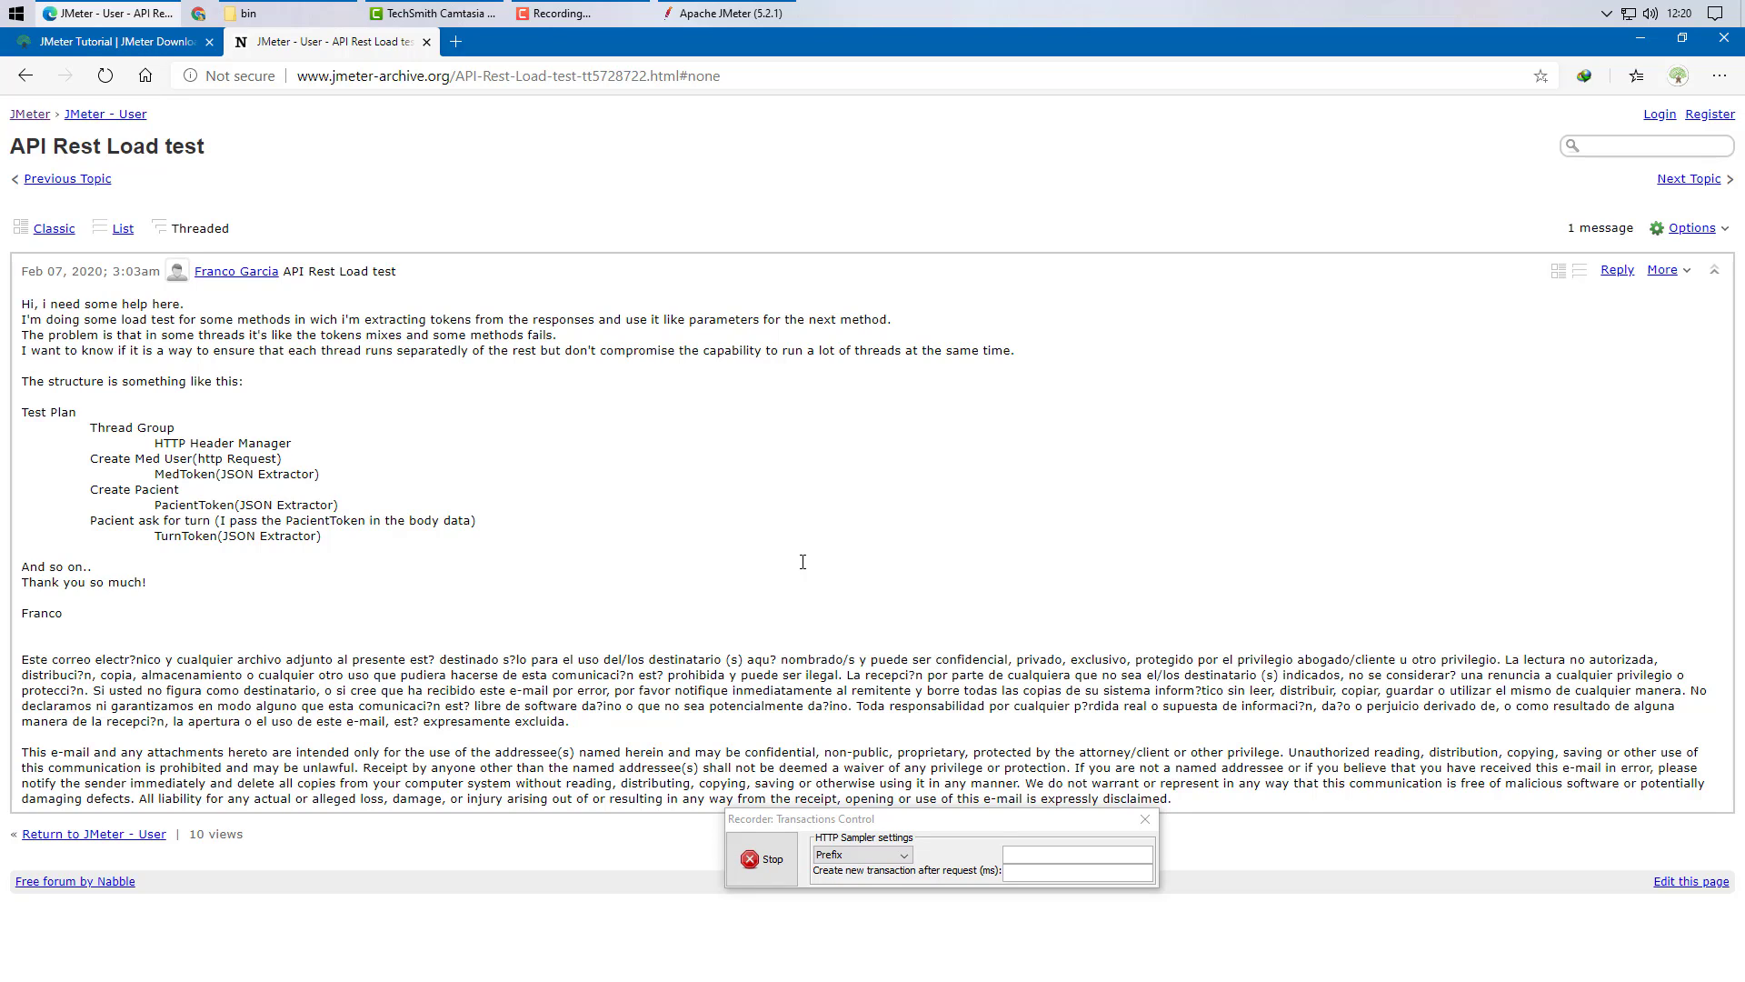
pyautogui.click(455, 41)
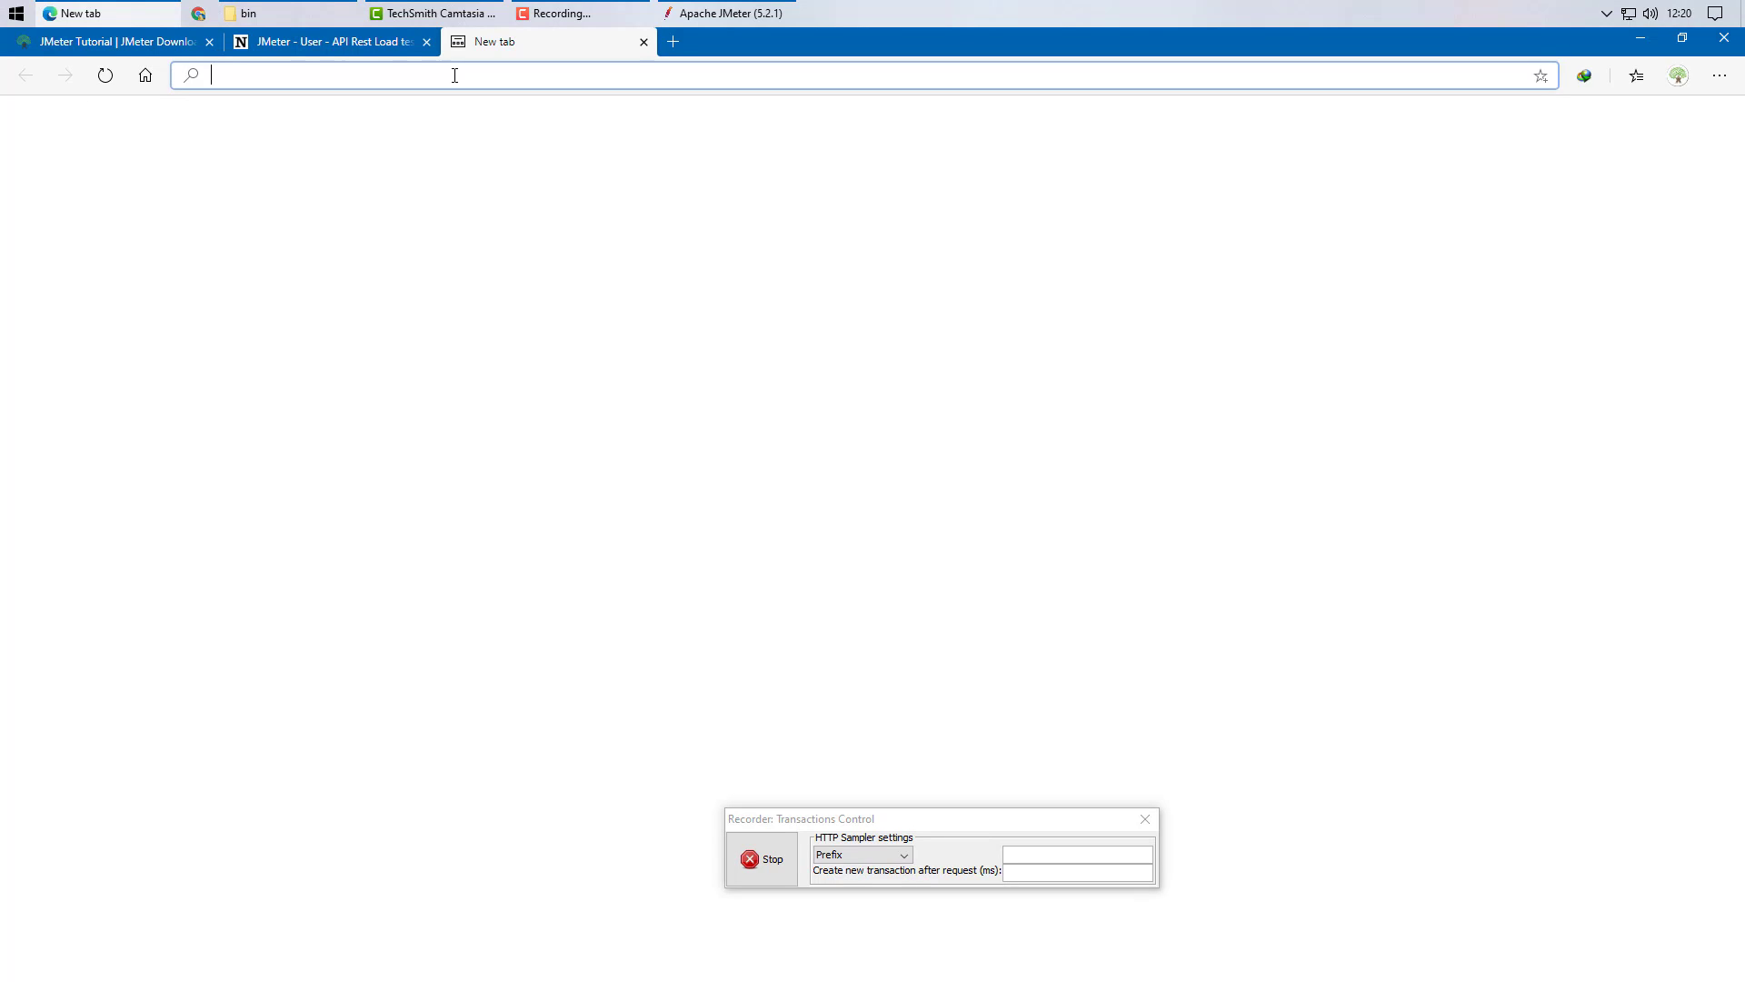
pyautogui.write('g')
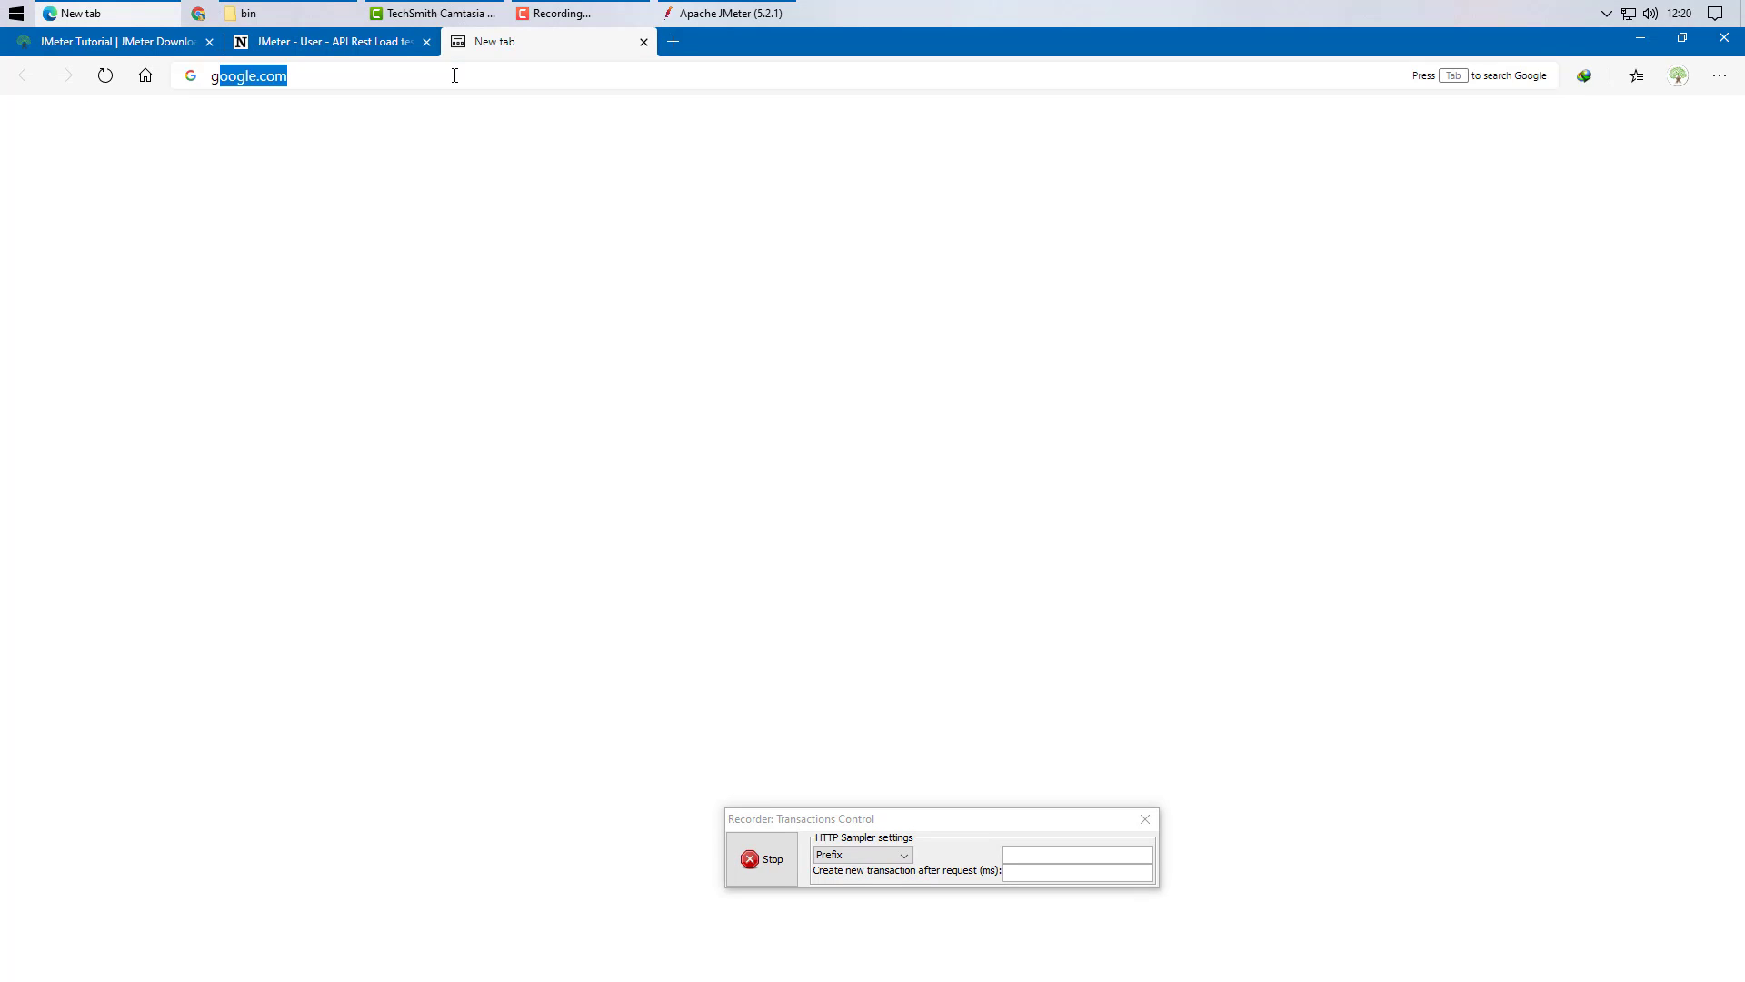
pyautogui.write('etfire')
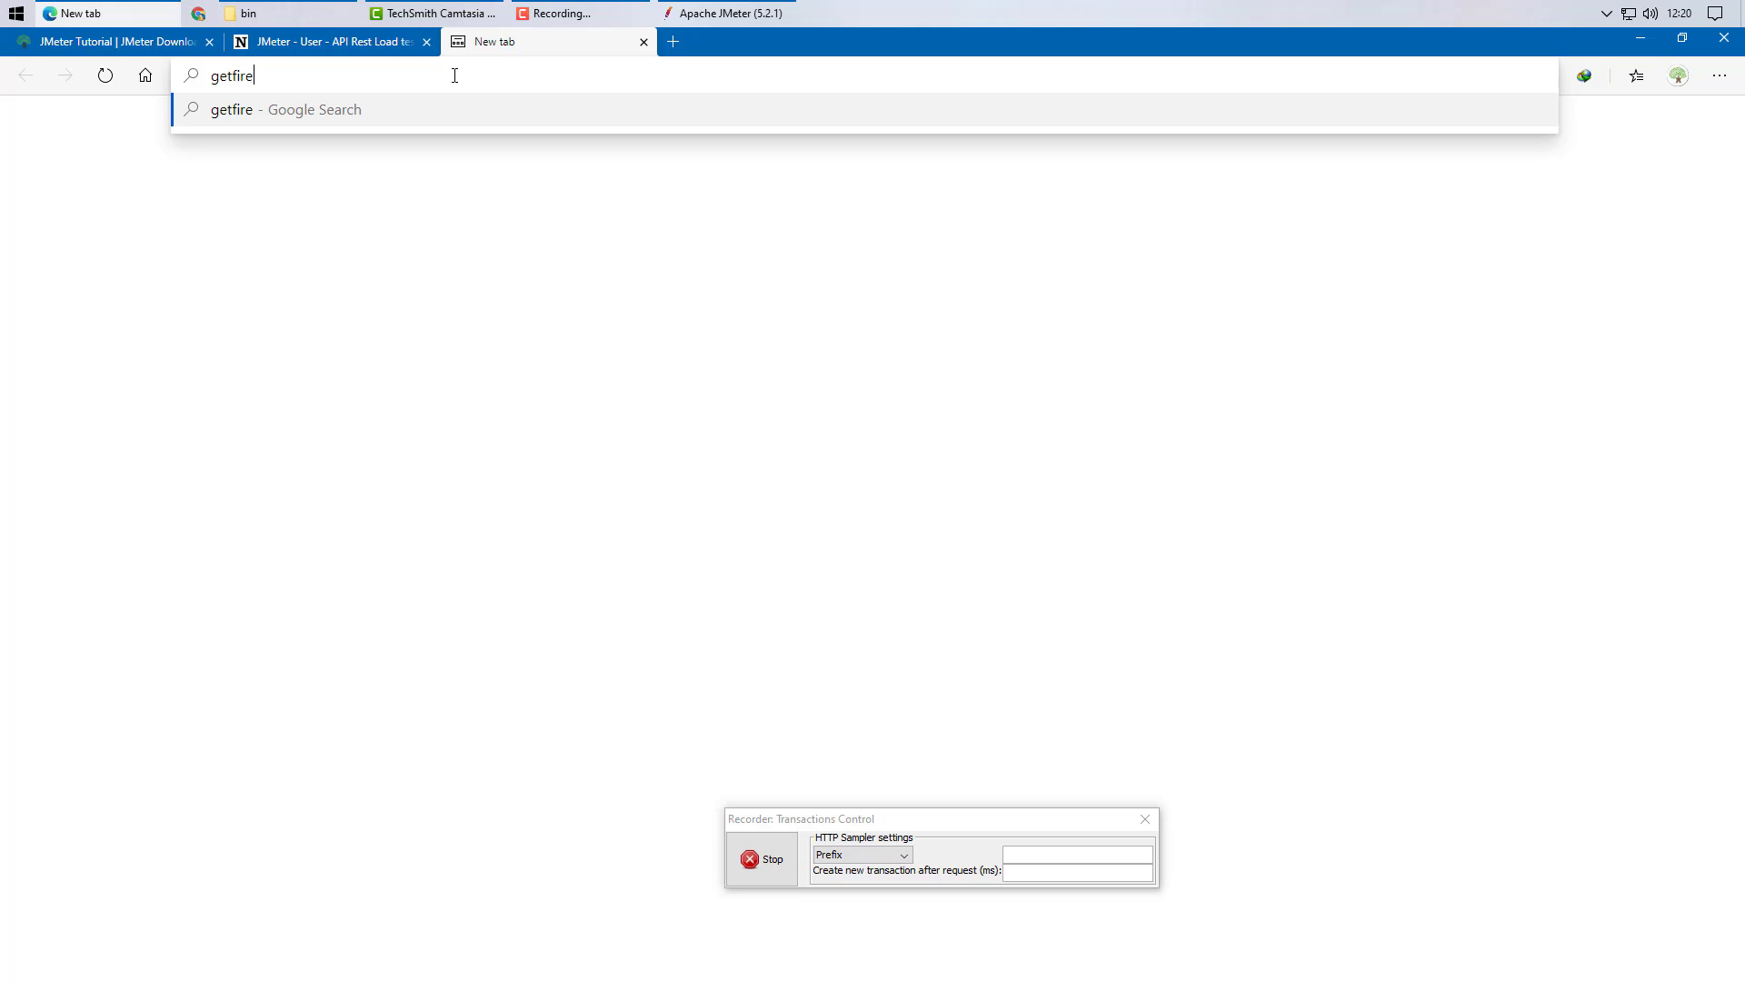
pyautogui.write('fox.com')
pyautogui.press('Return')
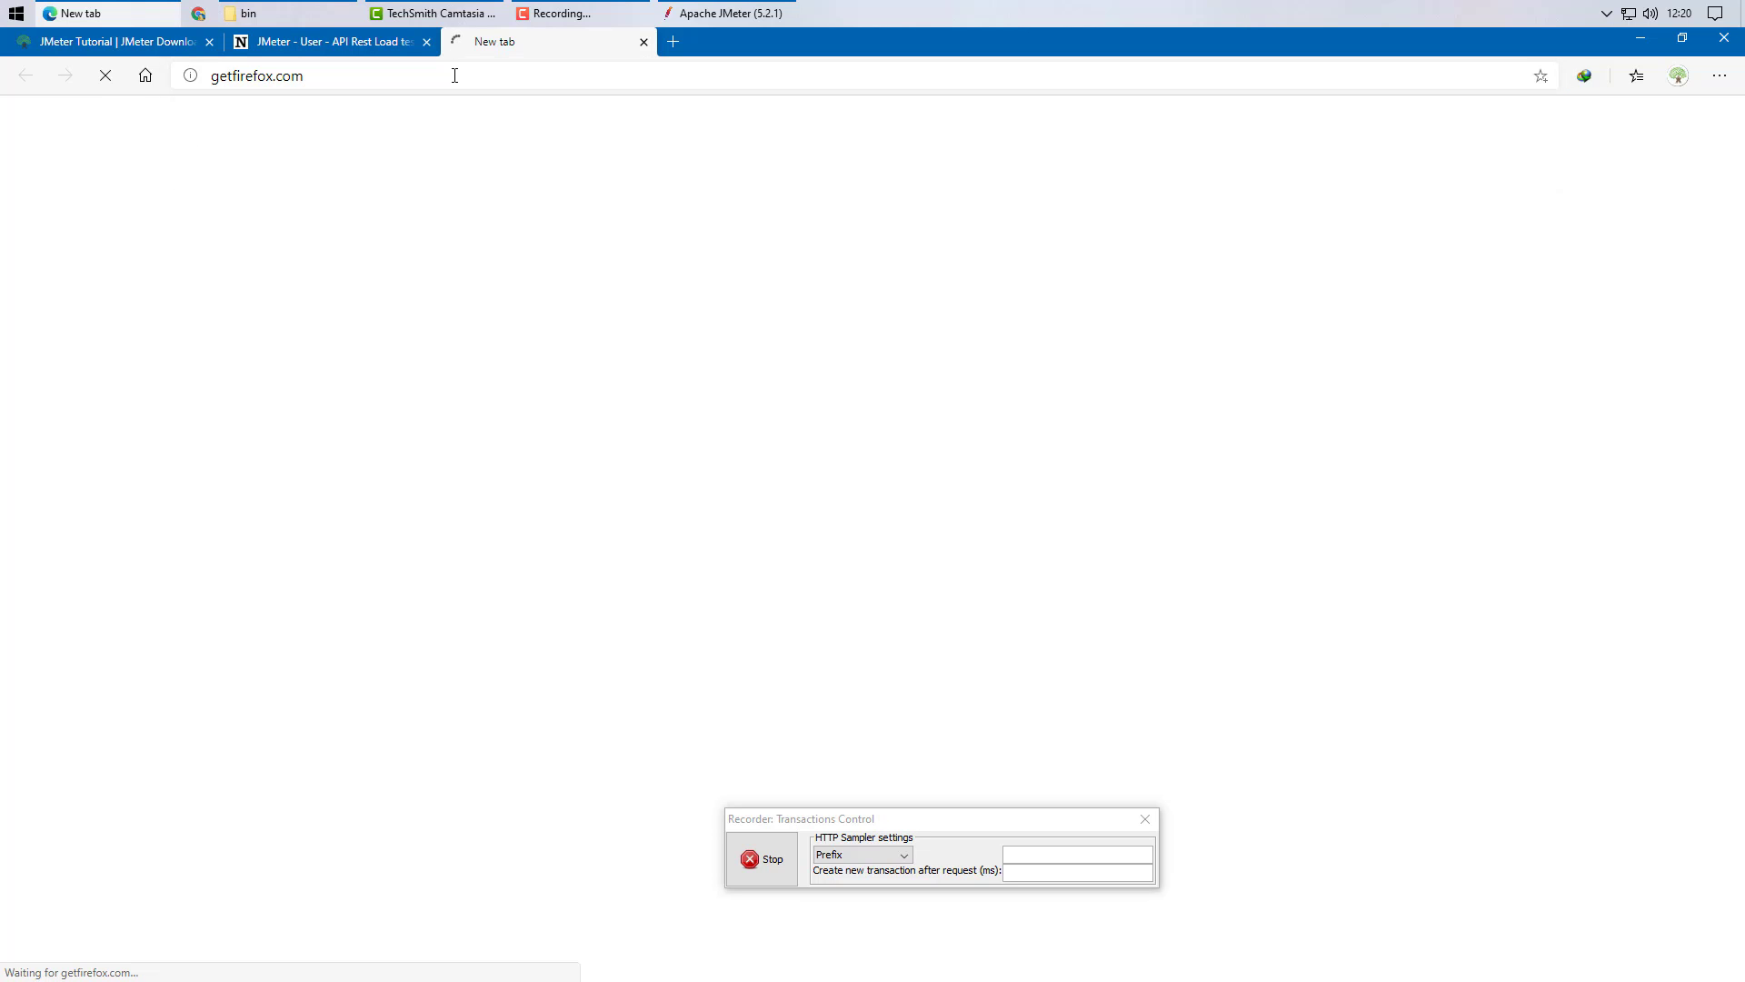
# Step: Inspect the server name of the newest recorded request in JMeter, and return to the getfirefox.com page in Edge
pyautogui.click(723, 11)
pyautogui.click(86, 715)
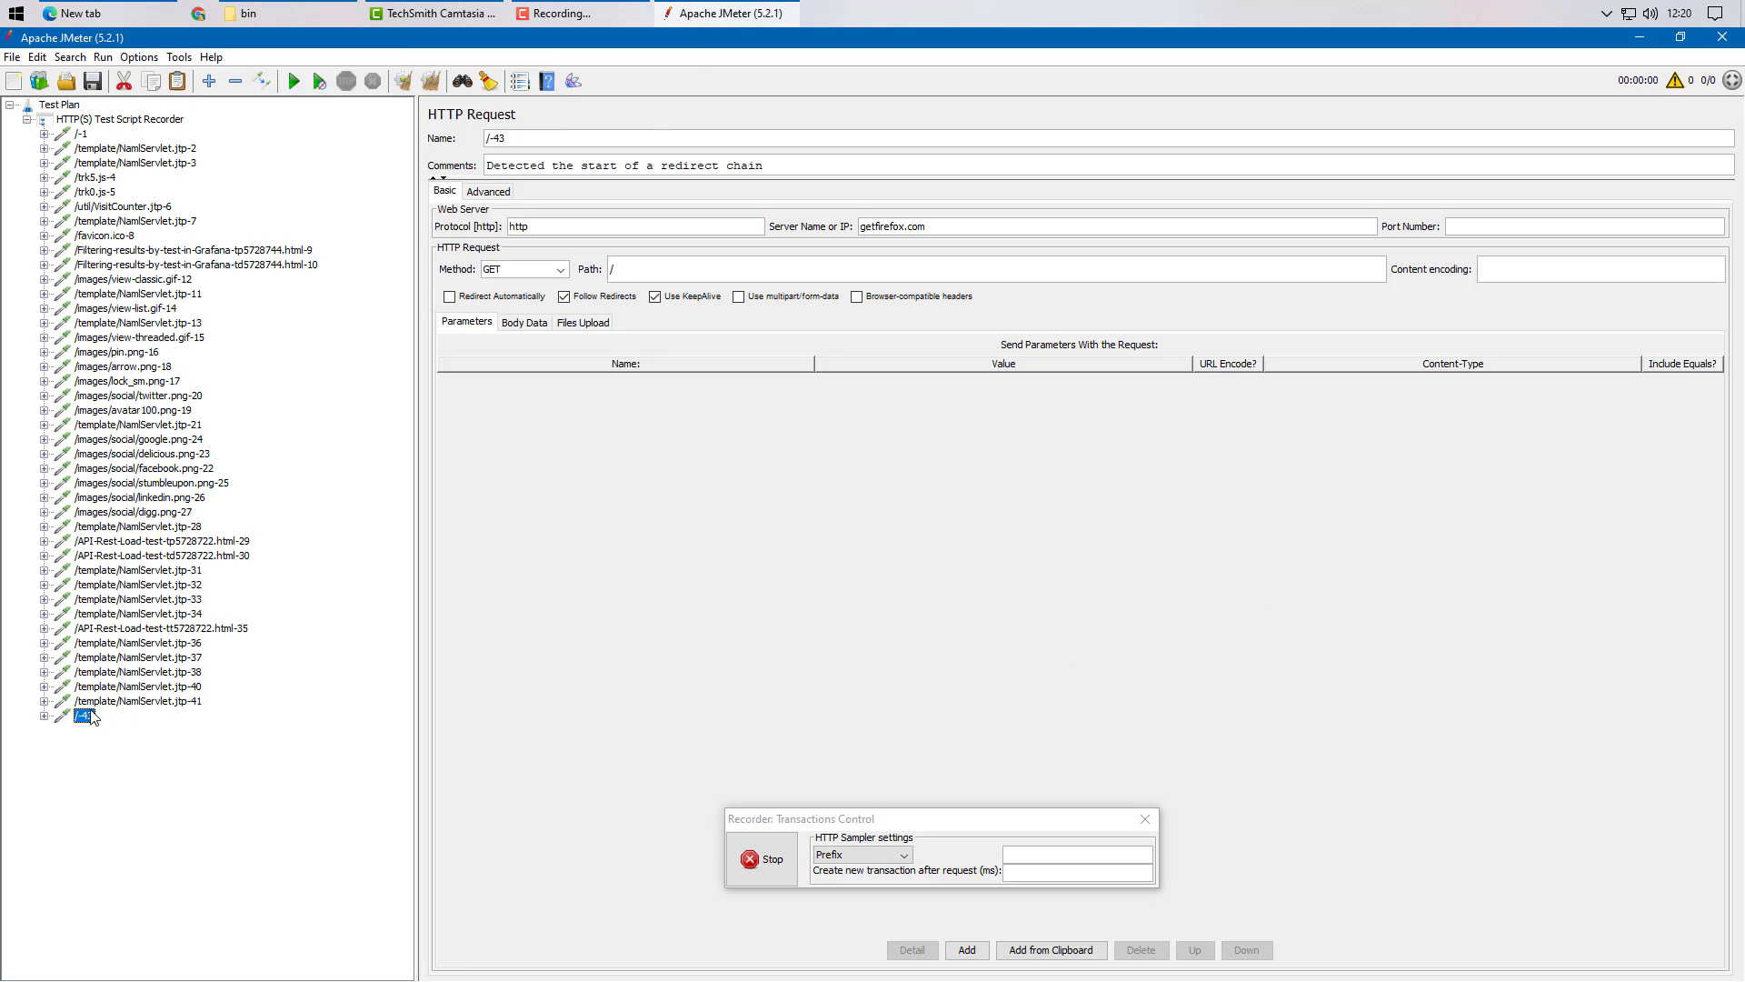
pyautogui.moveTo(1004, 227); pyautogui.dragTo(719, 228)
pyautogui.click(112, 10)
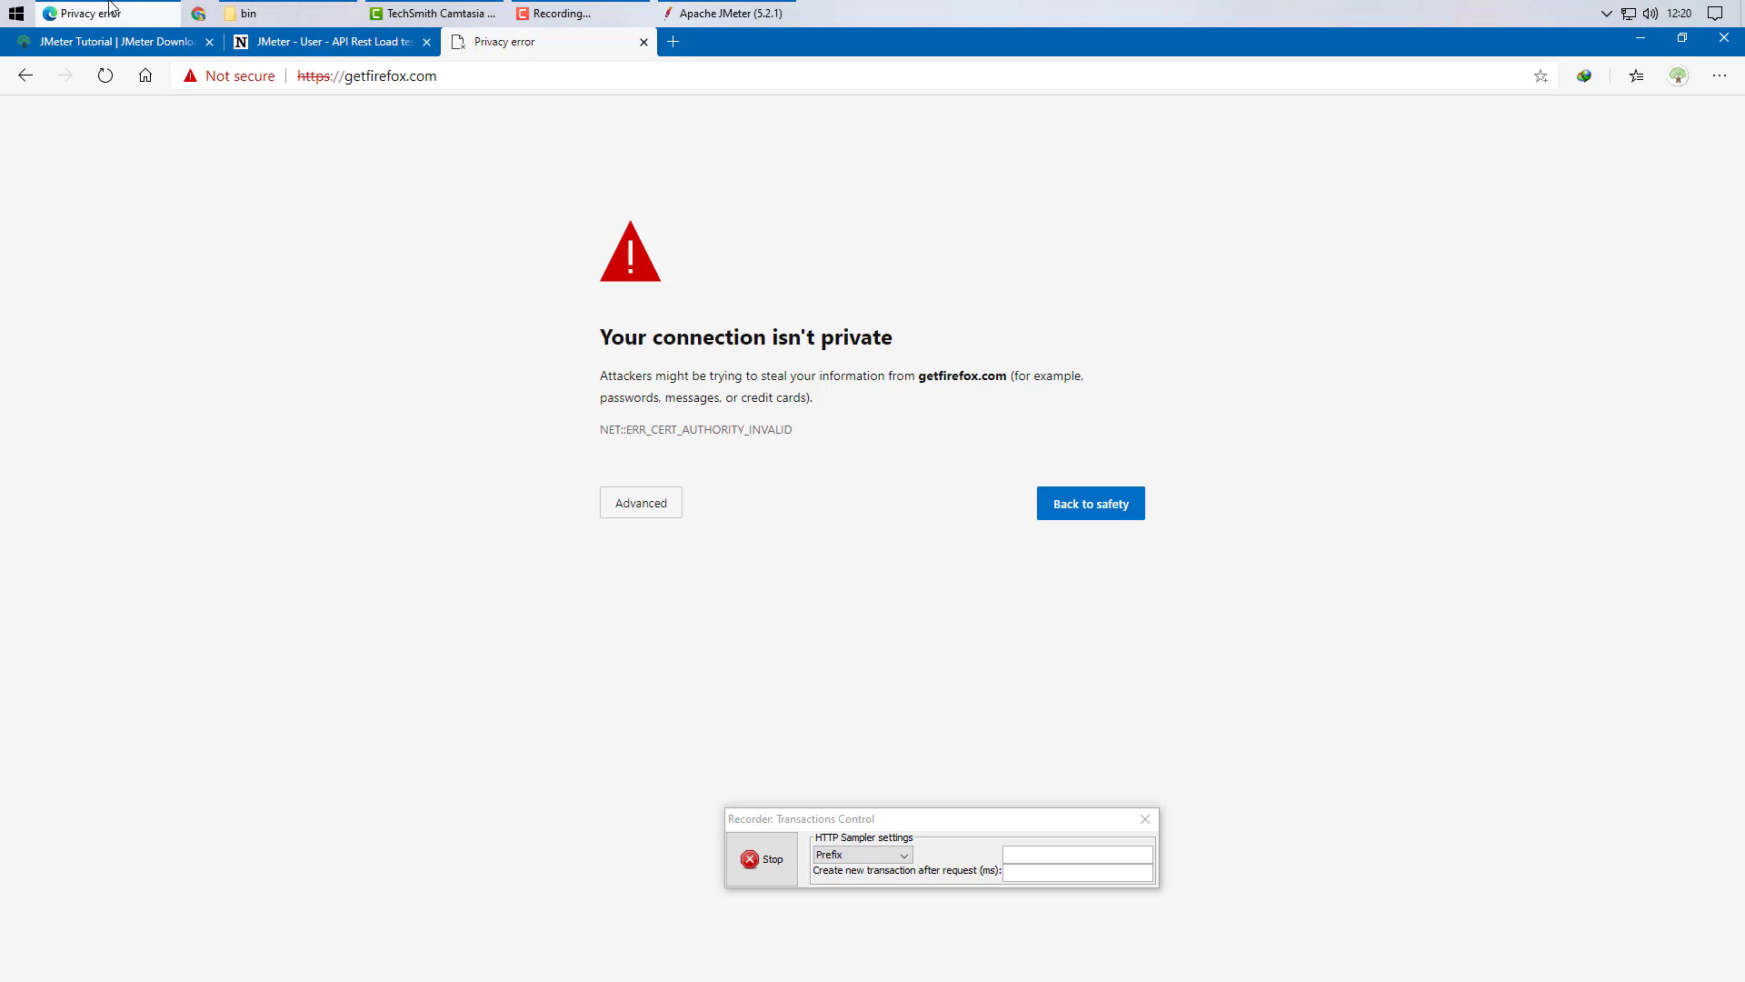
# Step: Start Chrome alongside Edge, and close the getfirefox.com page in Edge
pyautogui.click(205, 14)
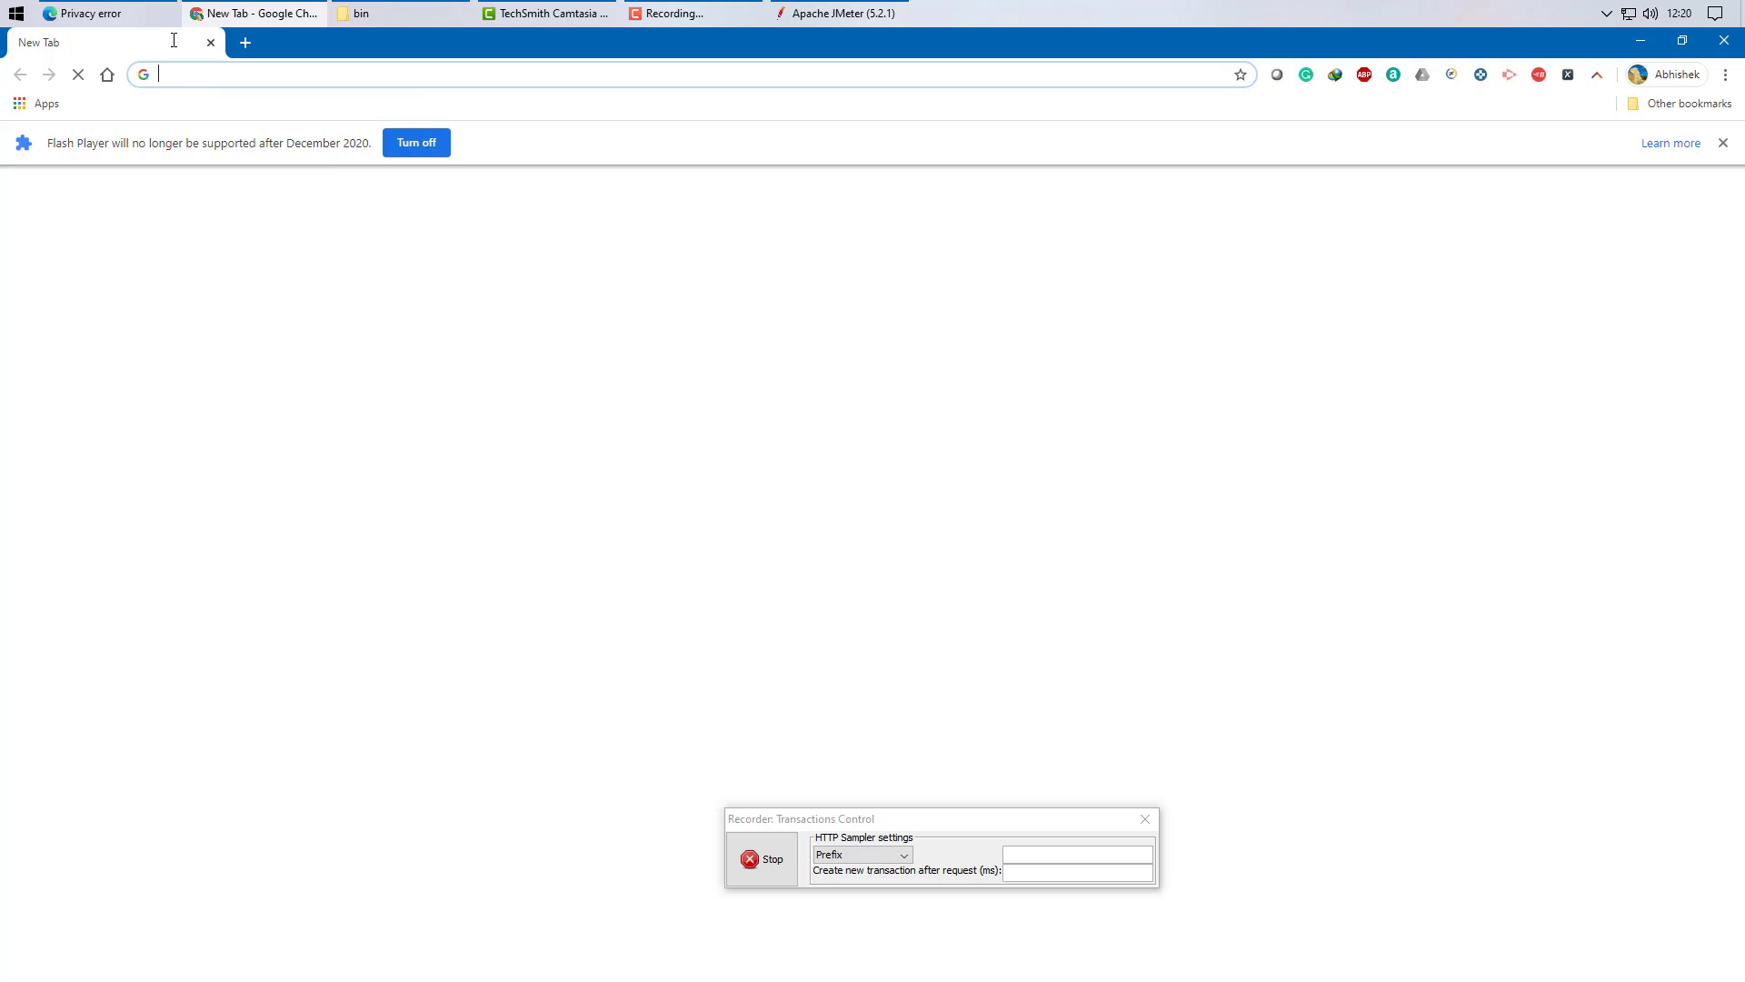
pyautogui.click(162, 14)
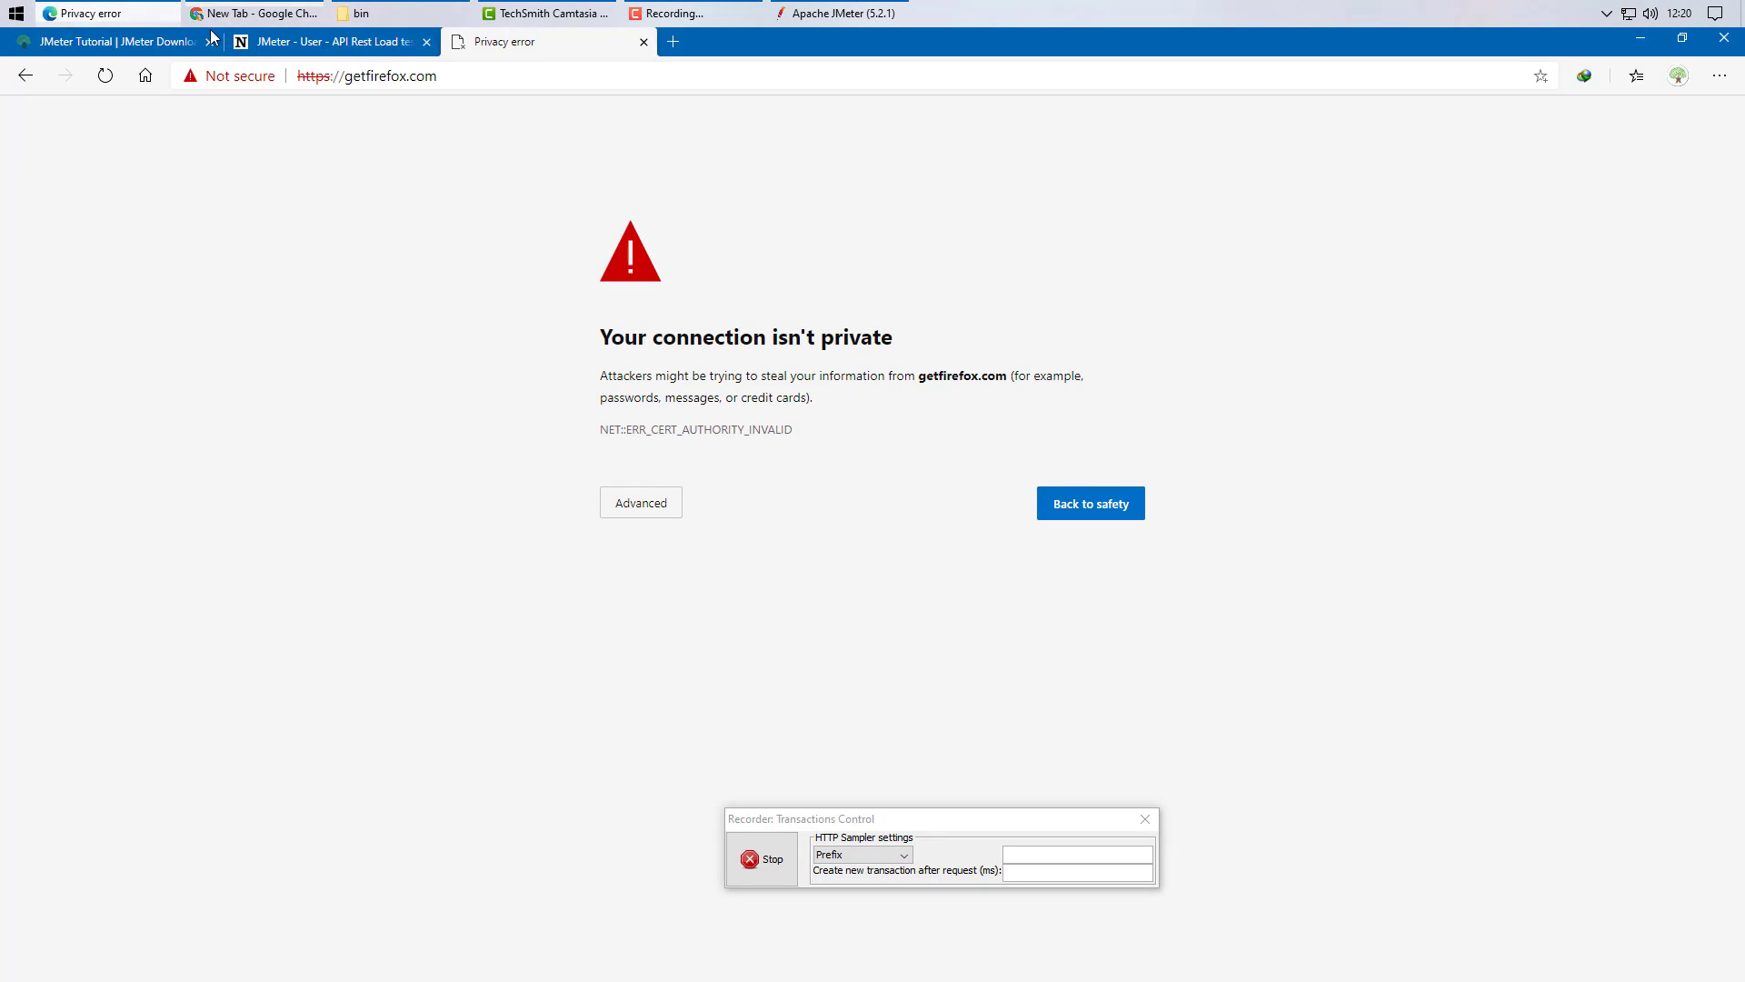
pyautogui.click(643, 41)
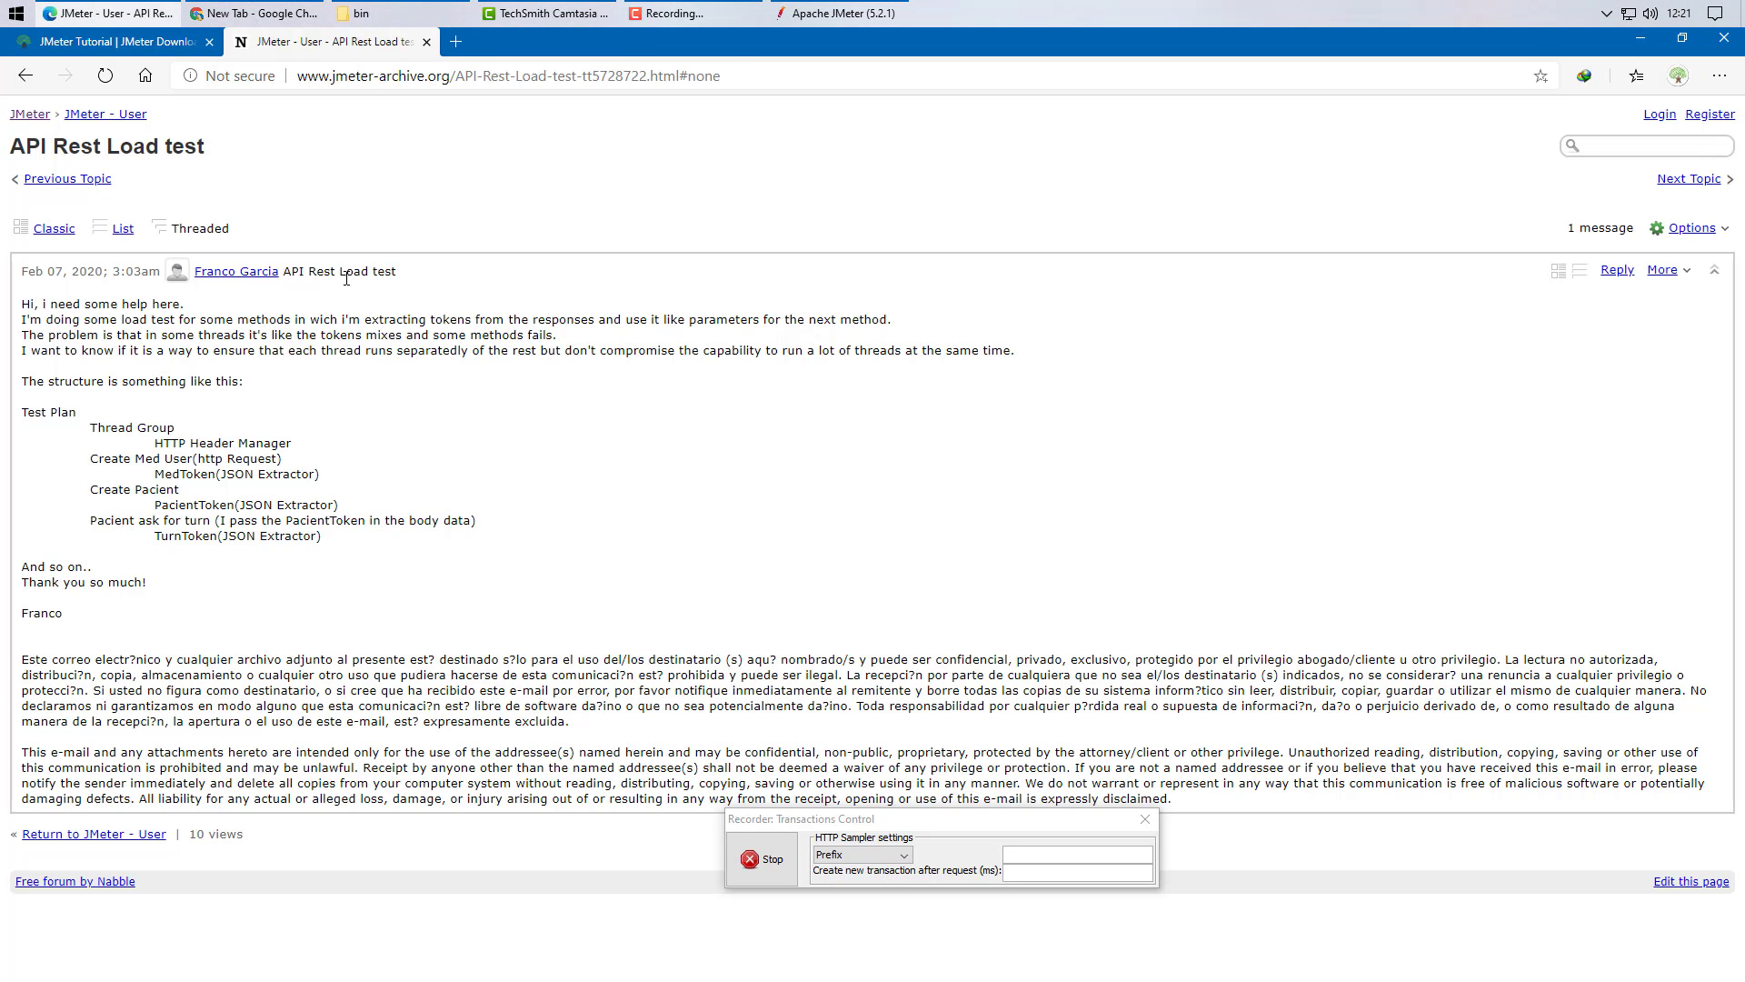
# Step: Switch to Chrome and load jmeter.apache.org while the recorder is running
pyautogui.click(241, 14)
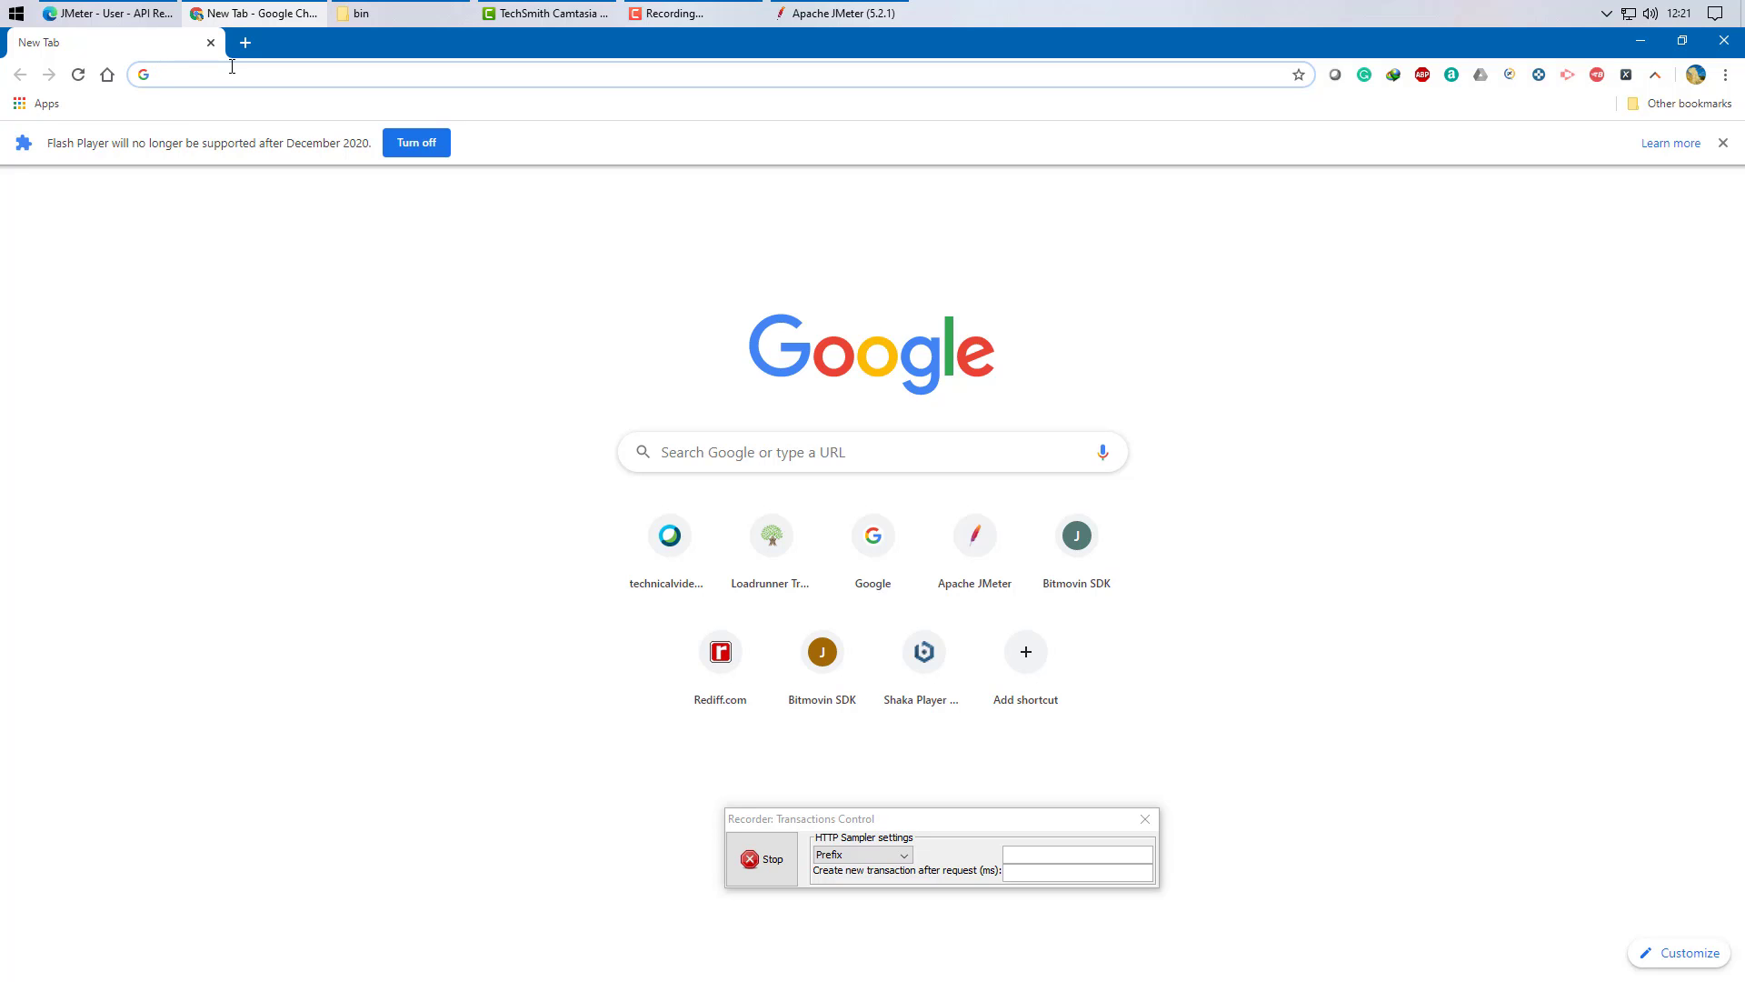
pyautogui.write('jmeter.apache.org')
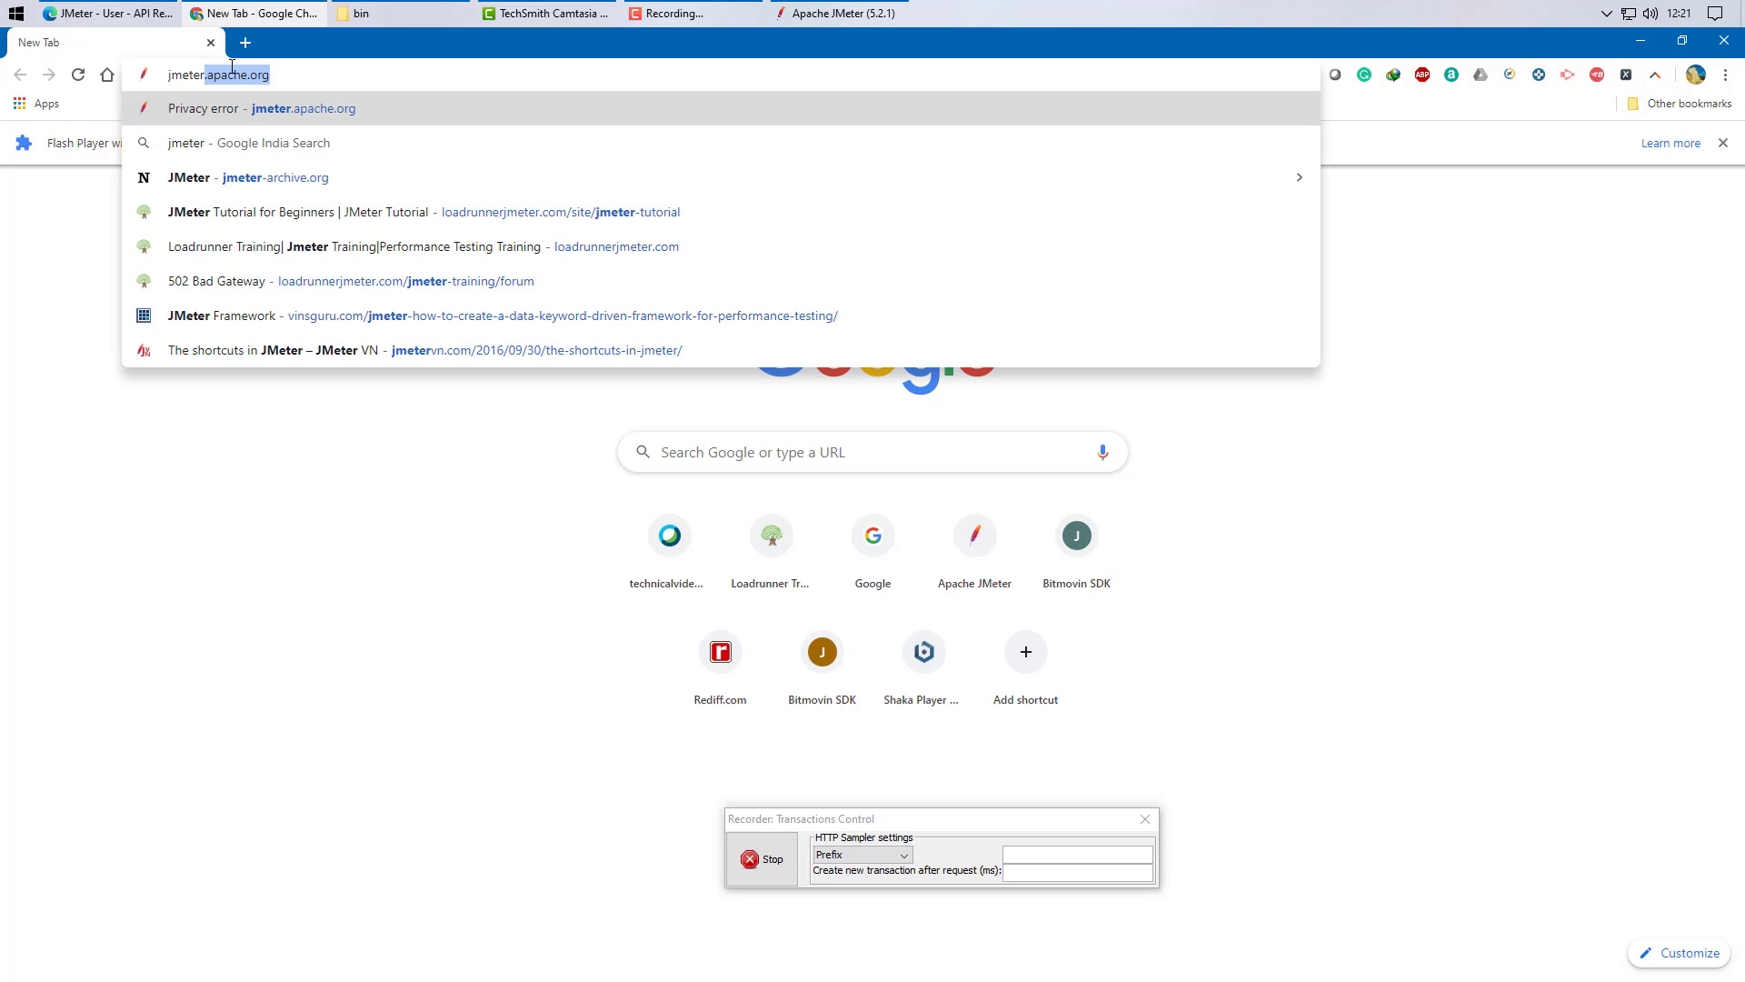
pyautogui.press('Right')
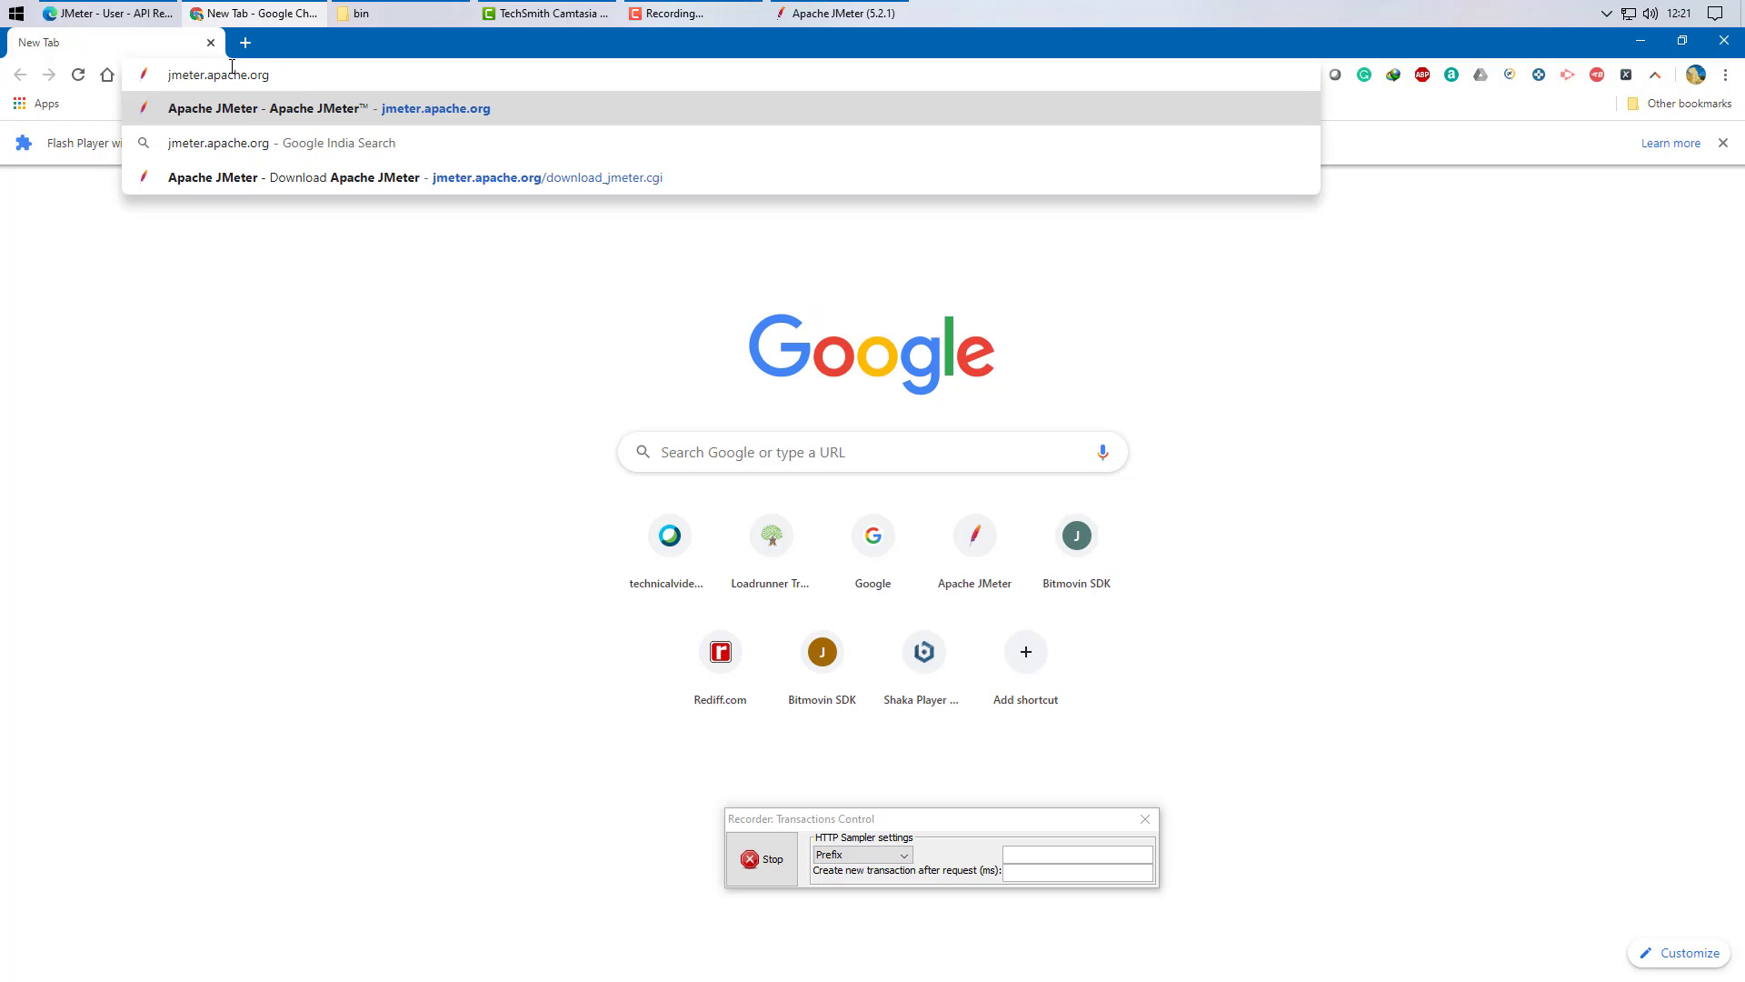
pyautogui.press('Return')
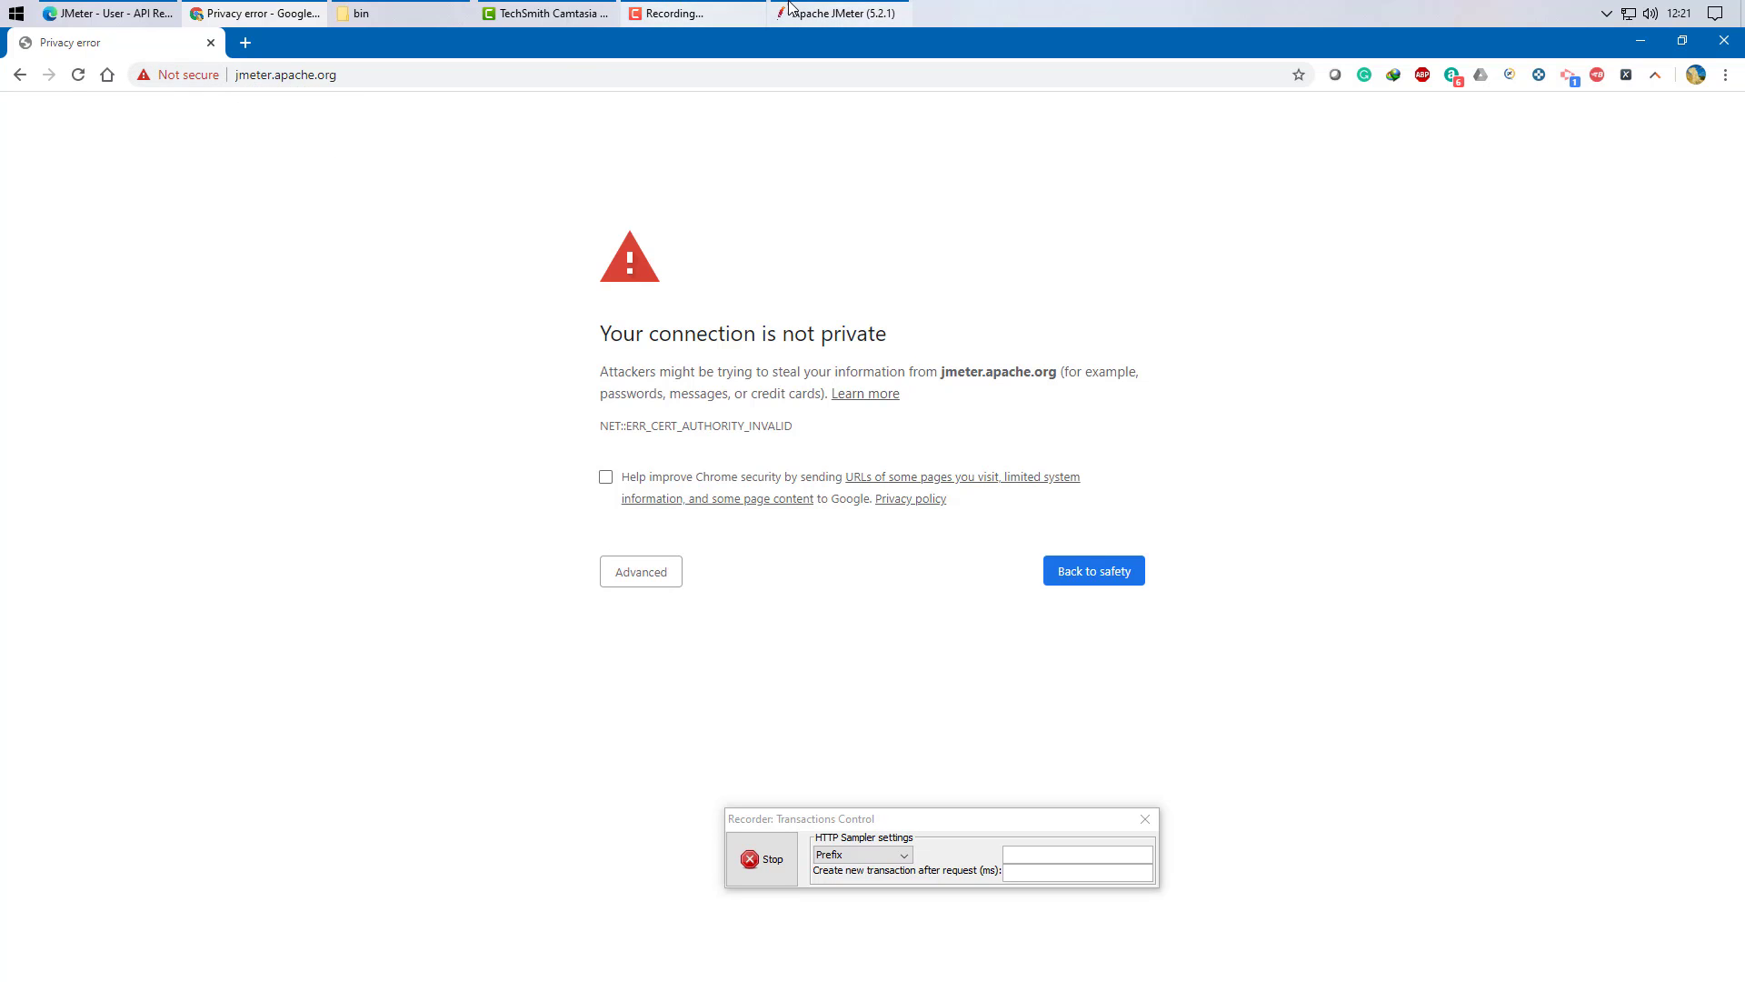
# Step: Switch to JMeter and compare the server names of the two newest recorded requests
pyautogui.click(841, 13)
pyautogui.click(83, 775)
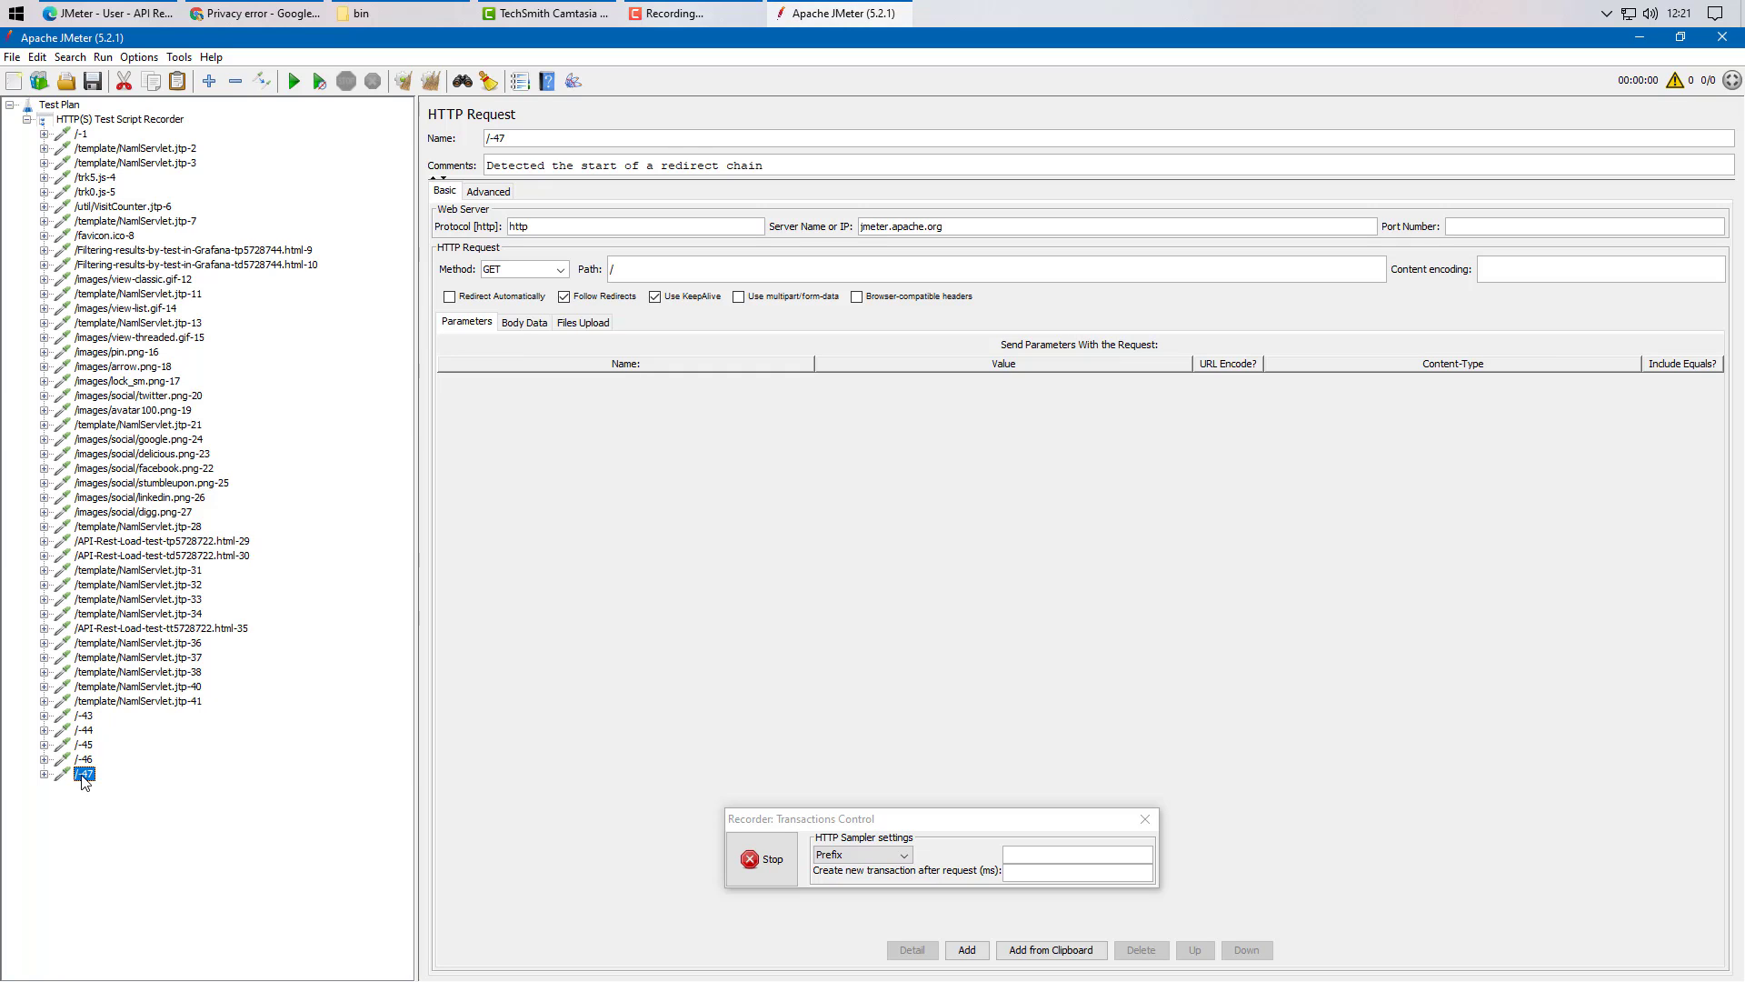
pyautogui.click(83, 763)
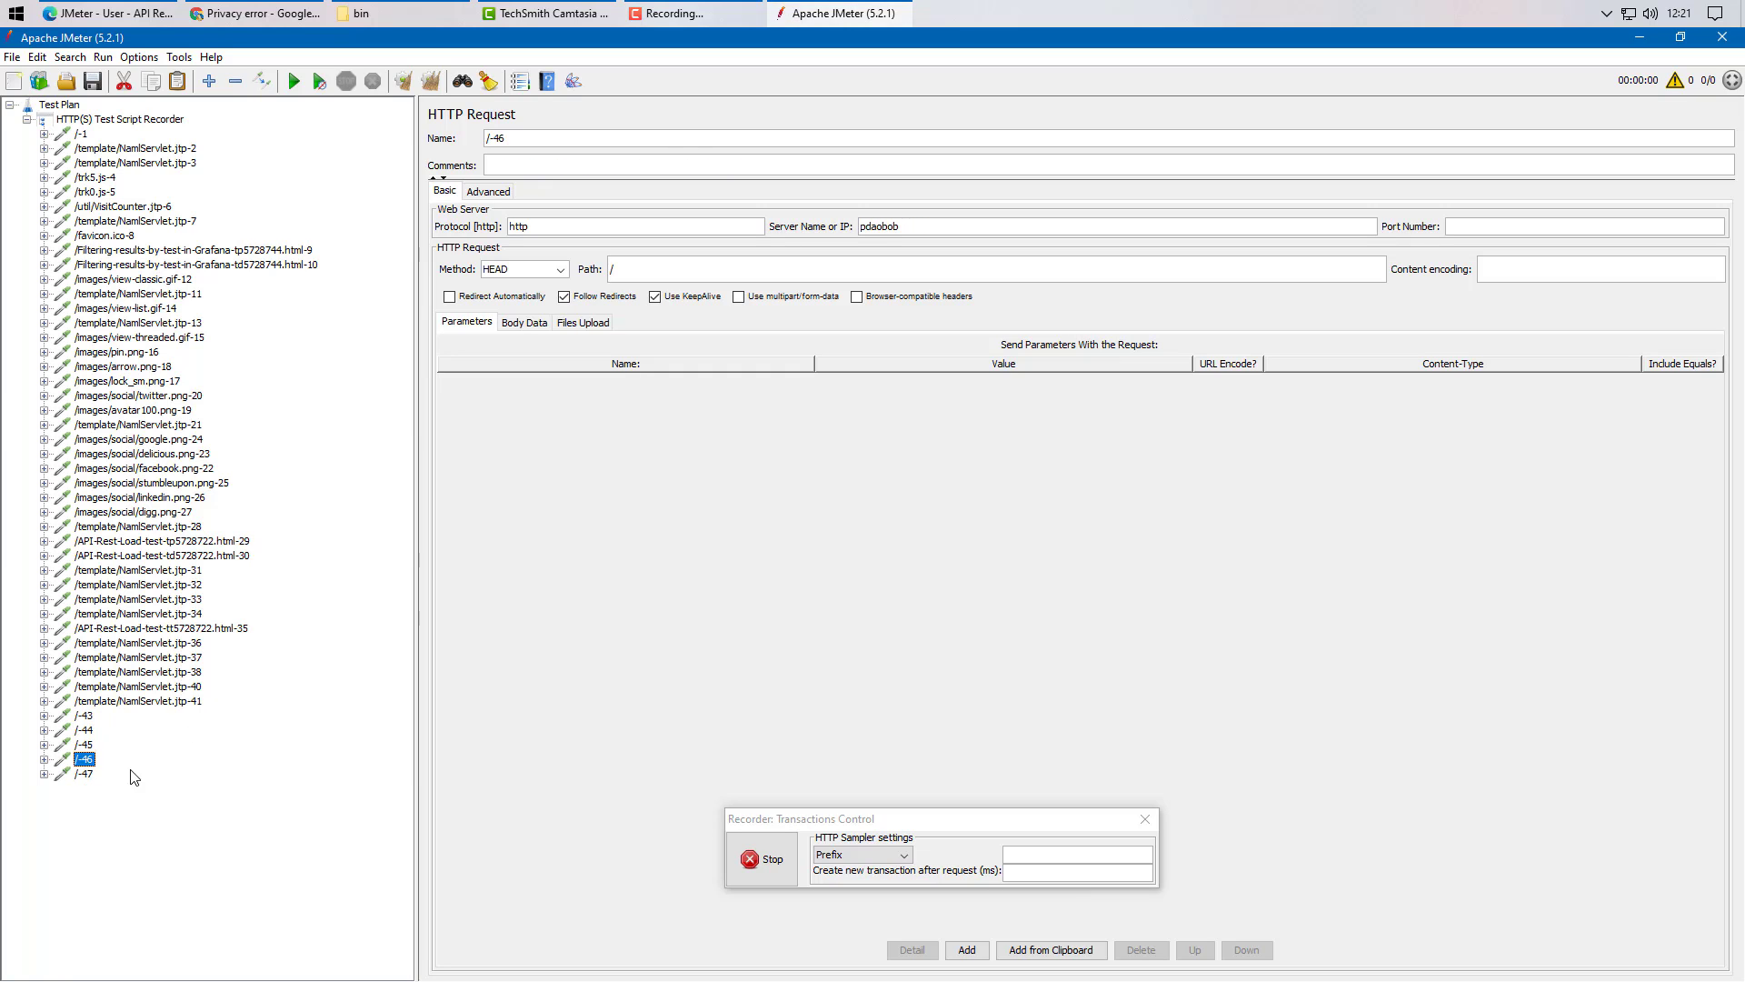
pyautogui.click(88, 774)
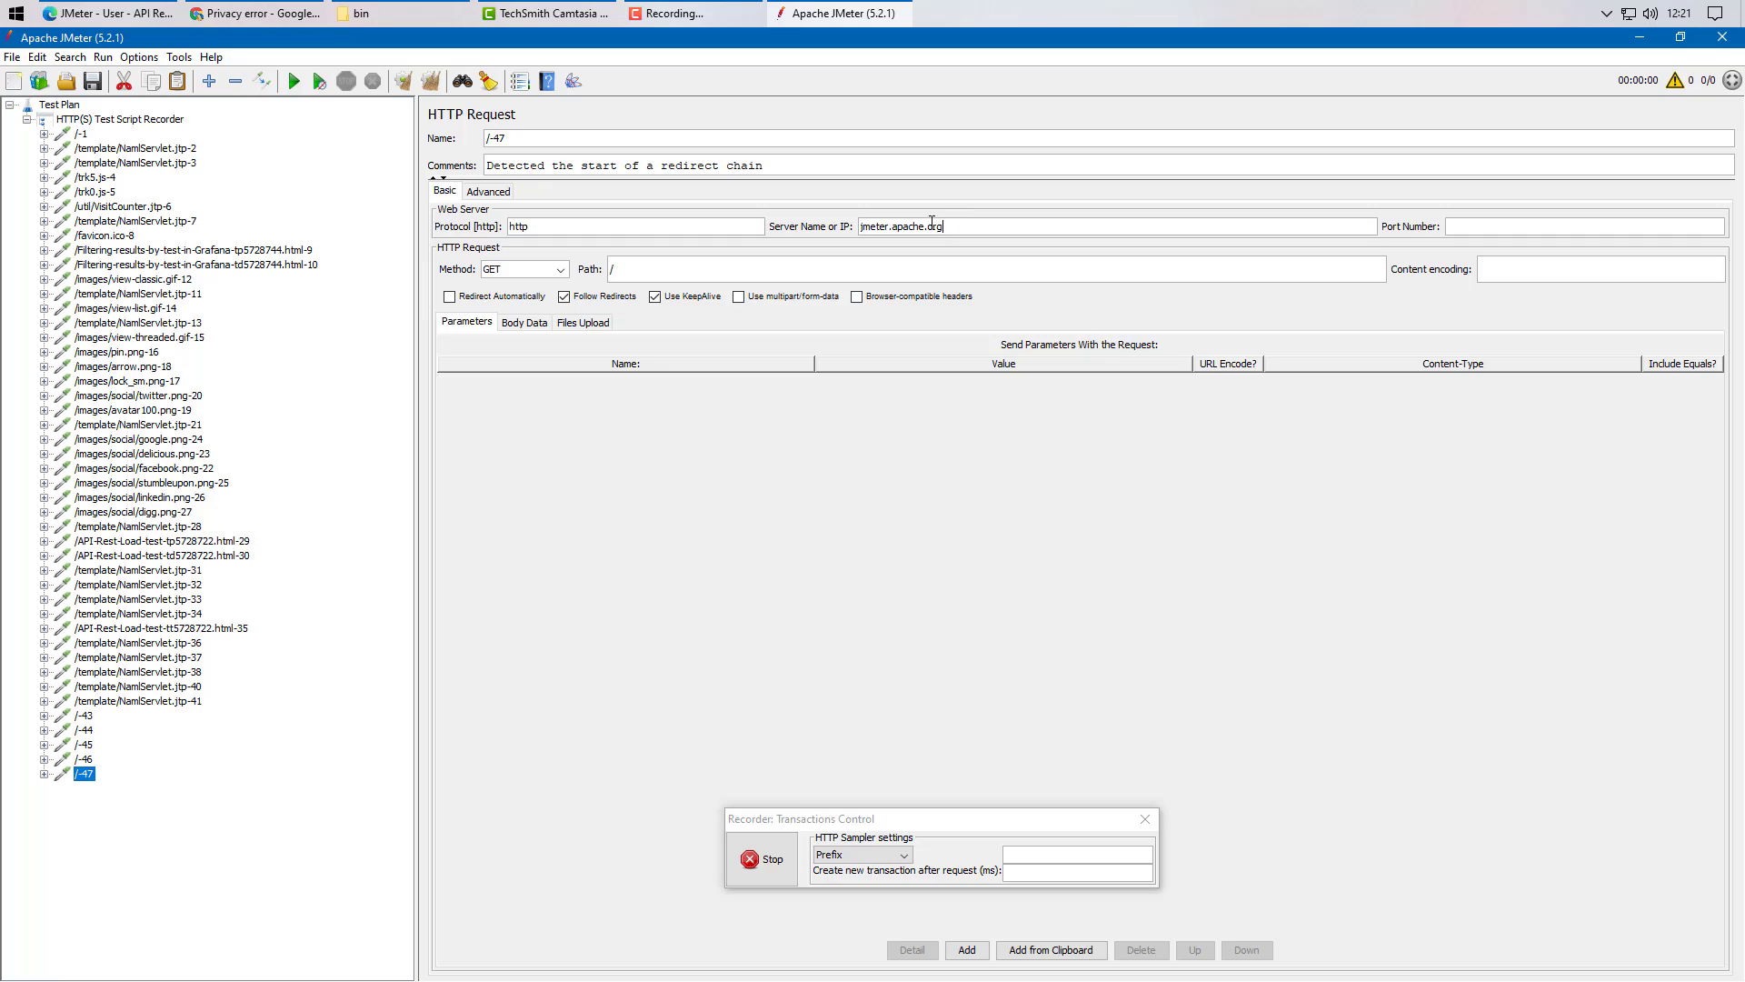
pyautogui.doubleClick(881, 220)
pyautogui.click(128, 702)
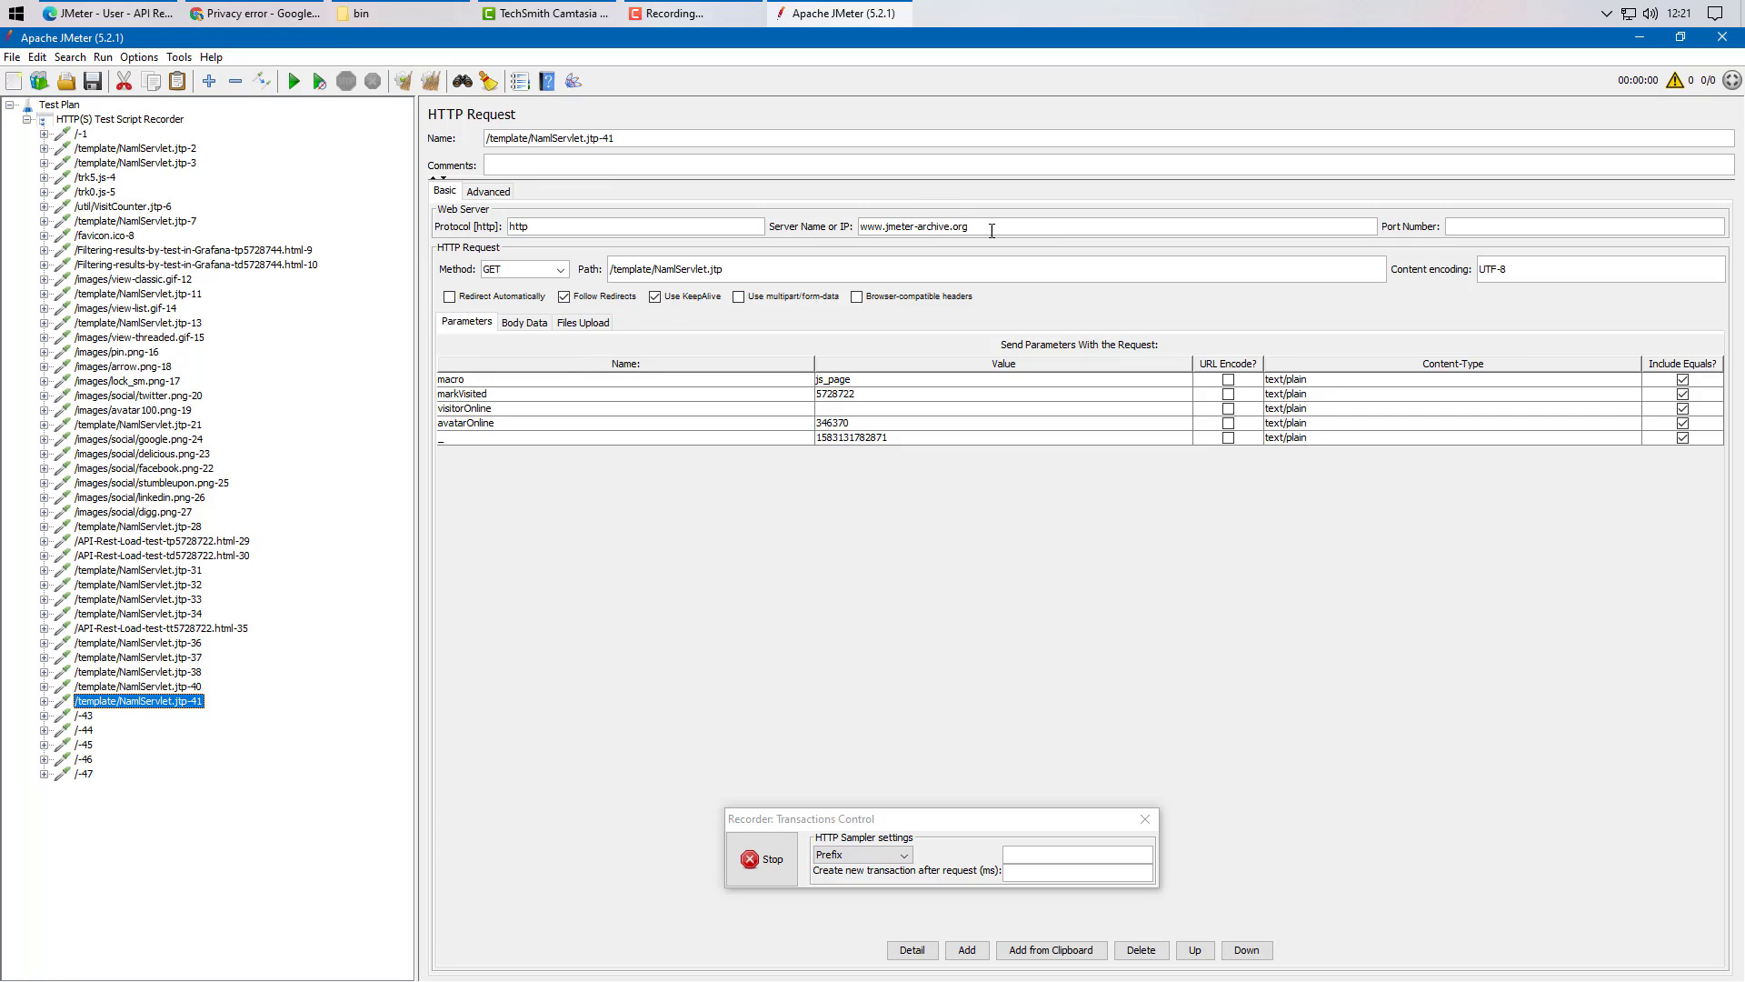
pyautogui.moveTo(989, 226); pyautogui.dragTo(830, 220)
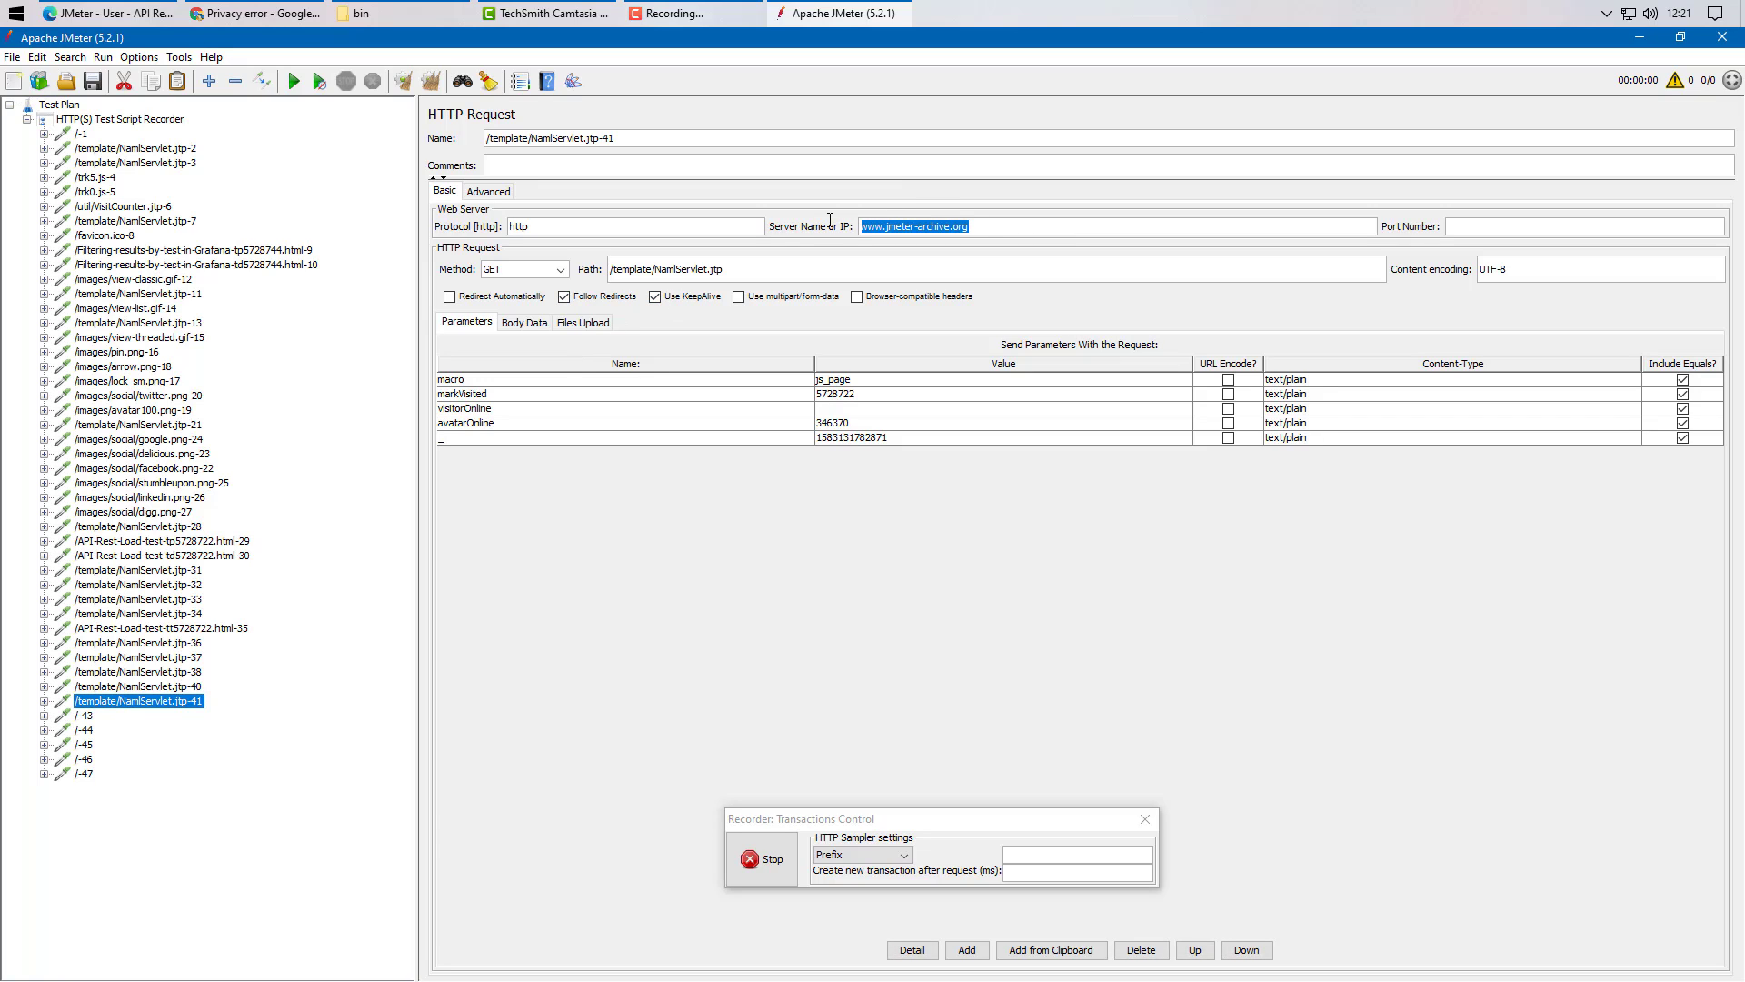
pyautogui.click(971, 226)
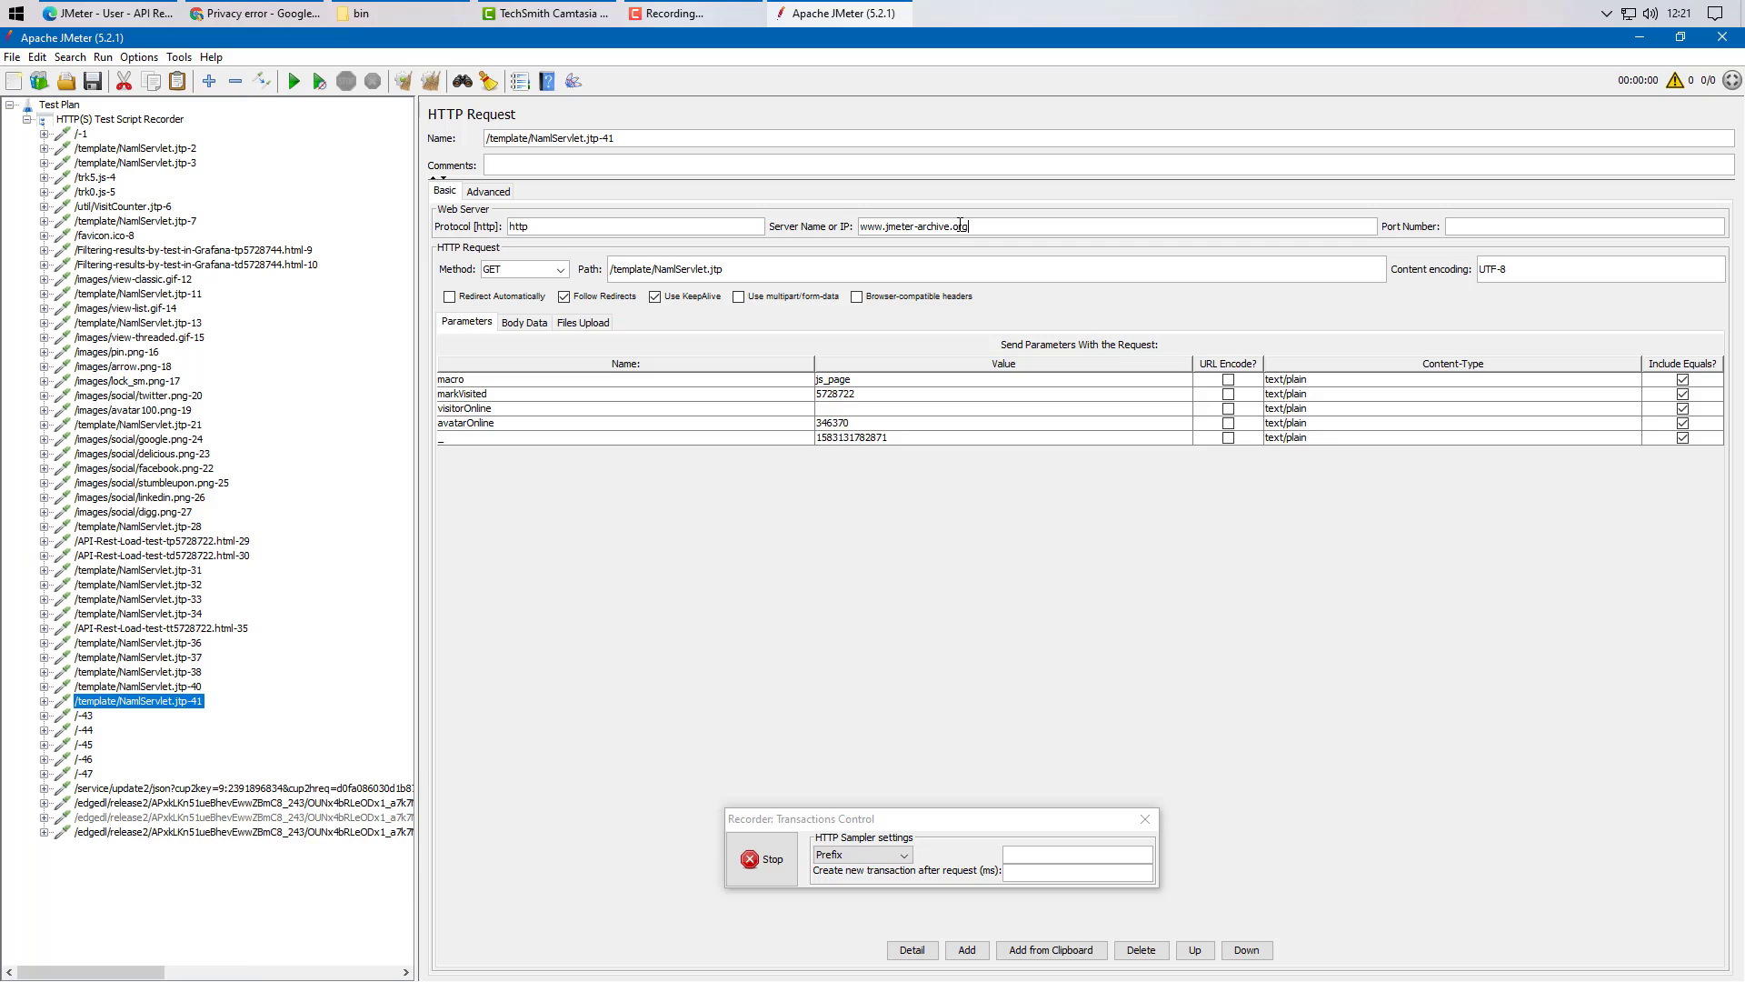
pyautogui.moveTo(972, 226); pyautogui.dragTo(846, 225)
pyautogui.hotkey('ctrl', 'c')
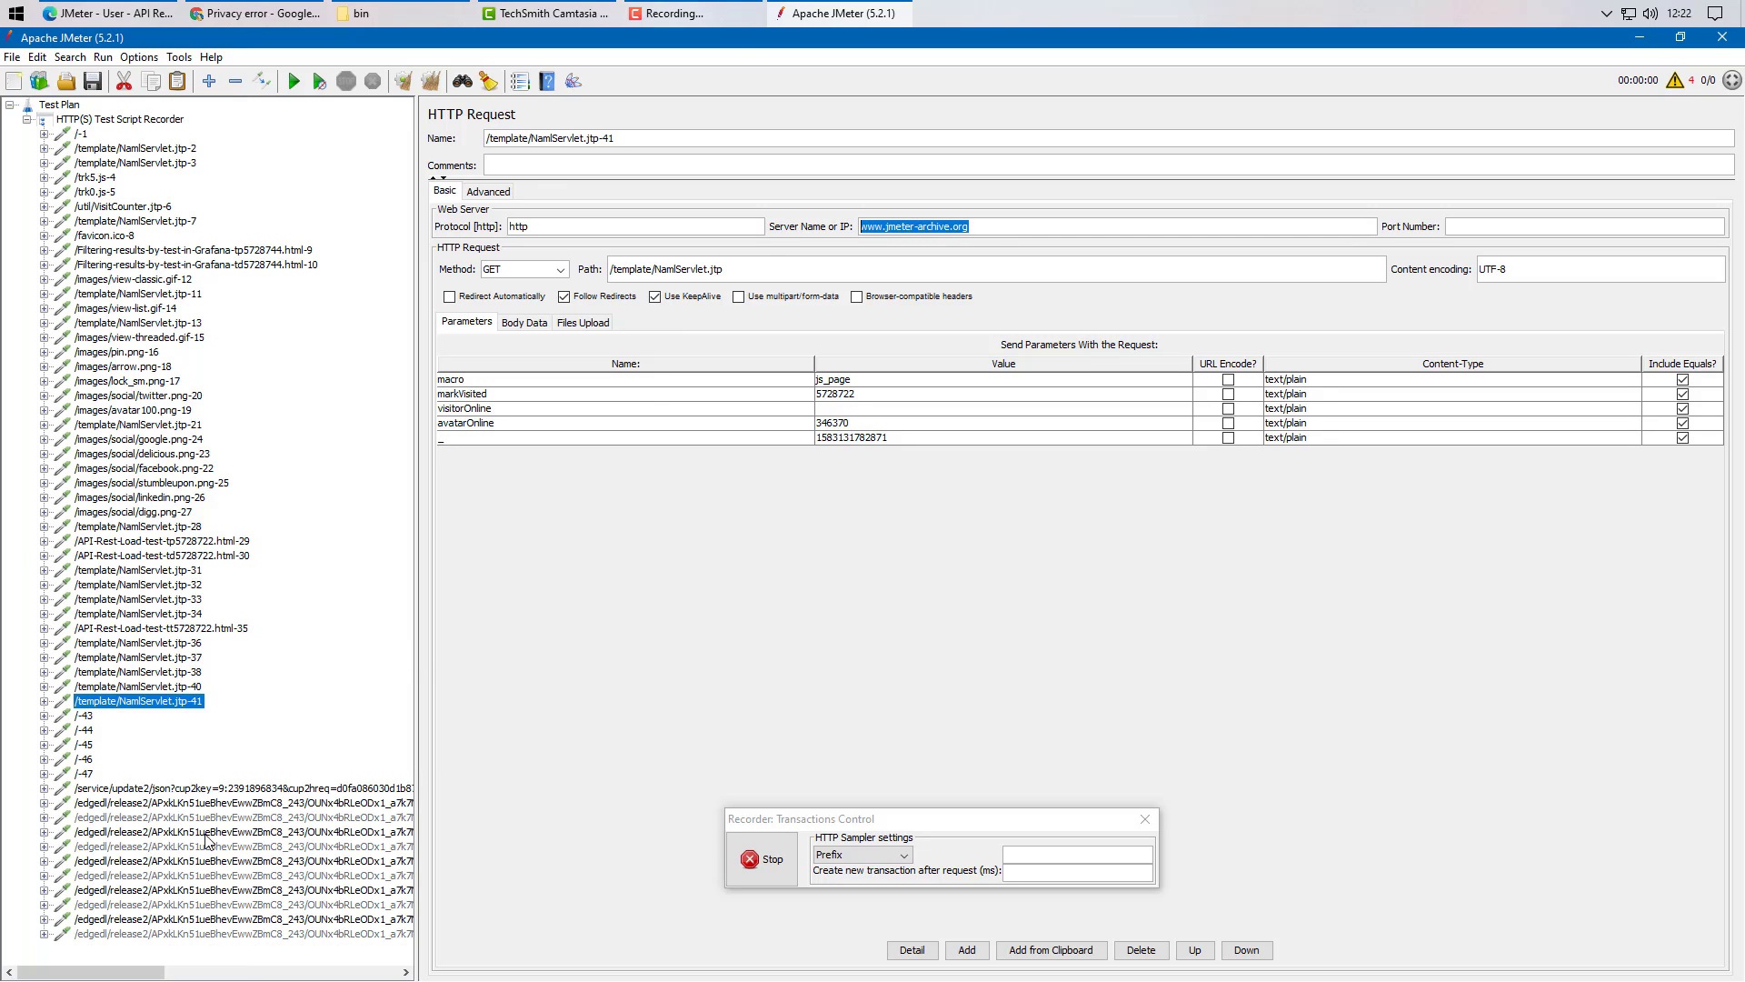
# Step: Examine the recorded /service/update2/json request's server and body data, and the background requests listed after it
pyautogui.click(191, 789)
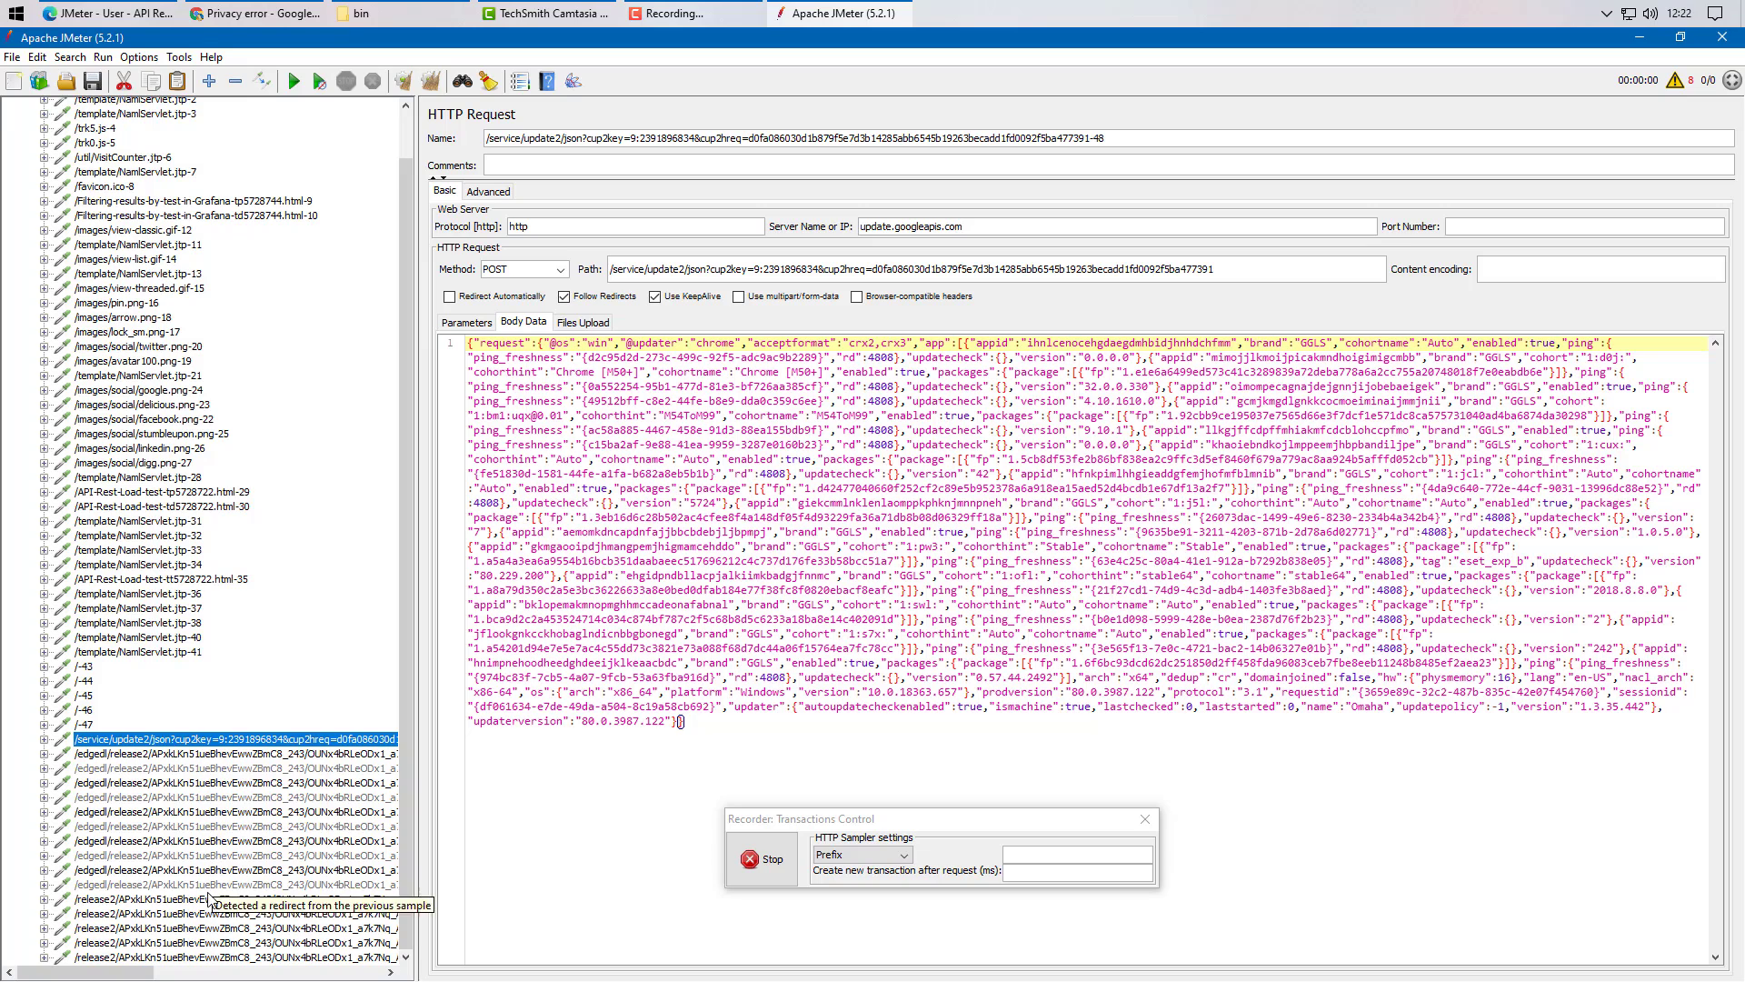
pyautogui.scroll(1, 211, 900)
pyautogui.scroll(-1, 211, 900)
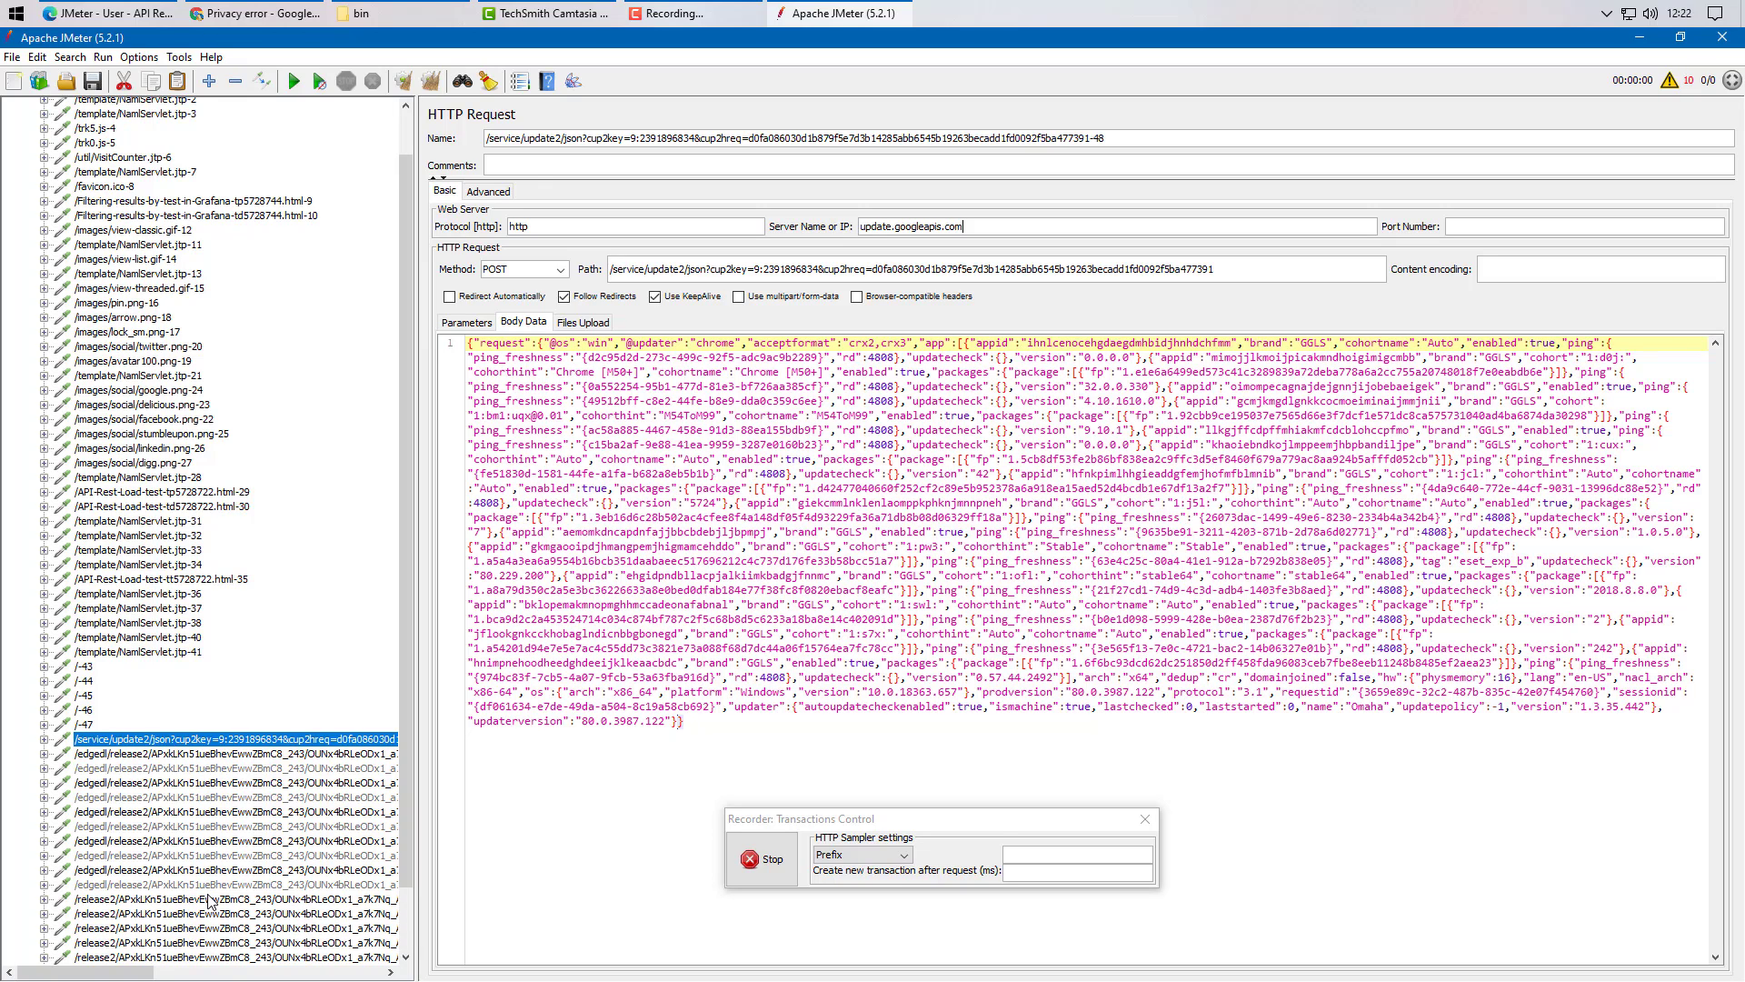
pyautogui.scroll(2, 36, 405)
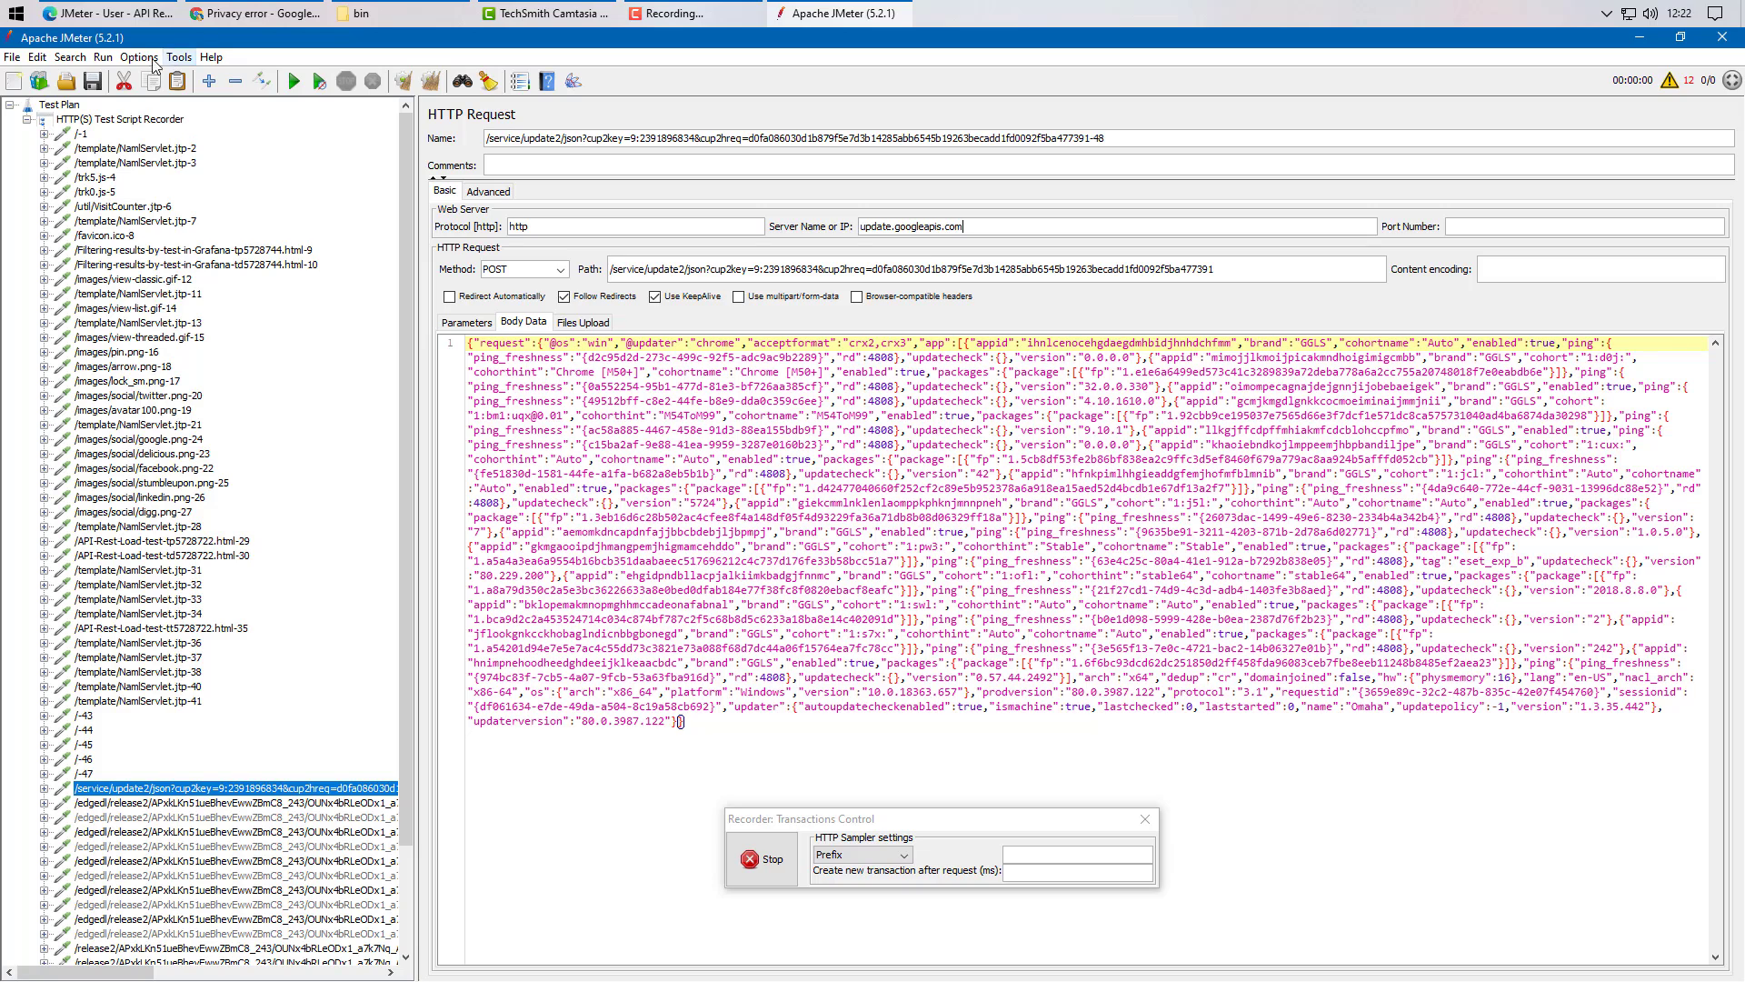
pyautogui.click(127, 120)
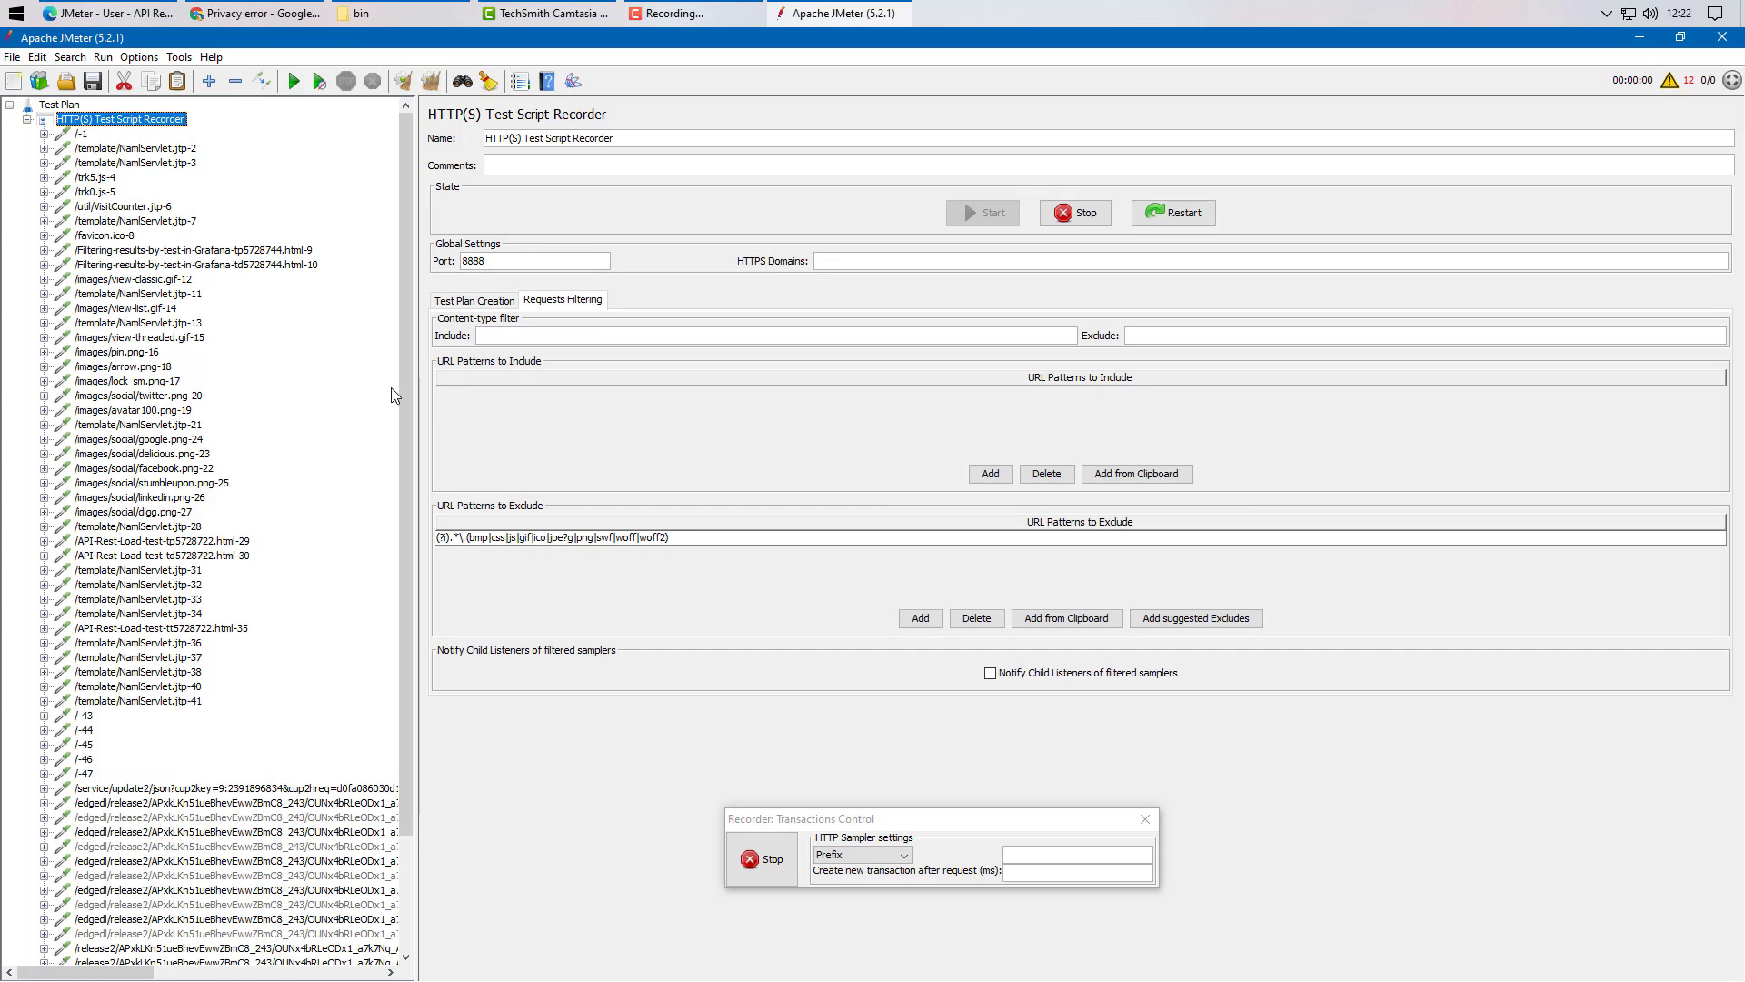
pyautogui.click(995, 476)
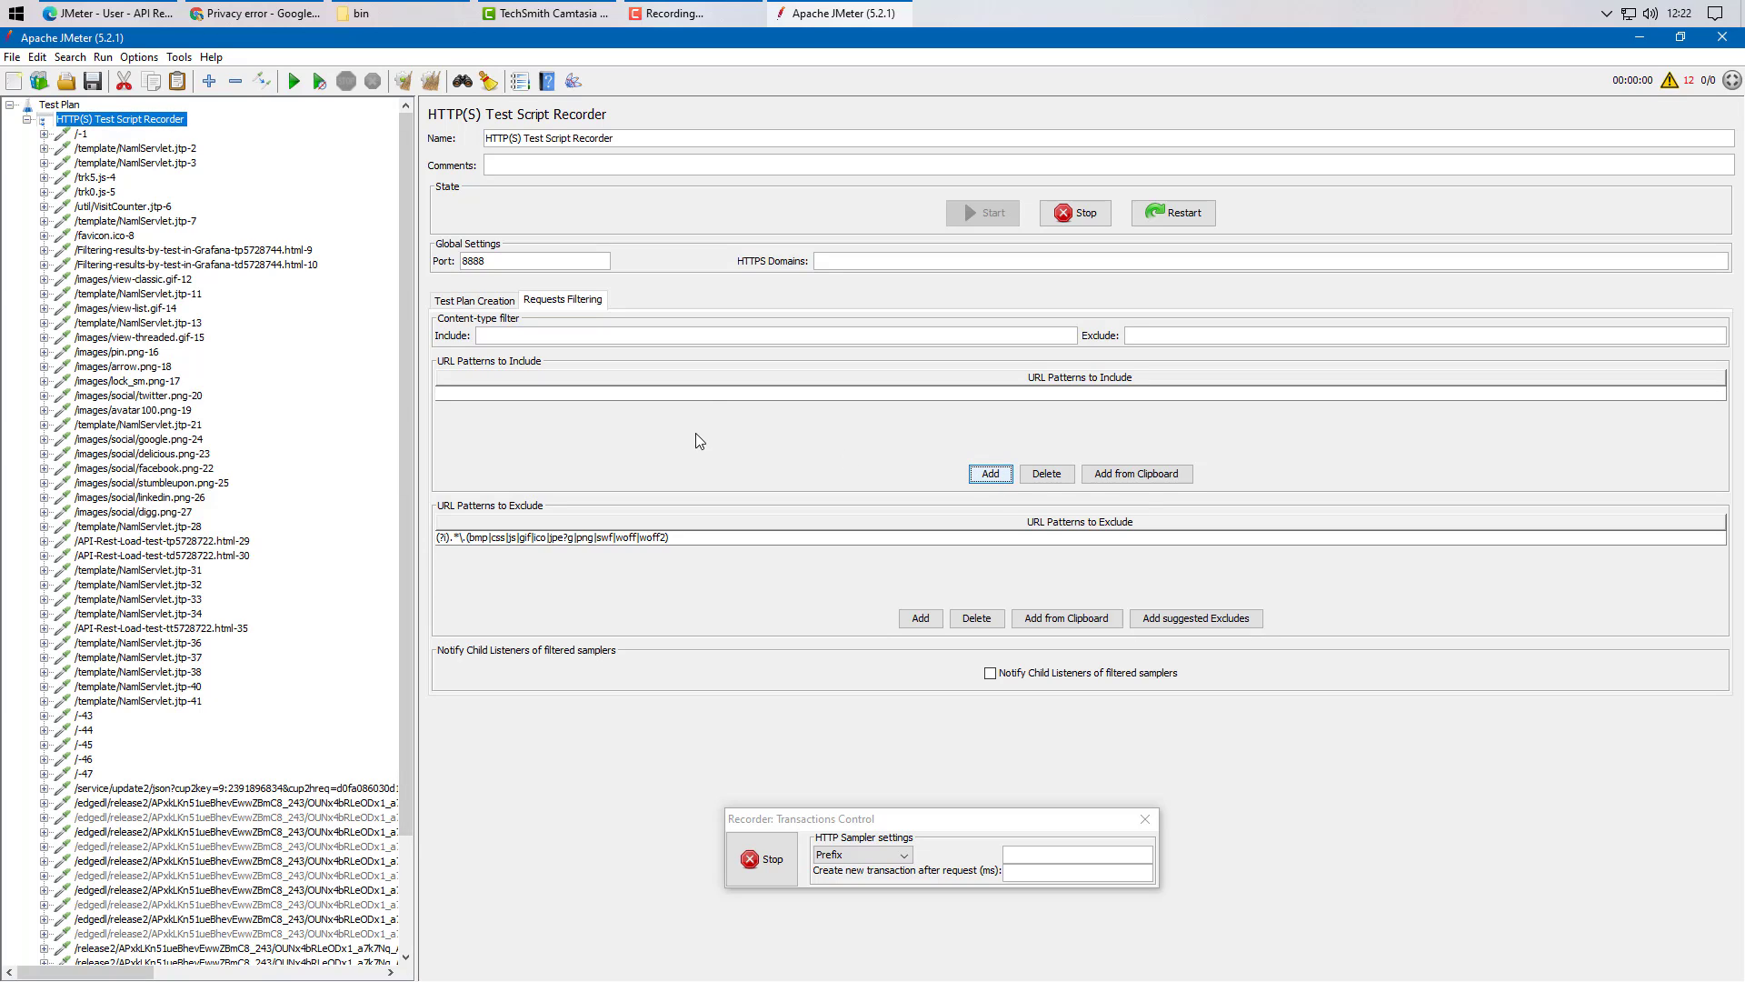
pyautogui.doubleClick(712, 389)
pyautogui.hotkey('ctrl', 'v')
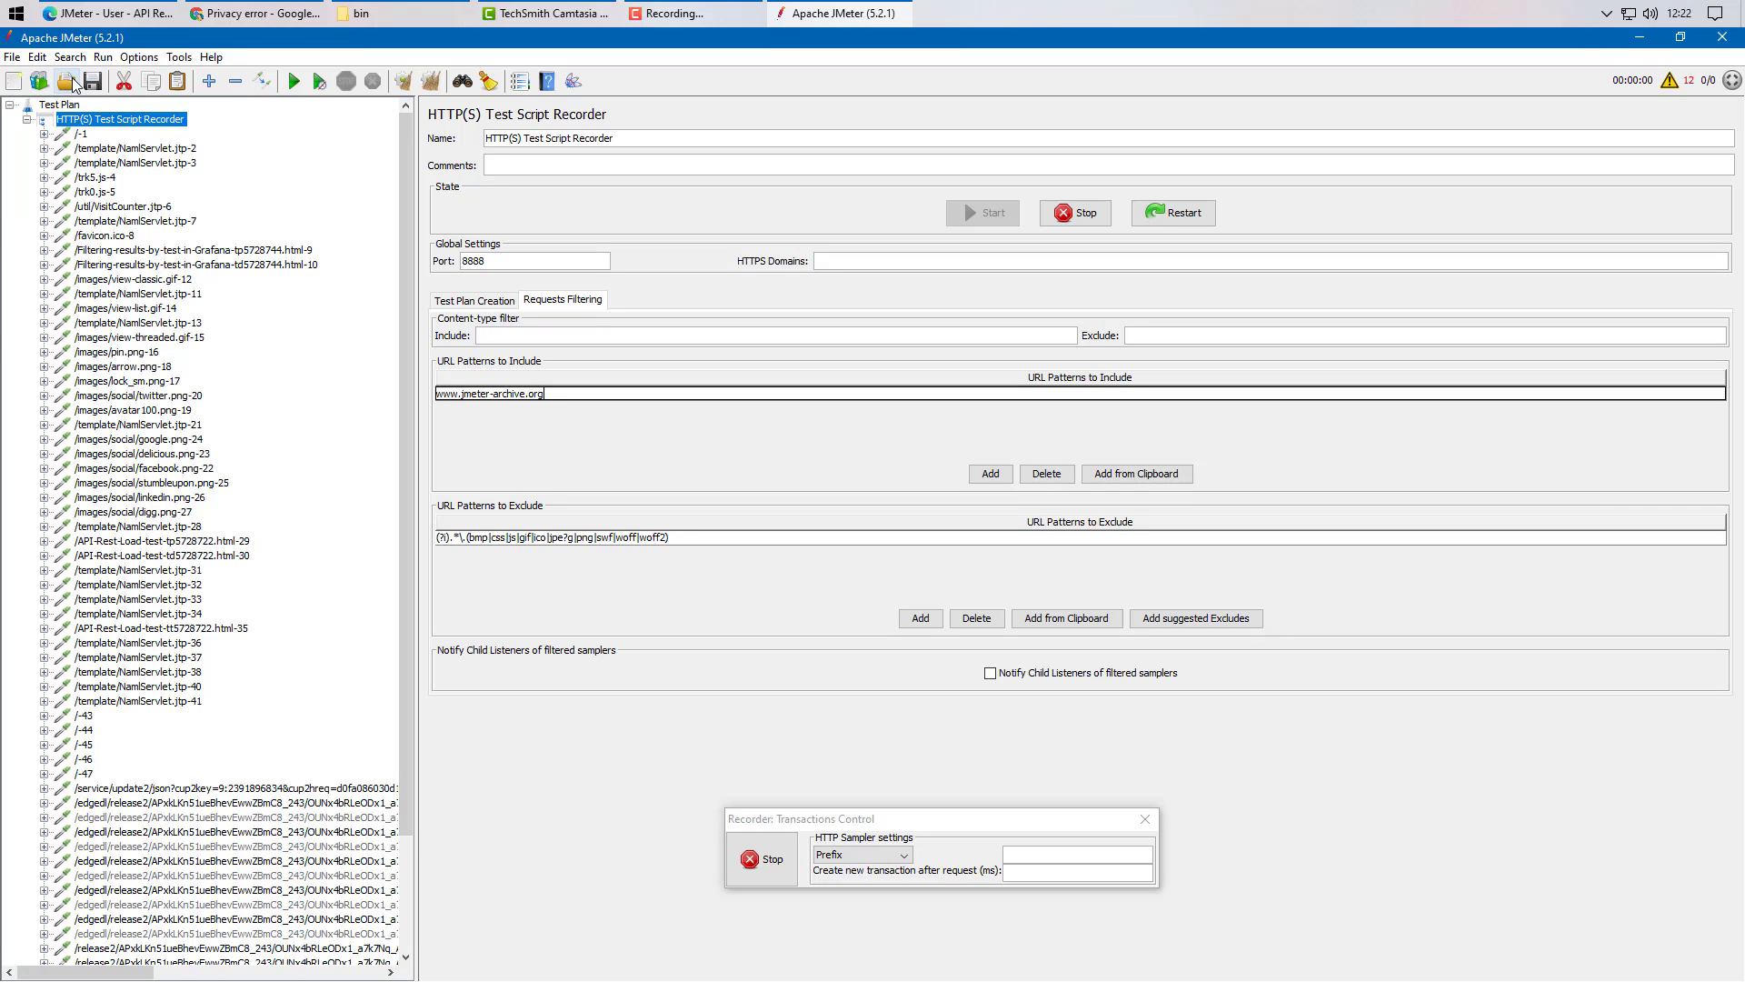
# Step: Switch to Edge, open the profile of the API Rest Load test post's author, and return to JMeter
pyautogui.click(114, 12)
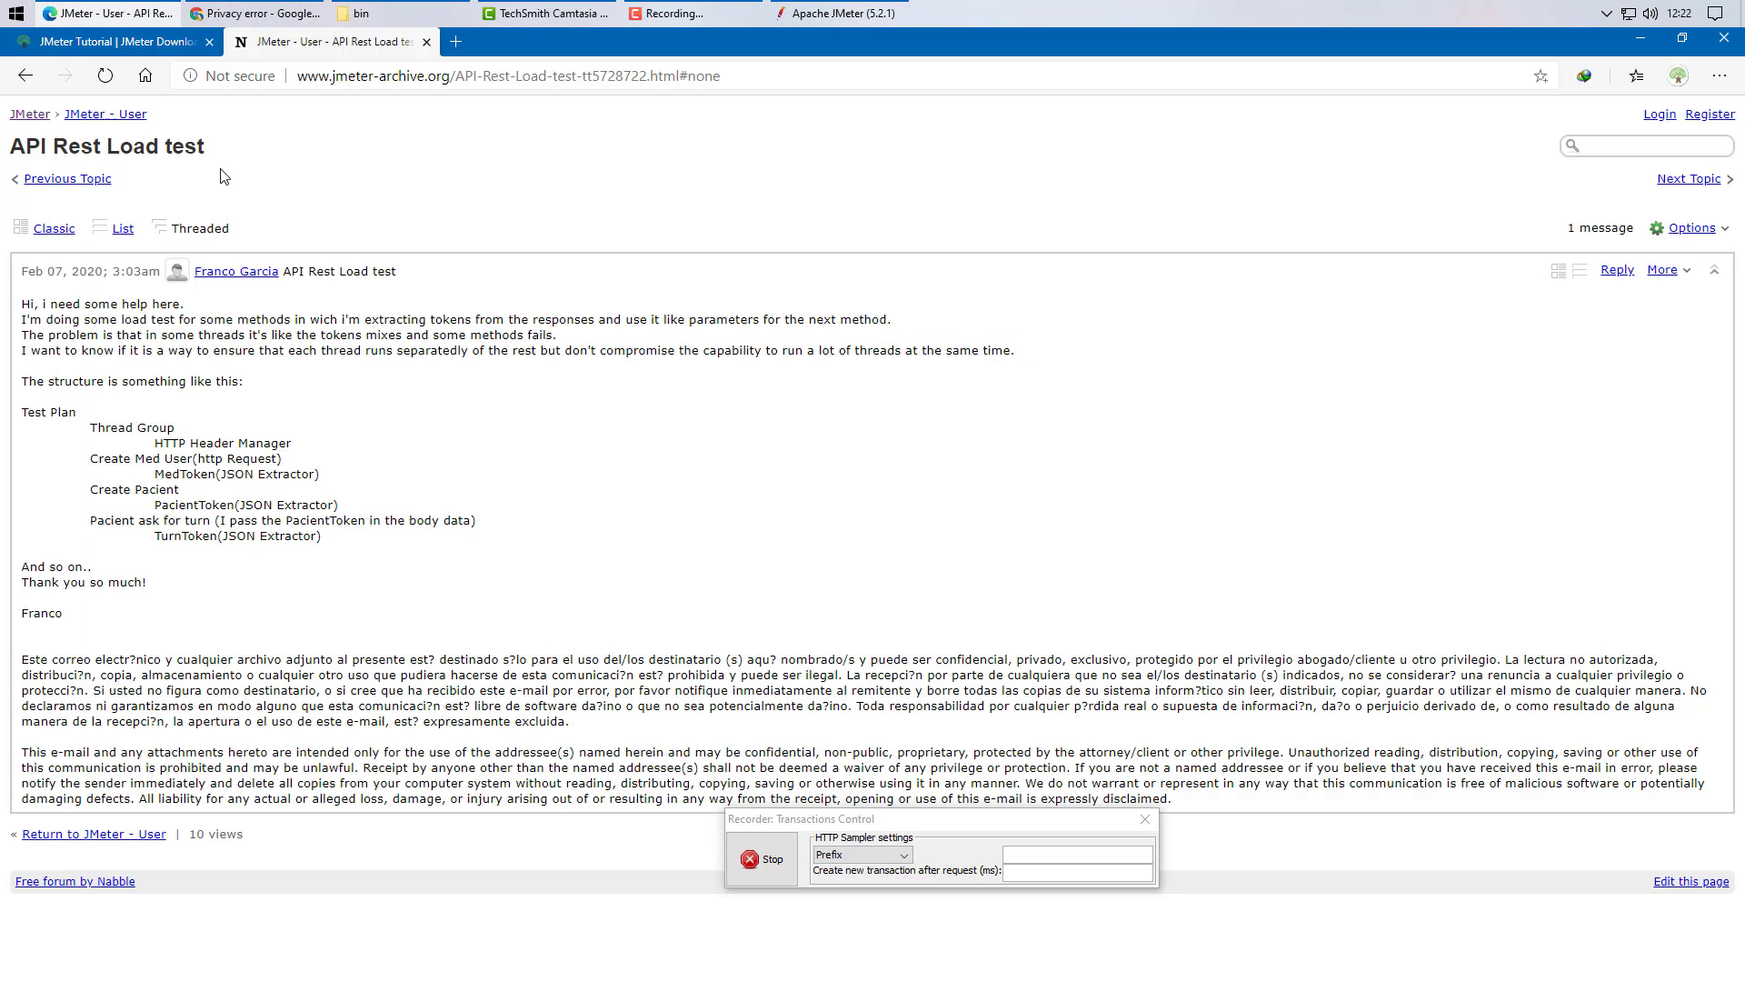
pyautogui.click(244, 273)
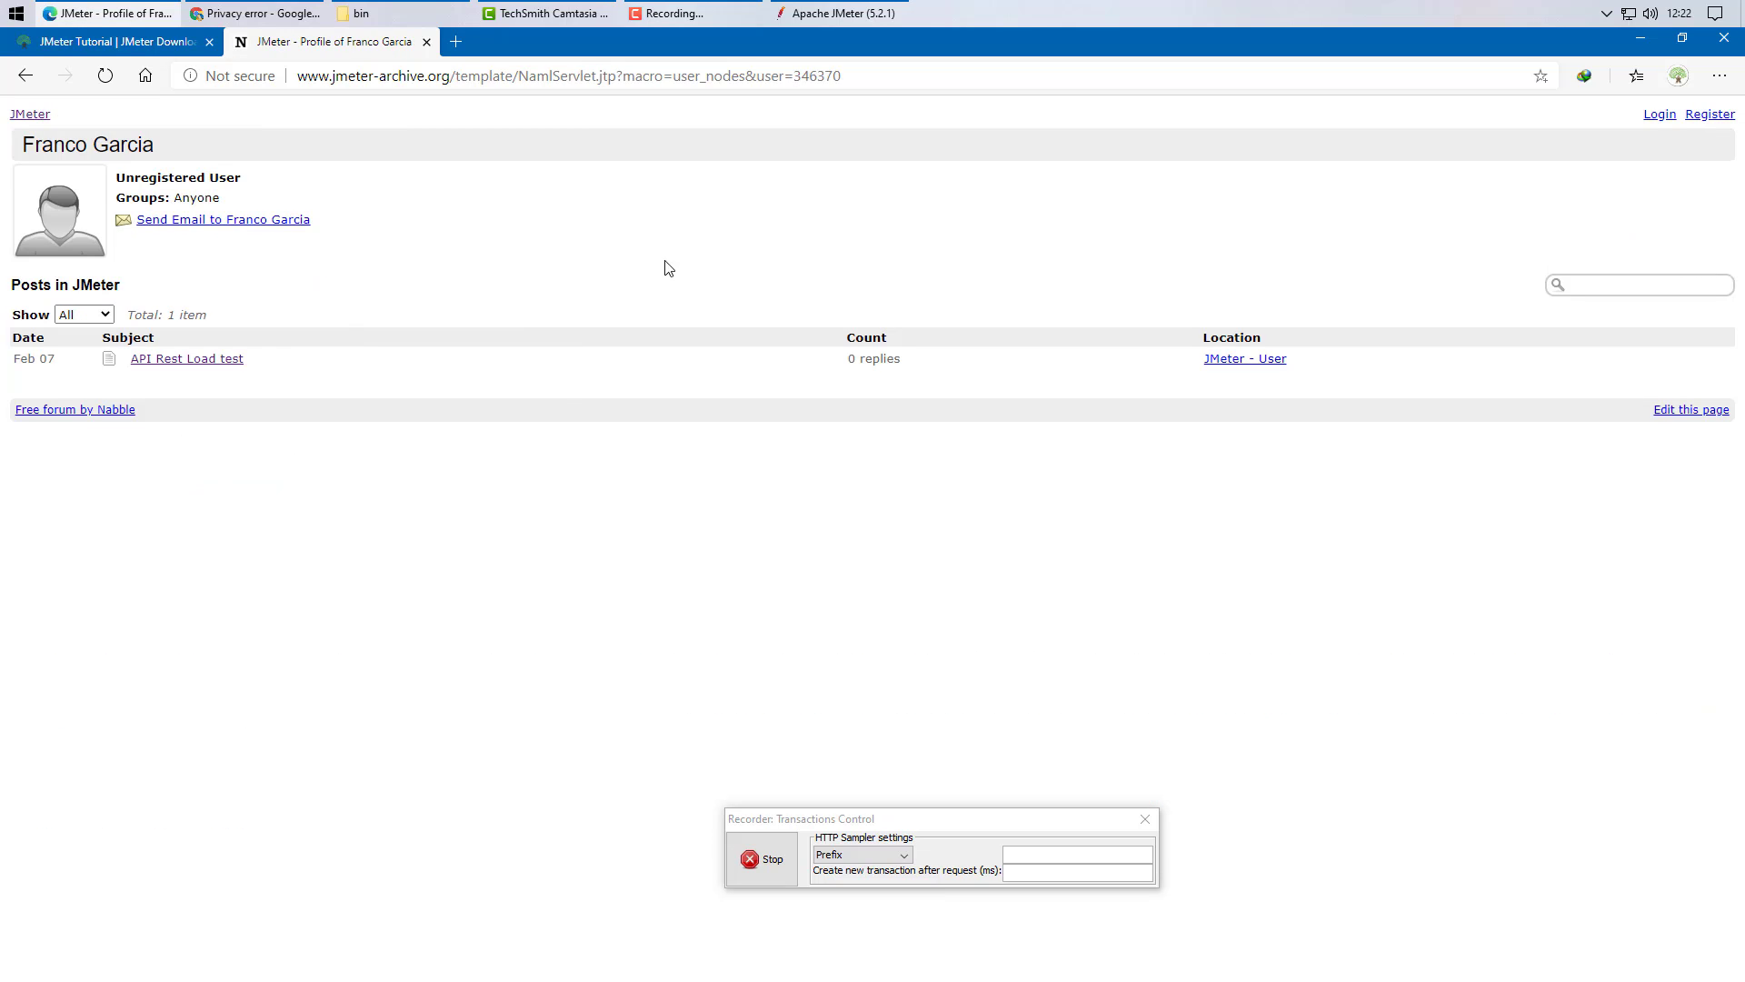
pyautogui.click(856, 11)
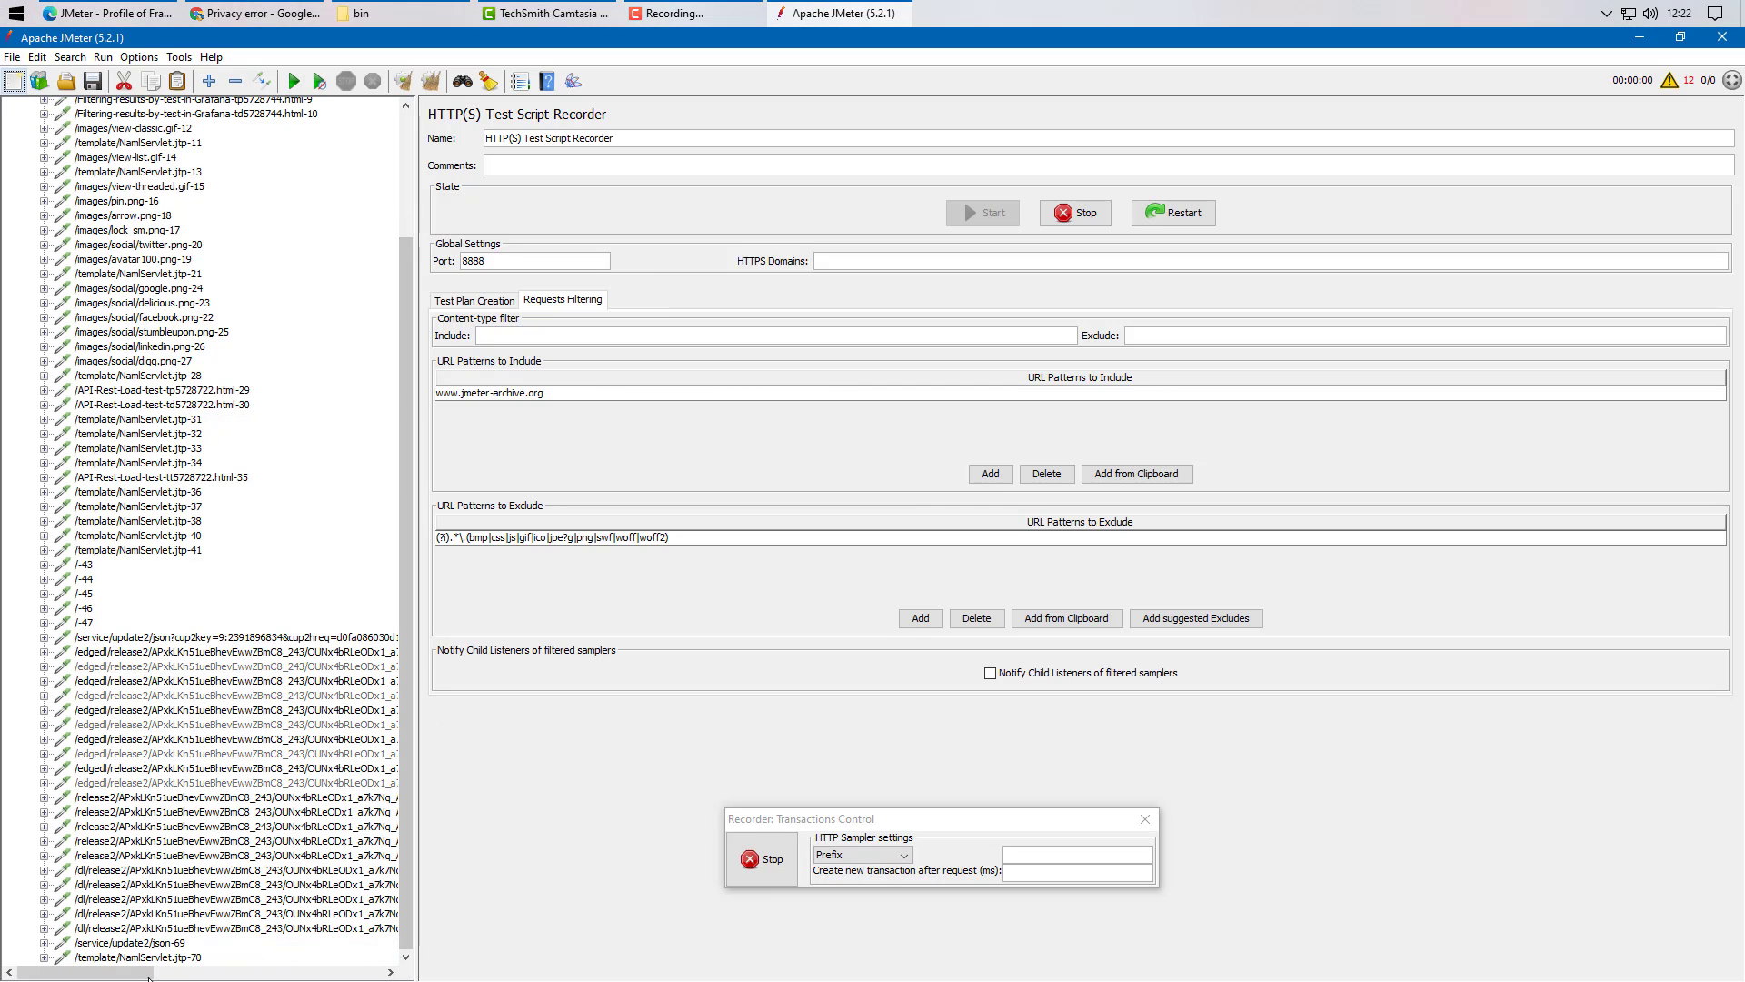
# Step: Inspect the newest recorded requests in JMeter and check the server name of the last one
pyautogui.click(132, 957)
pyautogui.click(132, 946)
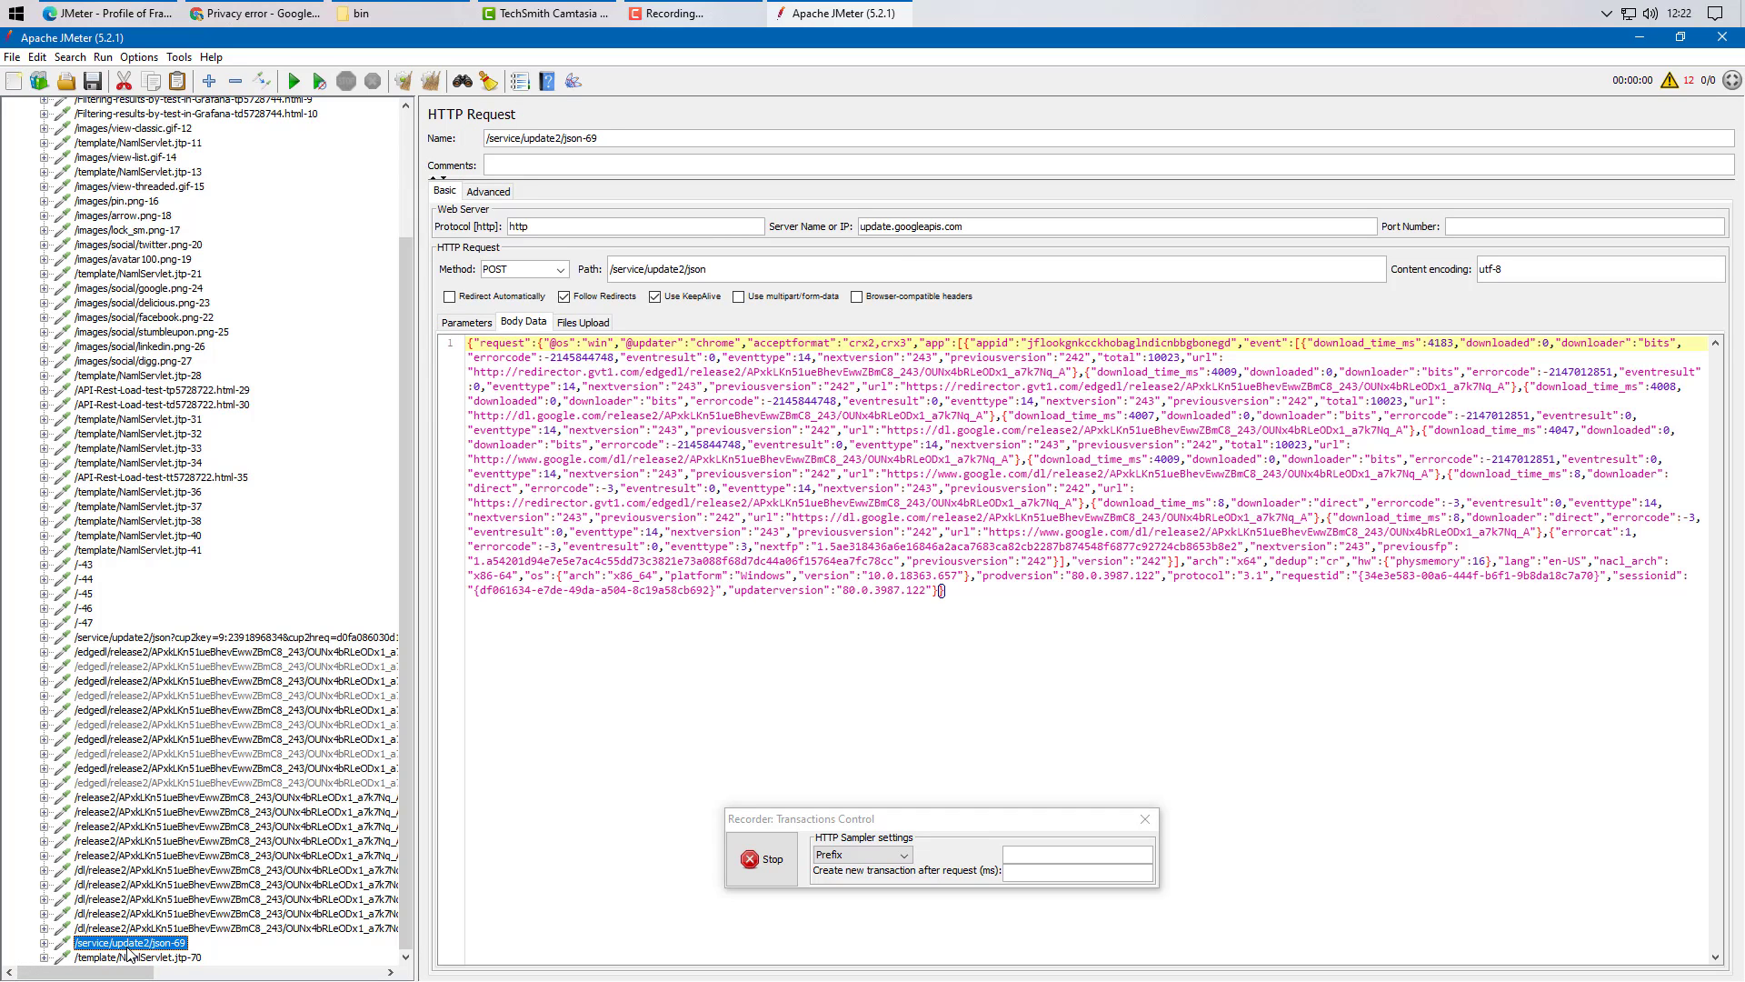
pyautogui.click(132, 914)
pyautogui.click(148, 960)
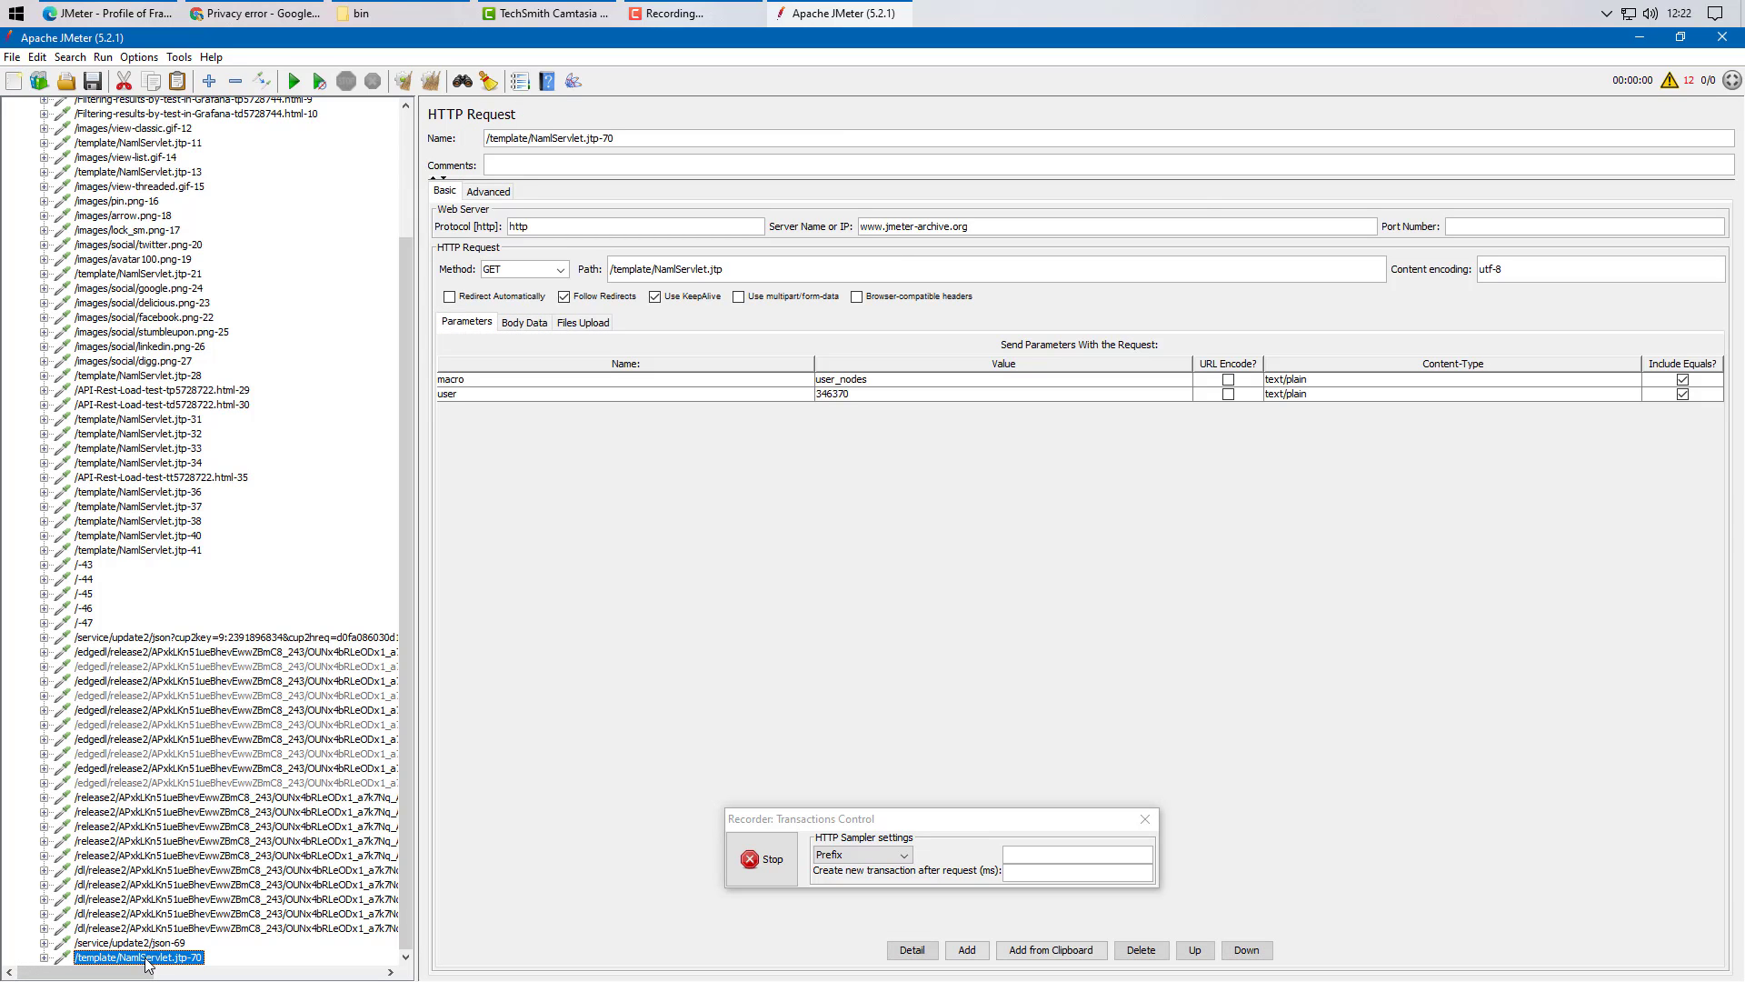
pyautogui.moveTo(971, 226); pyautogui.dragTo(830, 222)
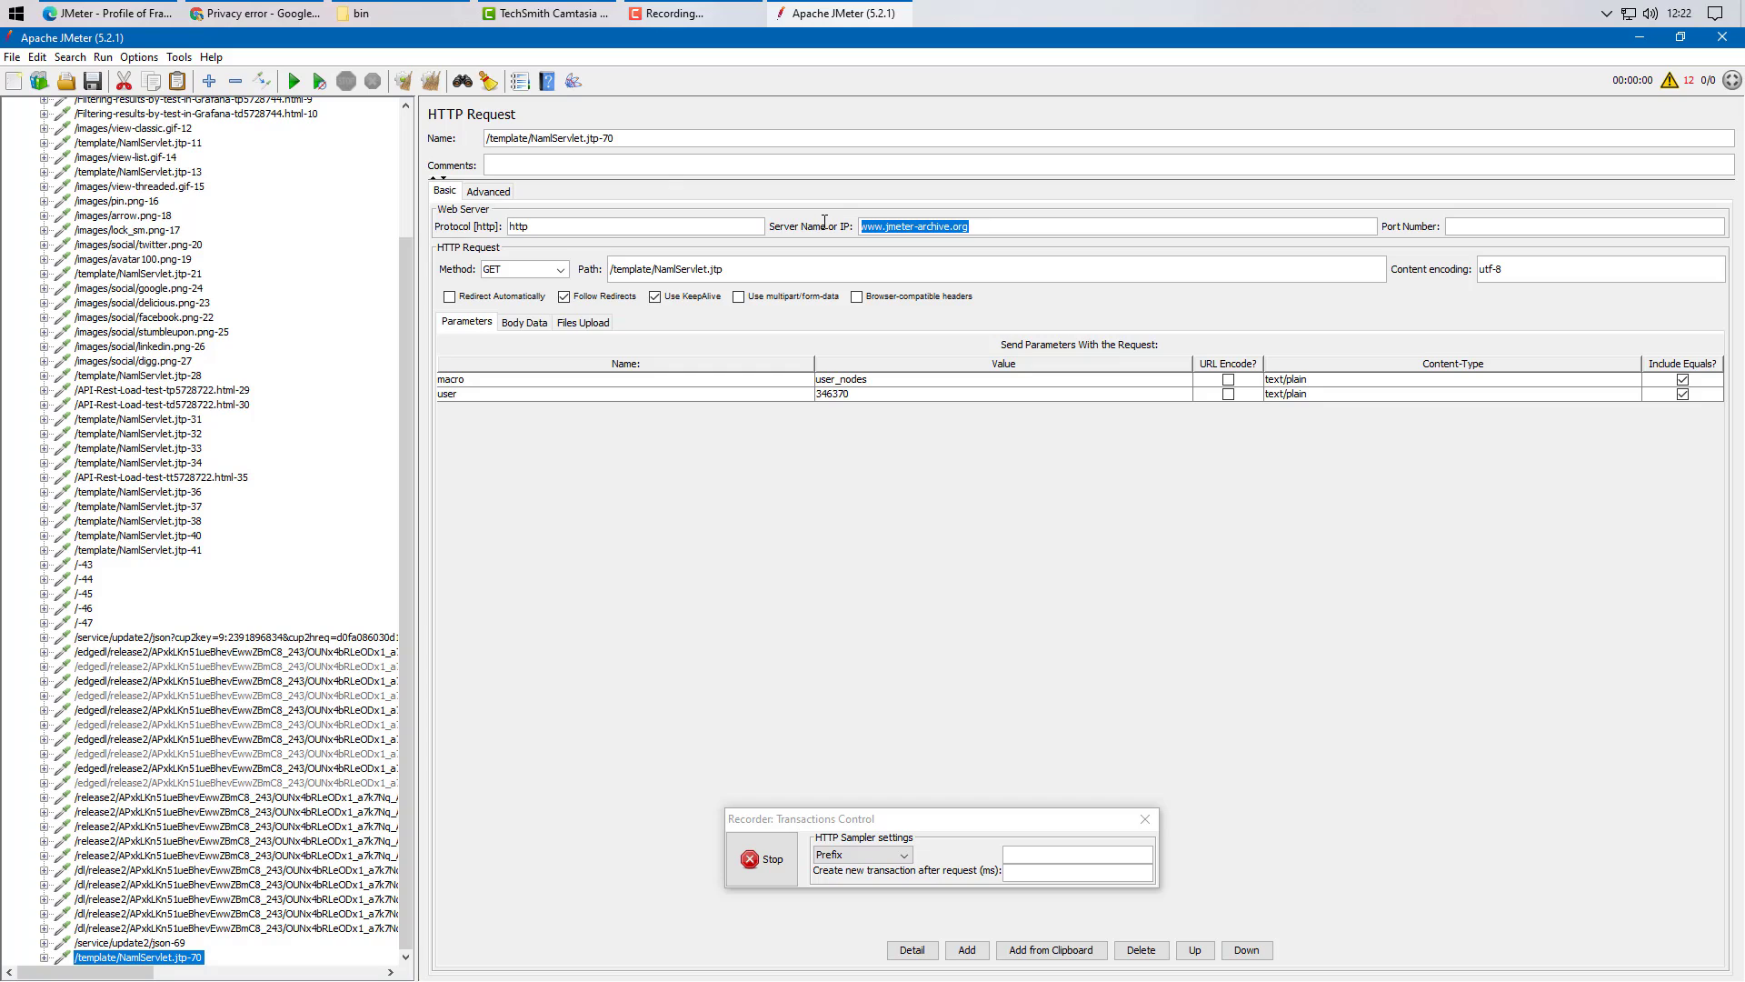
# Step: Switch to Edge, open the JMeter forum's main topic list, and return to JMeter
pyautogui.click(255, 13)
pyautogui.click(126, 15)
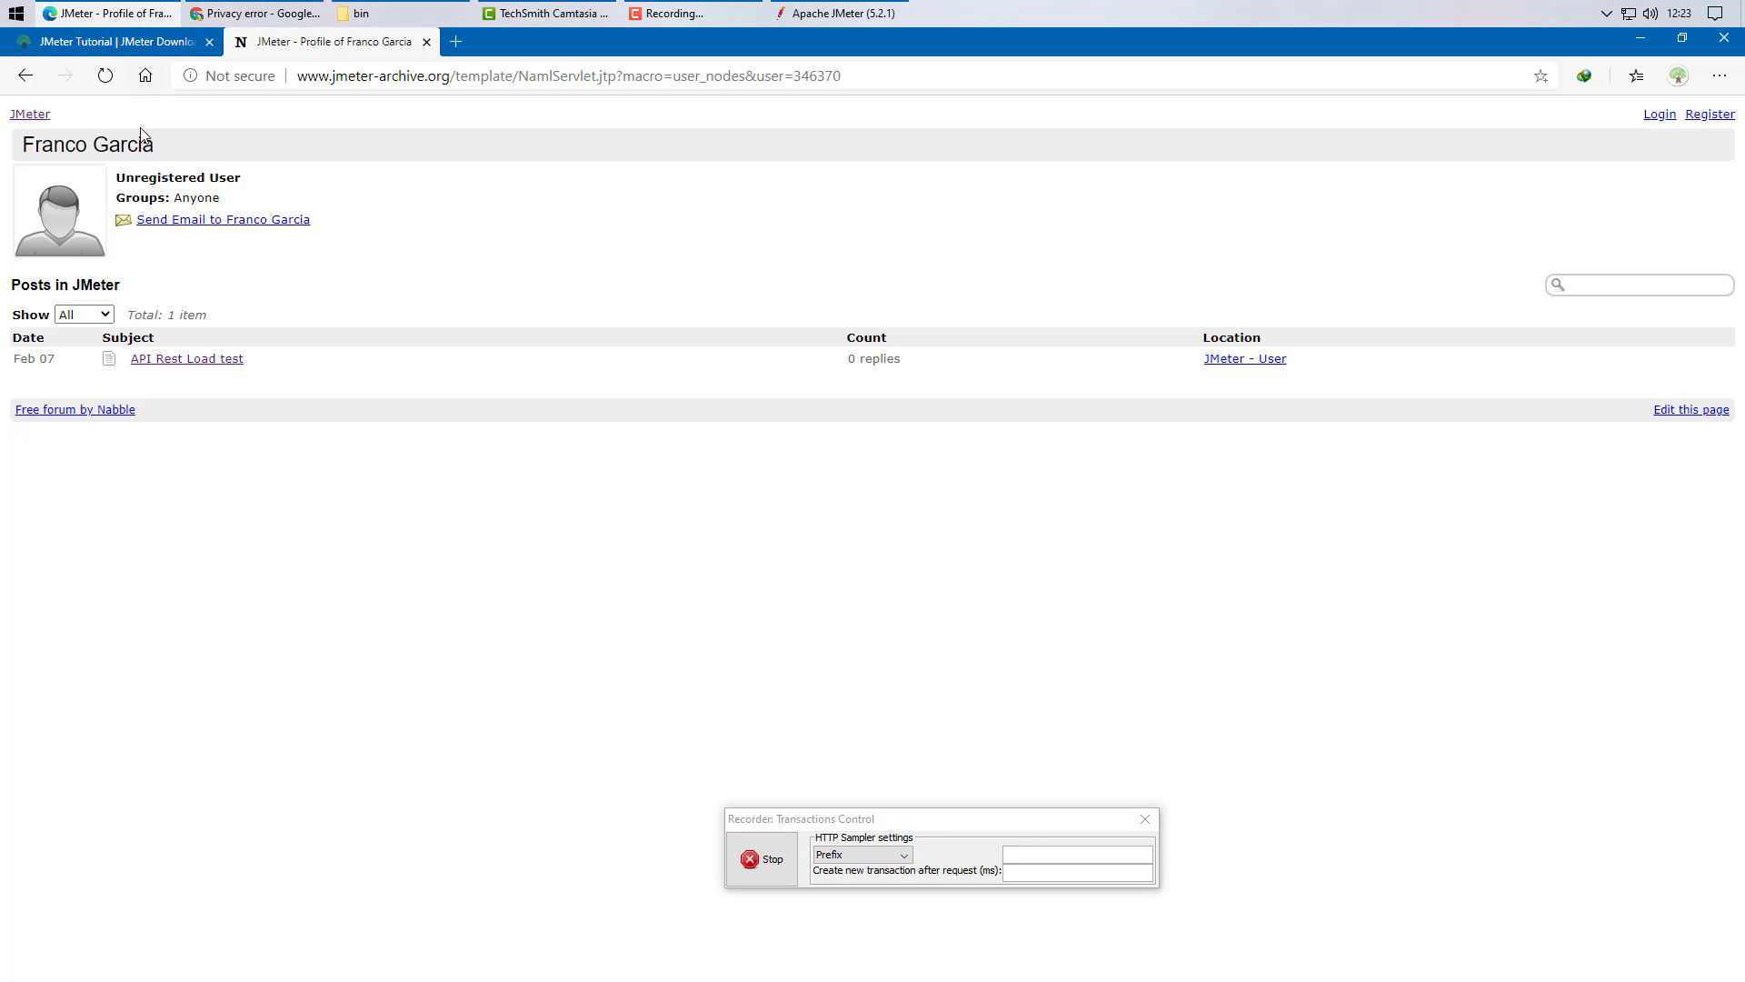
pyautogui.click(29, 115)
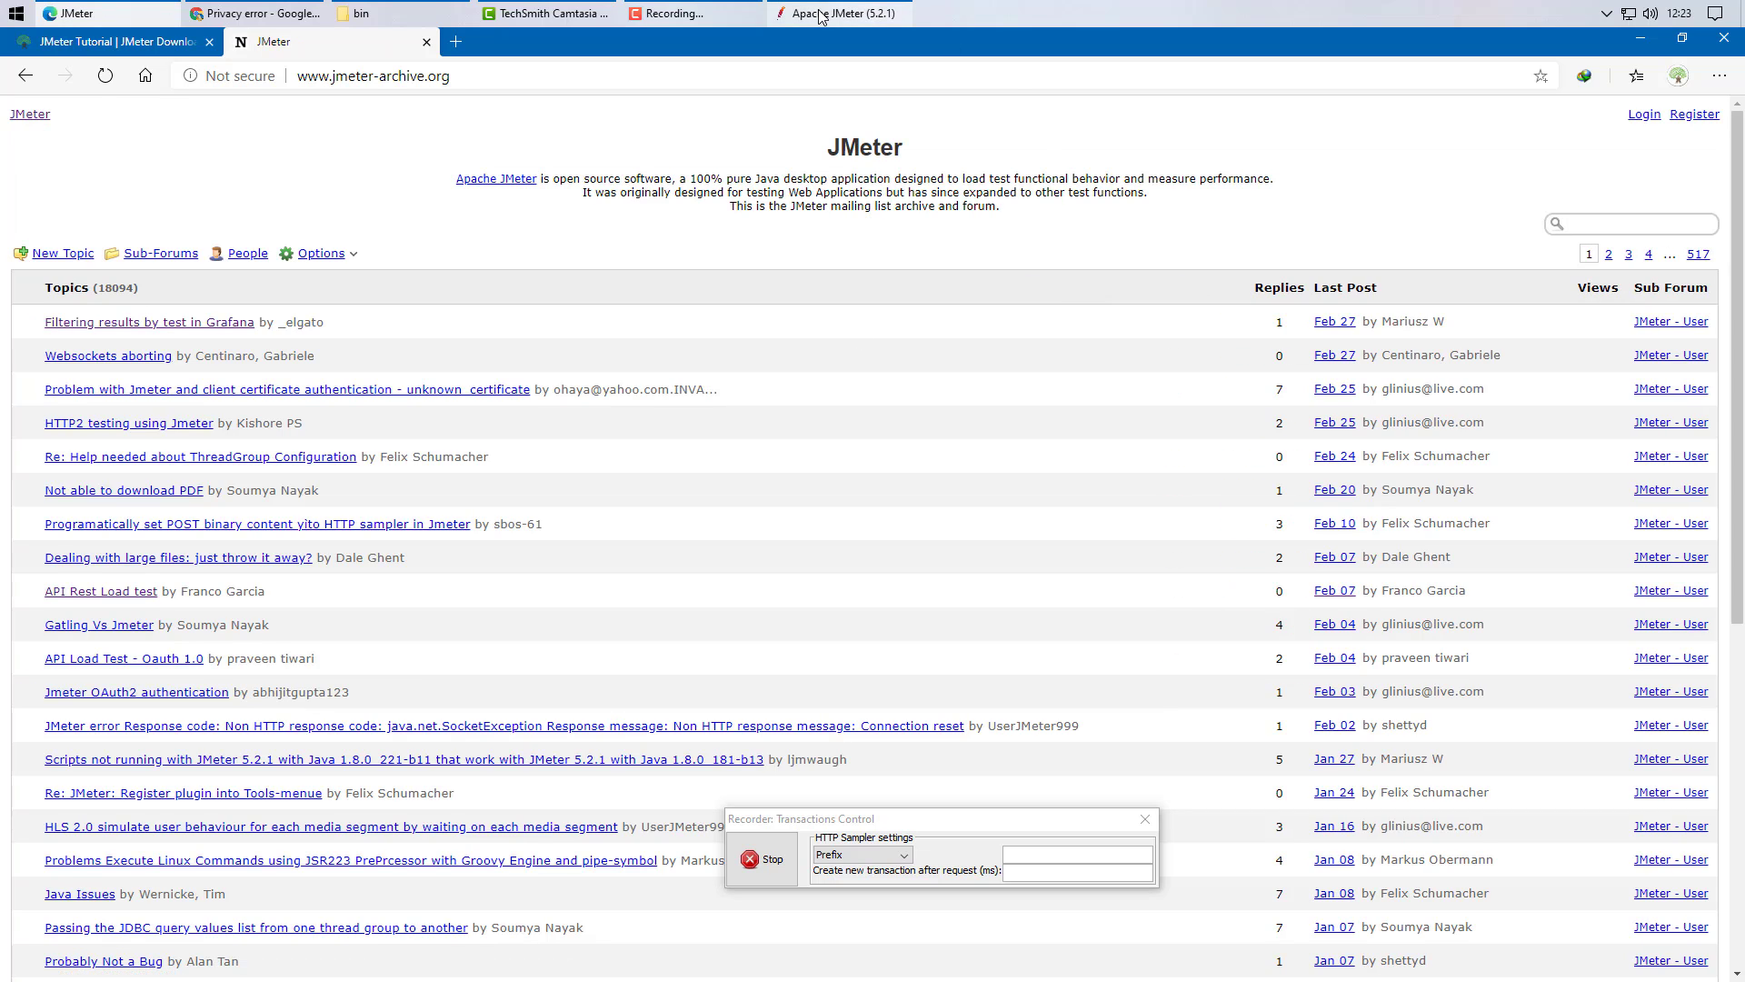
pyautogui.click(831, 13)
# Step: Switch to Edge, open the forum topic "Not able to download PDF", and return to JMeter
pyautogui.click(137, 13)
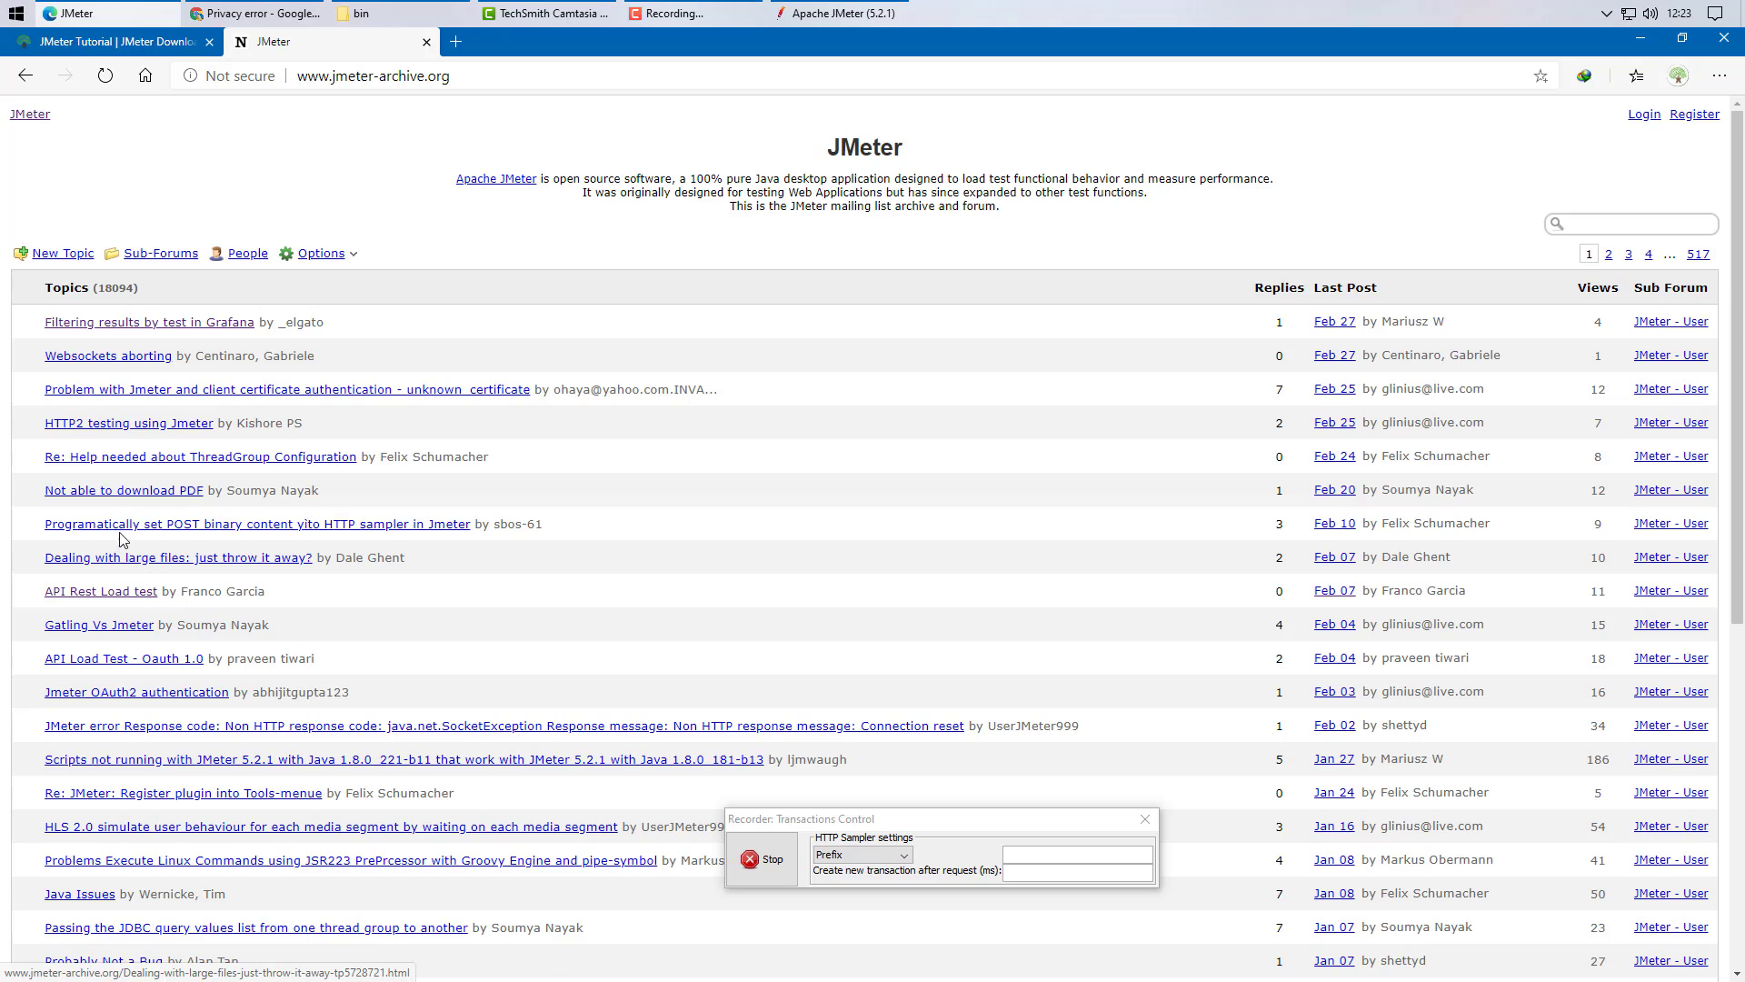
pyautogui.click(115, 492)
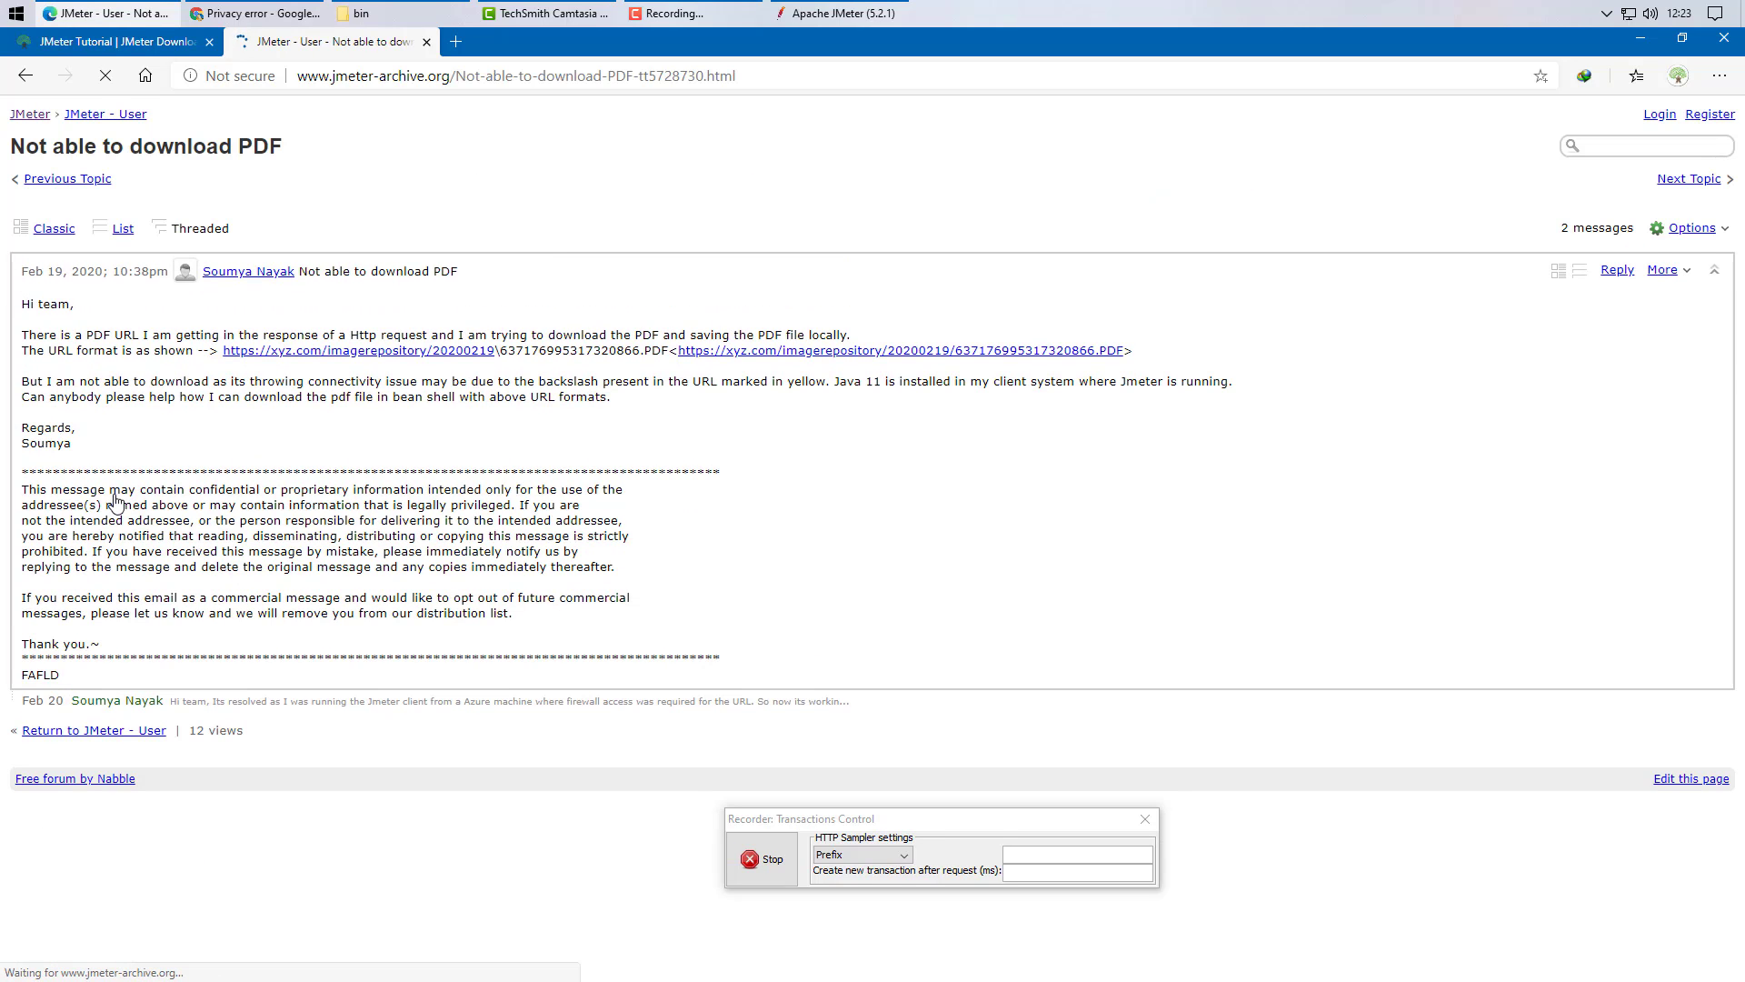
pyautogui.click(809, 7)
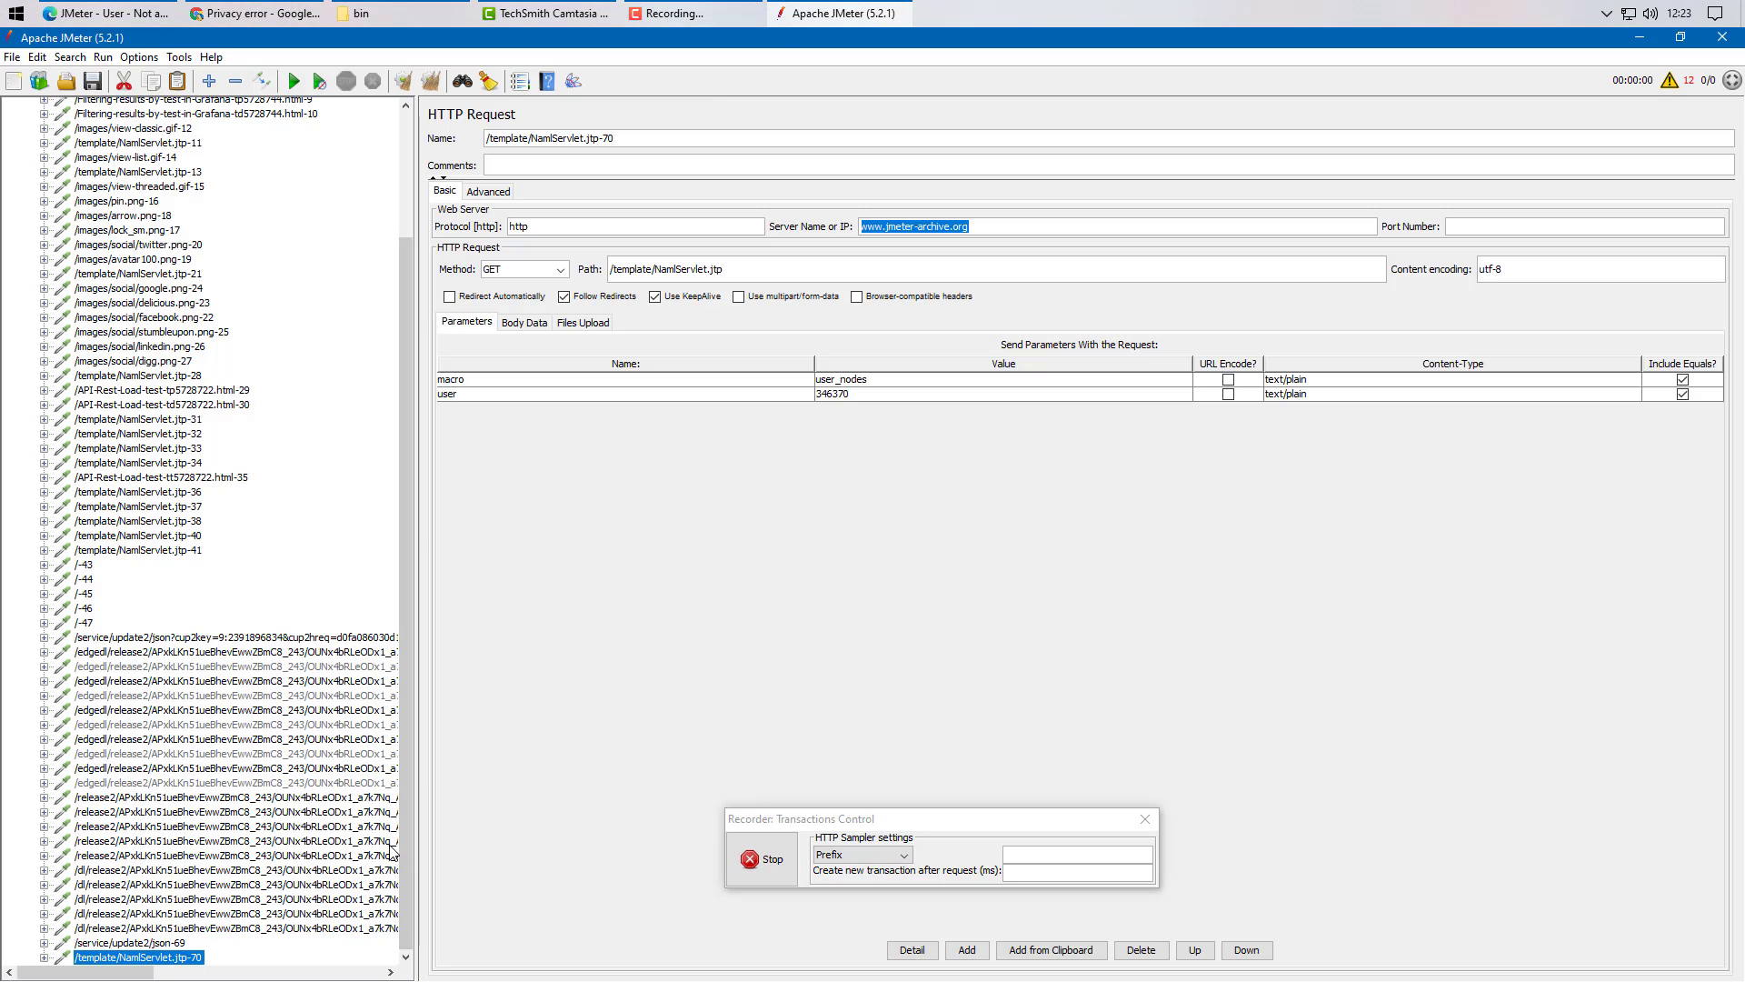
# Step: Examine the last recorded request, /template/NamlServlet.jtp-70, including its advanced settings
pyautogui.click(116, 946)
pyautogui.click(112, 958)
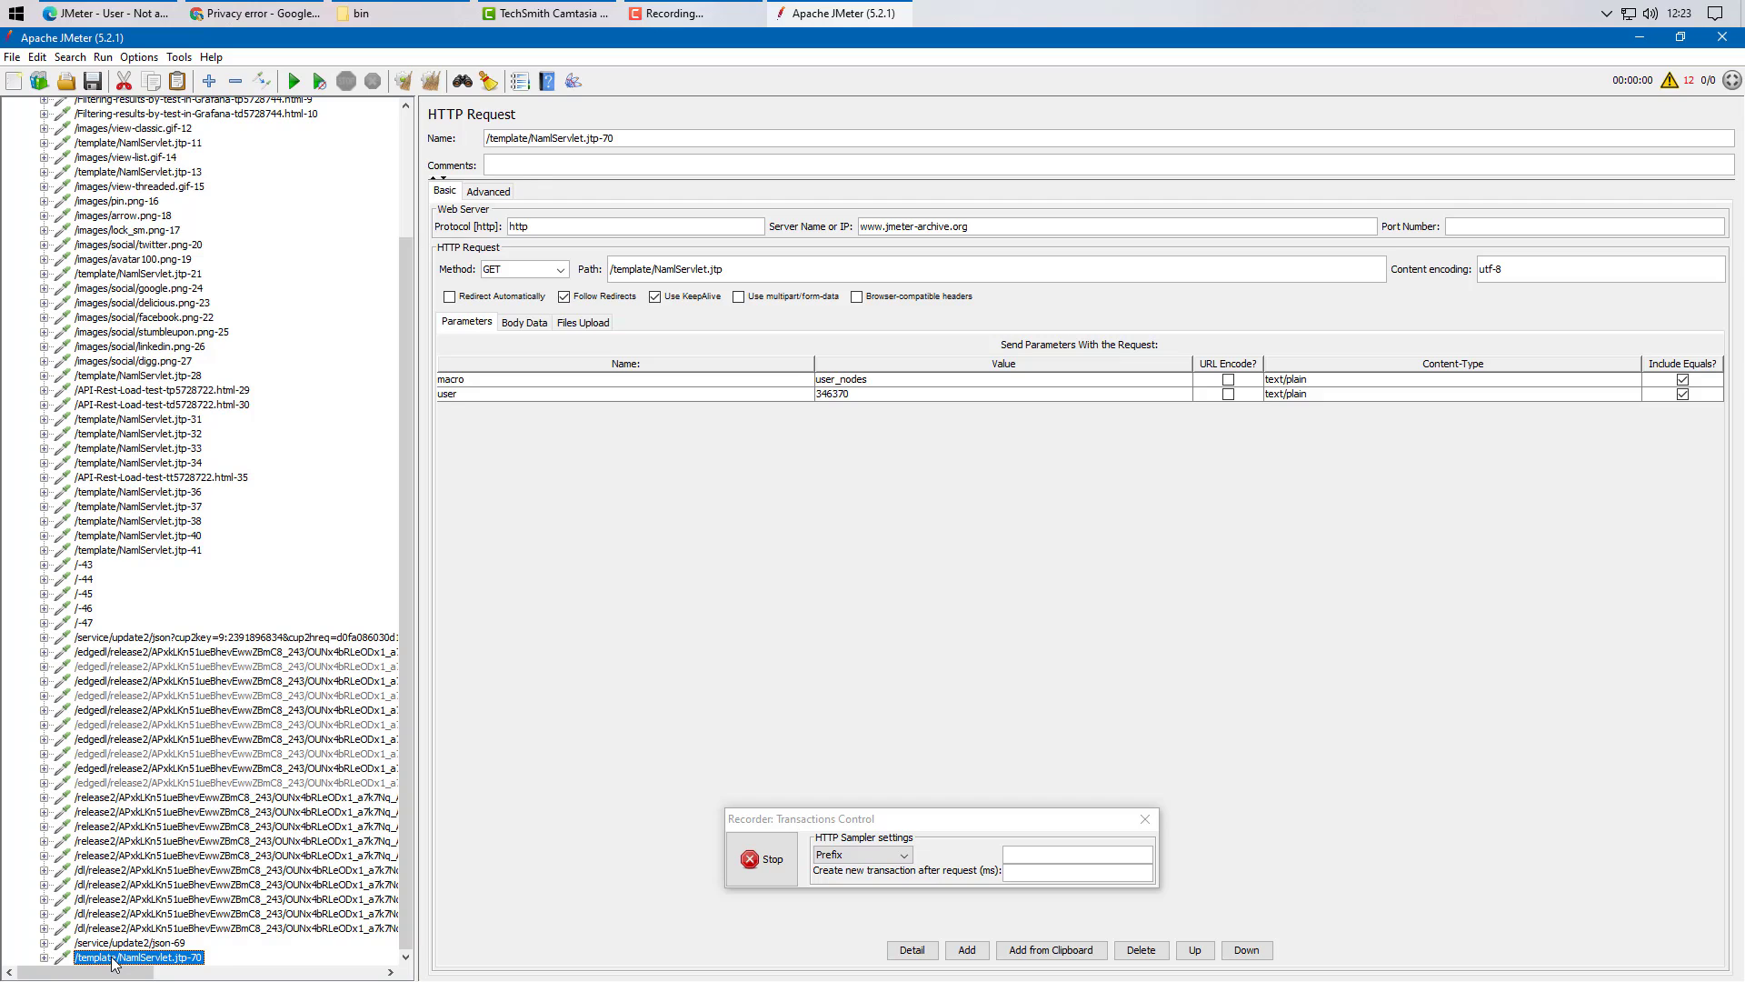
pyautogui.click(488, 191)
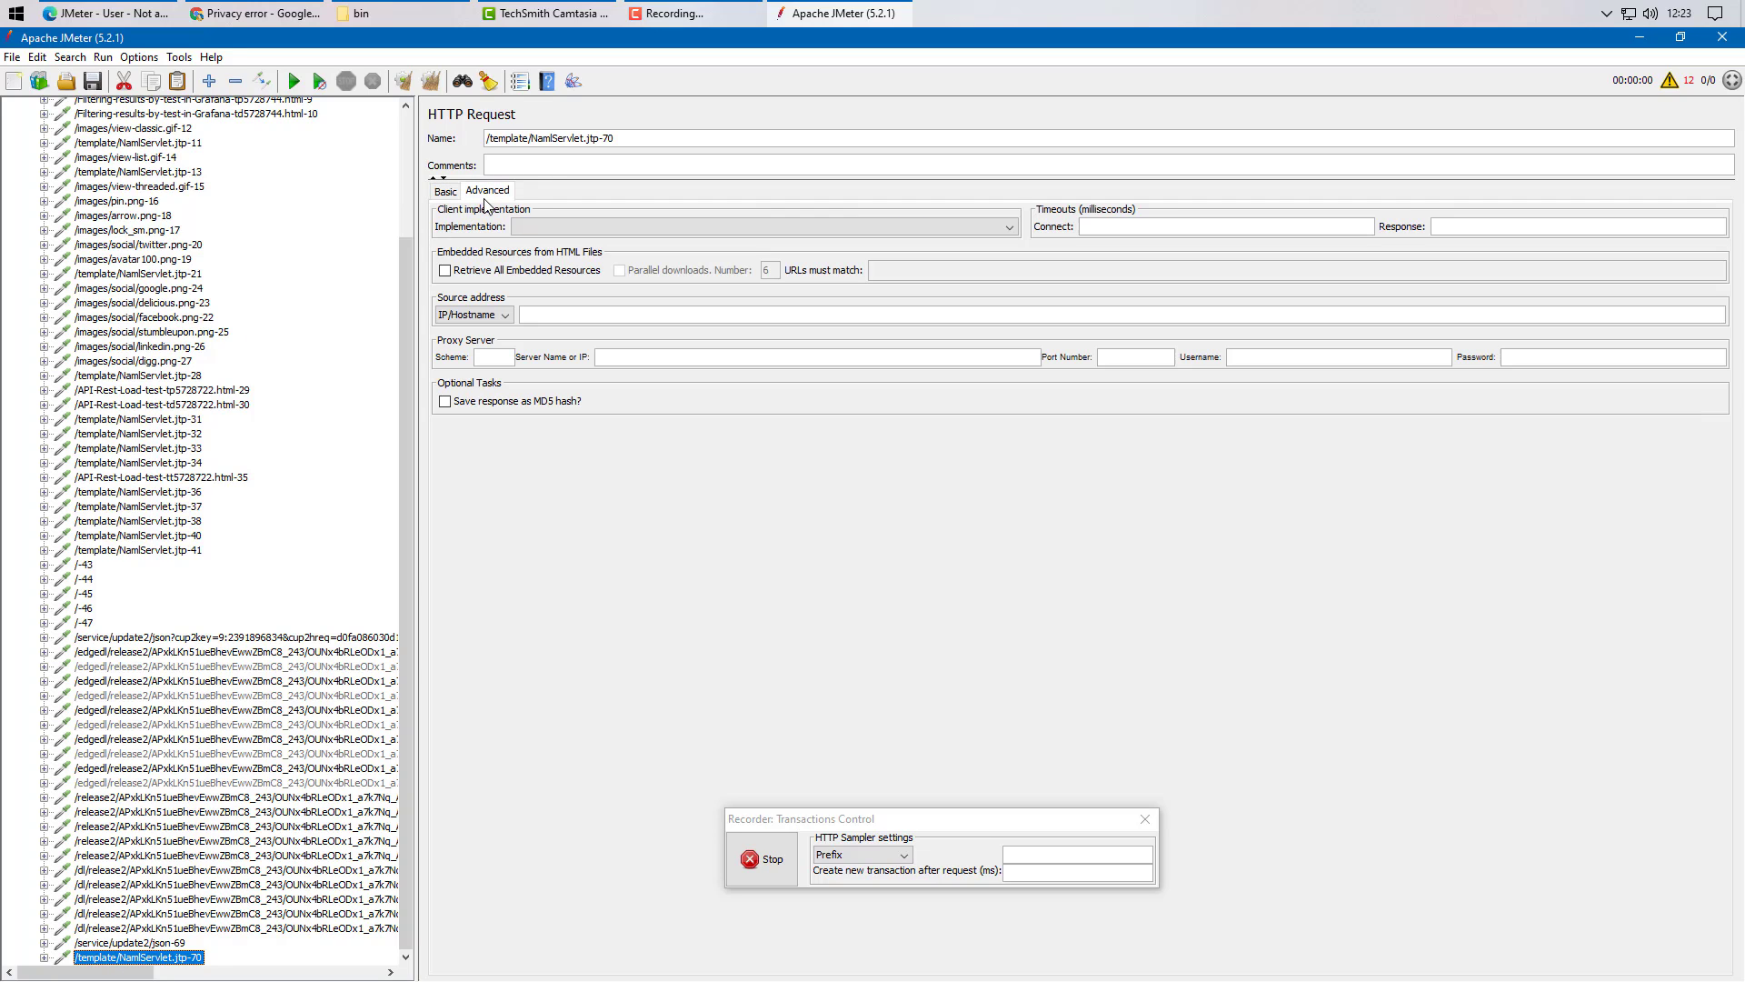
pyautogui.scroll(4, 71, 380)
pyautogui.click(149, 122)
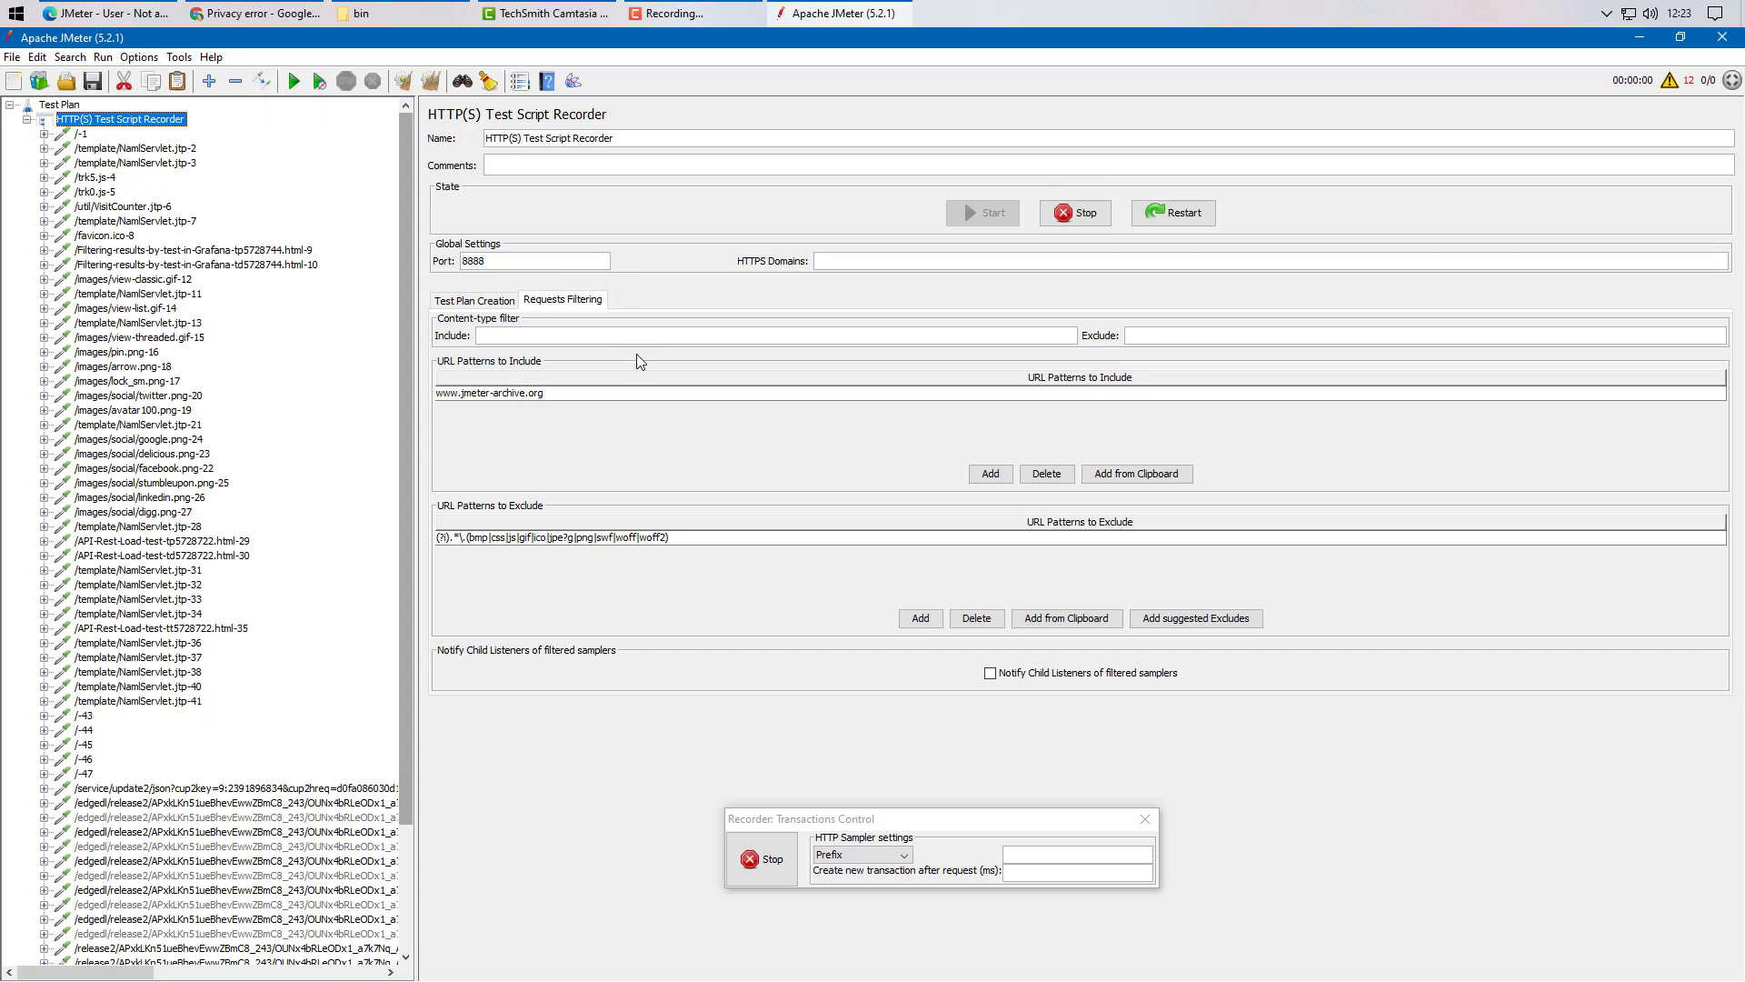
pyautogui.click(1147, 394)
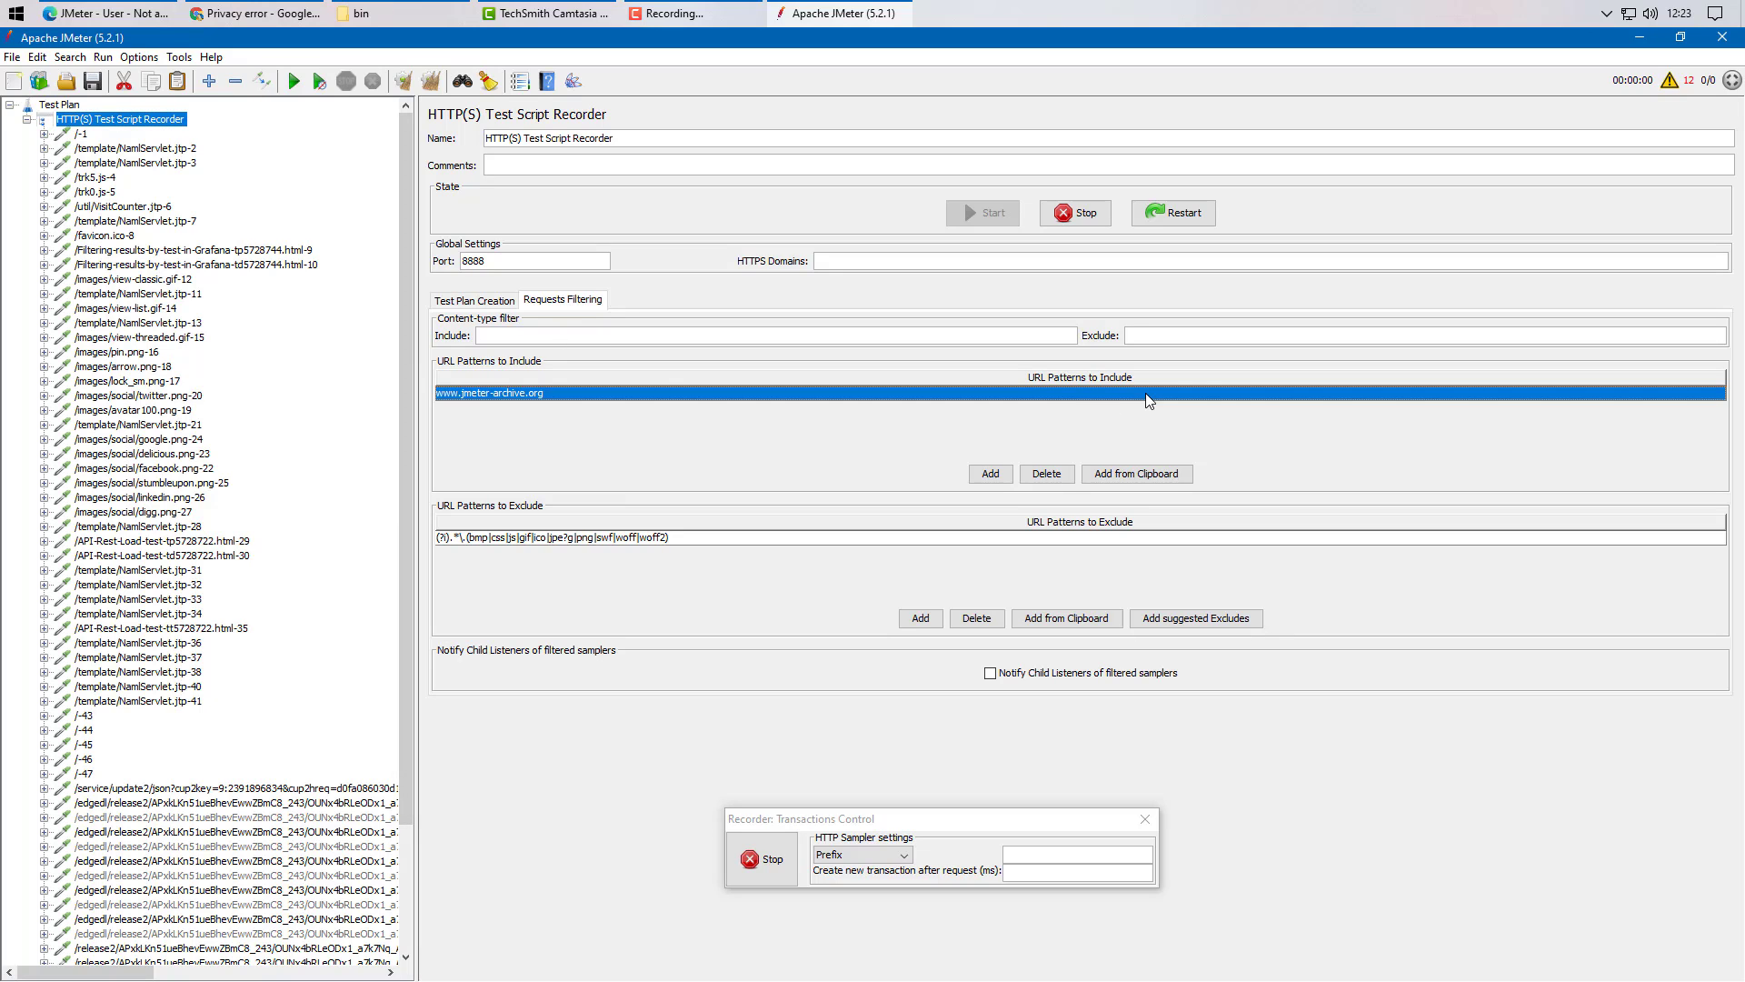
pyautogui.click(1047, 473)
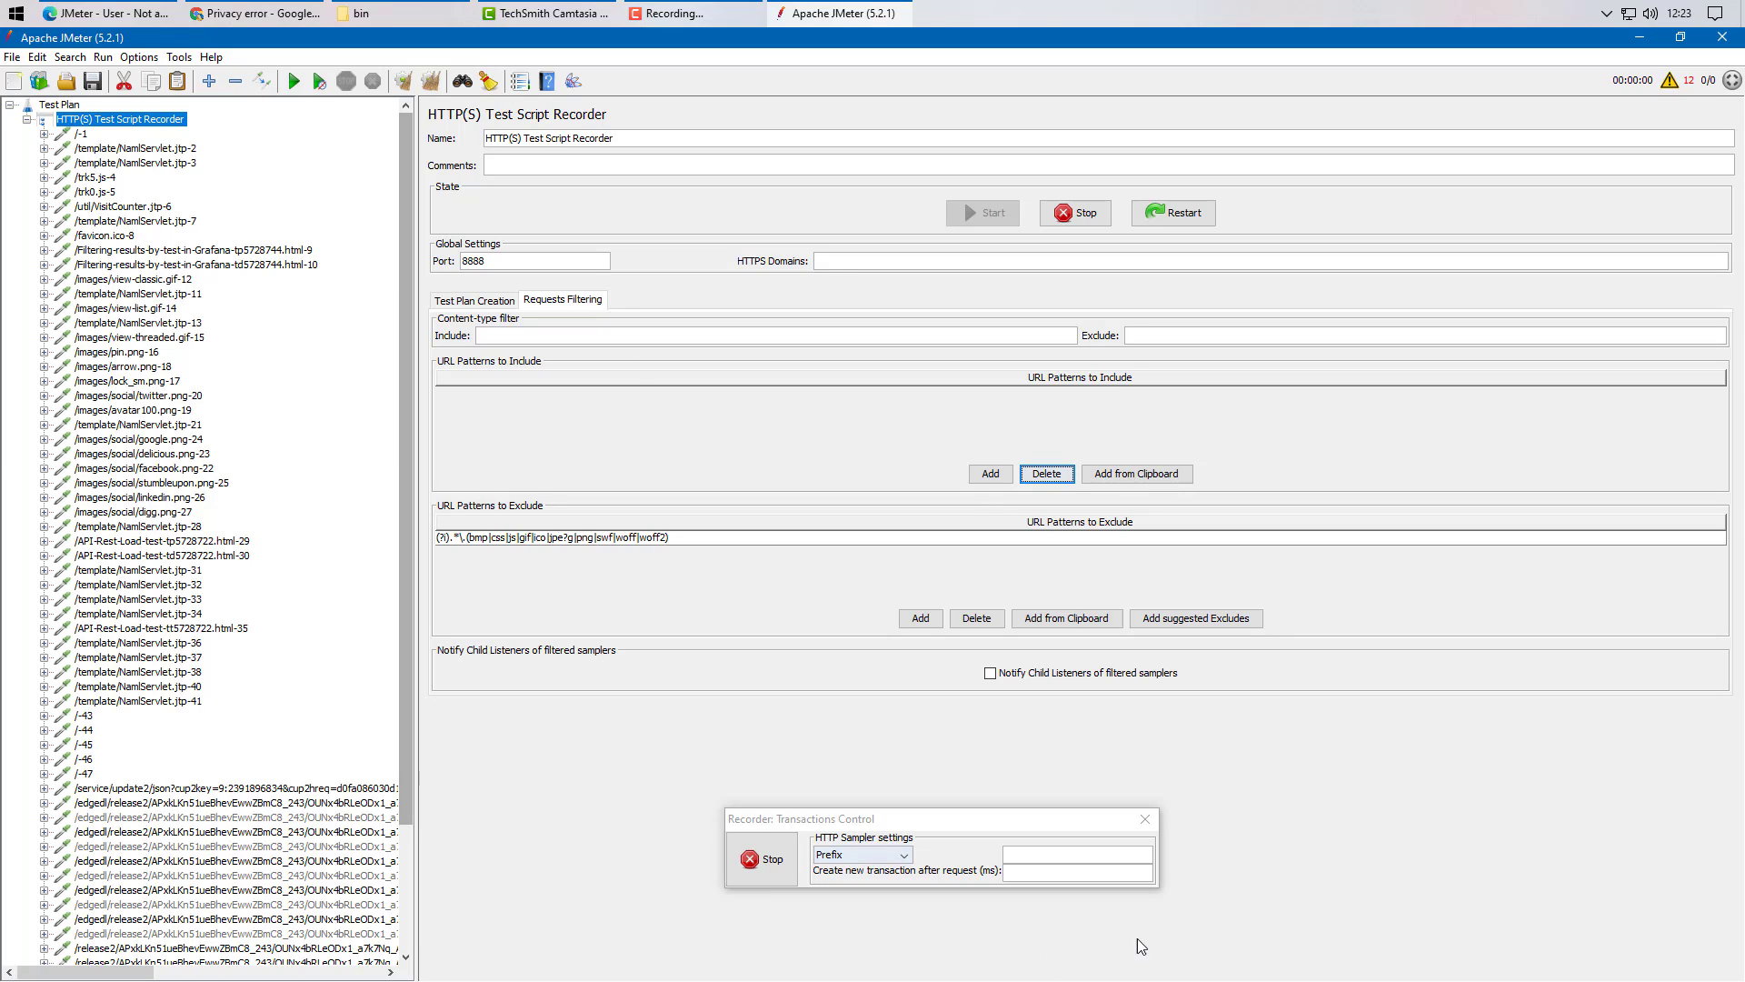
# Step: Move the Recorder Transactions Control window aside, set its prefix to "JMeter User", and open the JMeter - User forum list in Edge
pyautogui.moveTo(987, 826); pyautogui.dragTo(1519, 91)
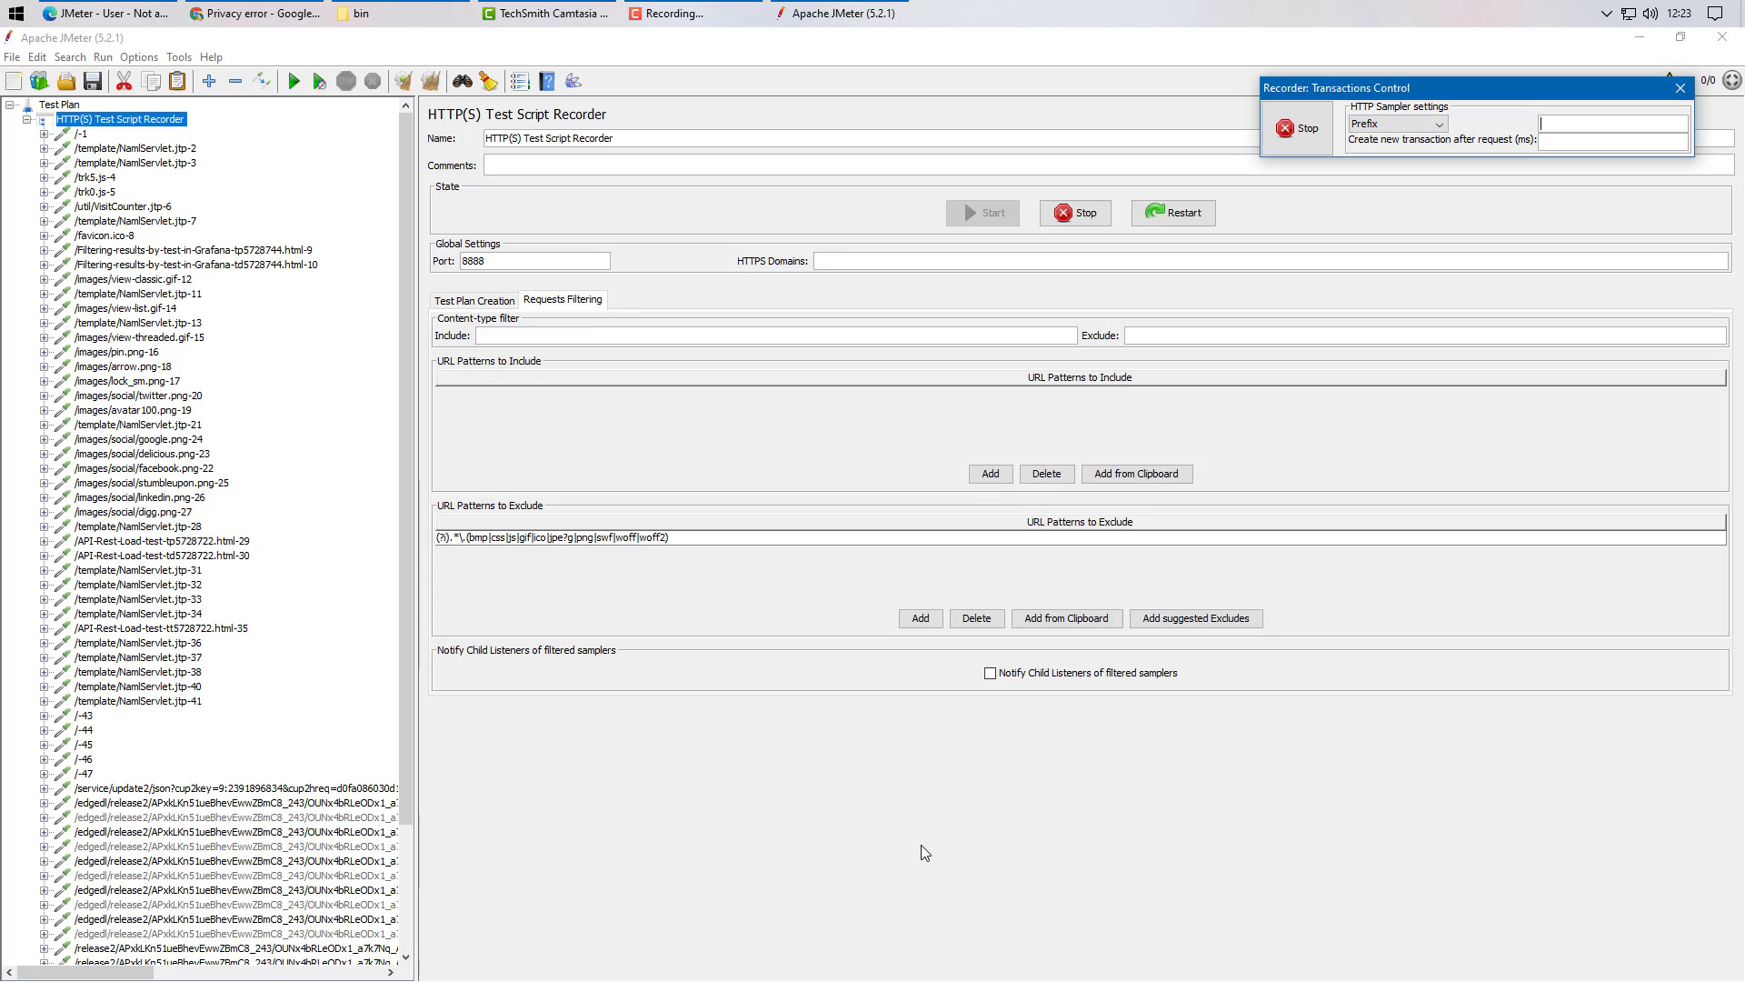
pyautogui.click(132, 15)
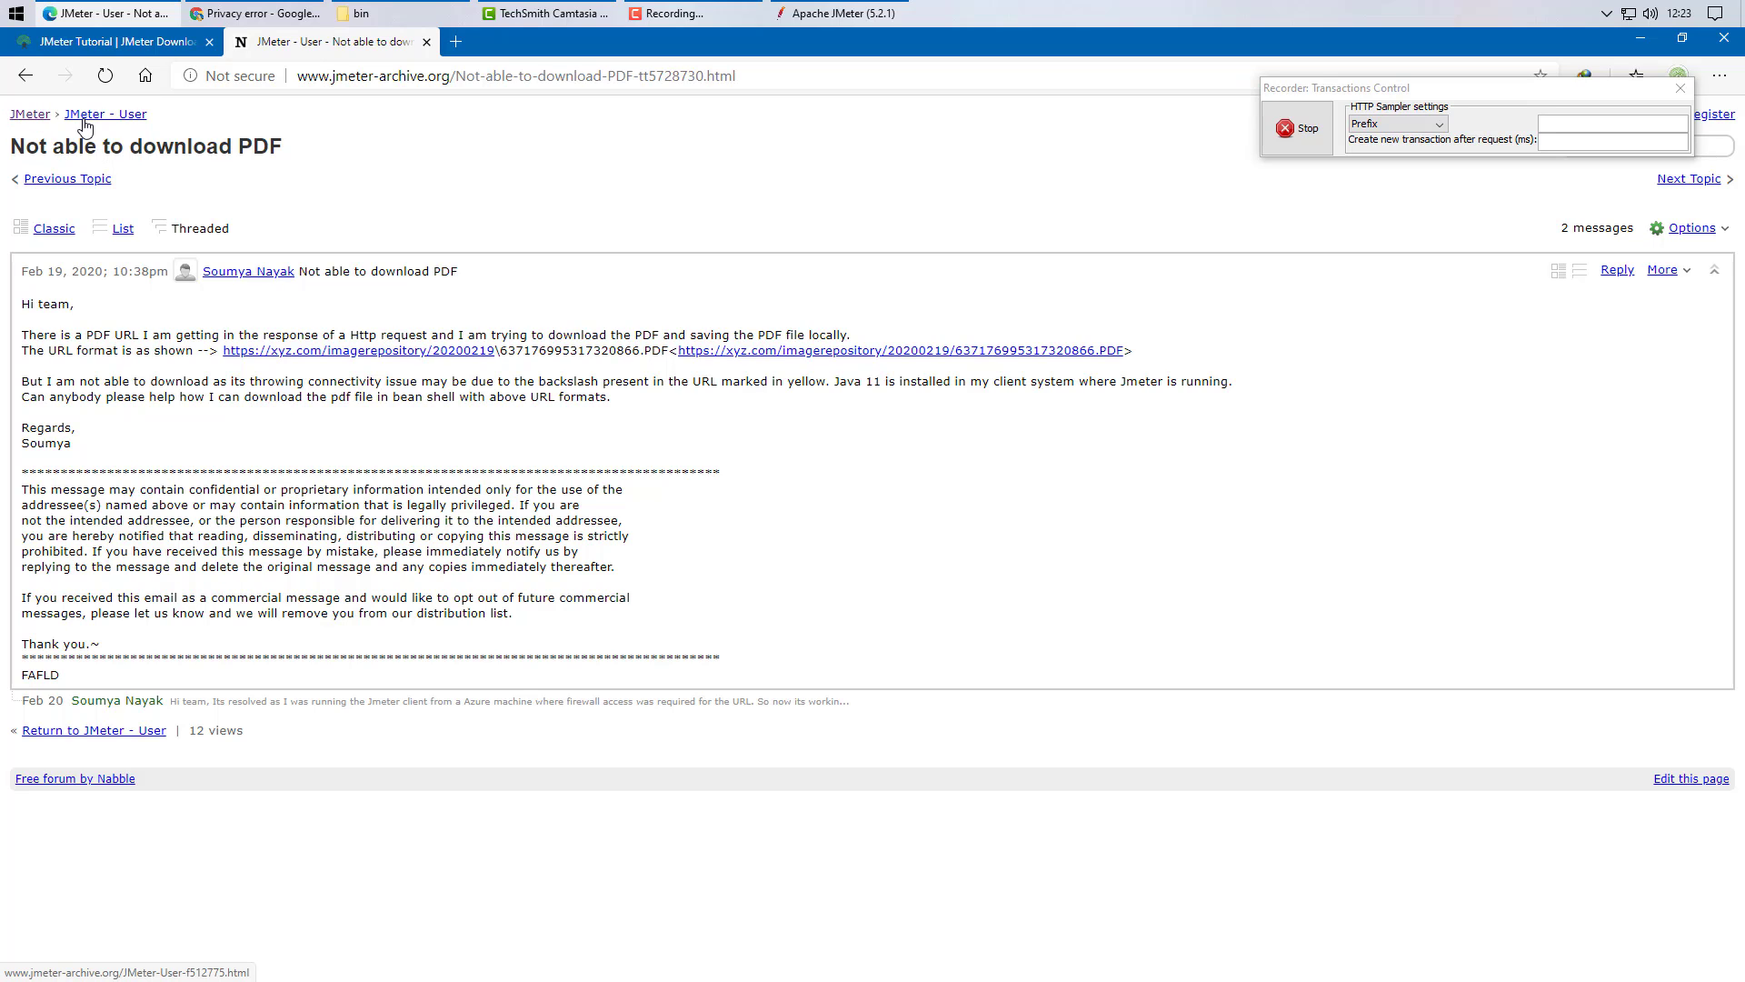
pyautogui.click(1580, 124)
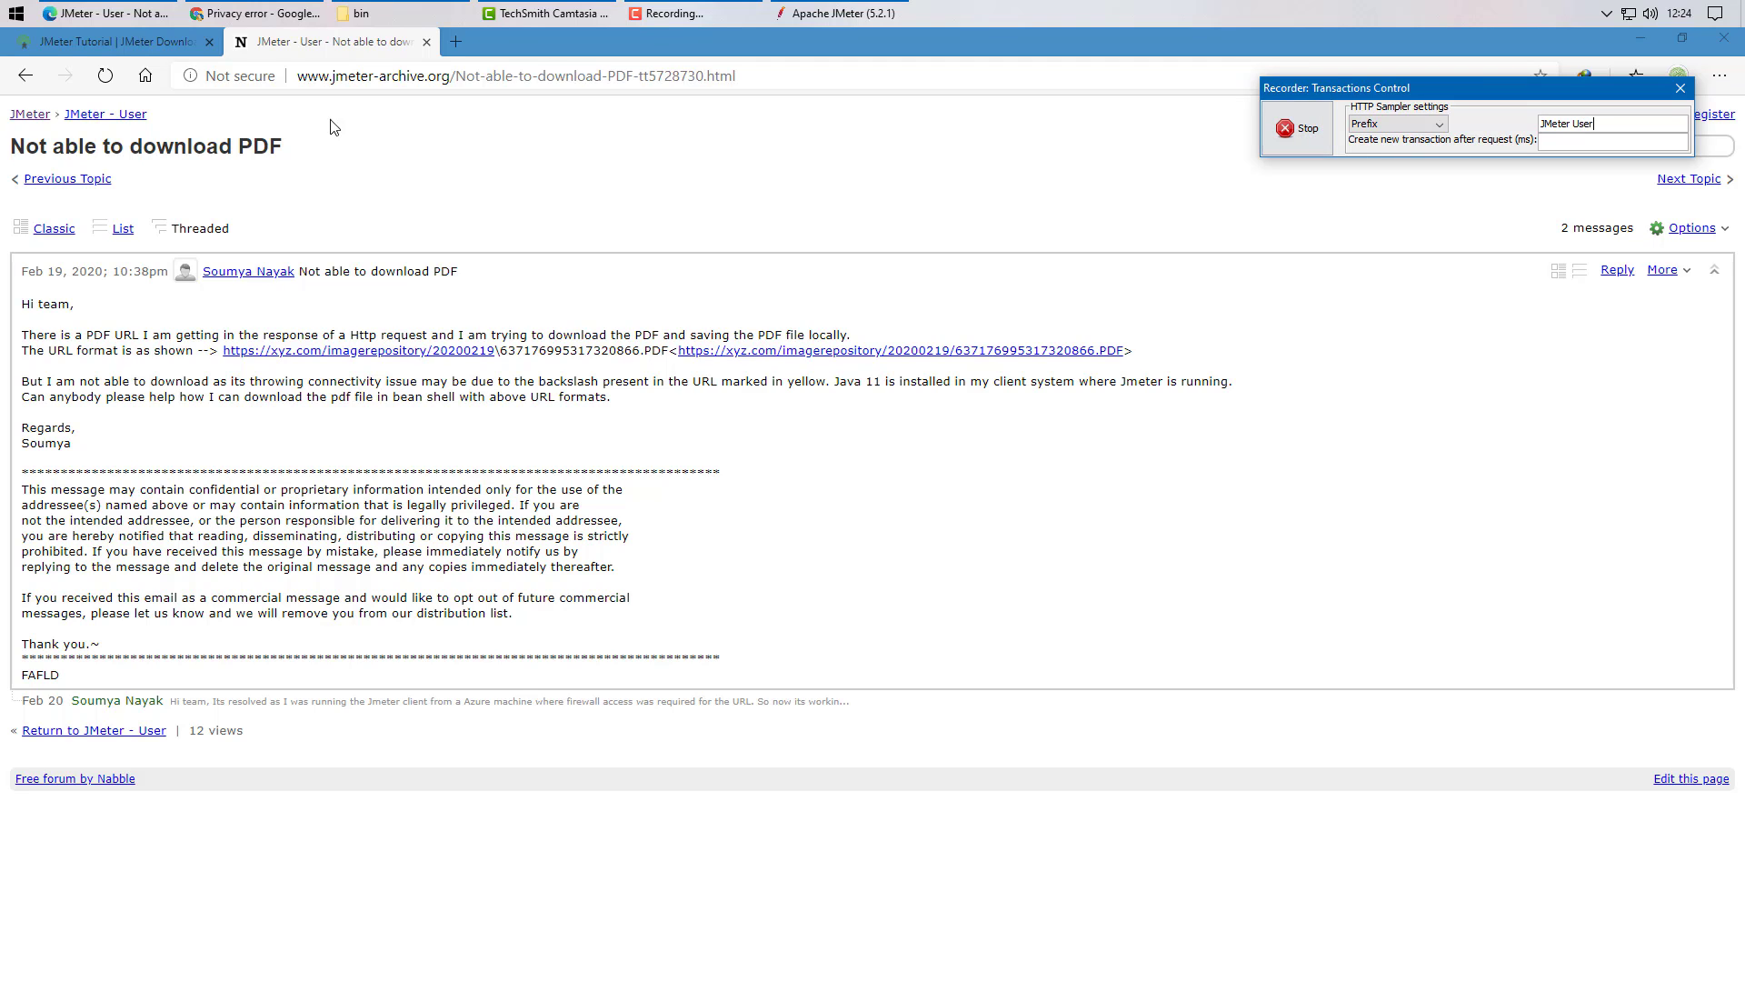
pyautogui.click(105, 118)
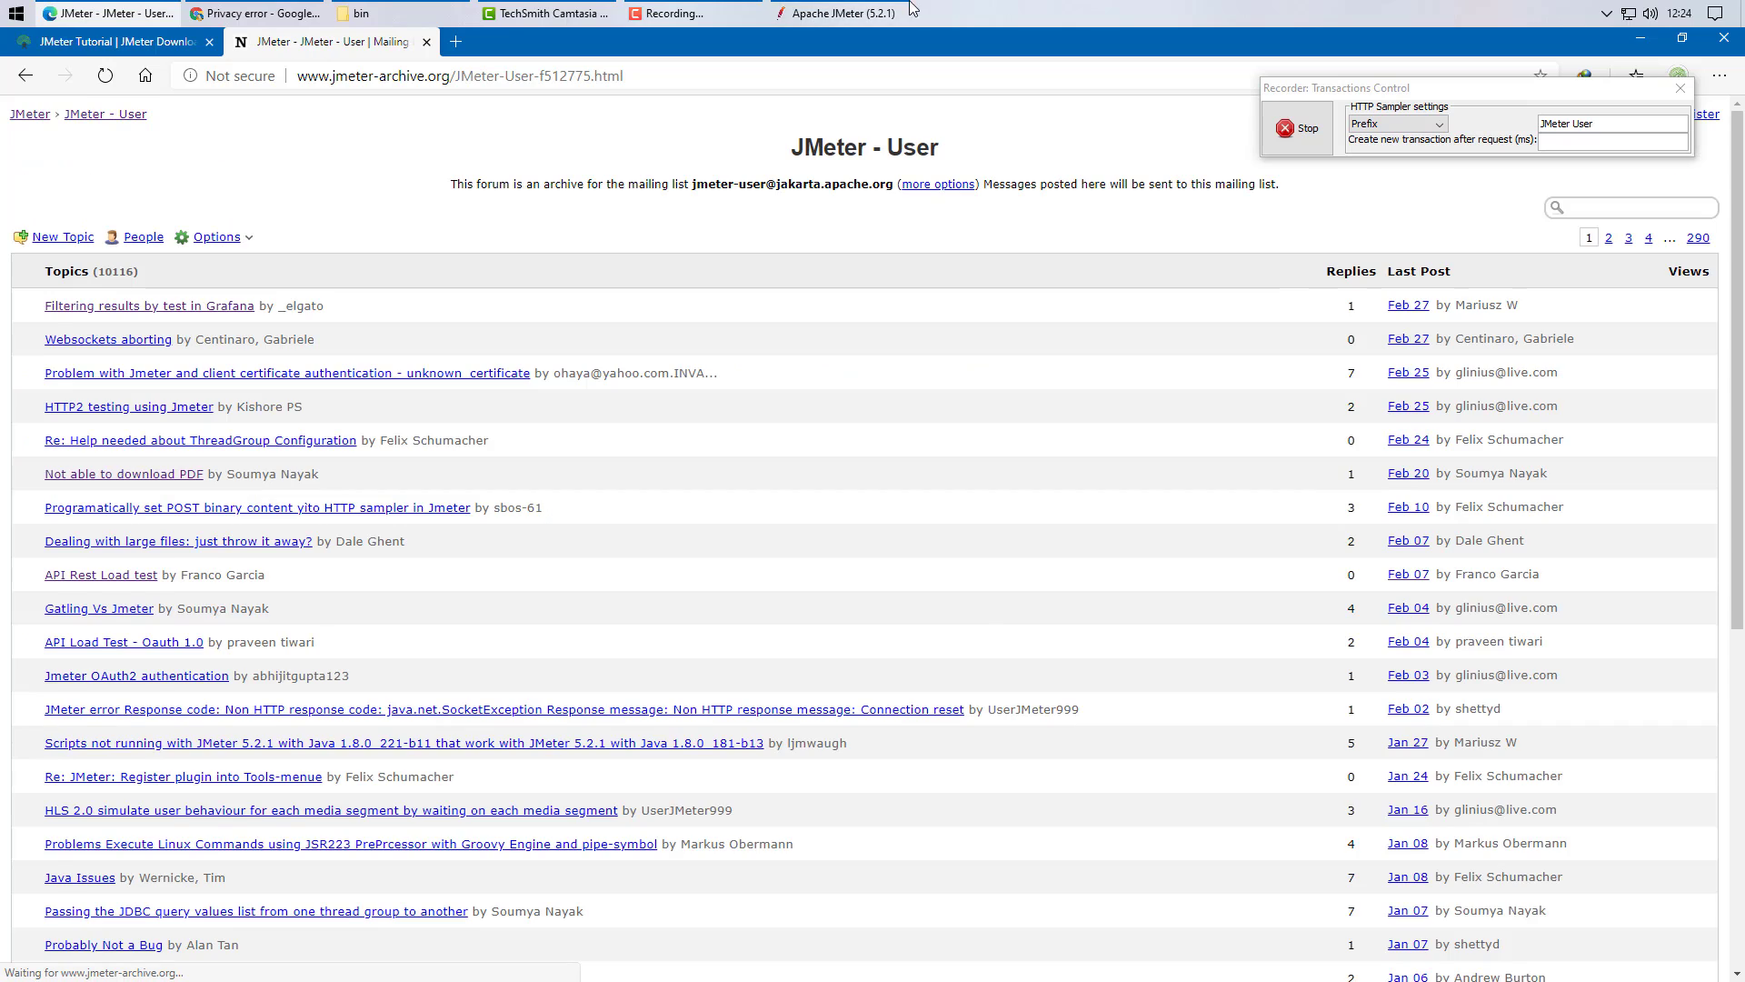
# Step: Return to JMeter and check the test plan tree for newly recorded requests
pyautogui.click(844, 13)
pyautogui.scroll(-3, 209, 891)
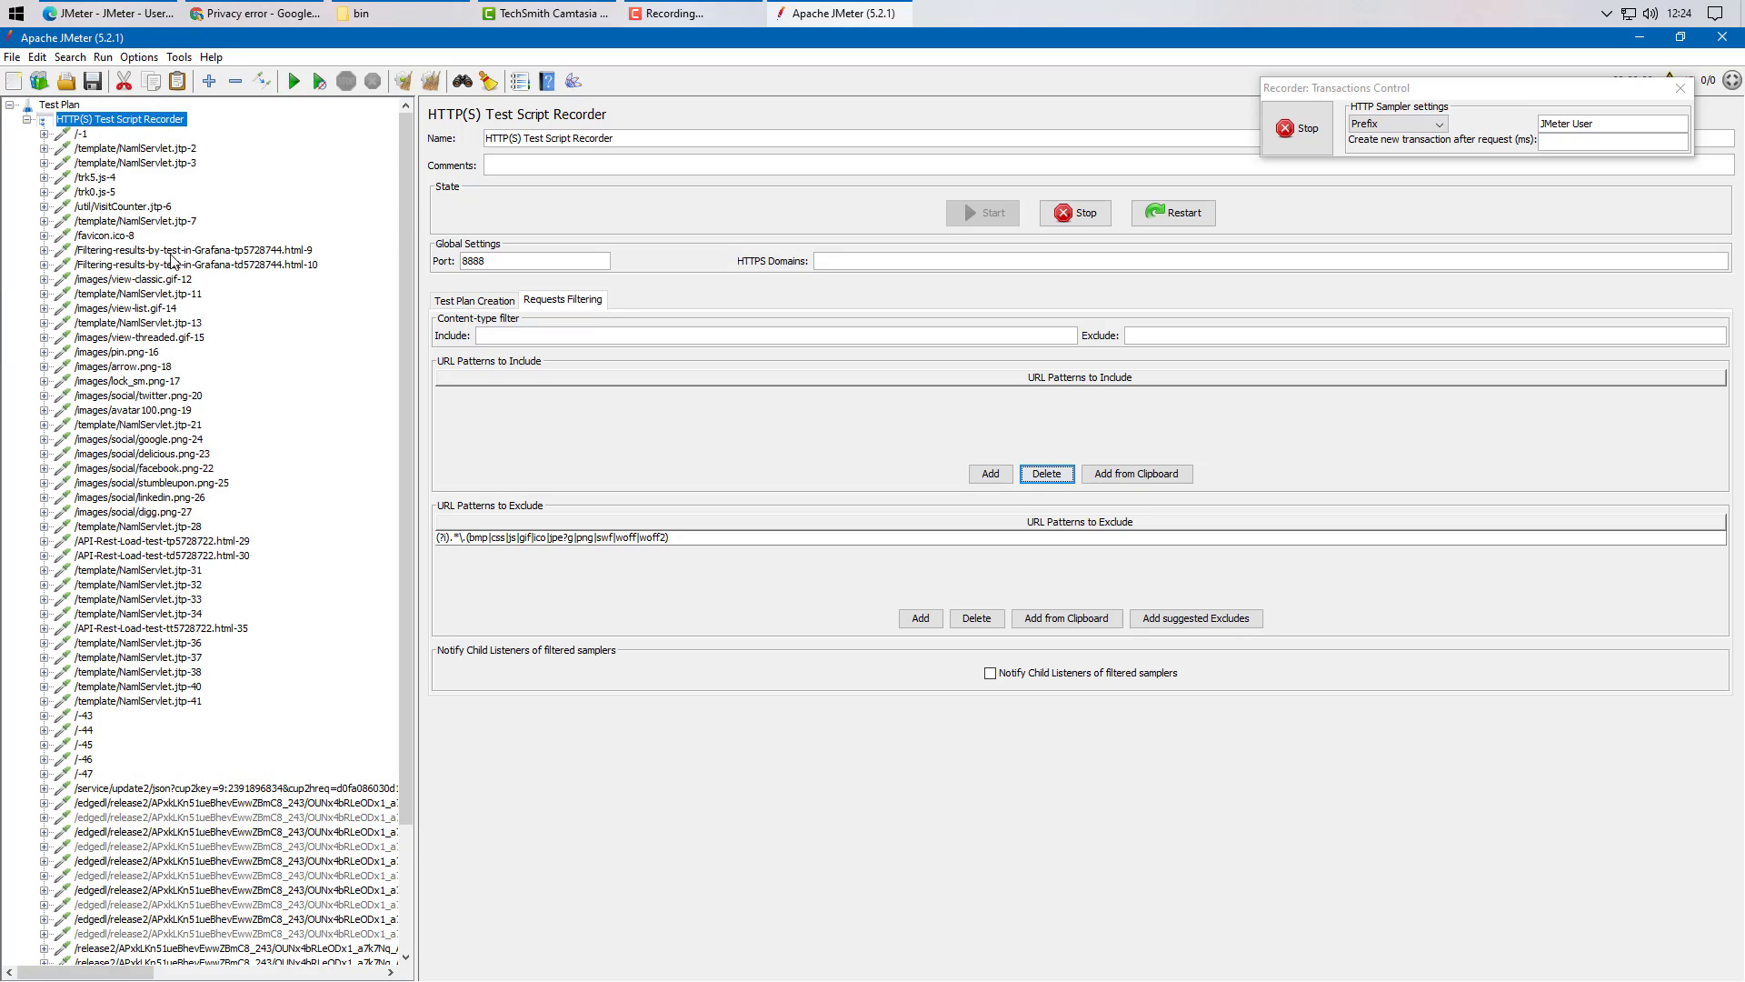
pyautogui.rightClick(94, 126)
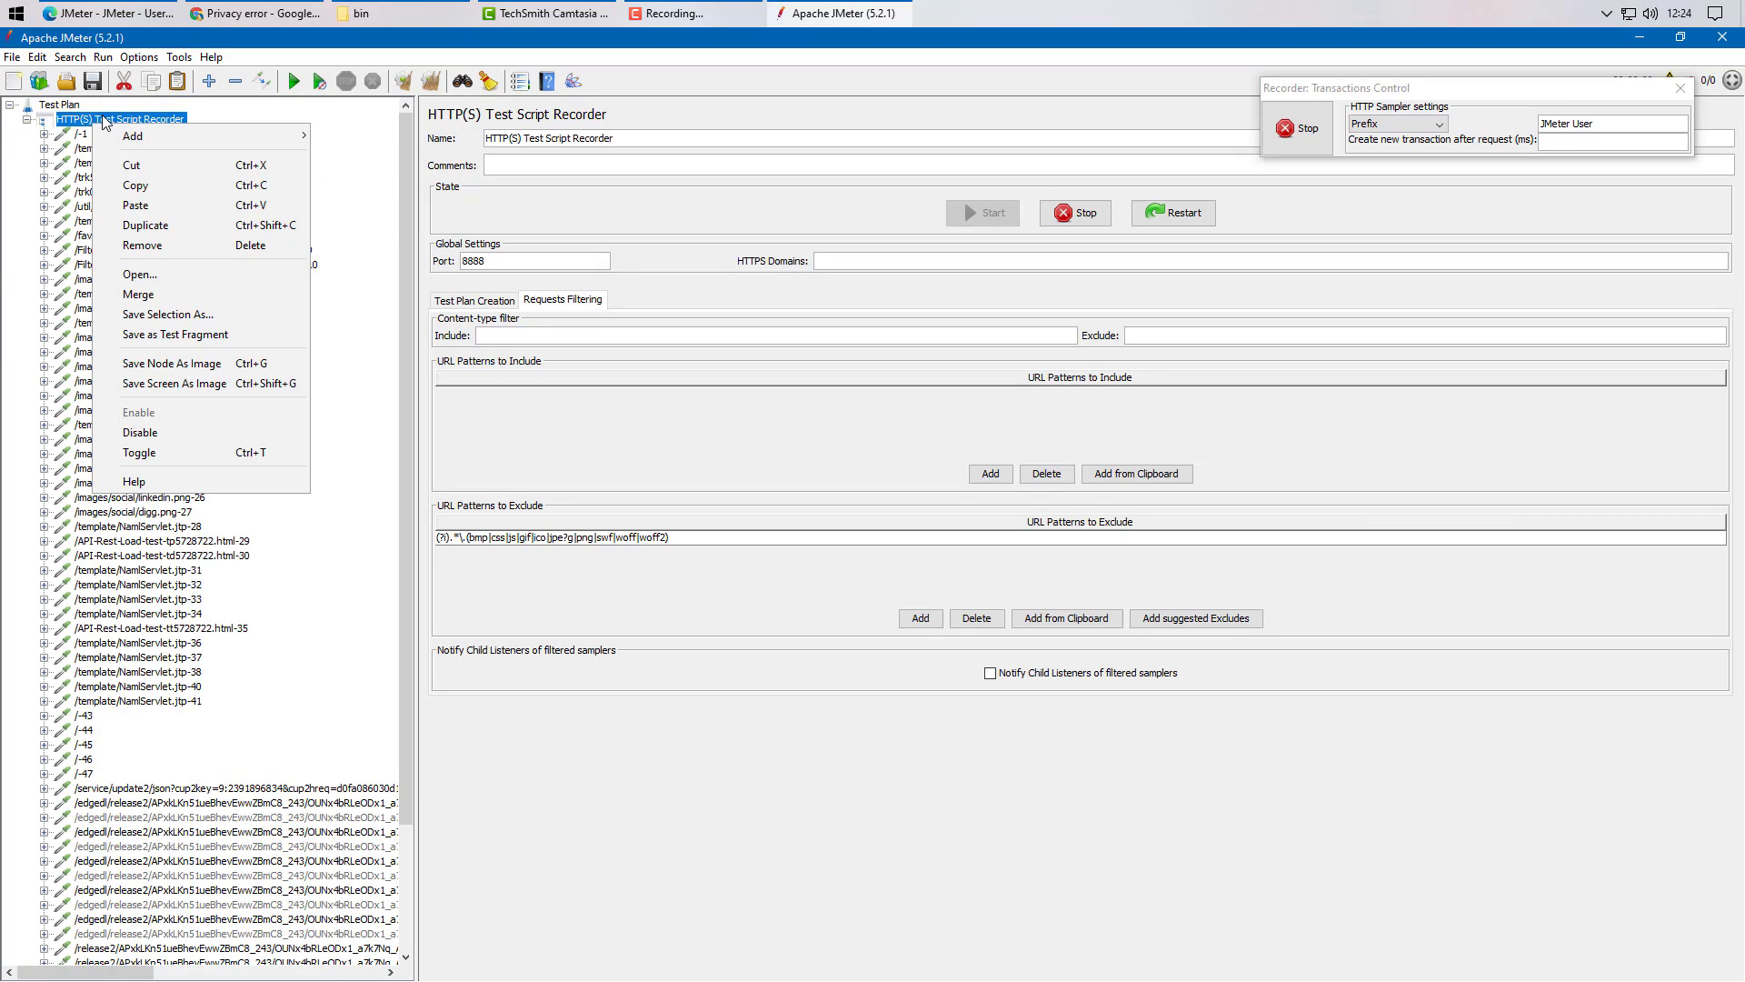
pyautogui.scroll(-4, 222, 751)
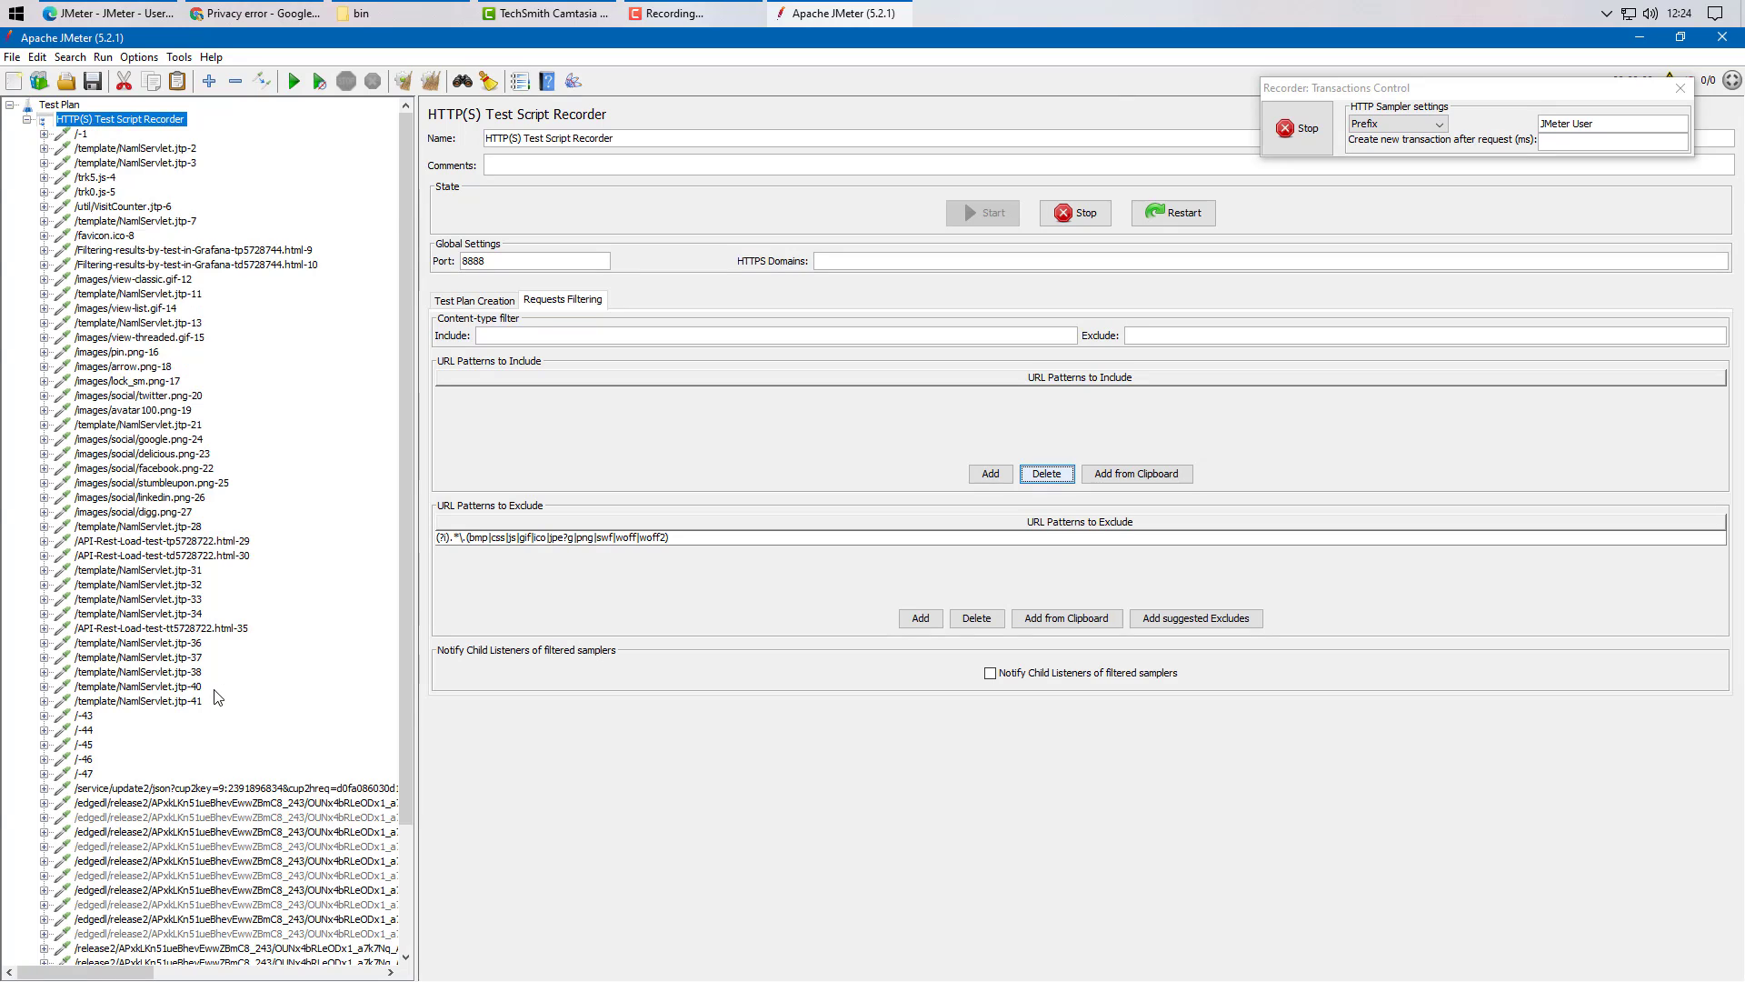
# Step: Switch to Edge, set the recorder's sampler name prefix to HTTP2, and open the forum topic "HTTP2 testing using Jmeter"
pyautogui.click(109, 13)
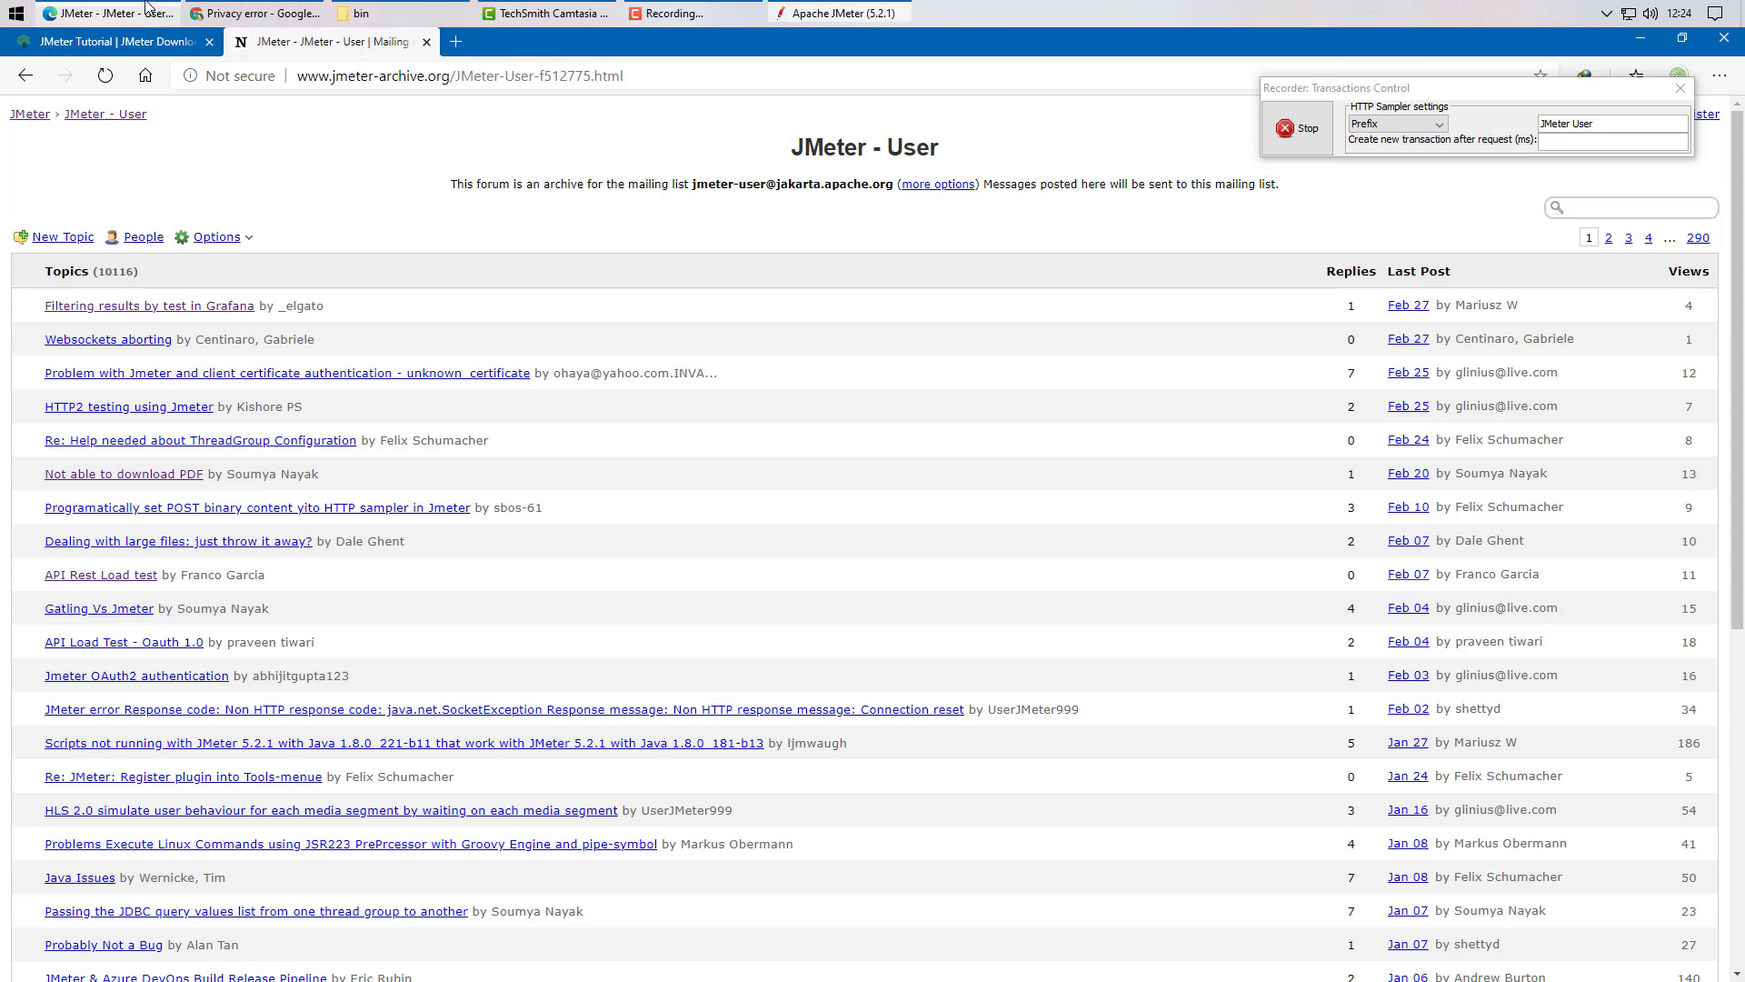
pyautogui.click(291, 9)
pyautogui.click(291, 10)
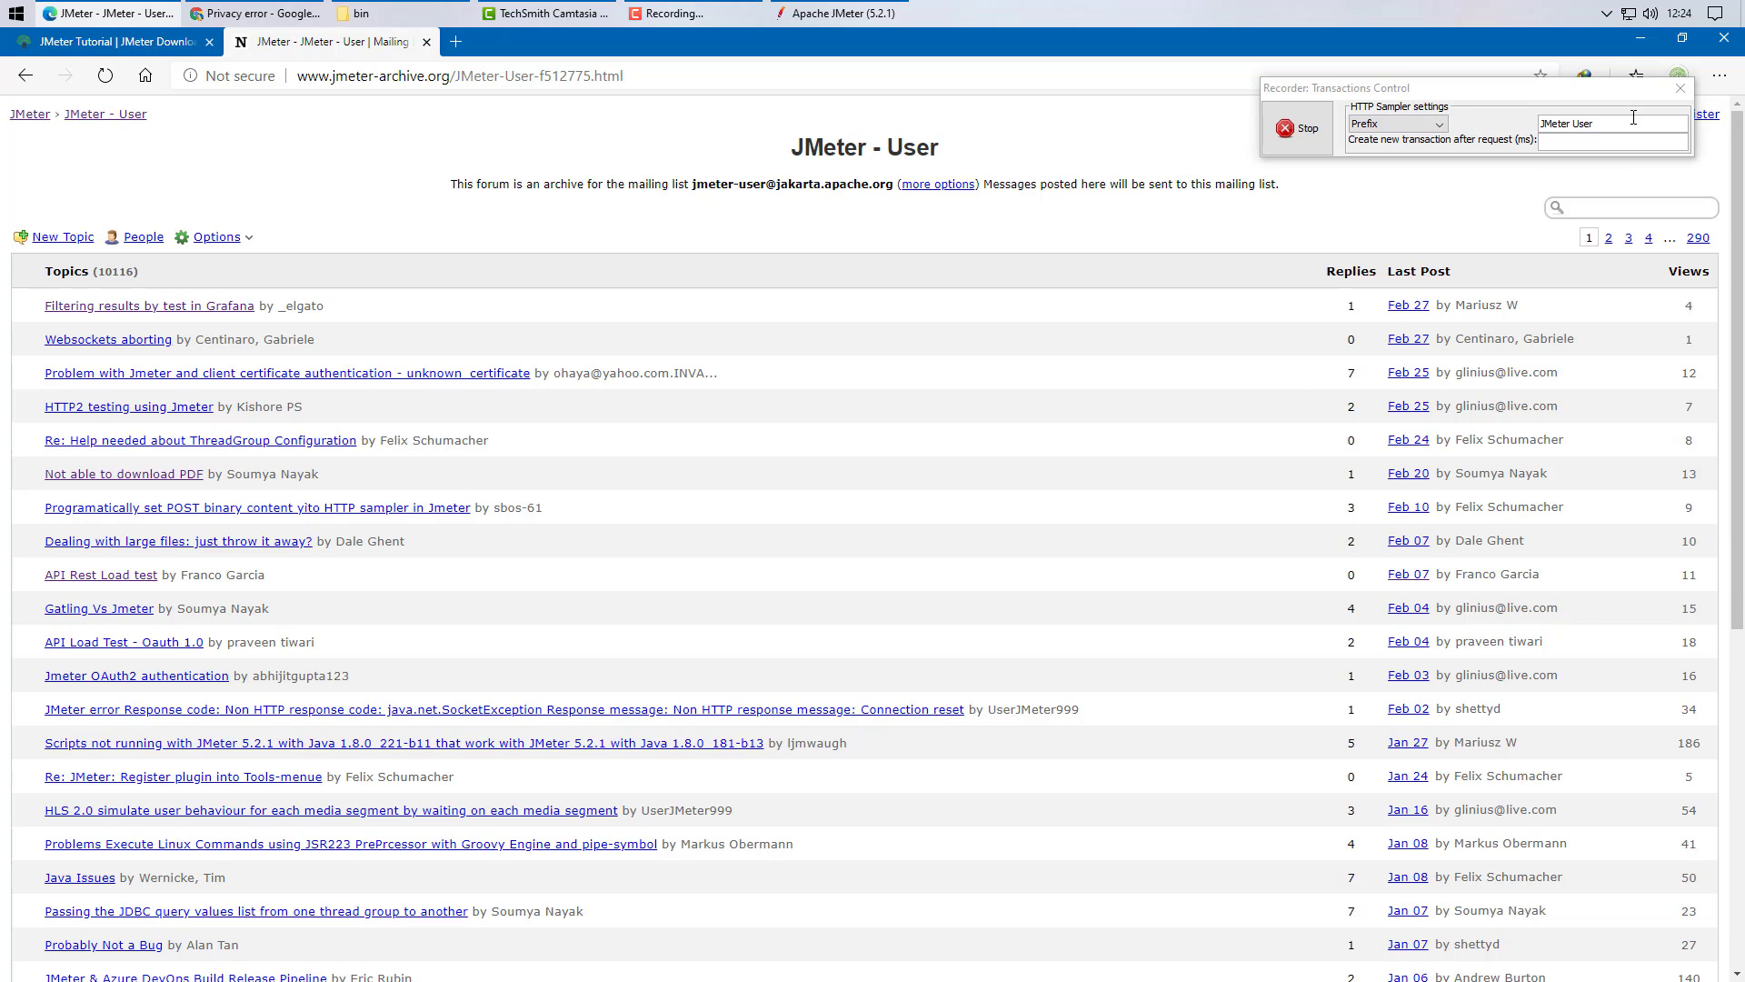
pyautogui.click(1586, 123)
pyautogui.moveTo(1587, 123); pyautogui.dragTo(1513, 125)
pyautogui.press('BackSpace')
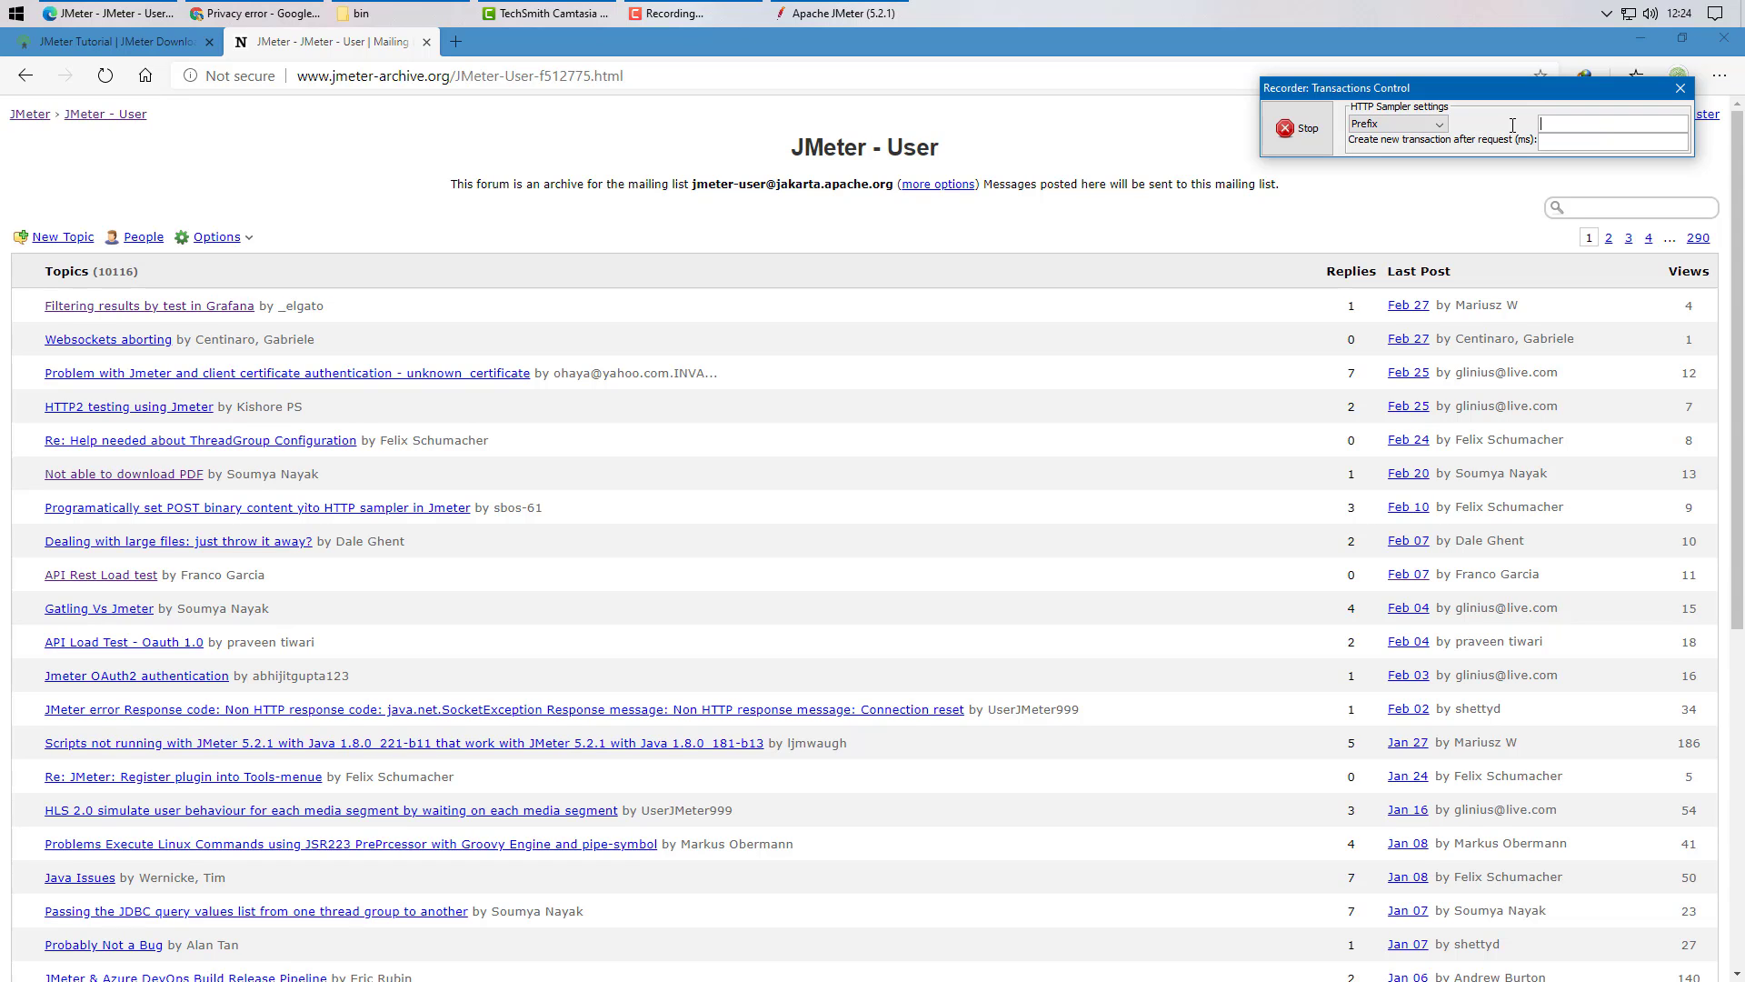
pyautogui.write('HTTP2')
pyautogui.click(112, 414)
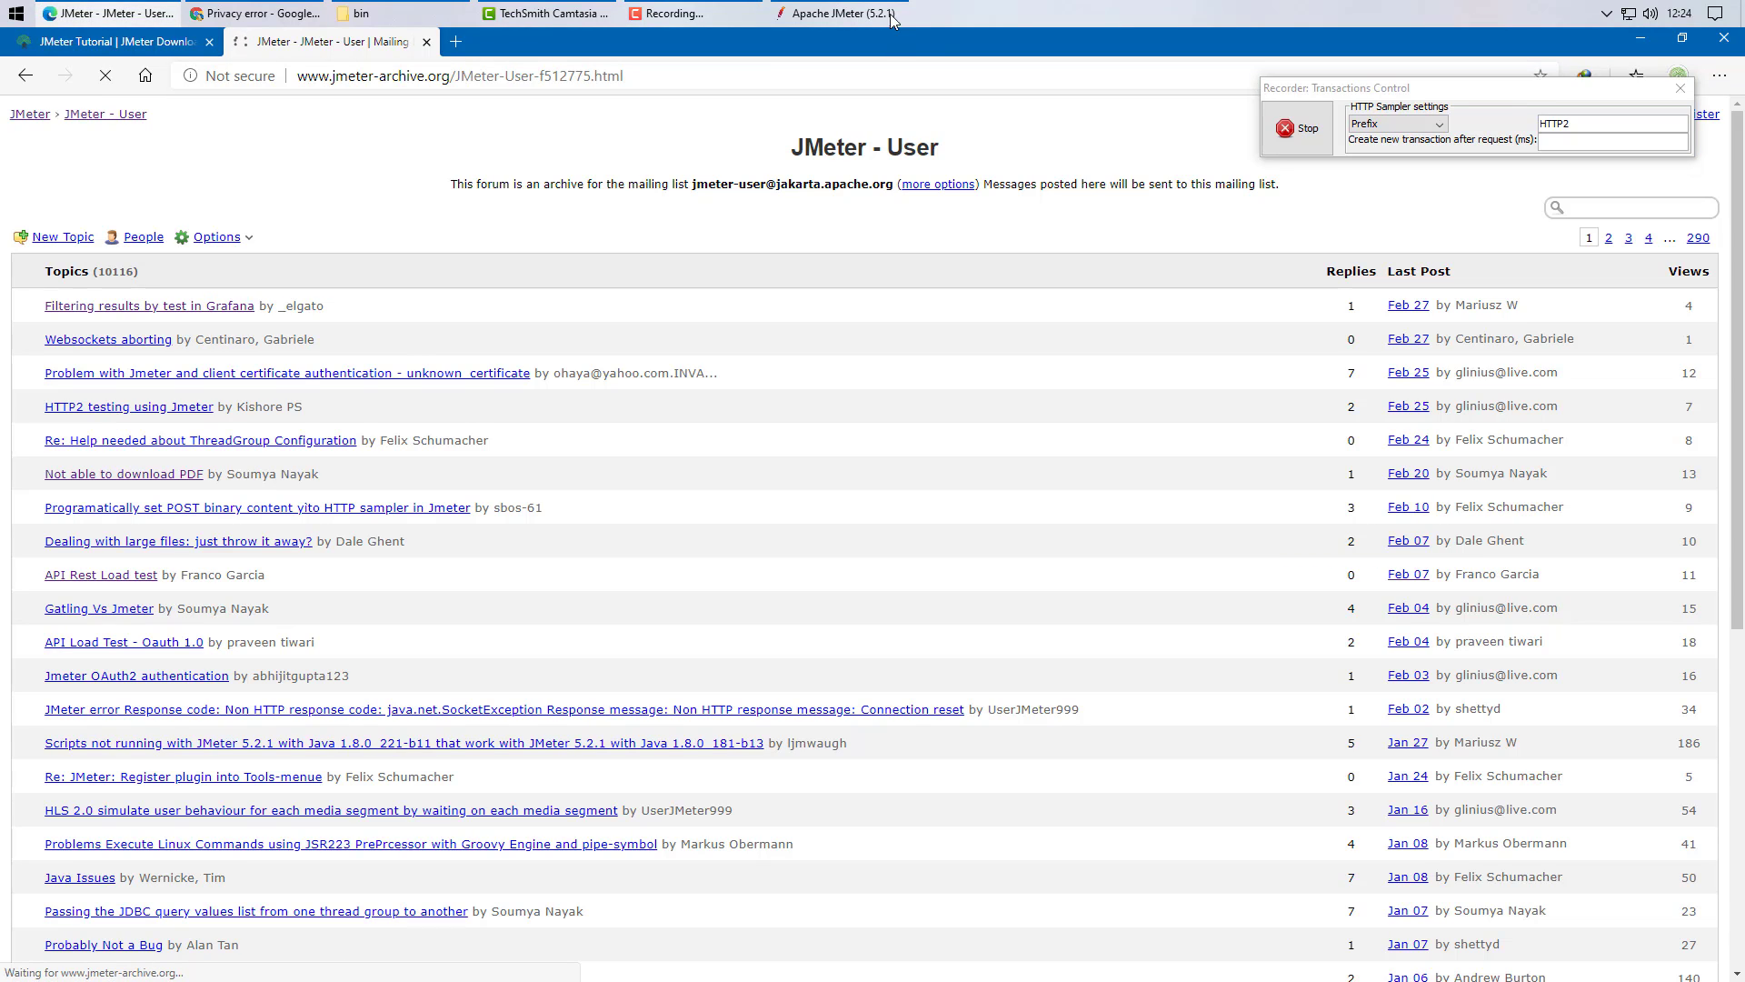
# Step: Return to JMeter and check the names of the newest recorded requests at the end of the test plan tree
pyautogui.moveTo(857, 7)
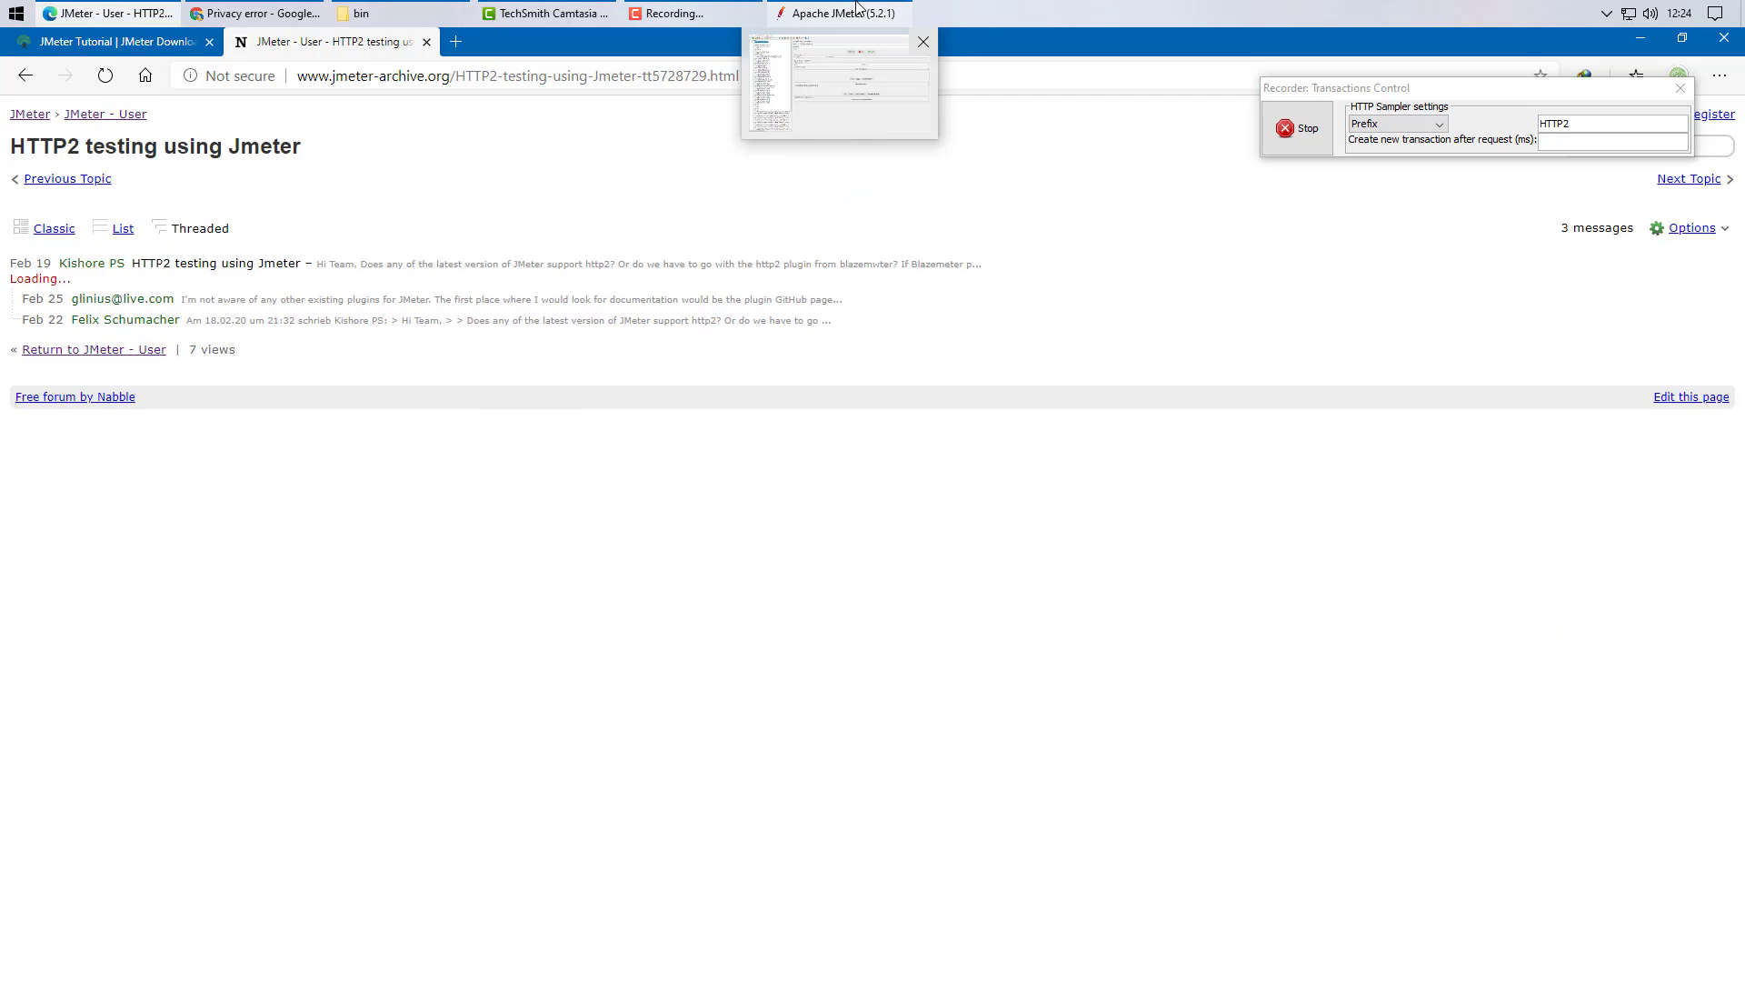
pyautogui.click(857, 7)
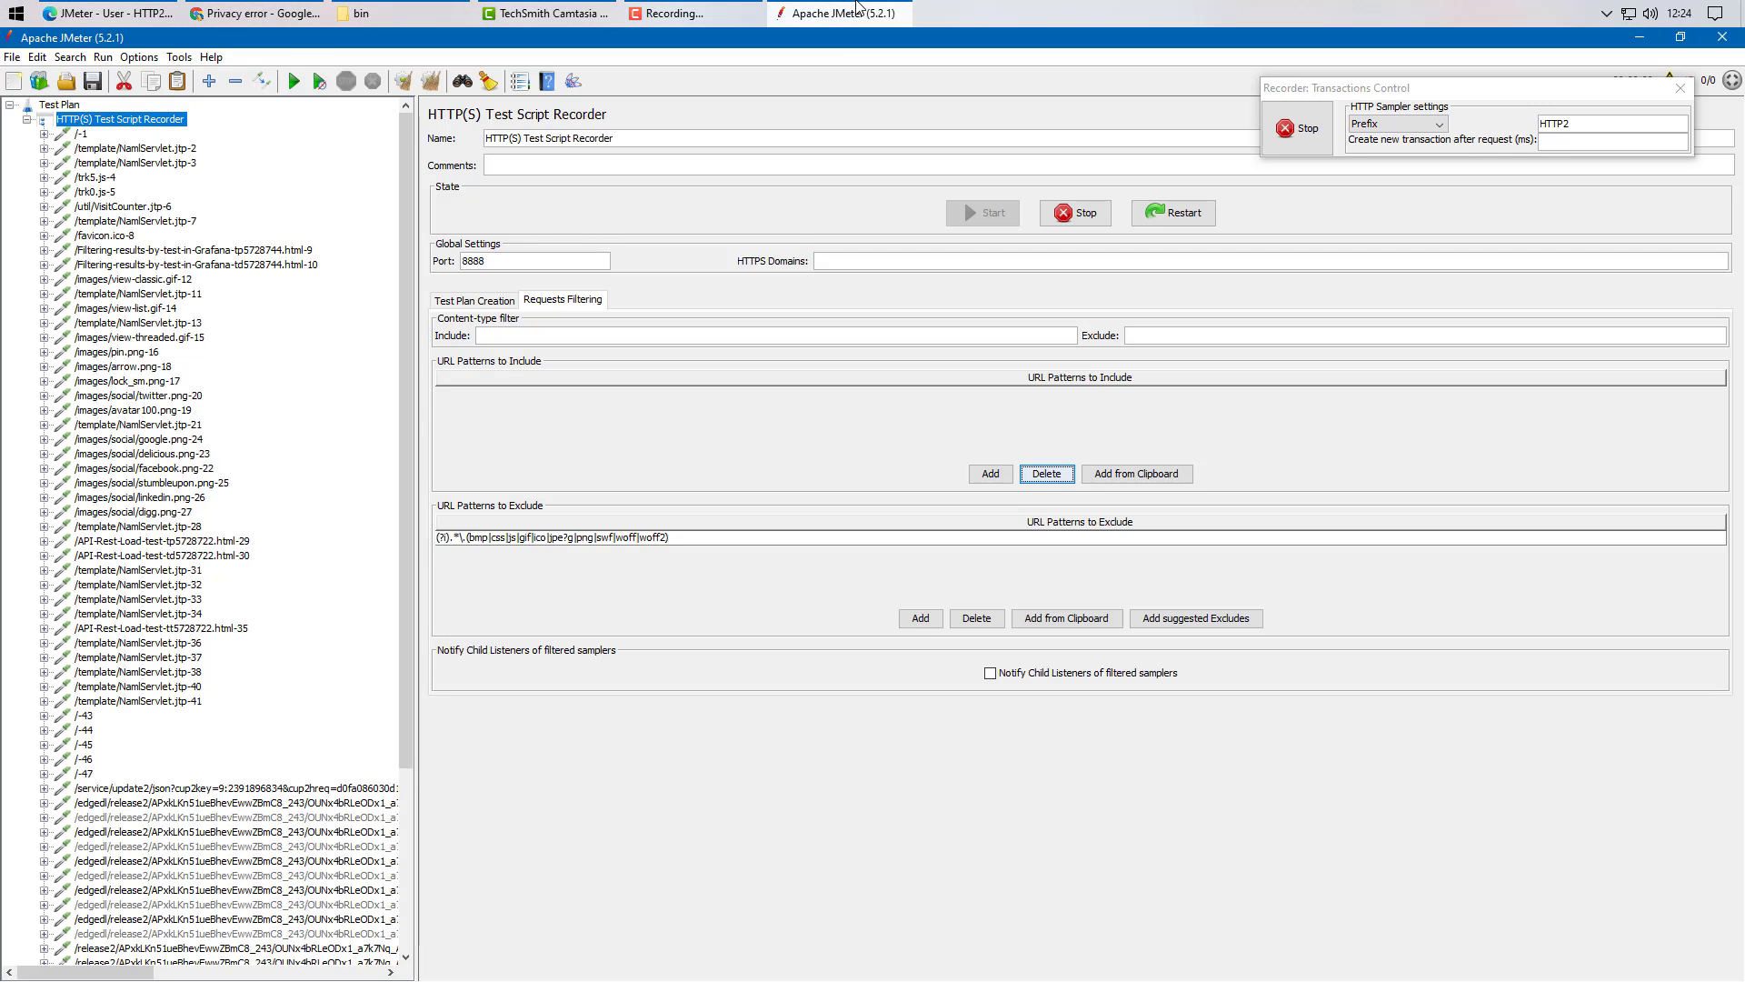
pyautogui.scroll(-6, 85, 781)
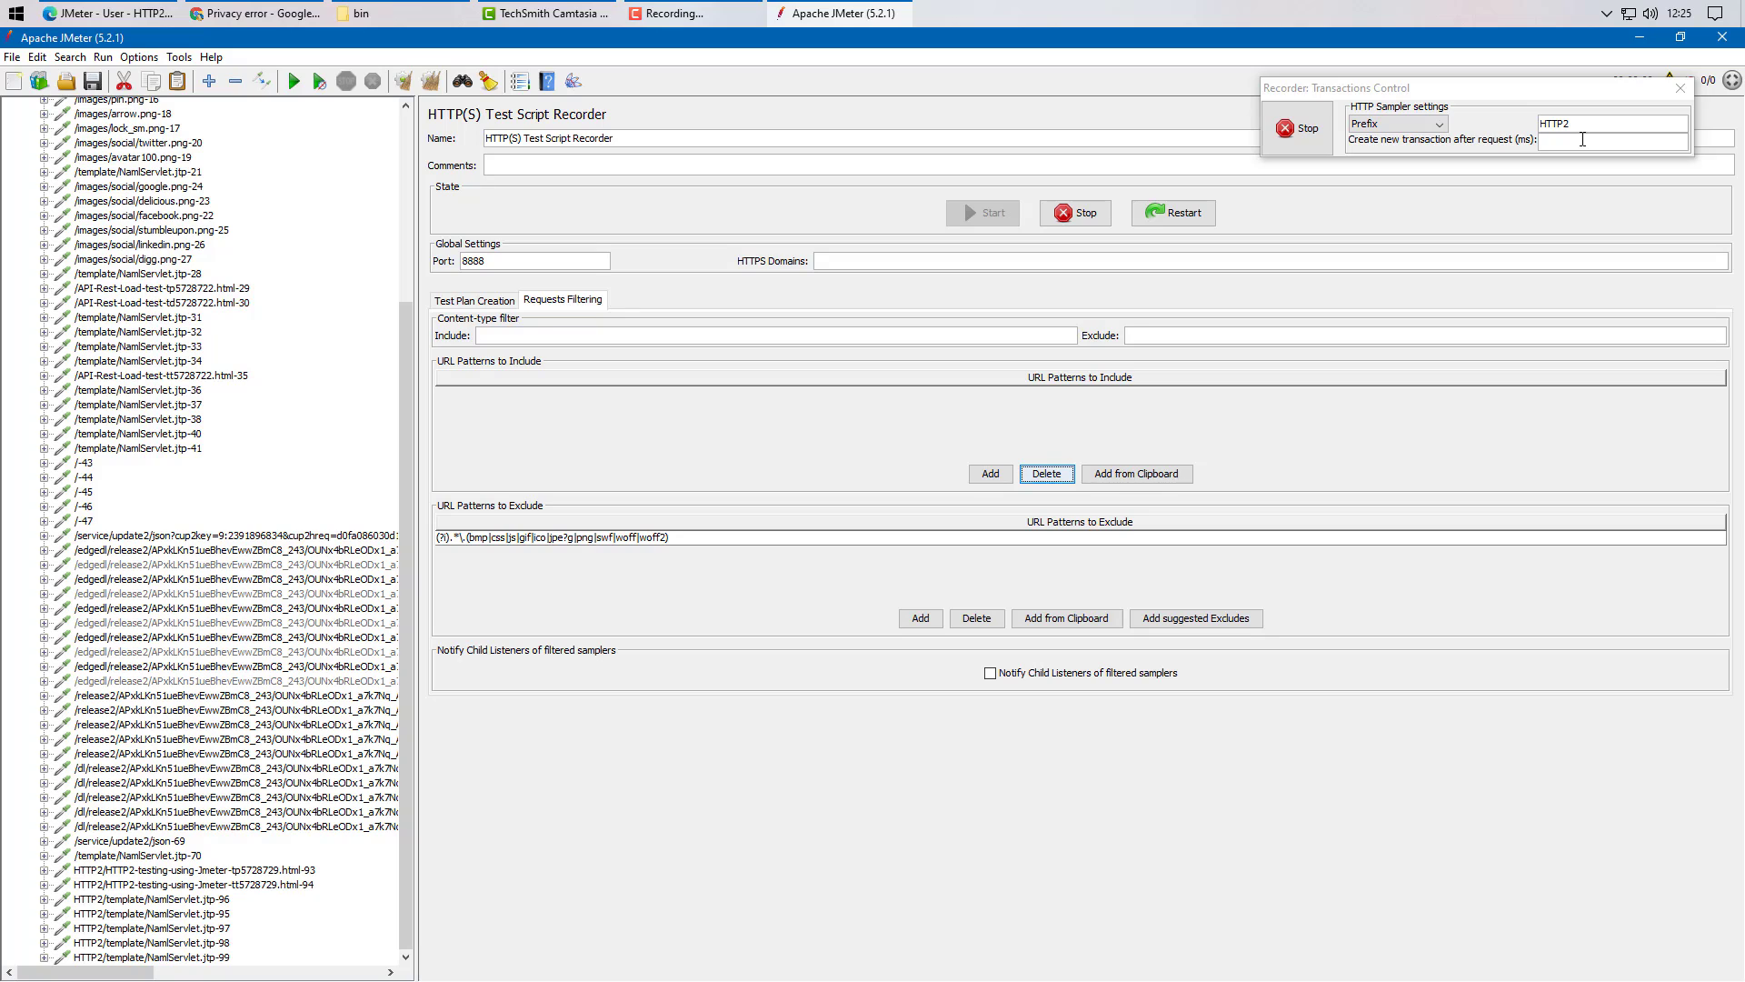
# Step: Stop the recorder, then switch to Edge and reload the HTTP2 topic page
pyautogui.click(1297, 130)
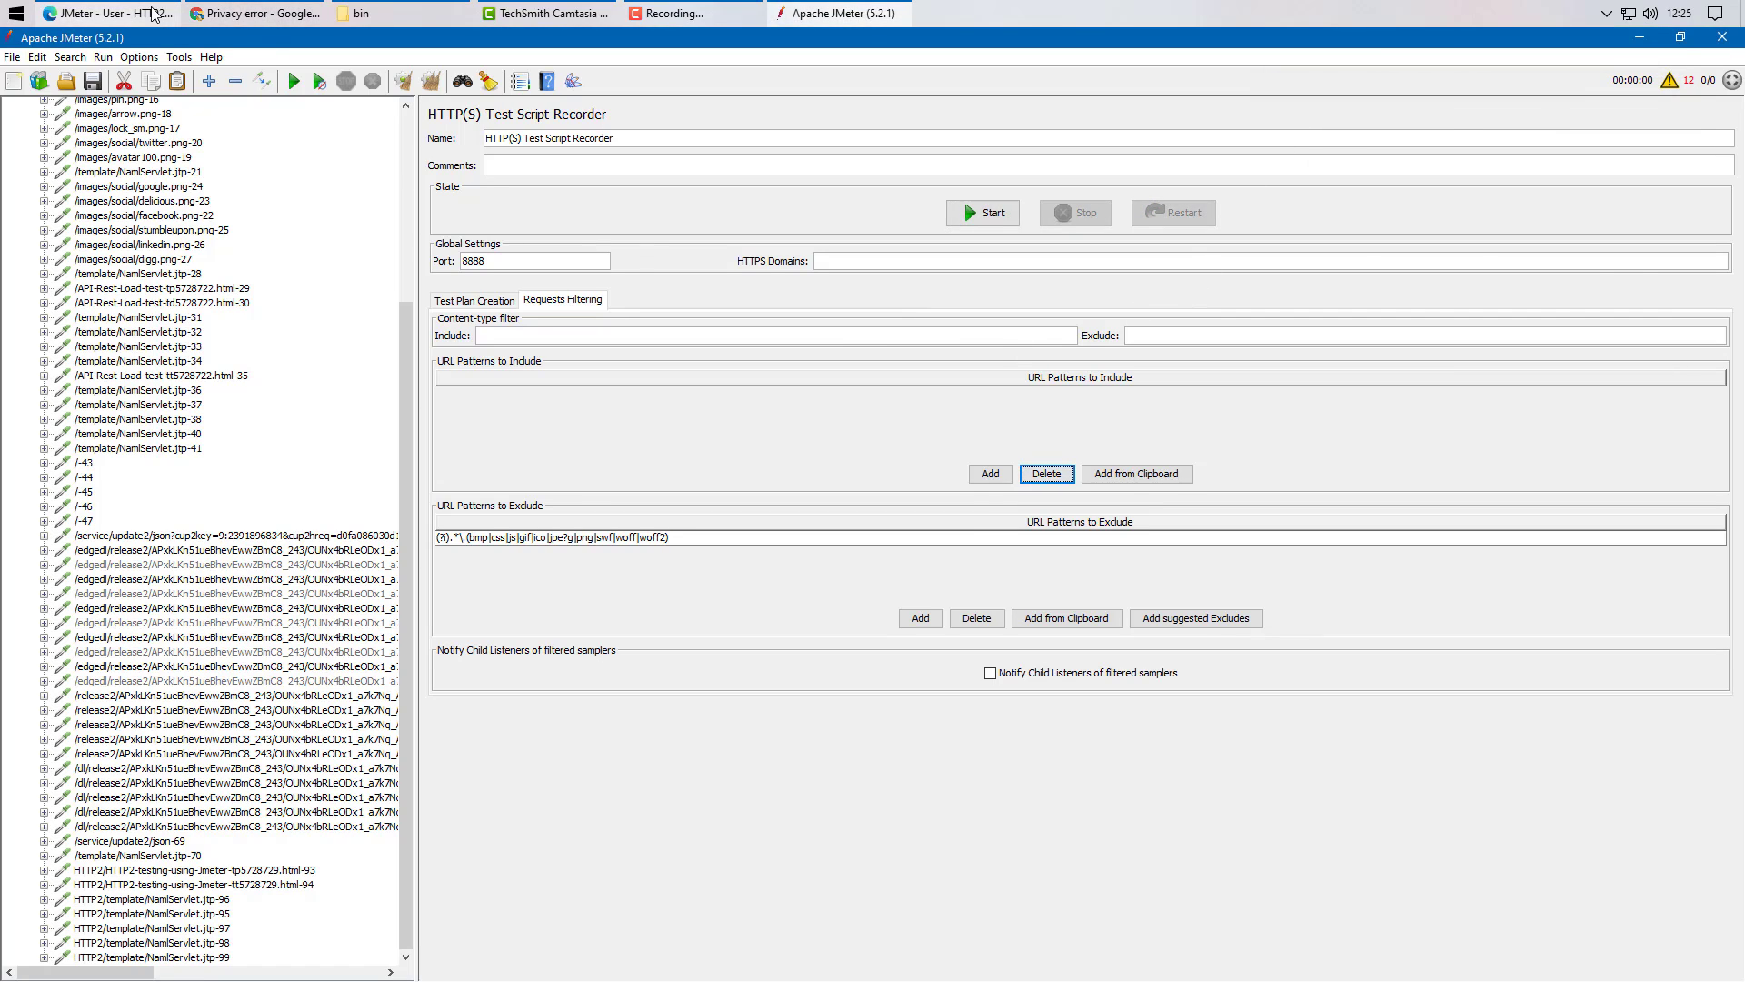
pyautogui.click(109, 13)
pyautogui.click(106, 76)
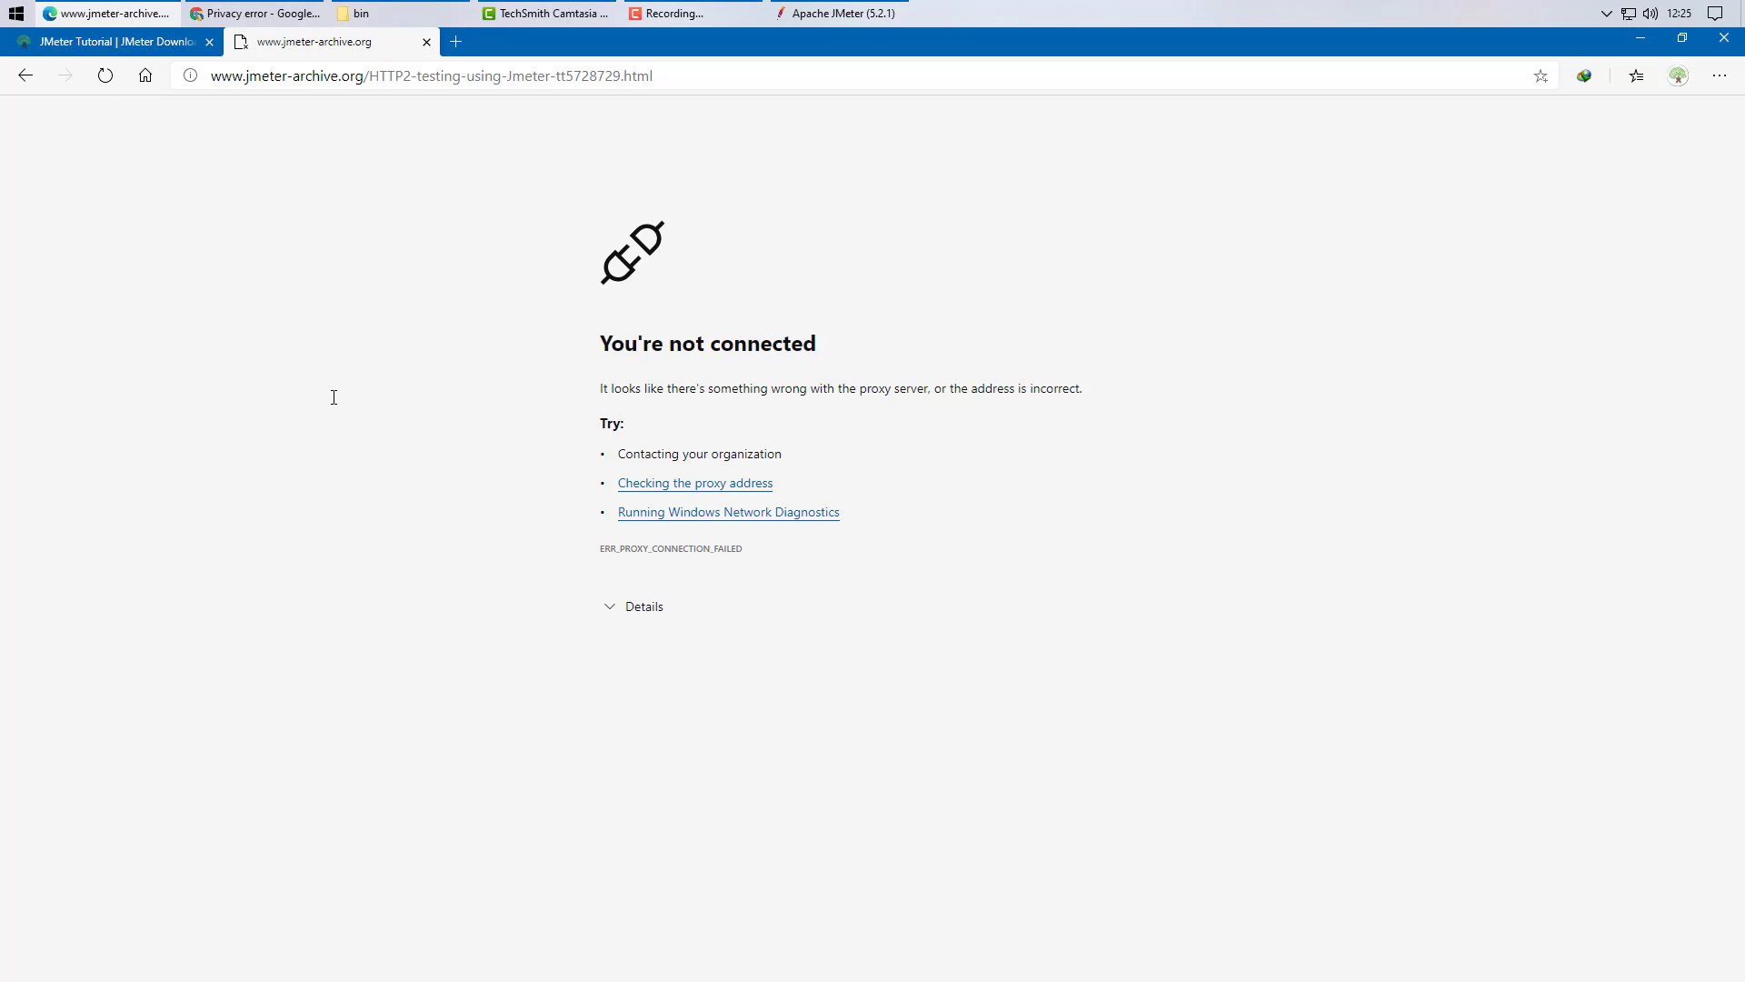
# Step: Turn off the LAN proxy server in Windows Internet Options and reload the HTTP2 topic page in Edge
pyautogui.click(4, 5)
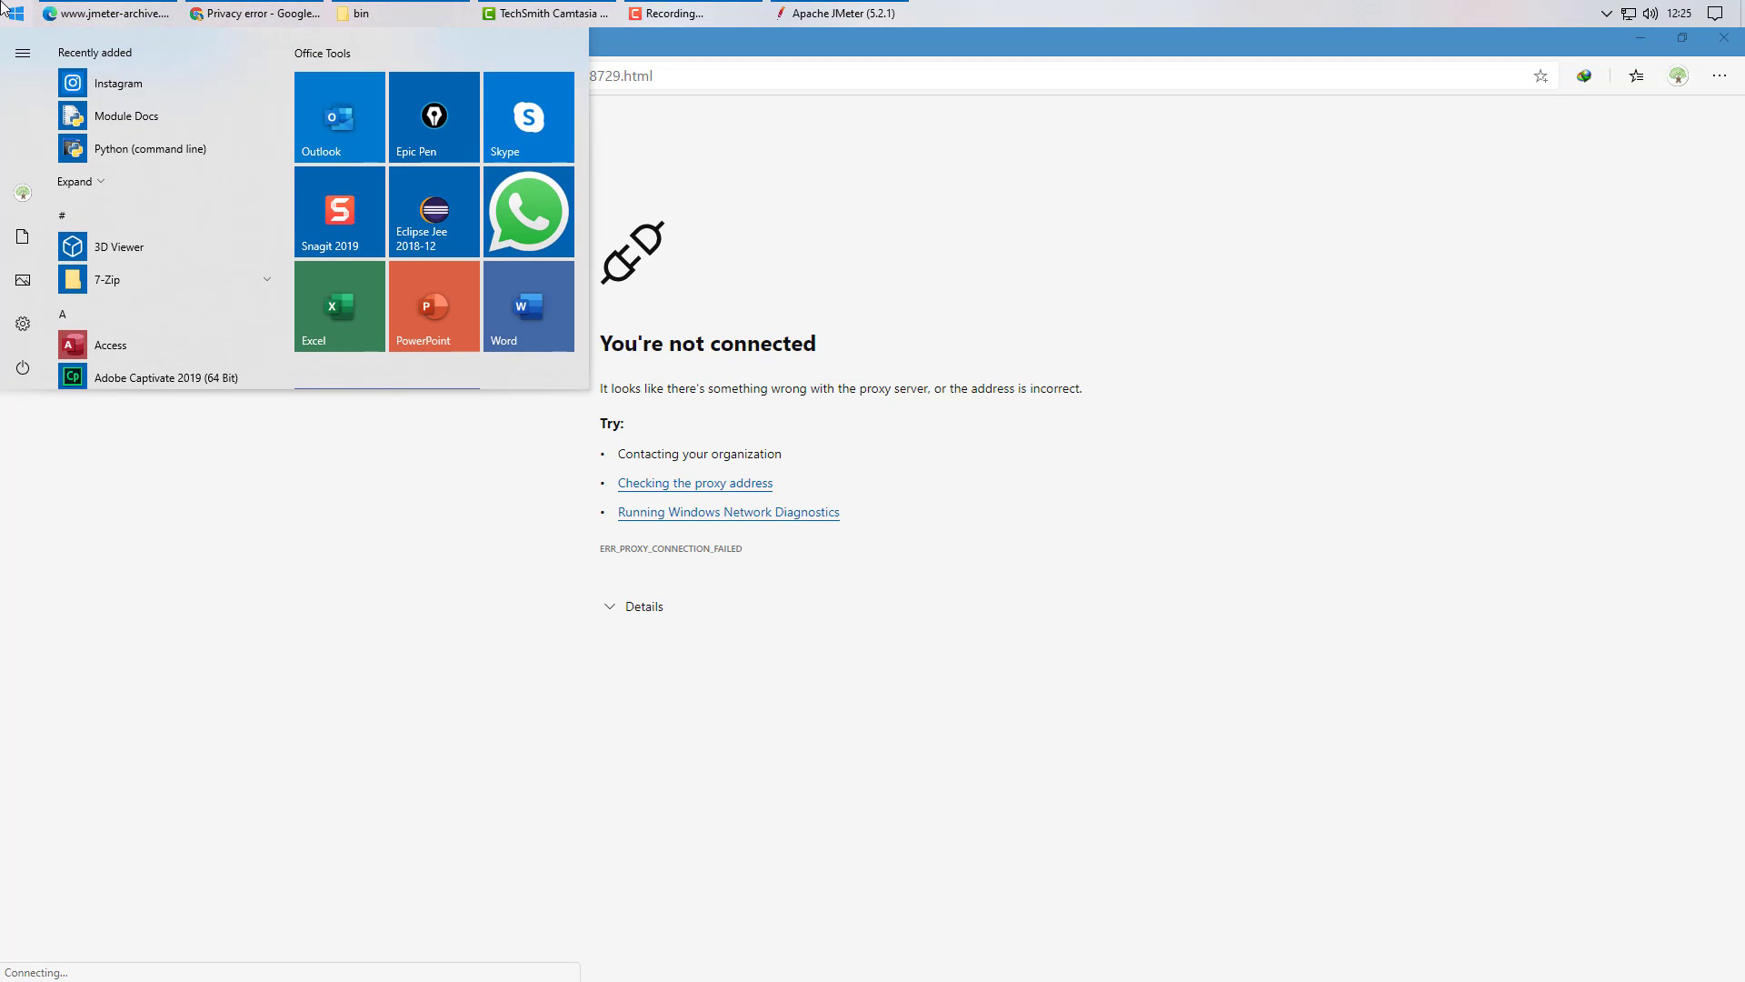
pyautogui.write('inte')
pyautogui.write('r')
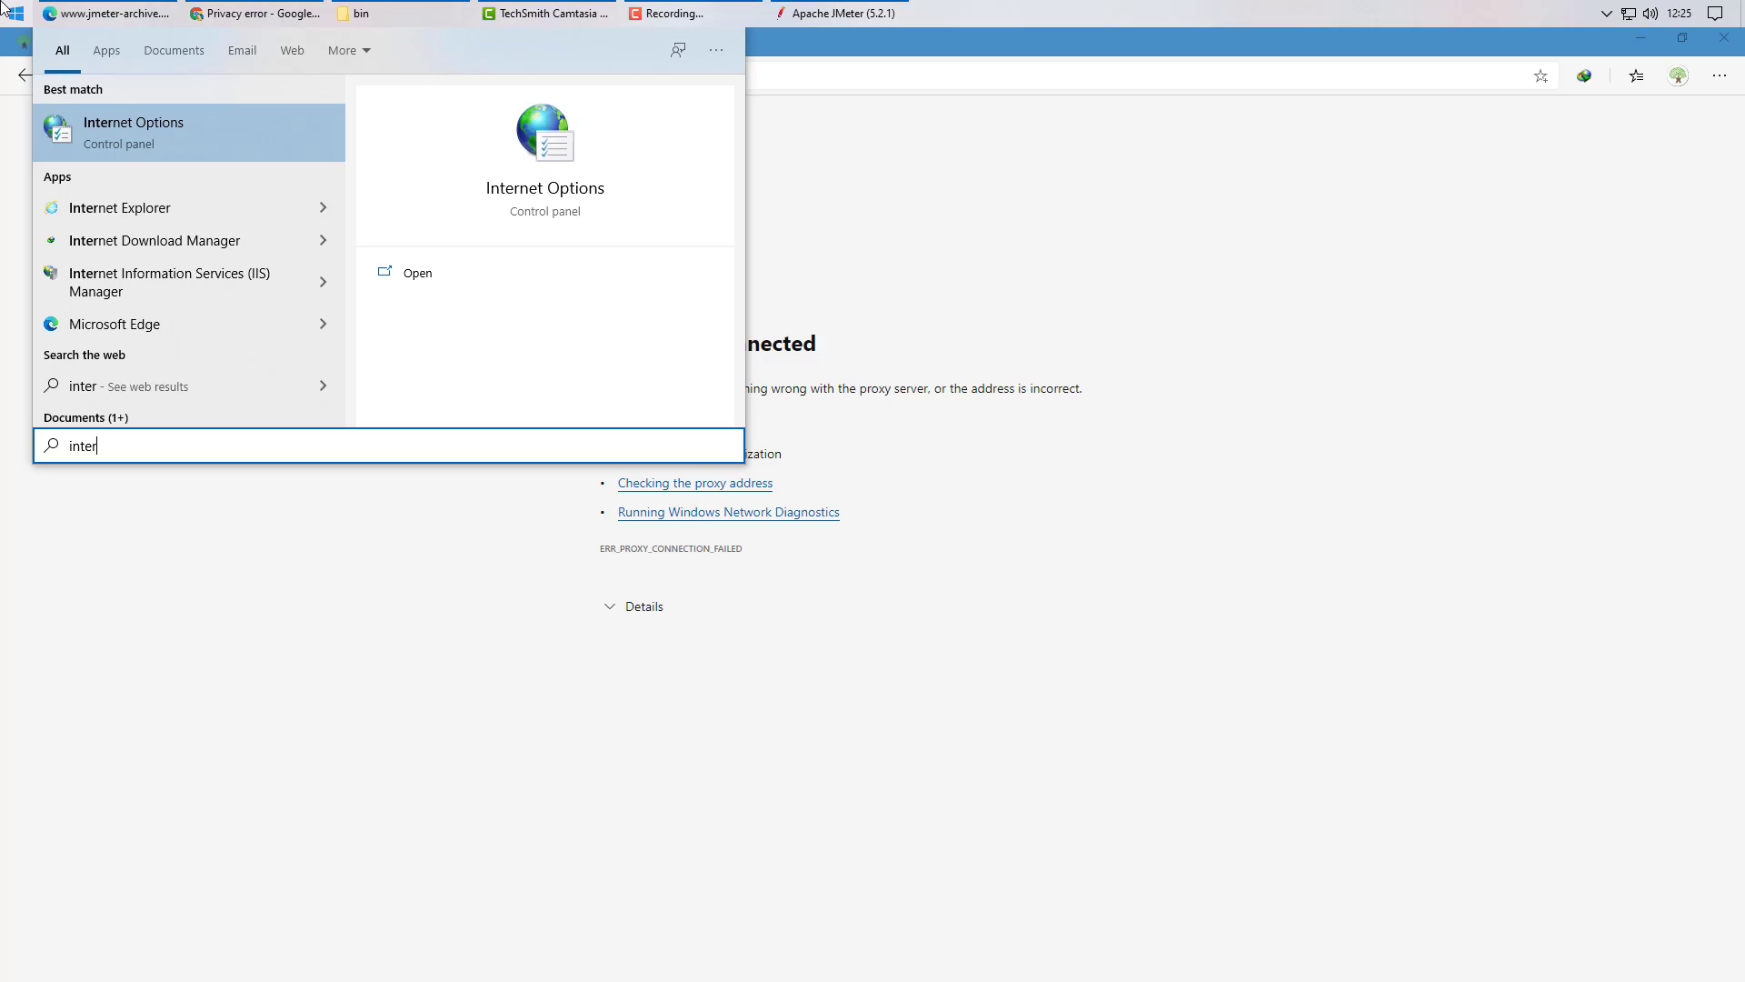
pyautogui.click(128, 138)
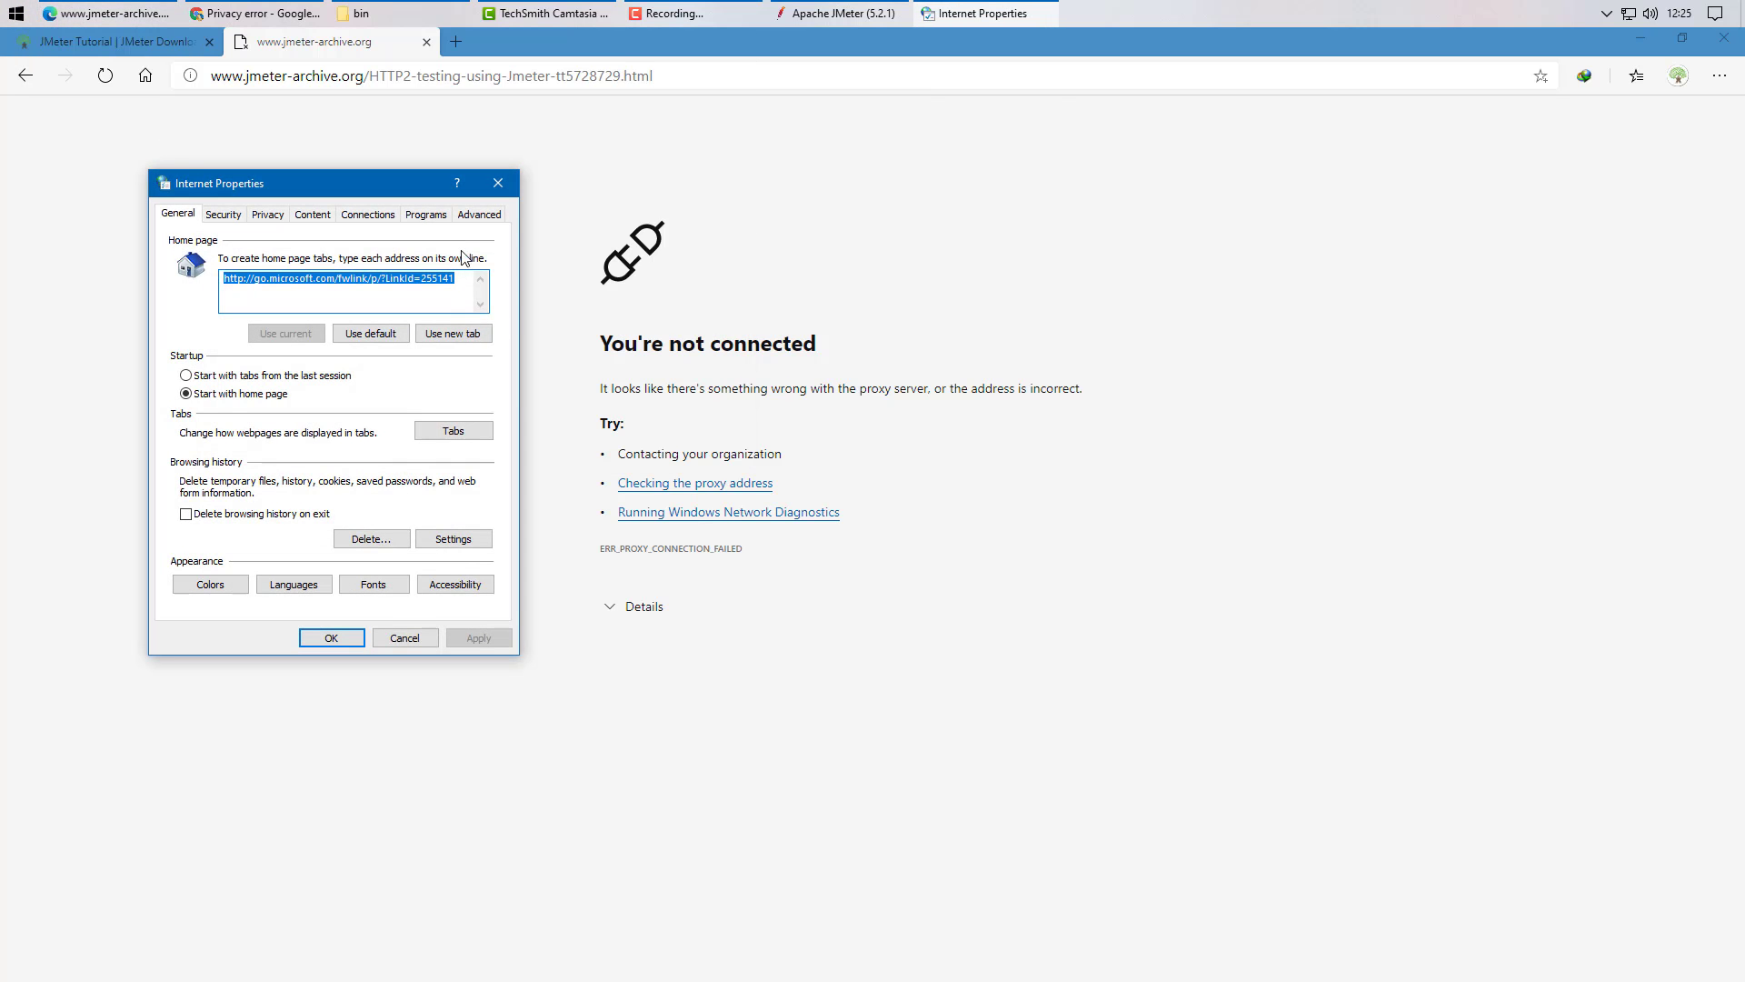
pyautogui.click(368, 218)
pyautogui.click(437, 546)
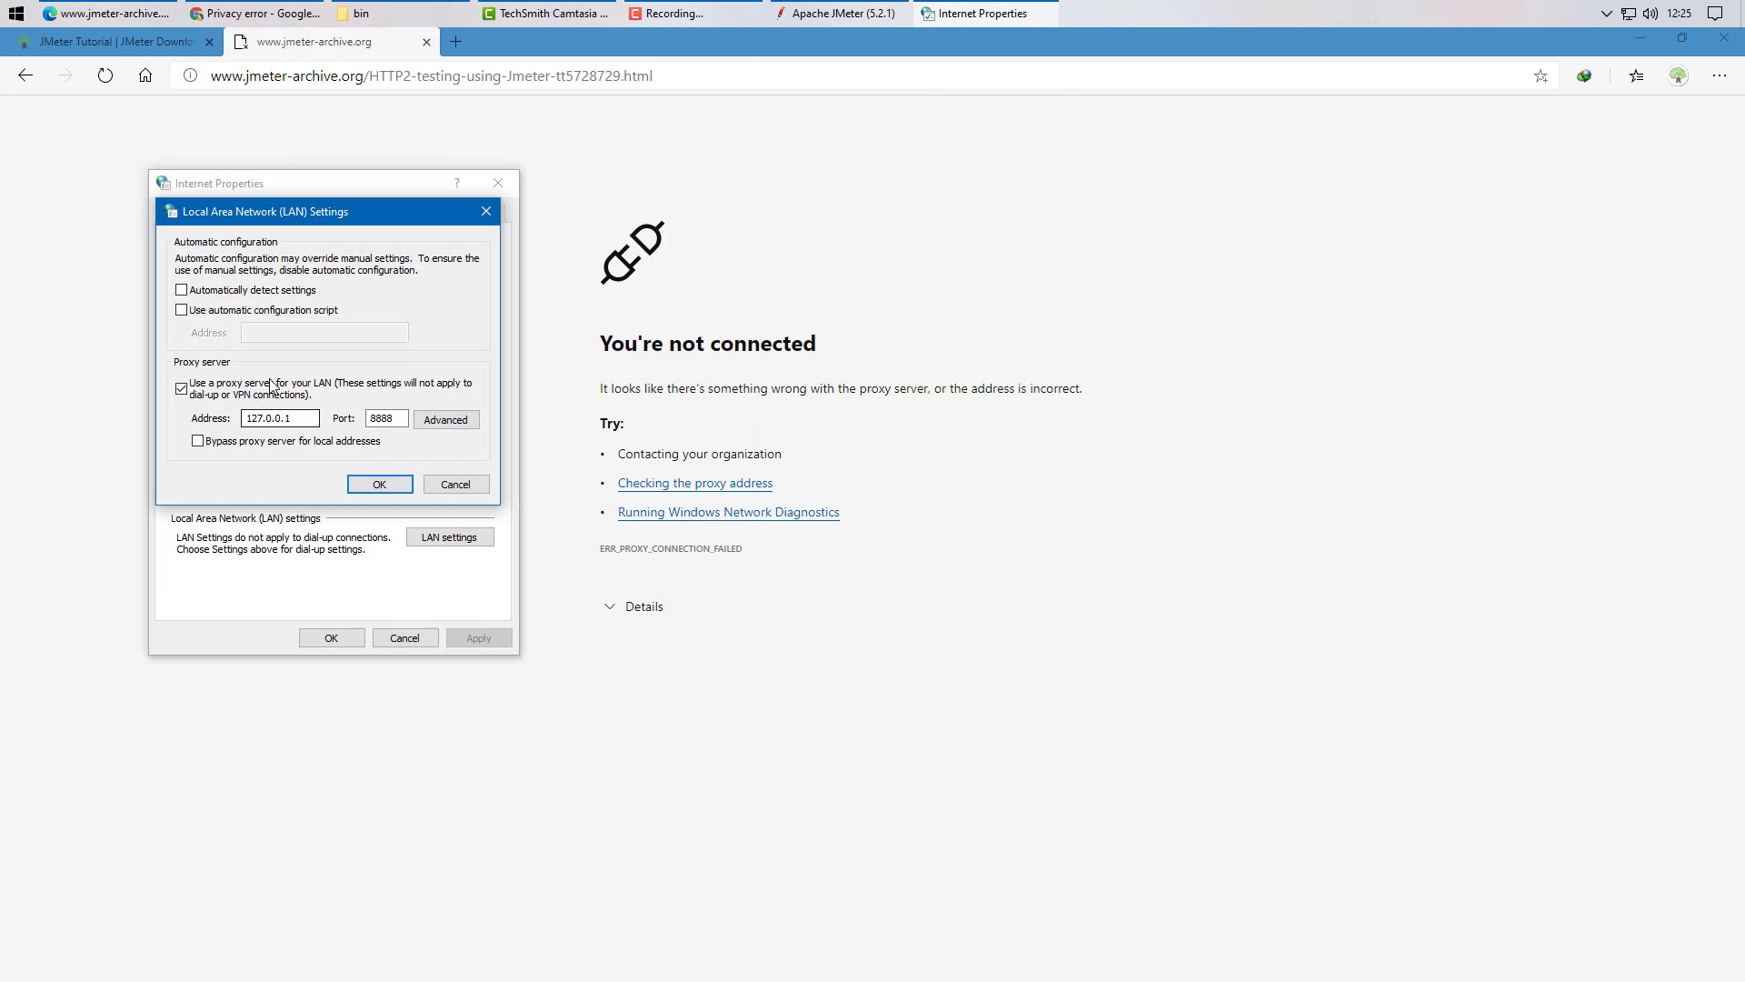
pyautogui.click(182, 389)
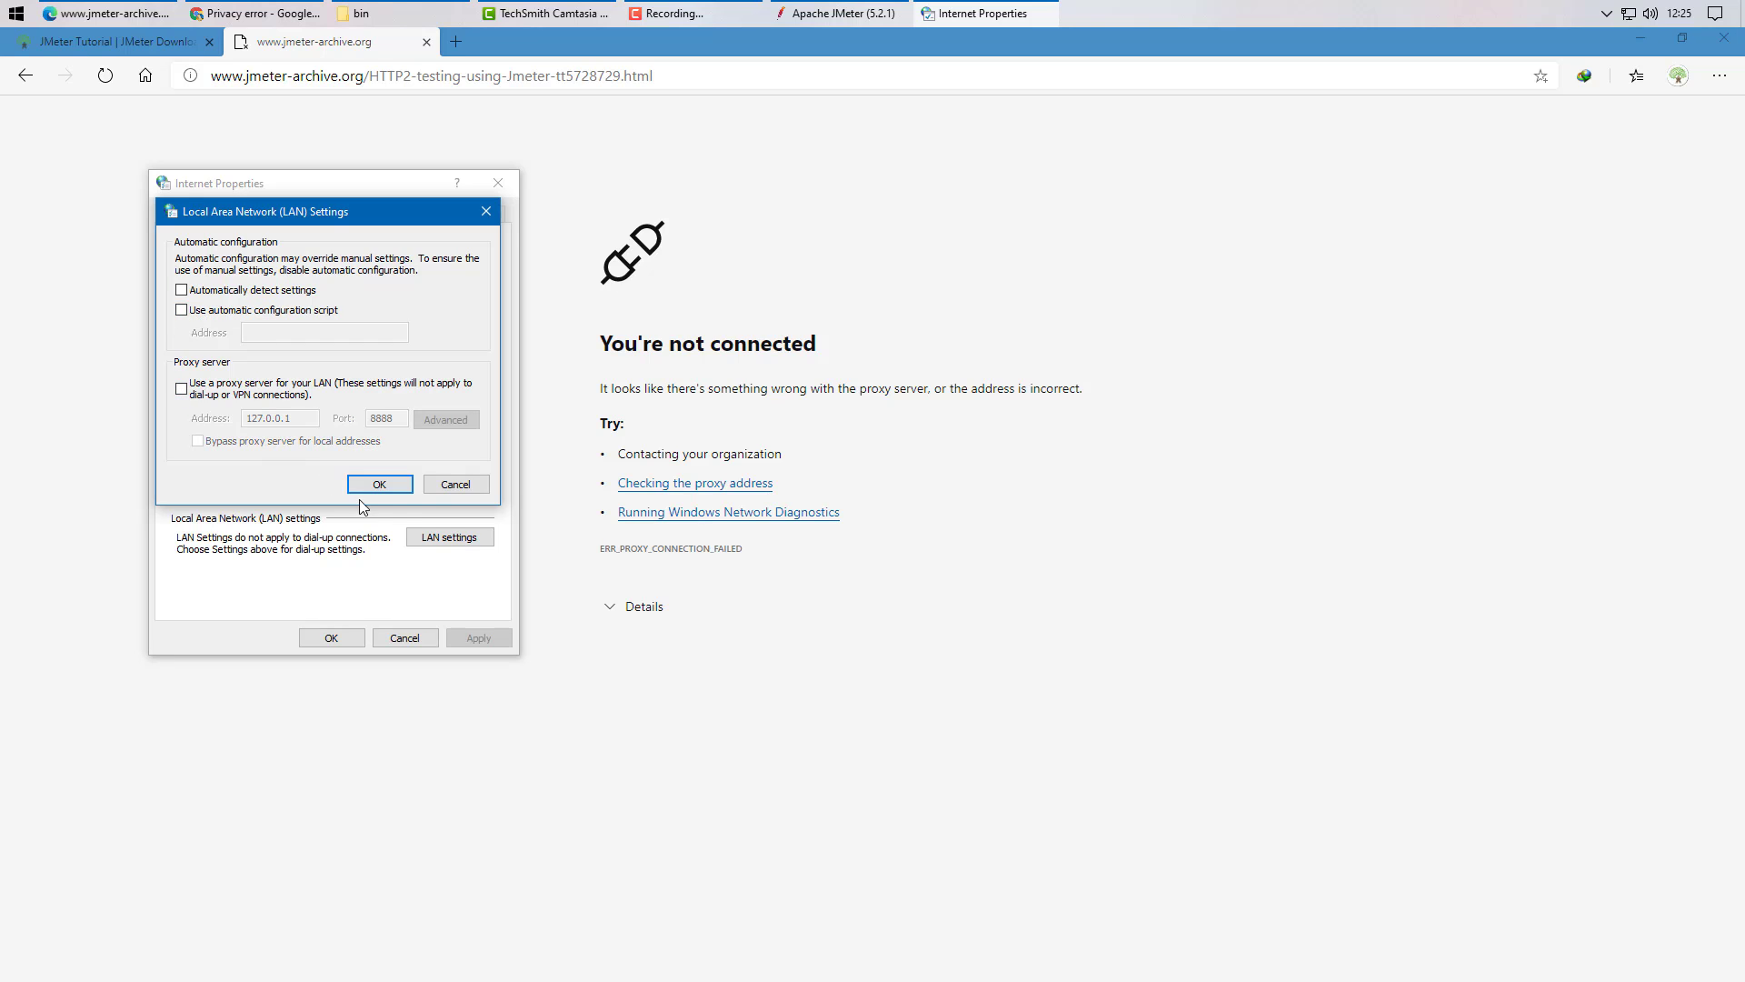
pyautogui.click(374, 484)
pyautogui.click(331, 637)
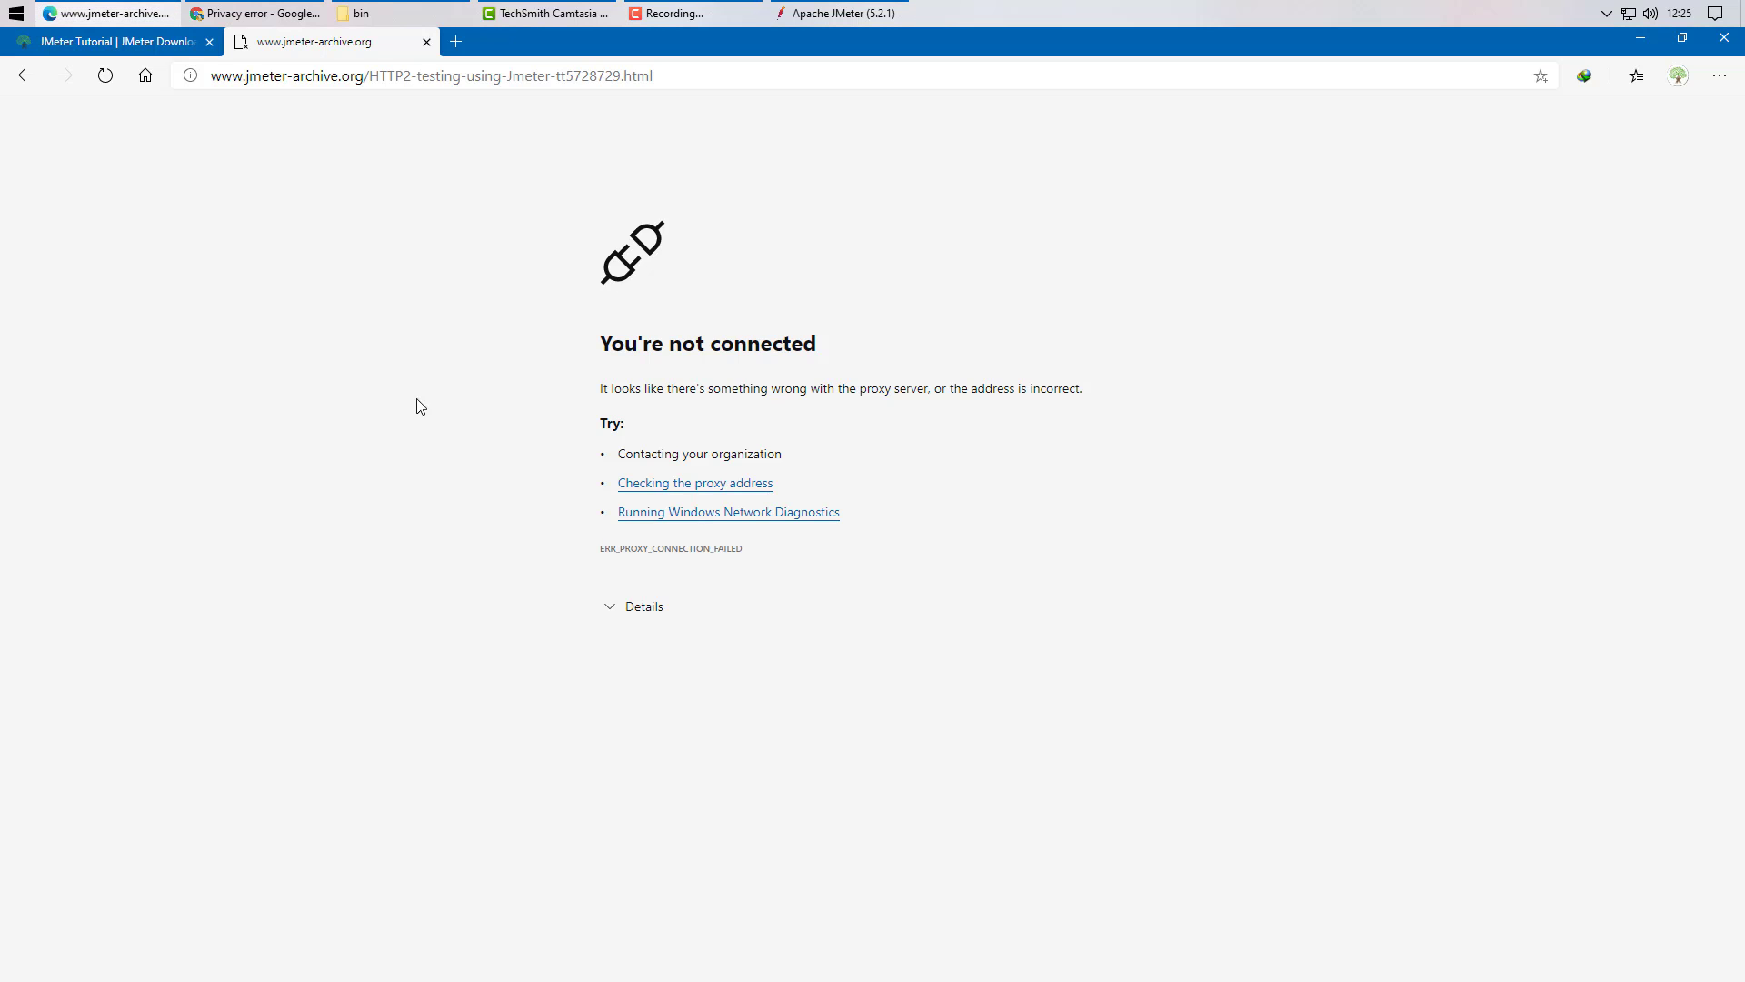
pyautogui.click(404, 72)
pyautogui.press('Return')
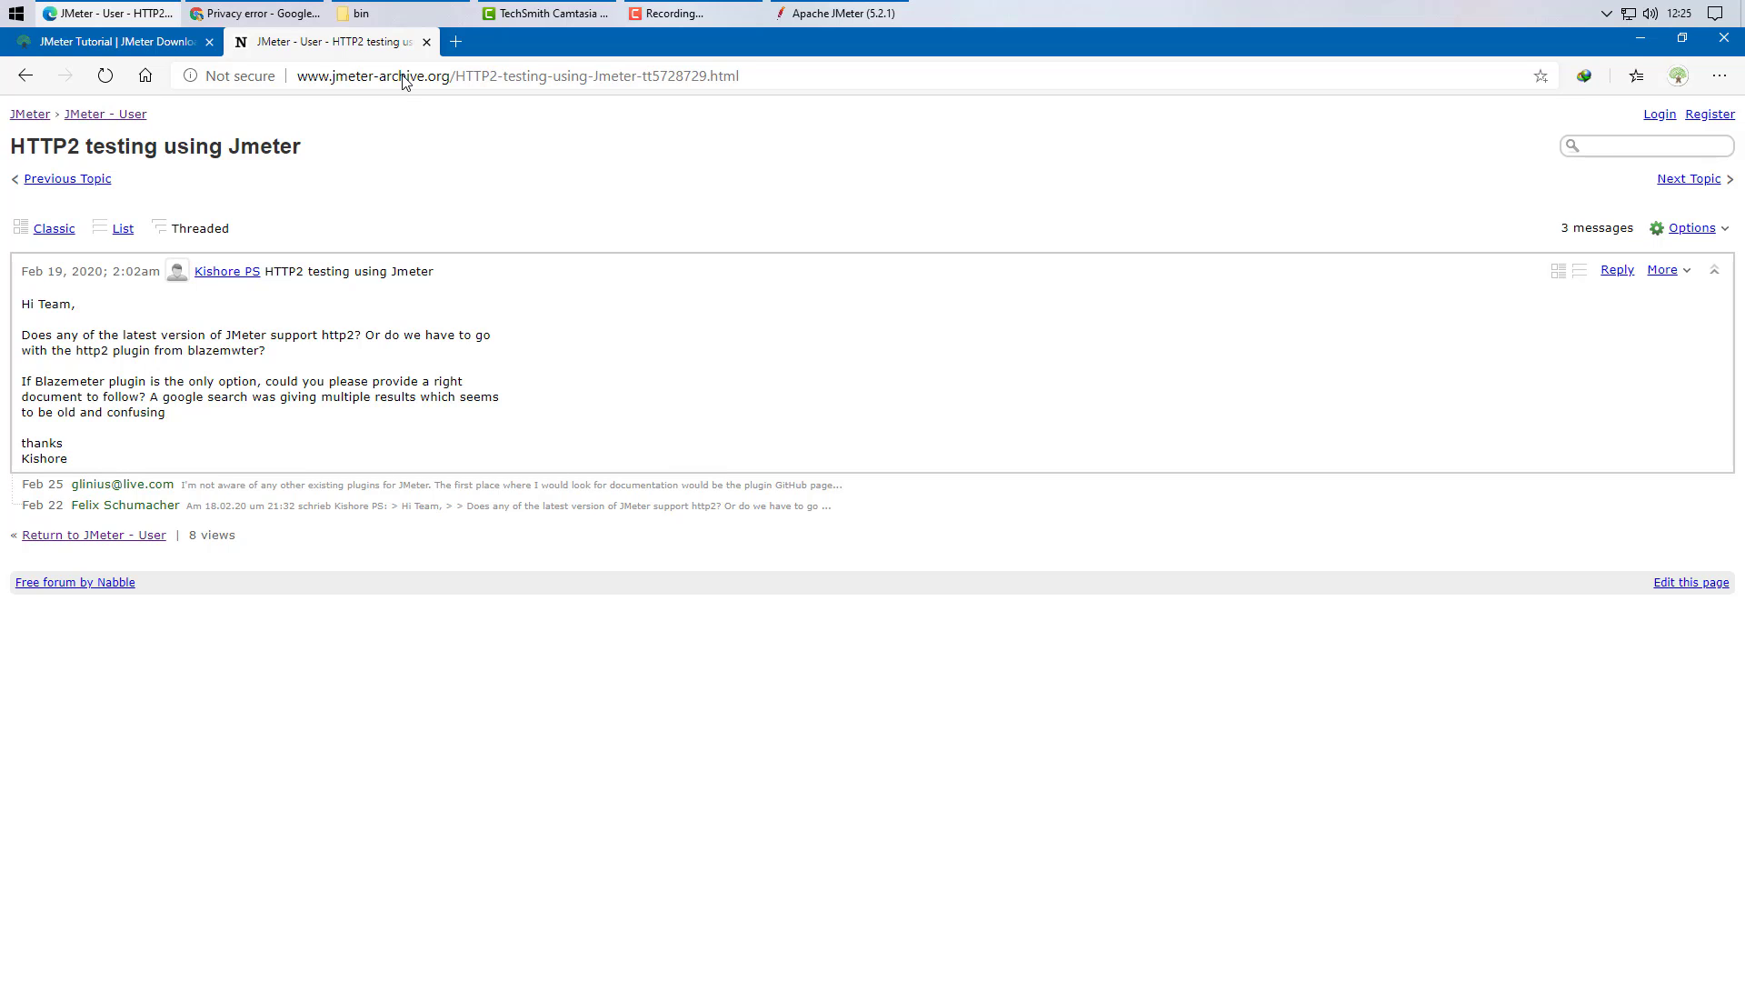
# Step: Subscribe to the Whizdom Trainings YouTube channel and open its notification options
pyautogui.click(727, 11)
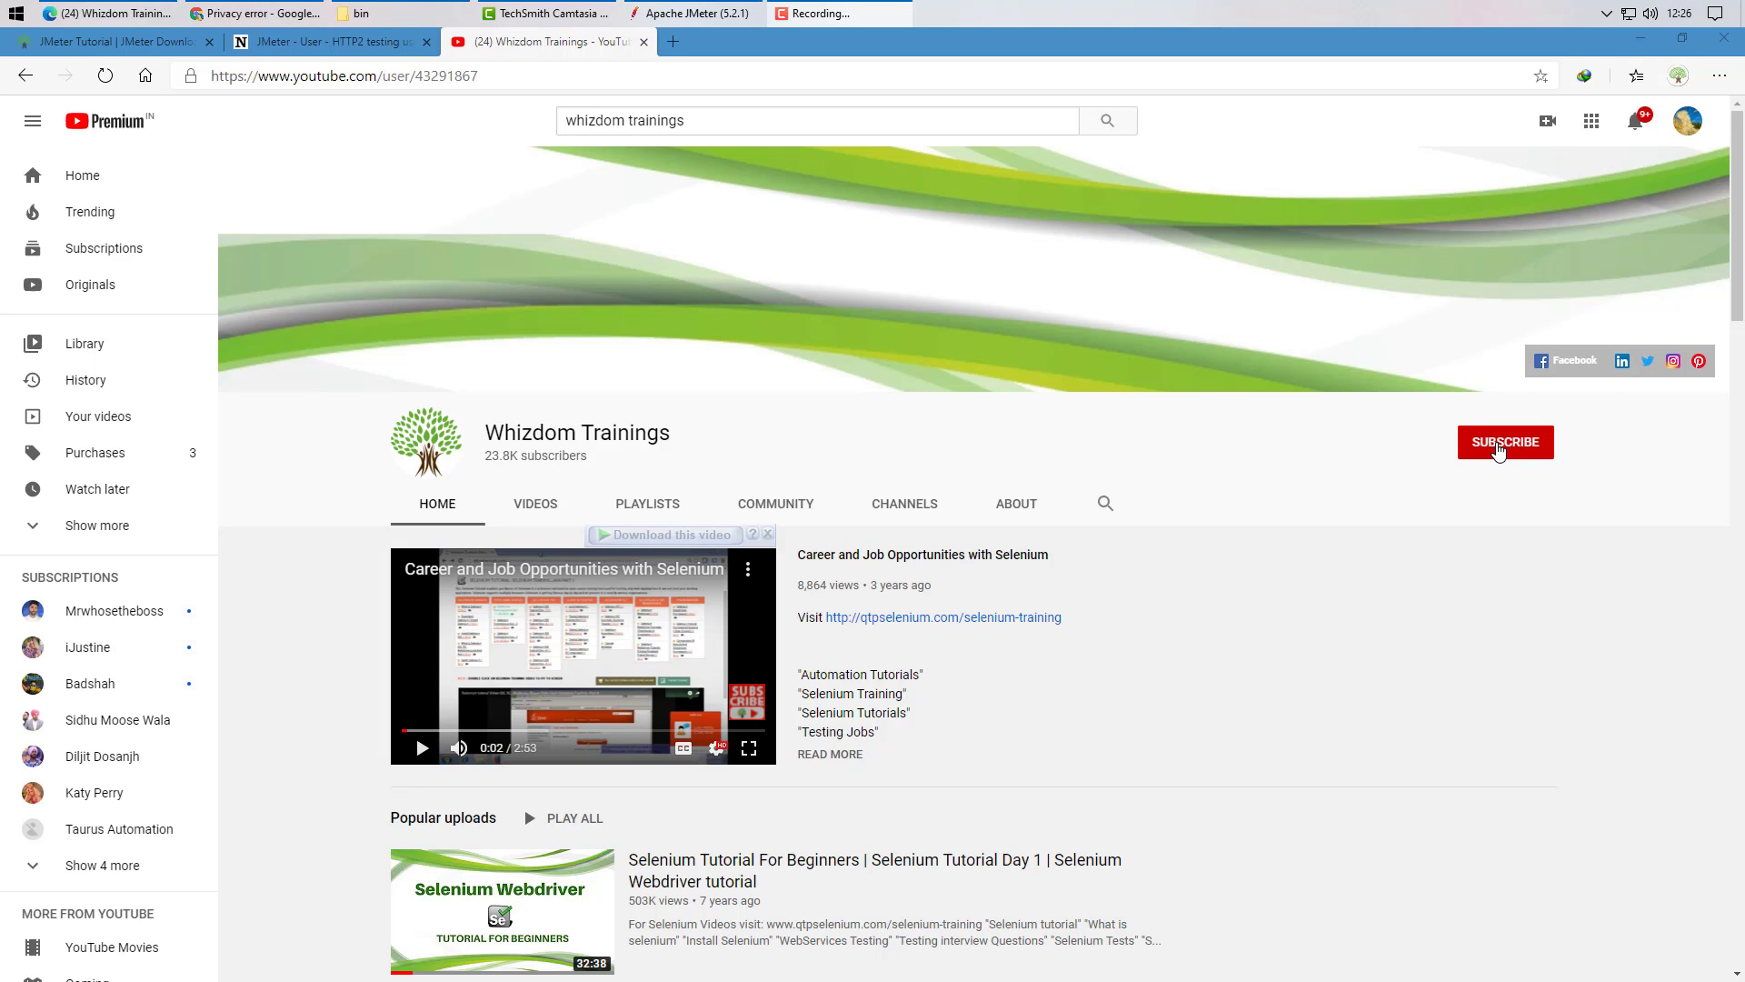
pyautogui.click(1500, 445)
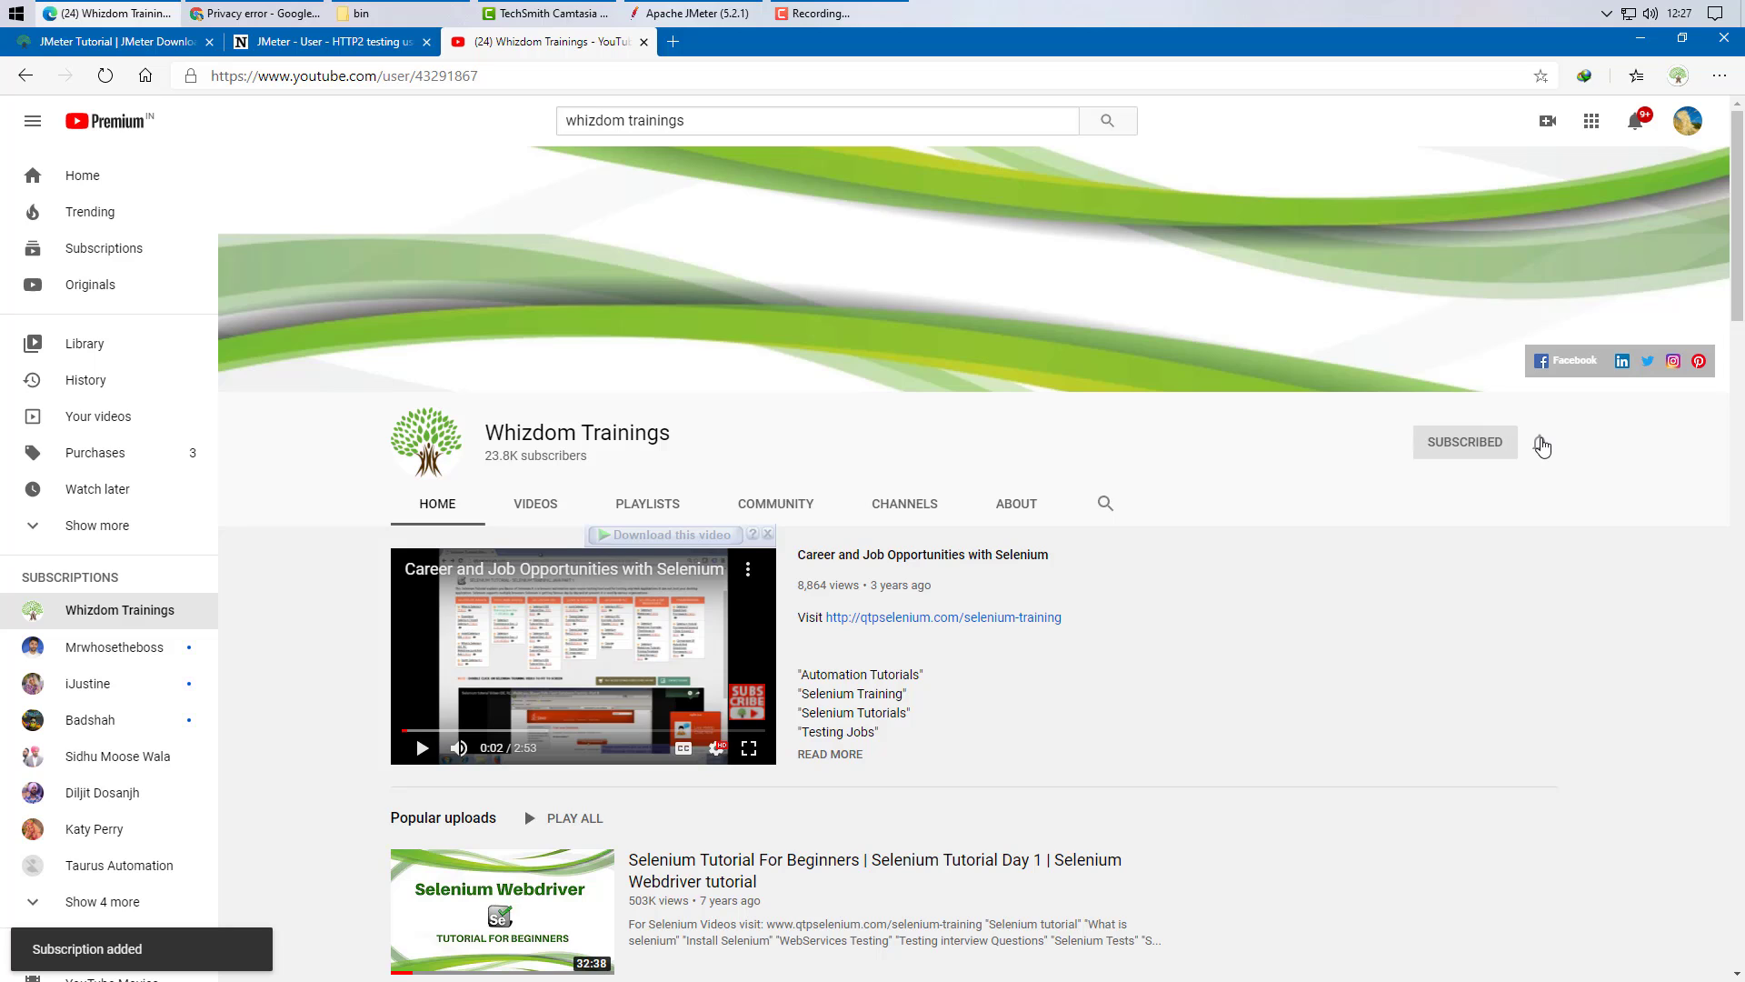
pyautogui.click(1543, 445)
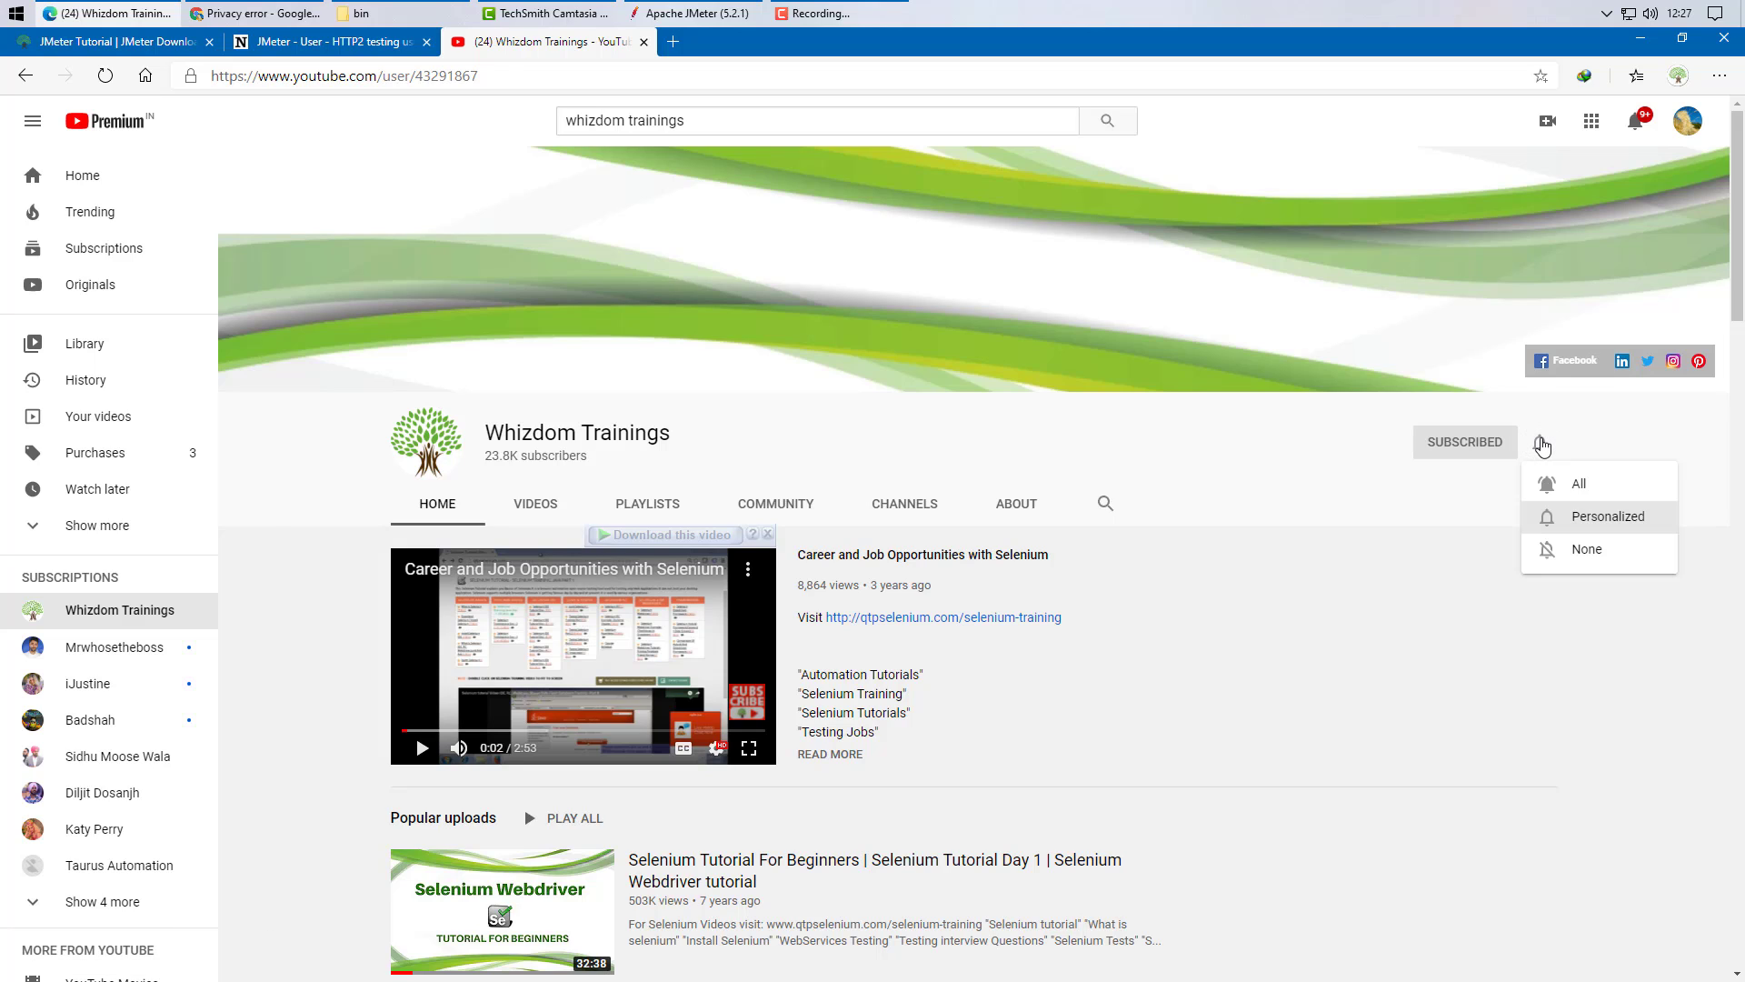